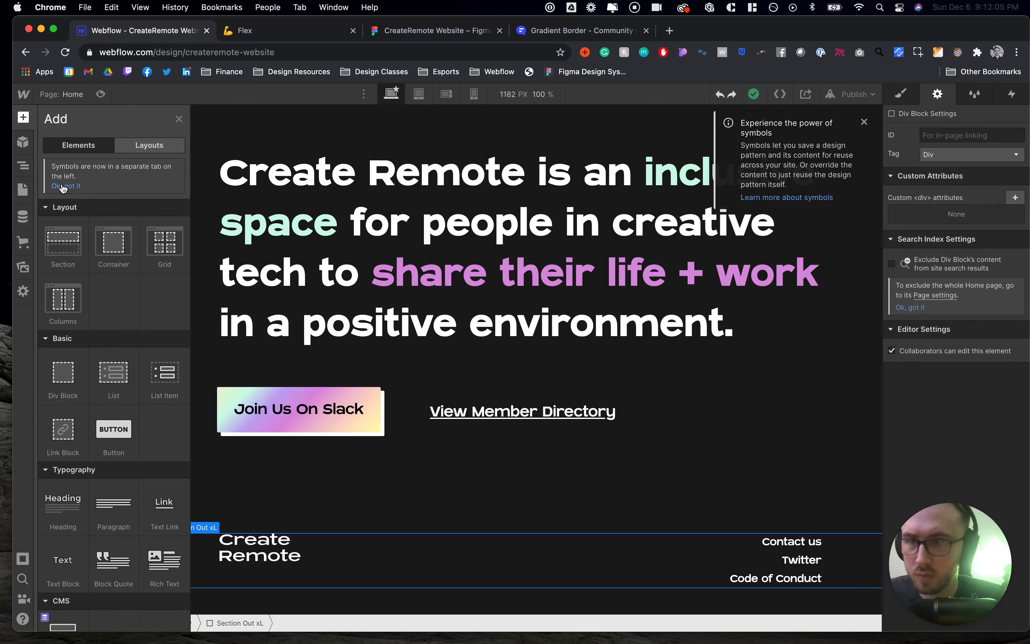
# Try to turn the footer section, Section Out xL, into a symbol named dd, and undo it
pyautogui.click(23, 142)
pyautogui.click(82, 146)
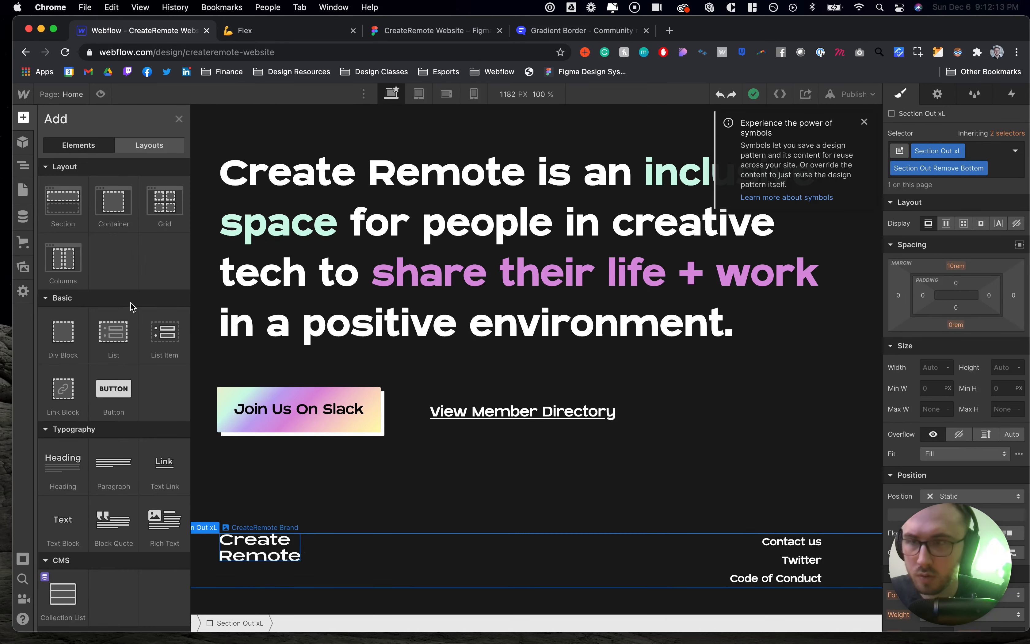
pyautogui.click(23, 189)
pyautogui.click(23, 141)
pyautogui.click(110, 159)
pyautogui.write('dd')
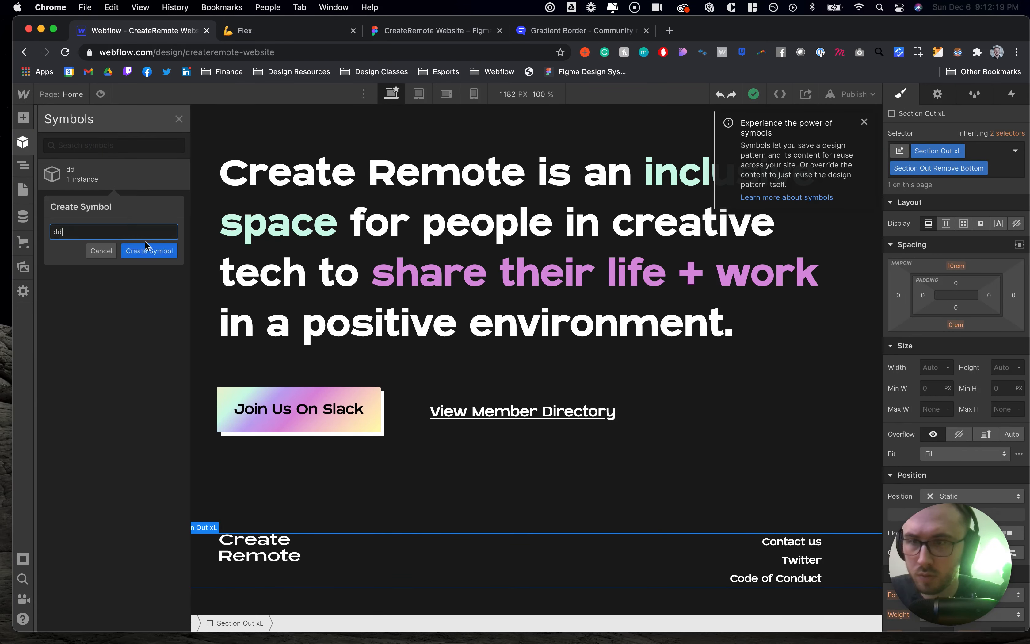
pyautogui.click(149, 248)
pyautogui.press('super+z')
pyautogui.press('super+shift+z')
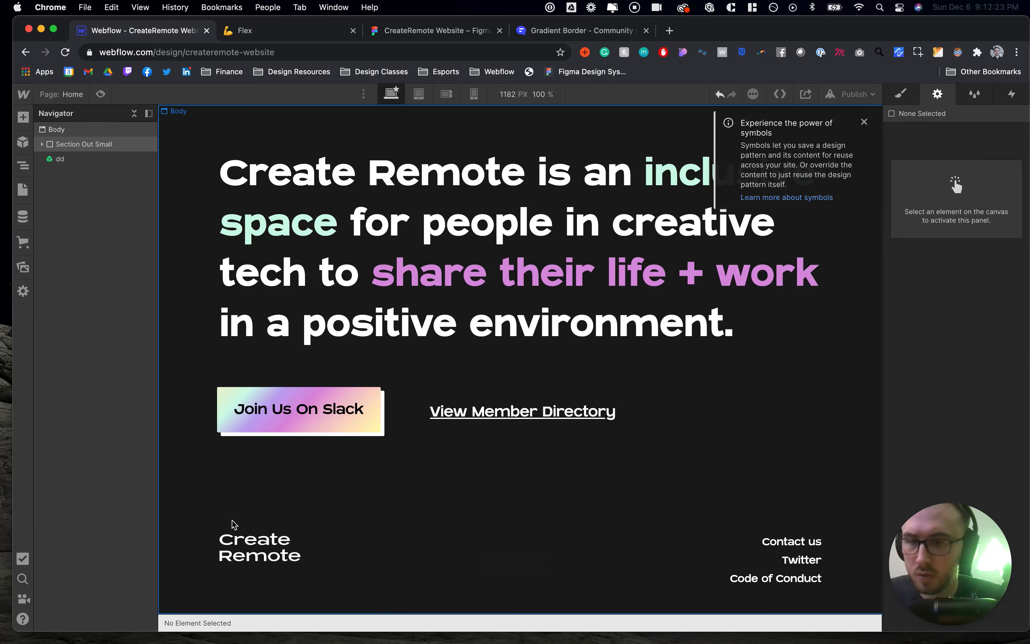
pyautogui.click(205, 555)
pyautogui.doubleClick(204, 555)
pyautogui.press('super+z')
# Create a symbol named Footer from the Section Out xL block and return to the page
pyautogui.click(79, 158)
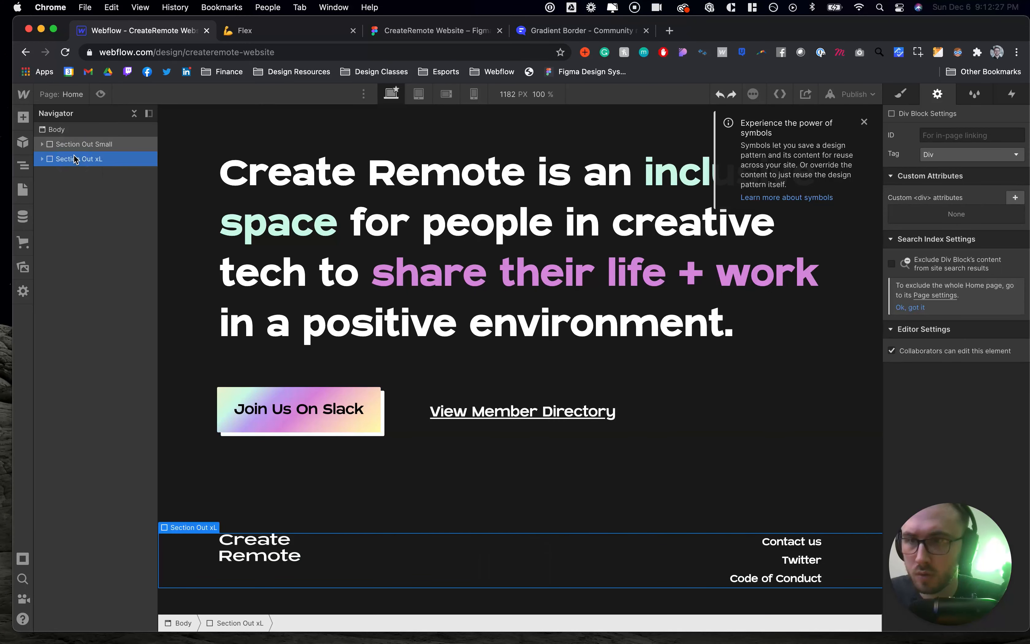
pyautogui.click(23, 142)
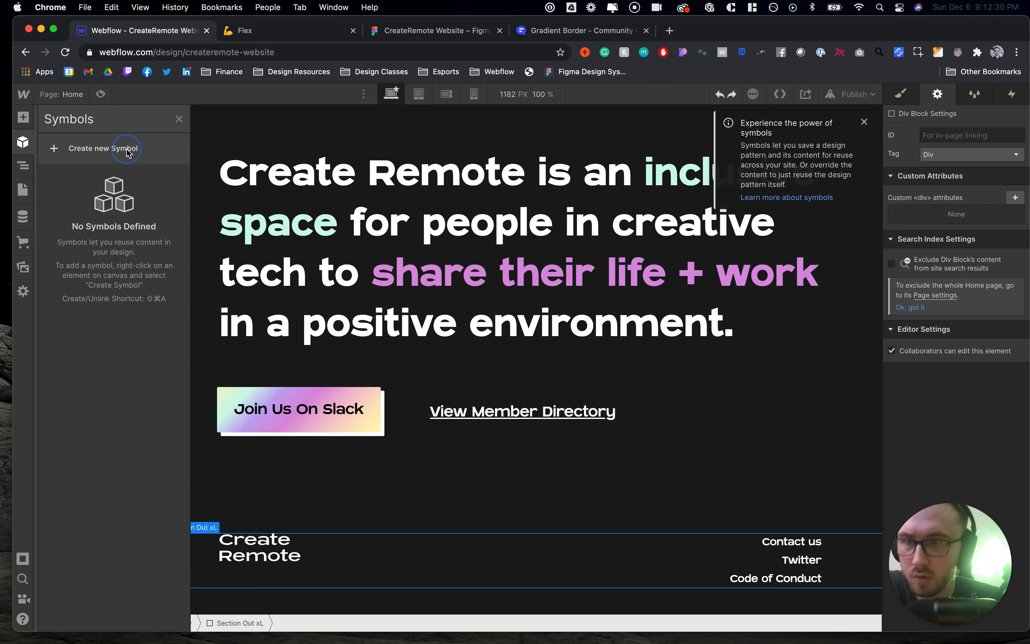
pyautogui.click(127, 151)
pyautogui.write('C')
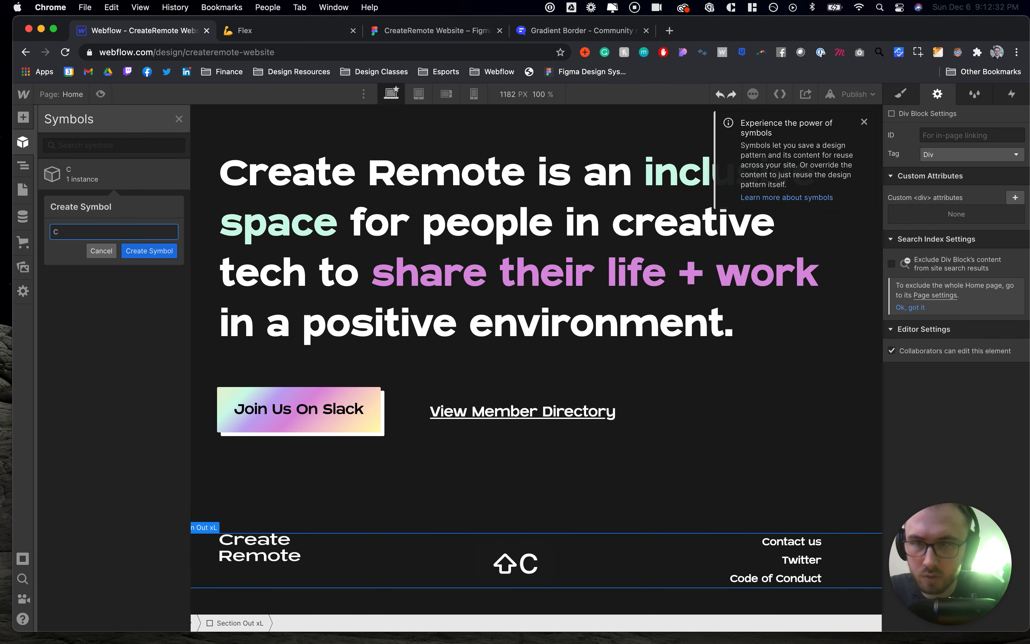
pyautogui.press('BackSpace')
pyautogui.write('Footer')
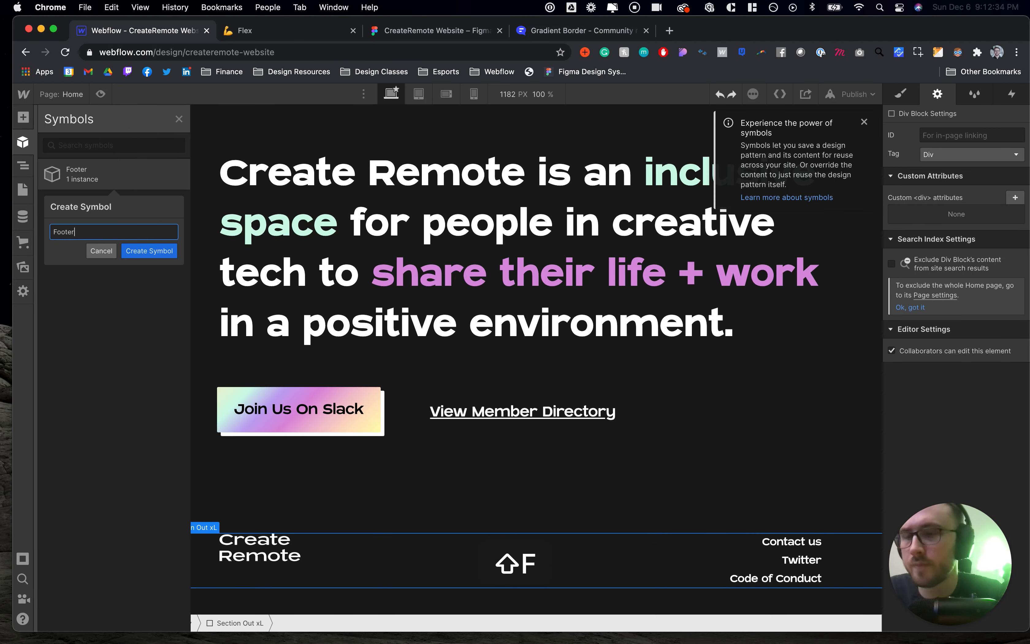
pyautogui.click(136, 253)
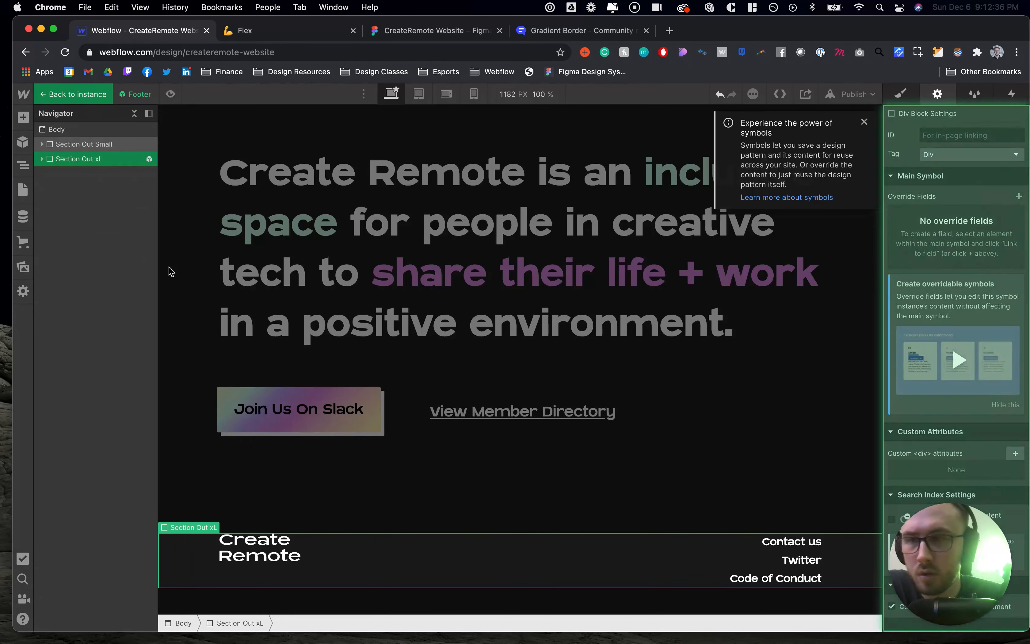
pyautogui.click(310, 474)
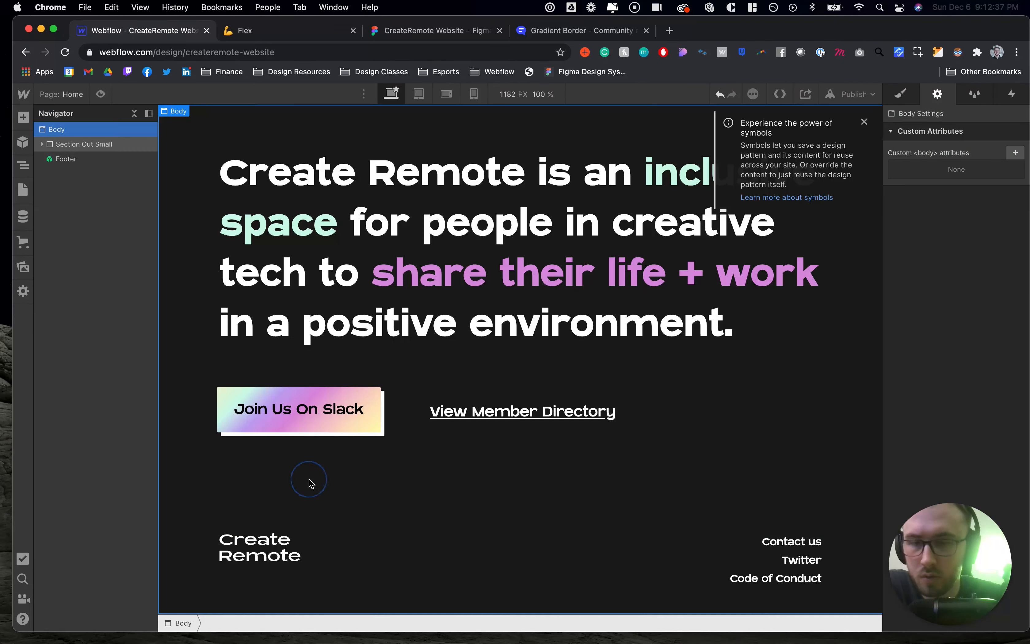
# Add a div block to the page body directly above Section Out Small
pyautogui.click(415, 583)
pyautogui.click(195, 236)
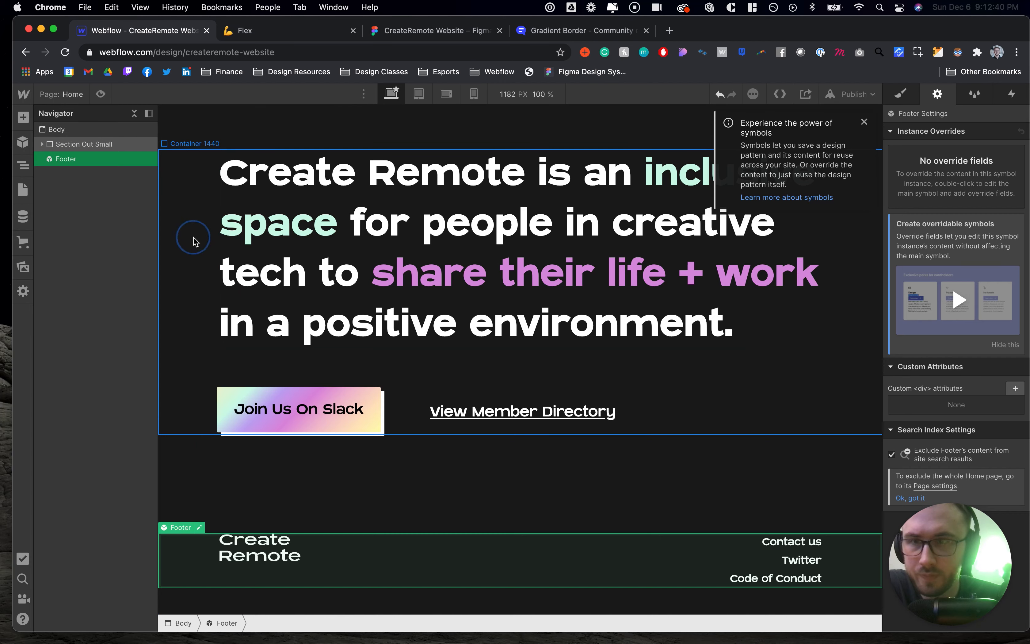
pyautogui.click(43, 144)
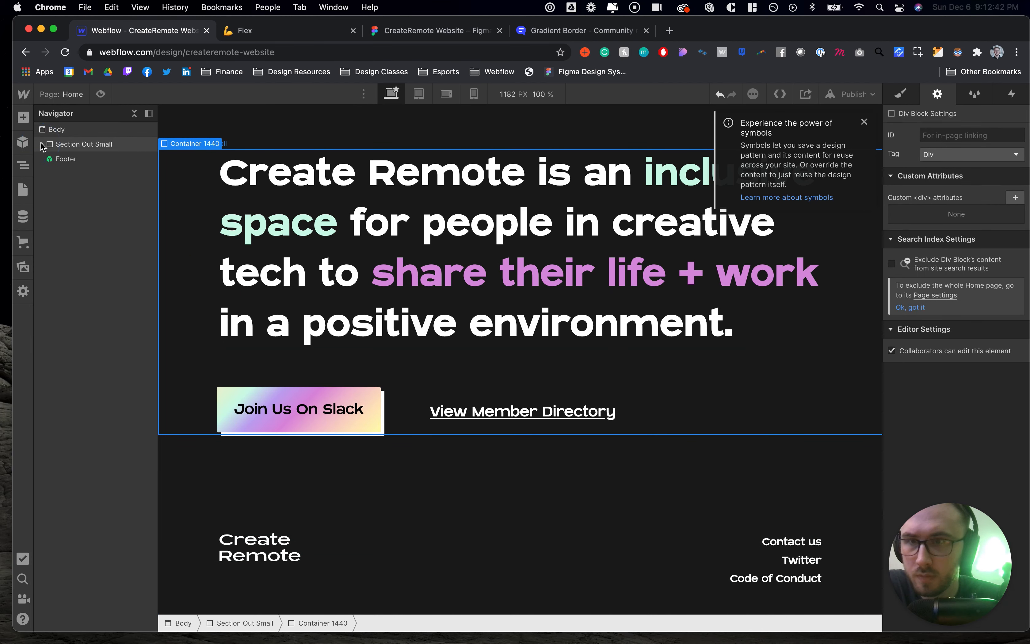
pyautogui.click(70, 146)
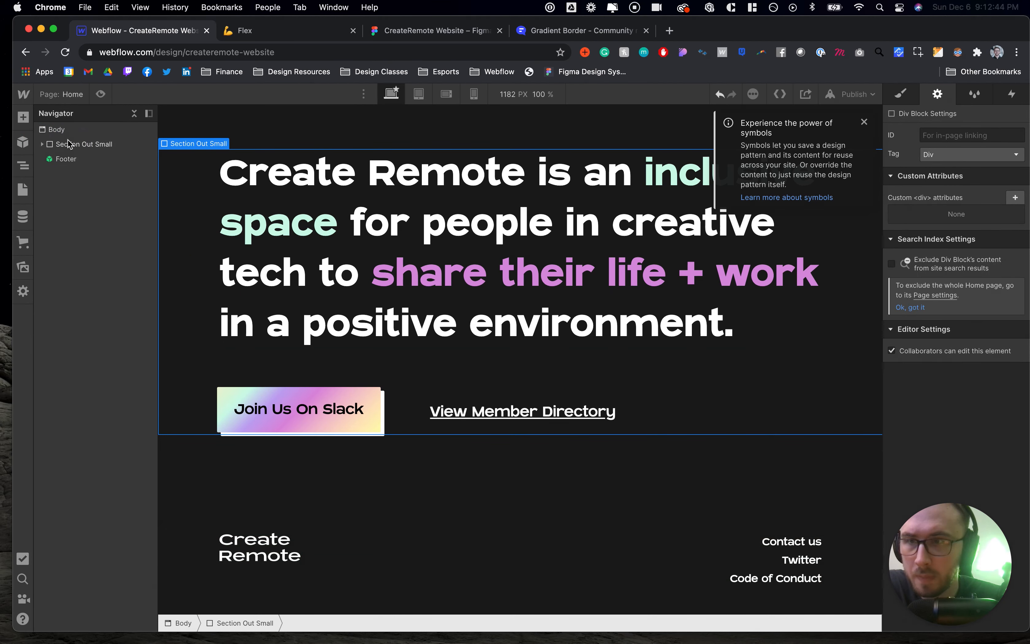
pyautogui.click(23, 117)
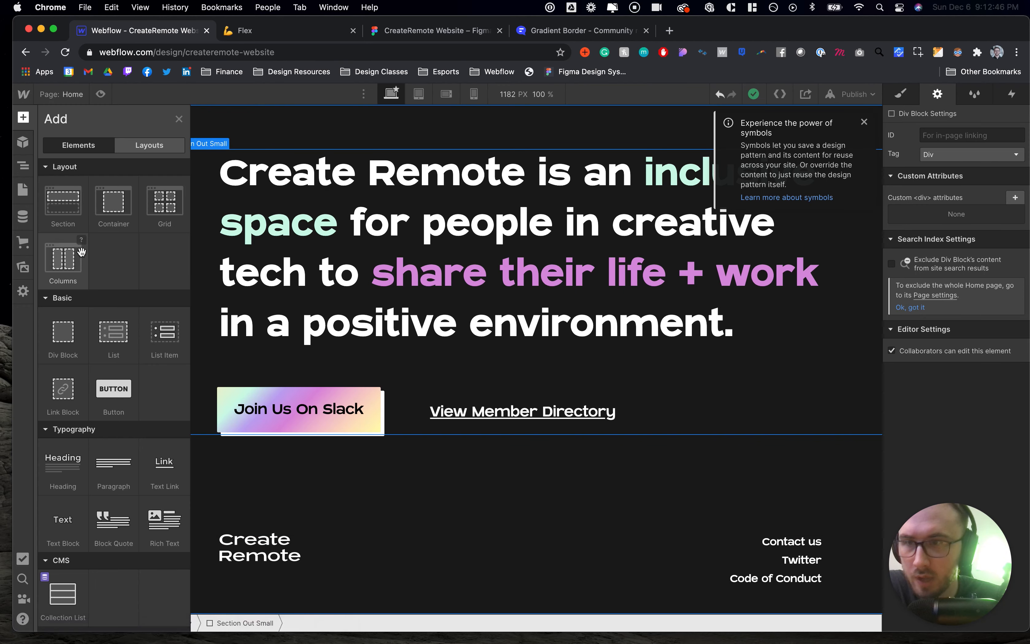
pyautogui.moveTo(57, 347); pyautogui.dragTo(78, 140)
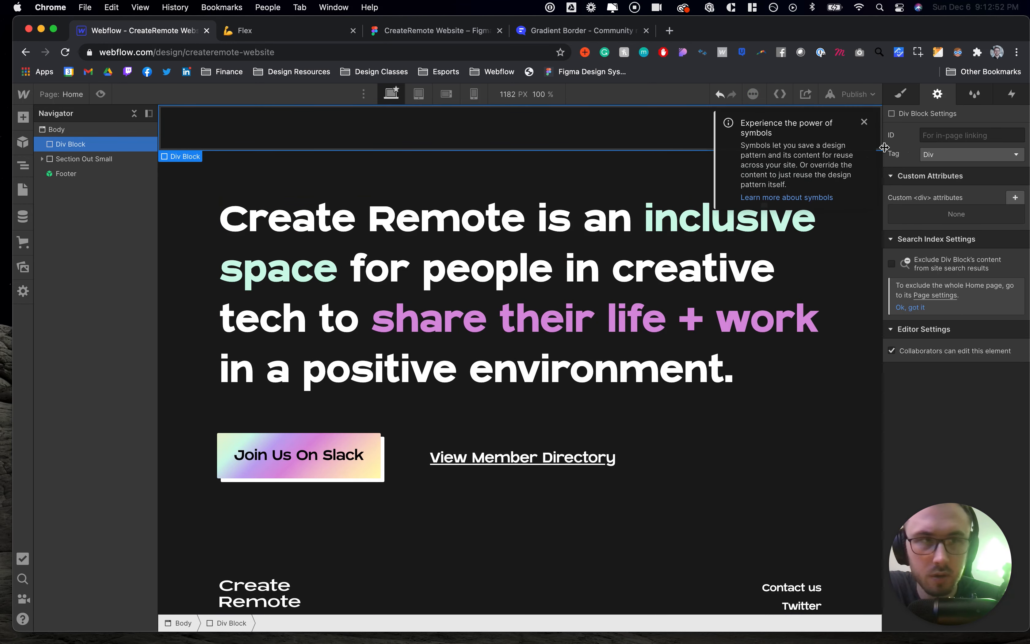
# Check the style settings of the new div block, the hero's Container 1440 and Section Out Small
pyautogui.click(901, 94)
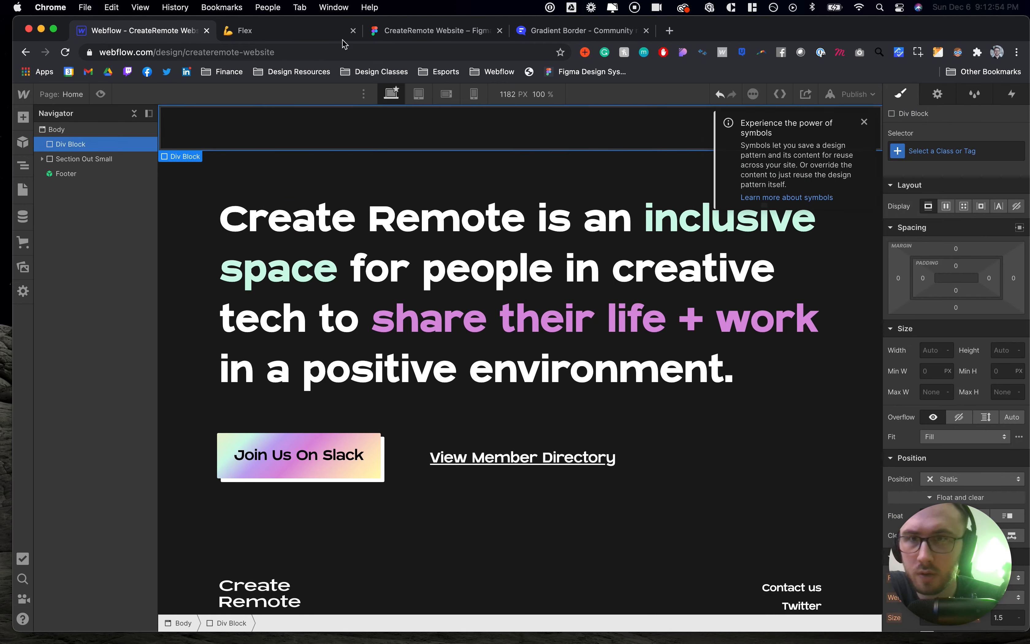
pyautogui.click(200, 218)
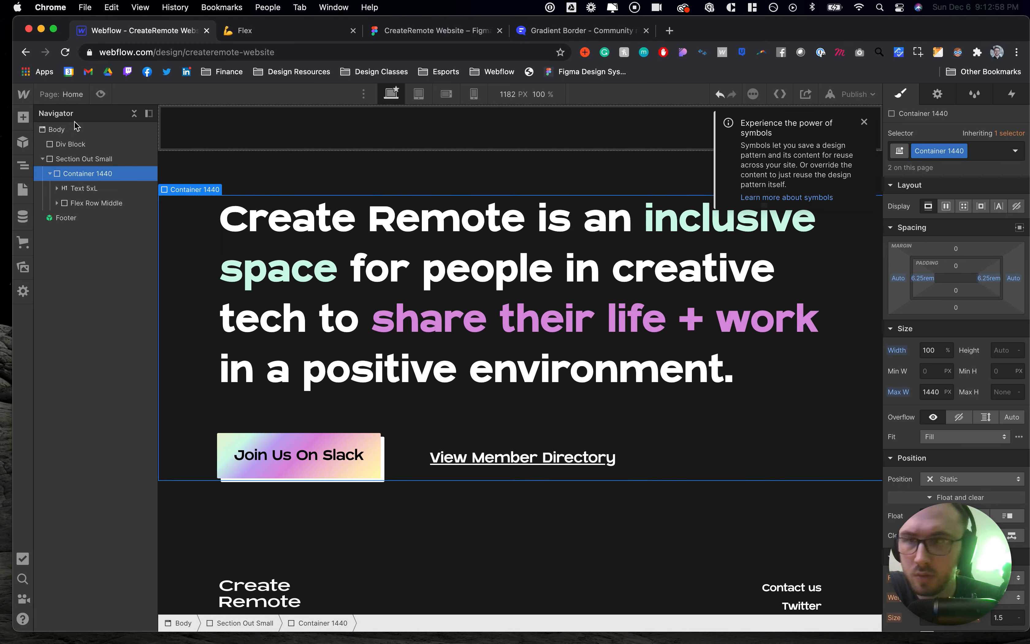
pyautogui.click(72, 159)
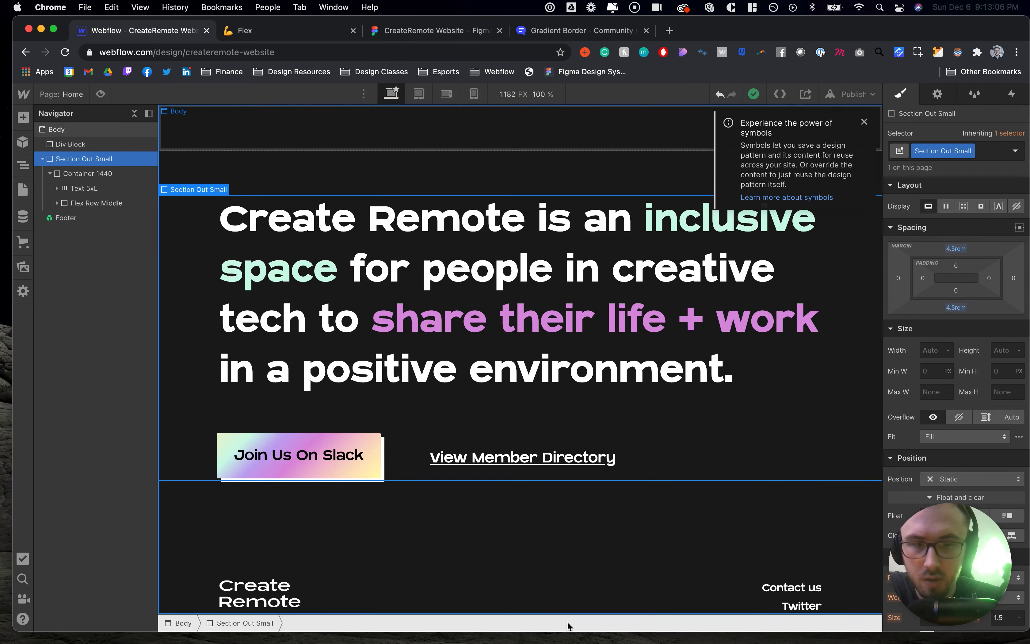
# Add the Section Out Remove Bottom class to the Footer symbol's outer section and leave symbol editing
pyautogui.scroll(-3, 332, 470)
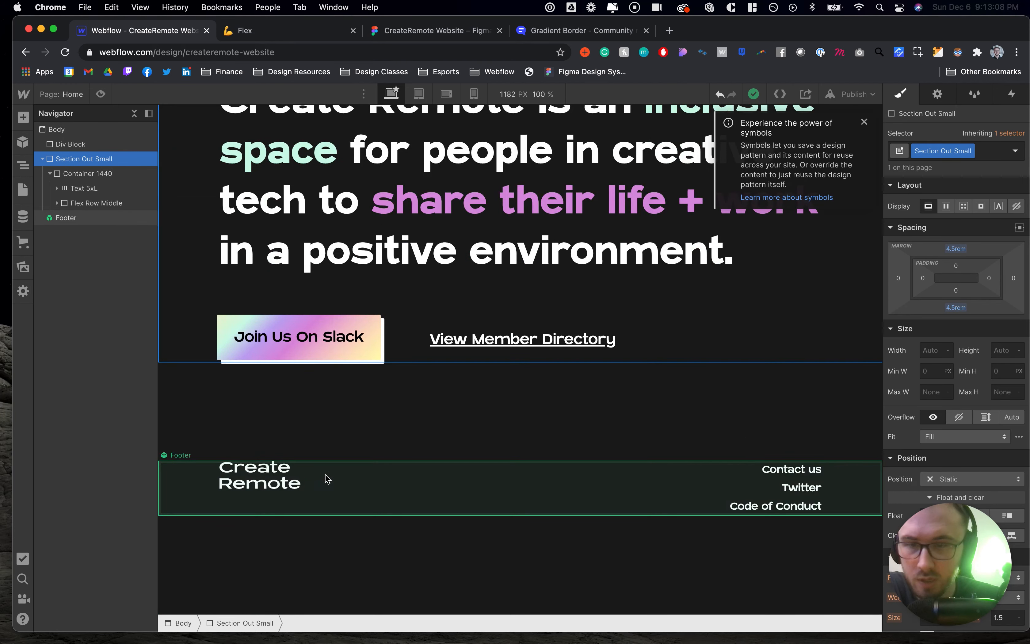
pyautogui.click(332, 480)
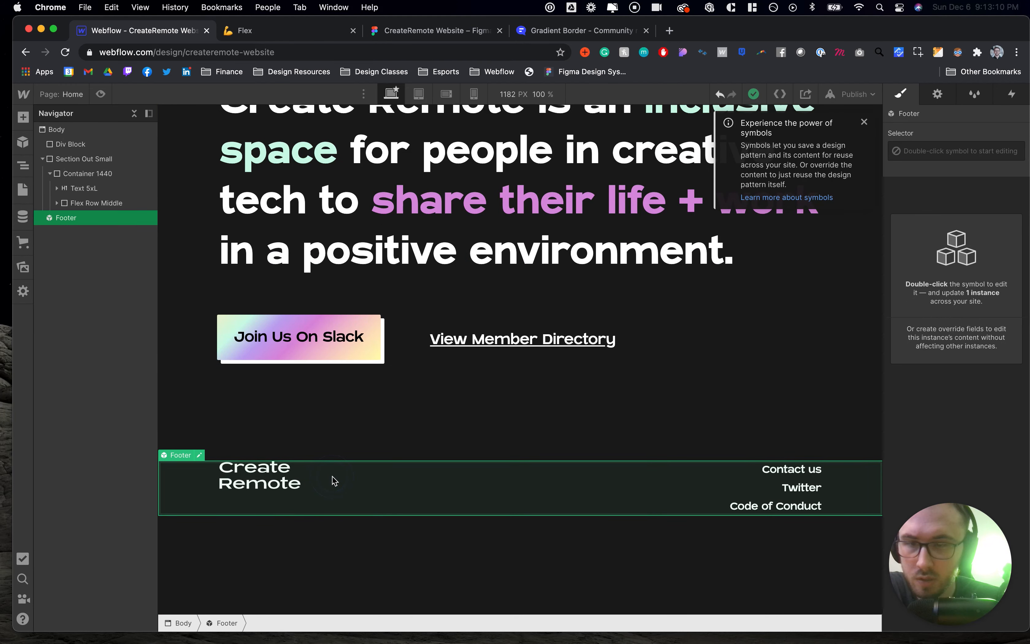
pyautogui.doubleClick(332, 479)
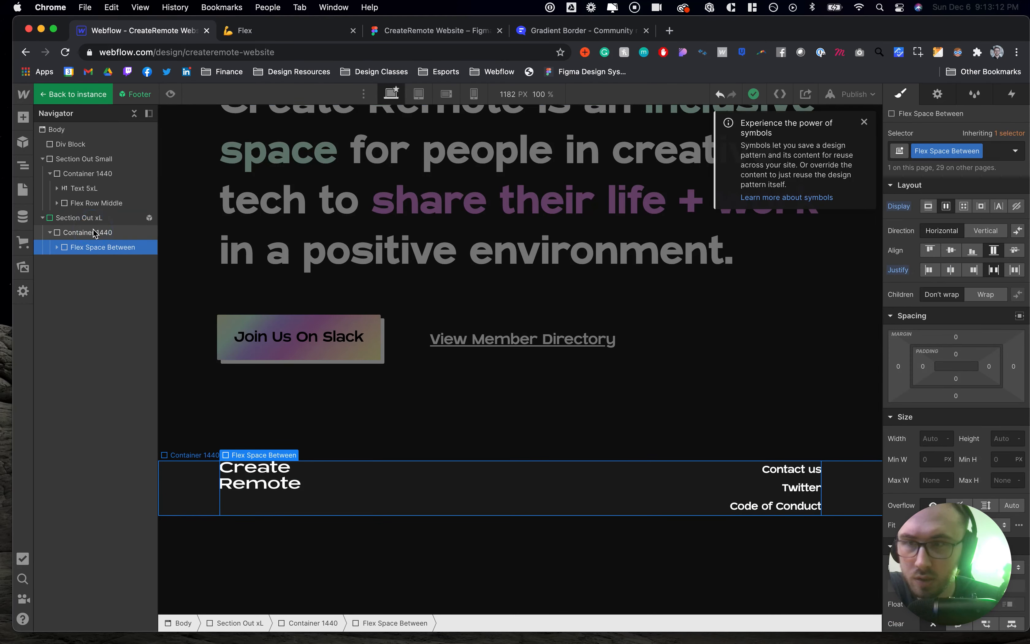
pyautogui.click(90, 231)
pyautogui.click(84, 220)
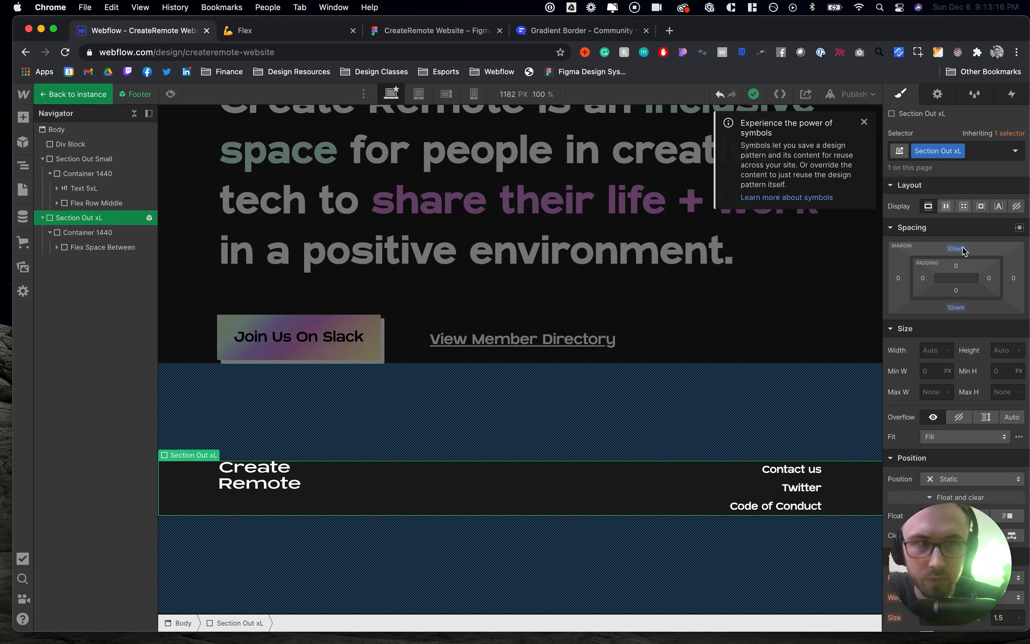
pyautogui.scroll(2, 477, 431)
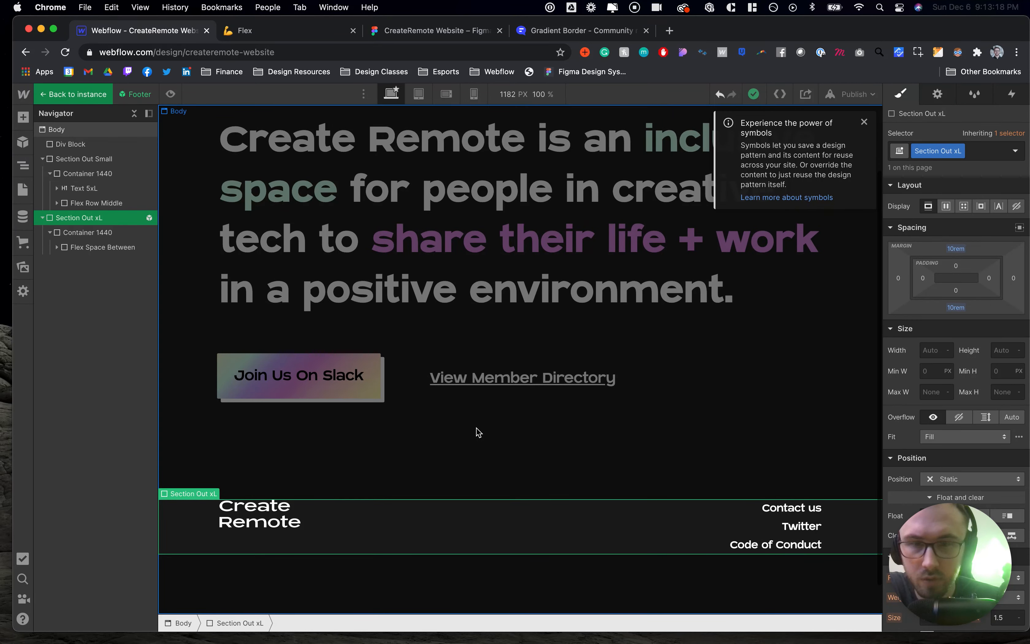
pyautogui.scroll(-2, 477, 431)
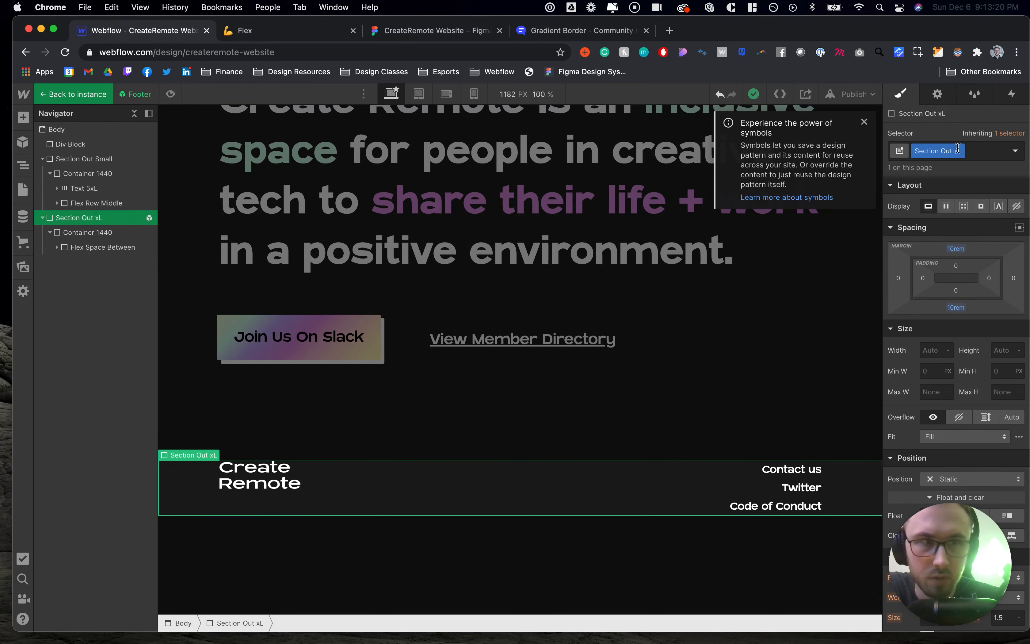
pyautogui.click(976, 153)
pyautogui.click(939, 221)
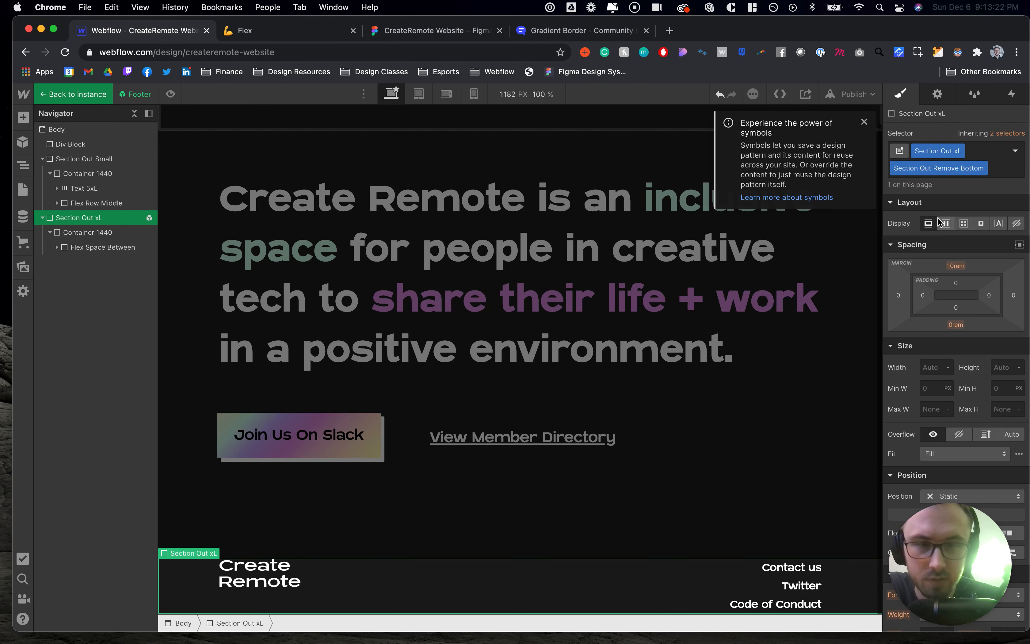
pyautogui.doubleClick(492, 484)
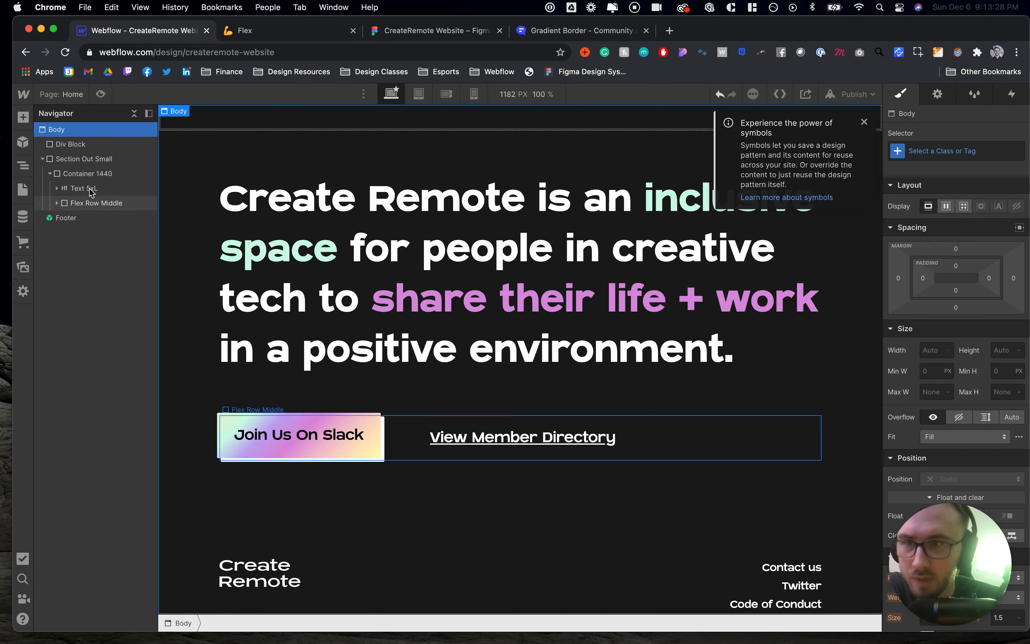
# Compare the spacing of Section Out Small and its Container 1440 with the Footer symbol's outer section and container
pyautogui.click(88, 162)
pyautogui.click(89, 173)
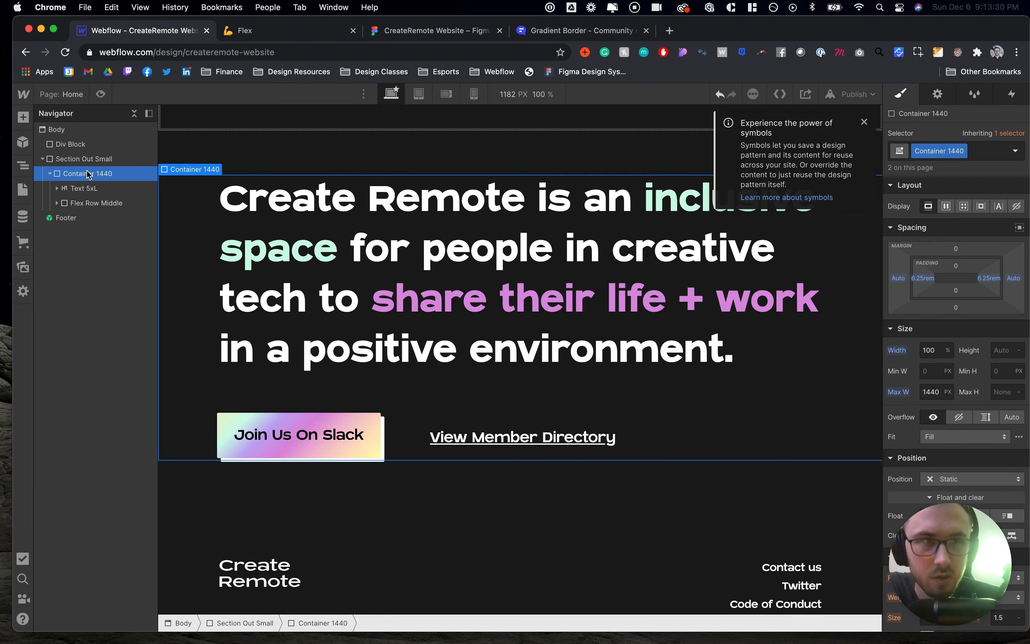
pyautogui.click(86, 161)
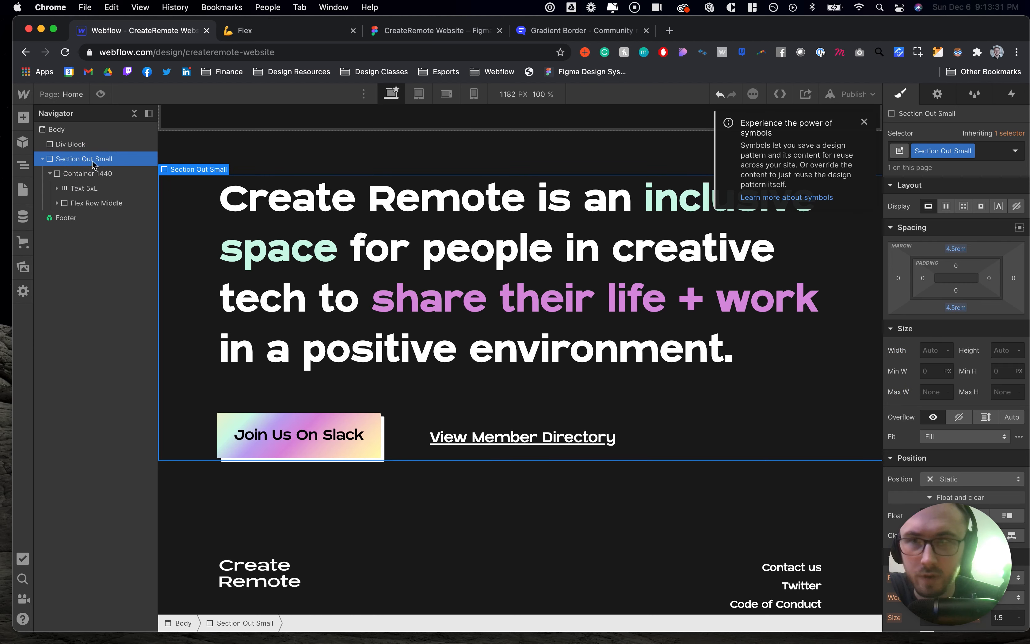
pyautogui.click(68, 218)
pyautogui.doubleClick(79, 218)
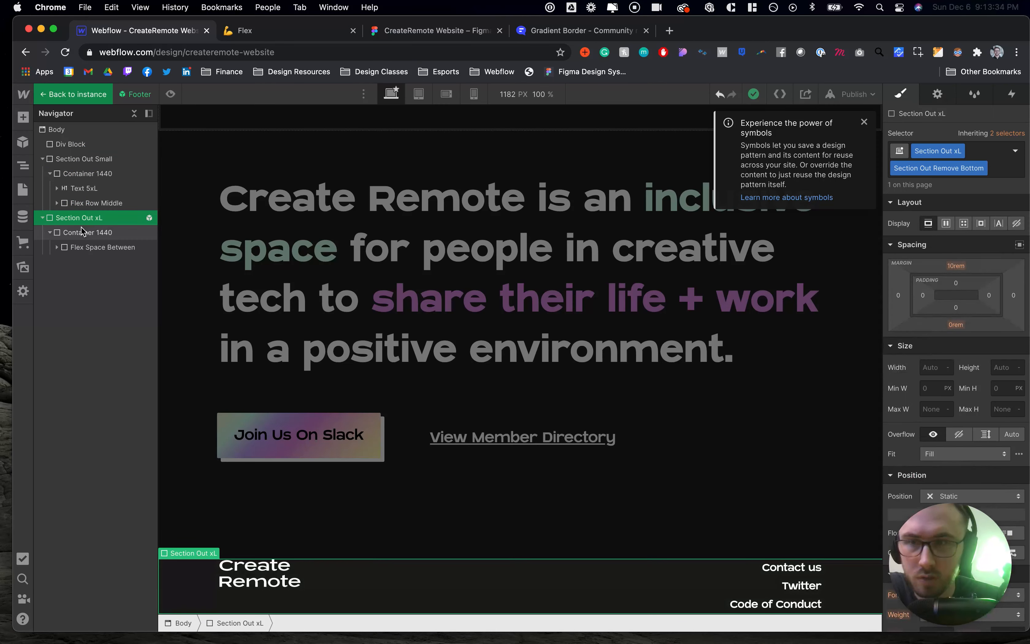
pyautogui.click(81, 233)
pyautogui.click(81, 219)
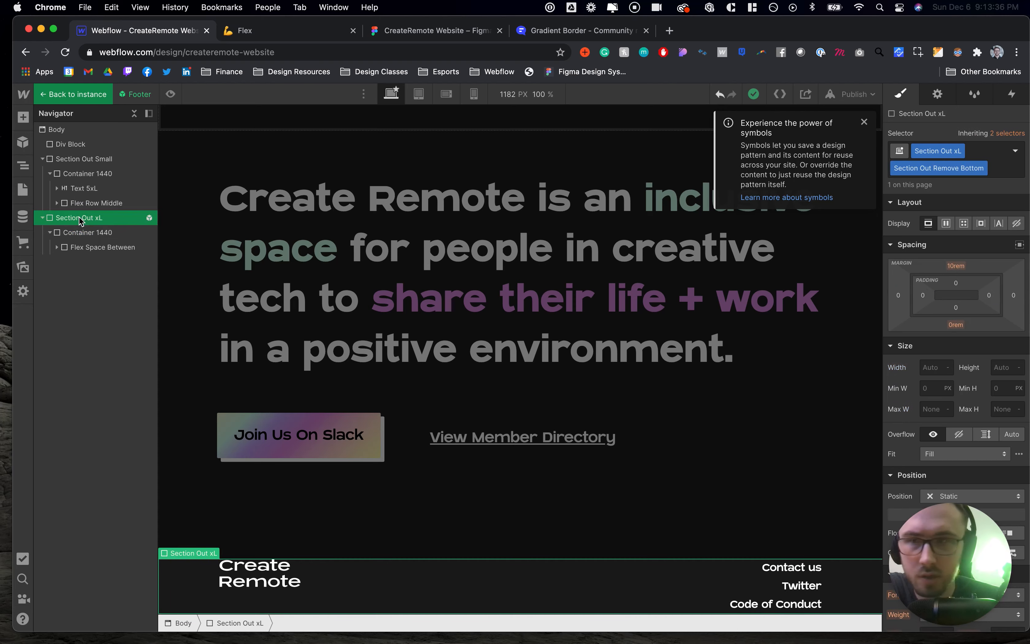
# Try the Section Out Remove Bottom combo class on Section Out Small, and undo it
pyautogui.click(80, 160)
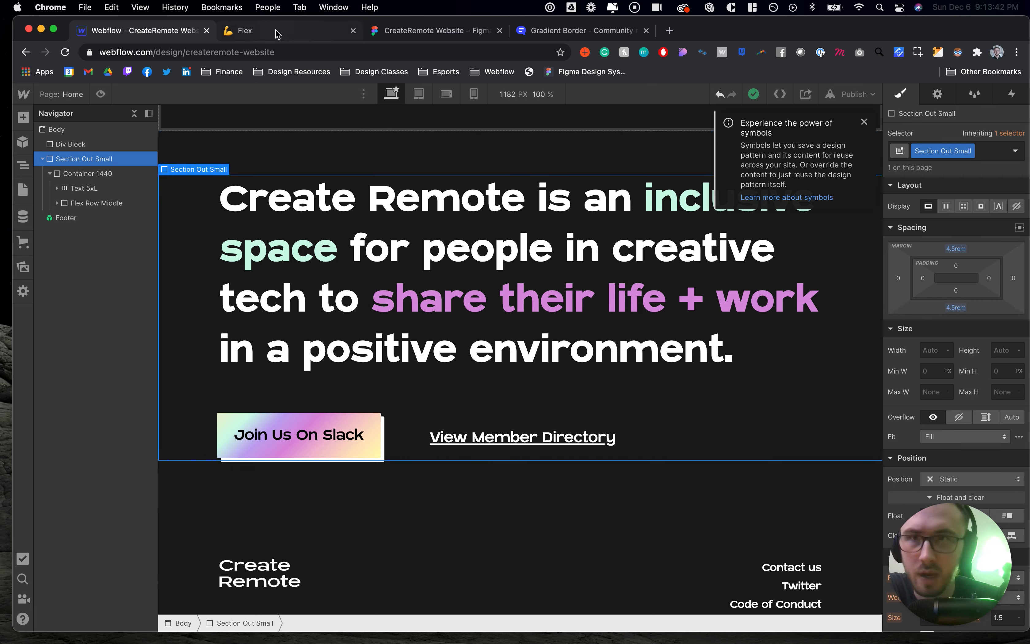
pyautogui.click(982, 146)
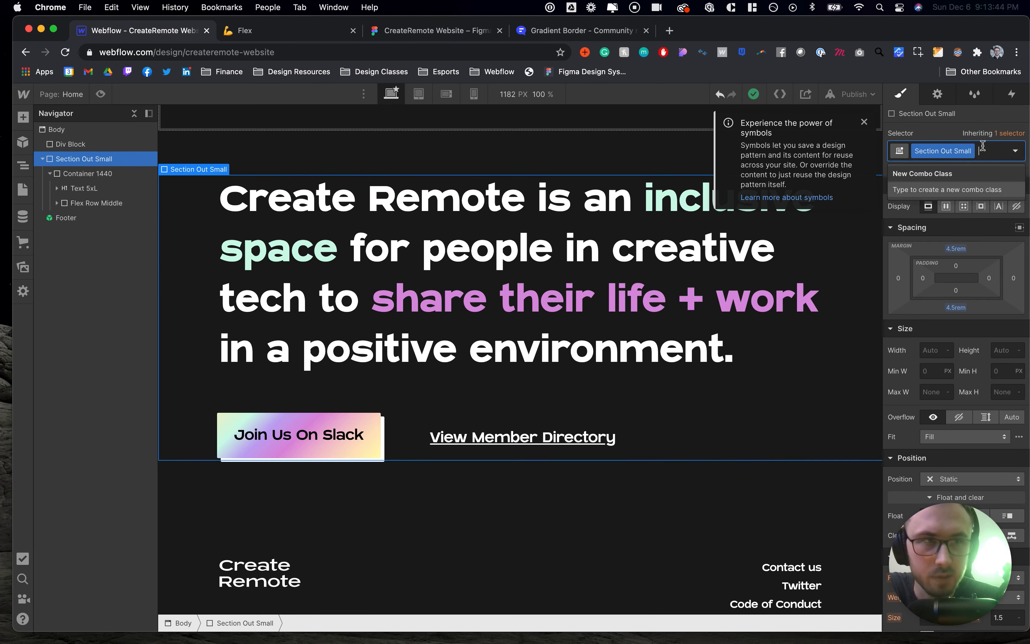
pyautogui.write('Section')
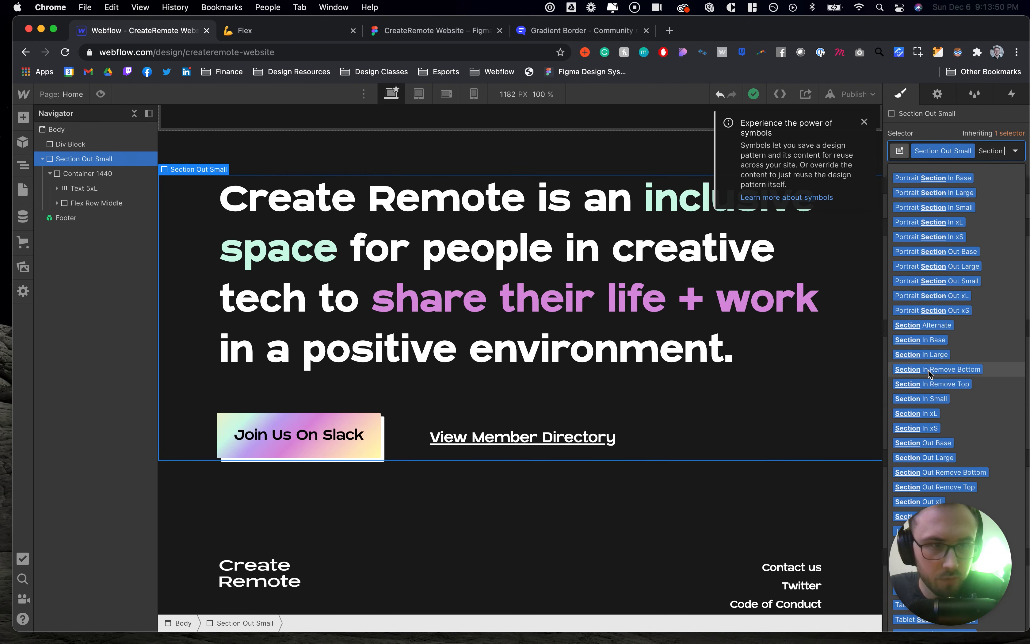
pyautogui.scroll(-2, 944, 408)
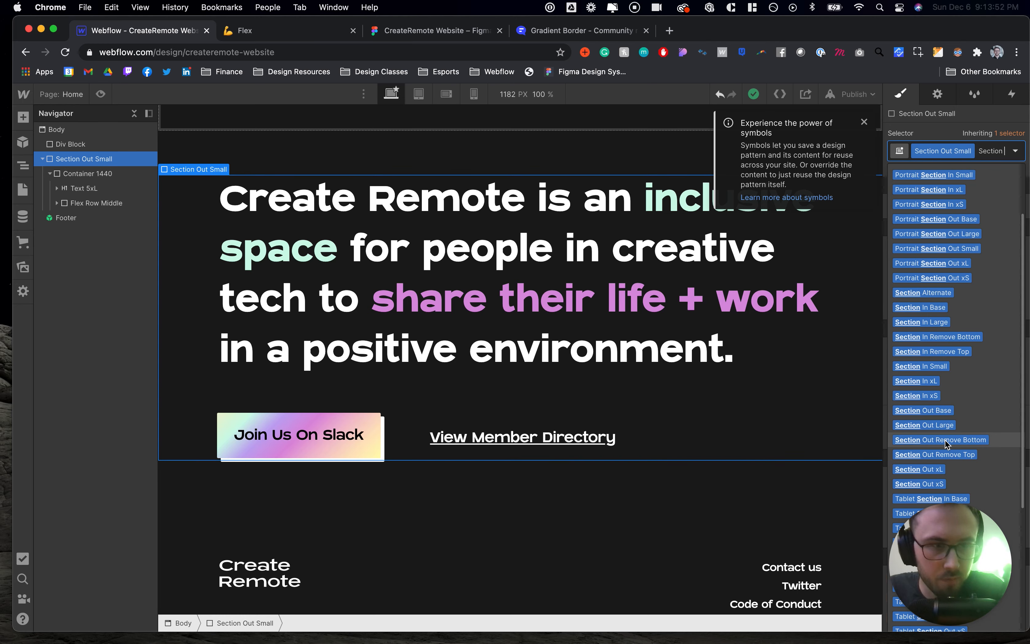
pyautogui.click(945, 440)
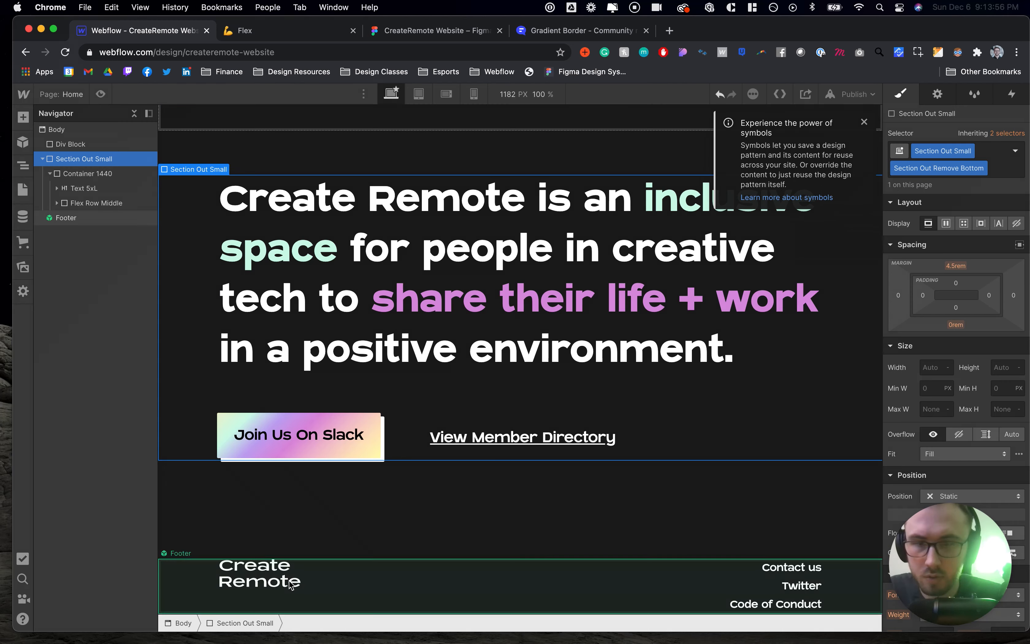
pyautogui.press('cmd+z')
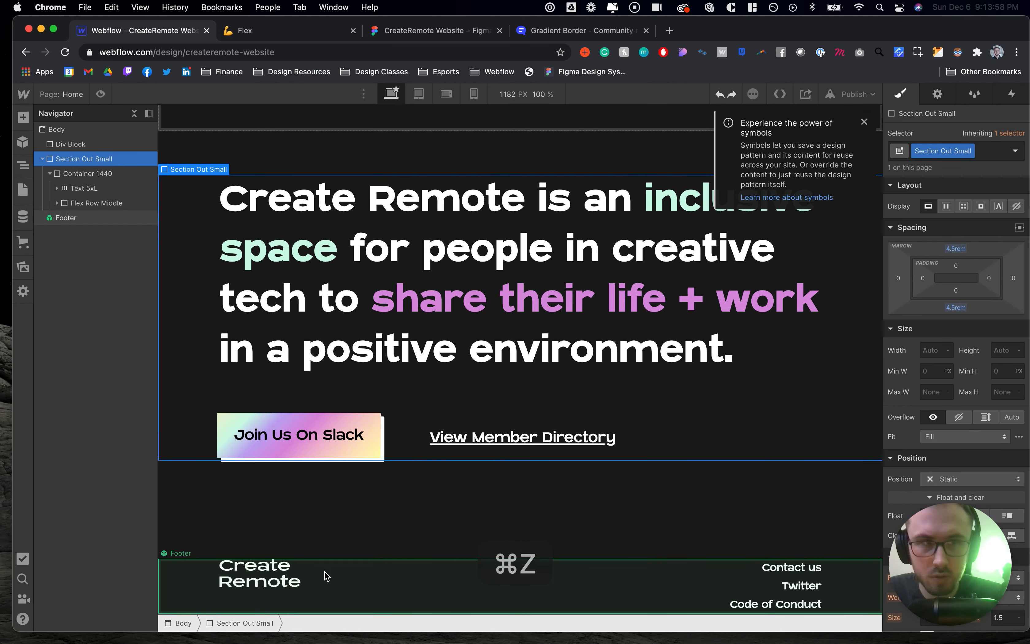
# Redo adding the Section Out Remove Bottom class to Section Out Small, and compare its styles with Container 1440 and the Footer symbol
pyautogui.press('cmd+shift+z')
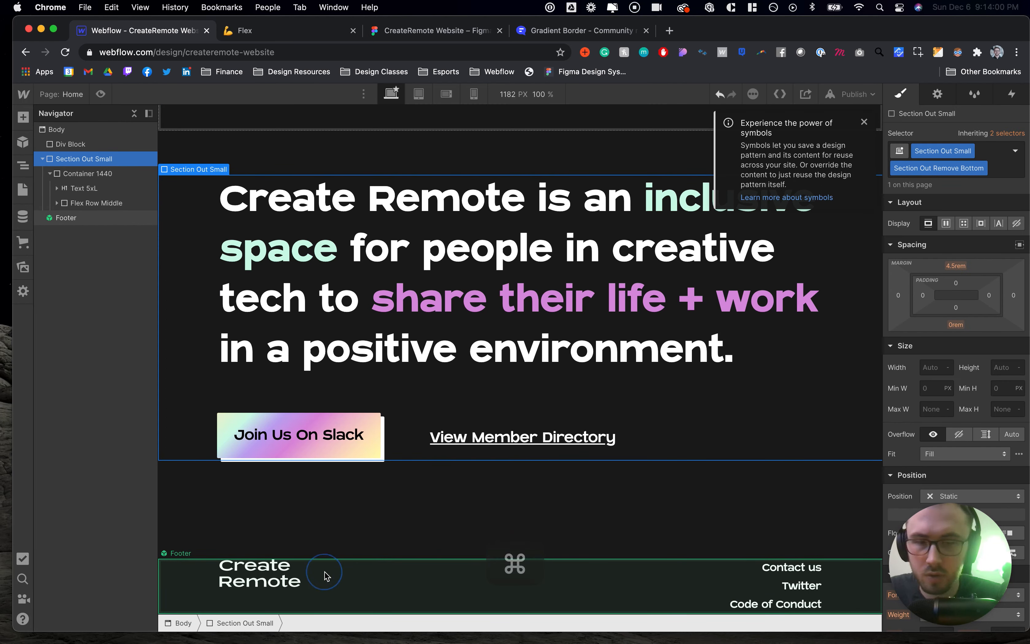
pyautogui.click(325, 574)
pyautogui.scroll(1, 297, 526)
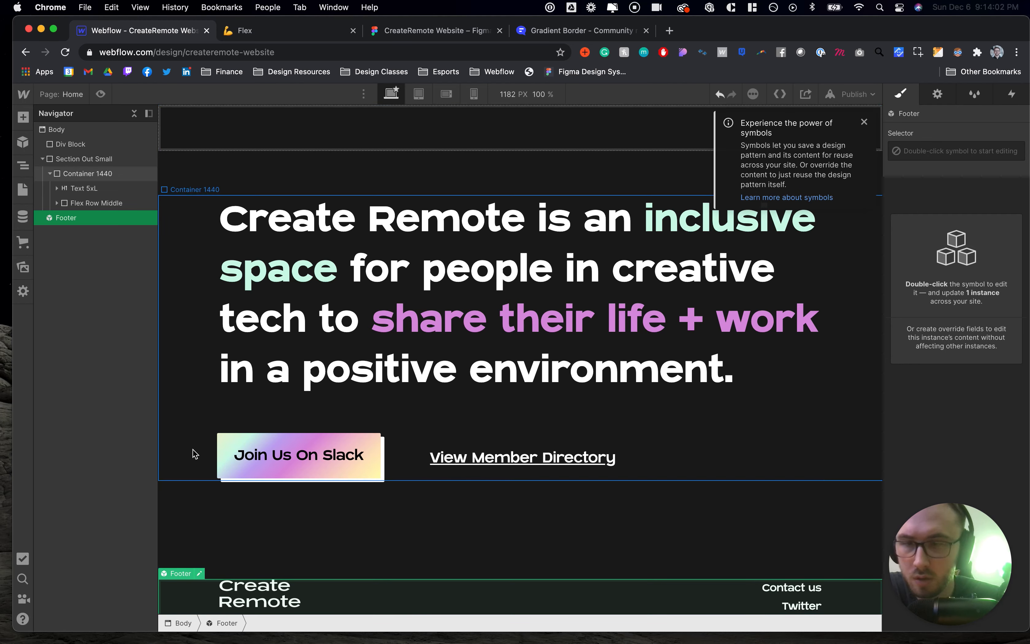
pyautogui.click(173, 285)
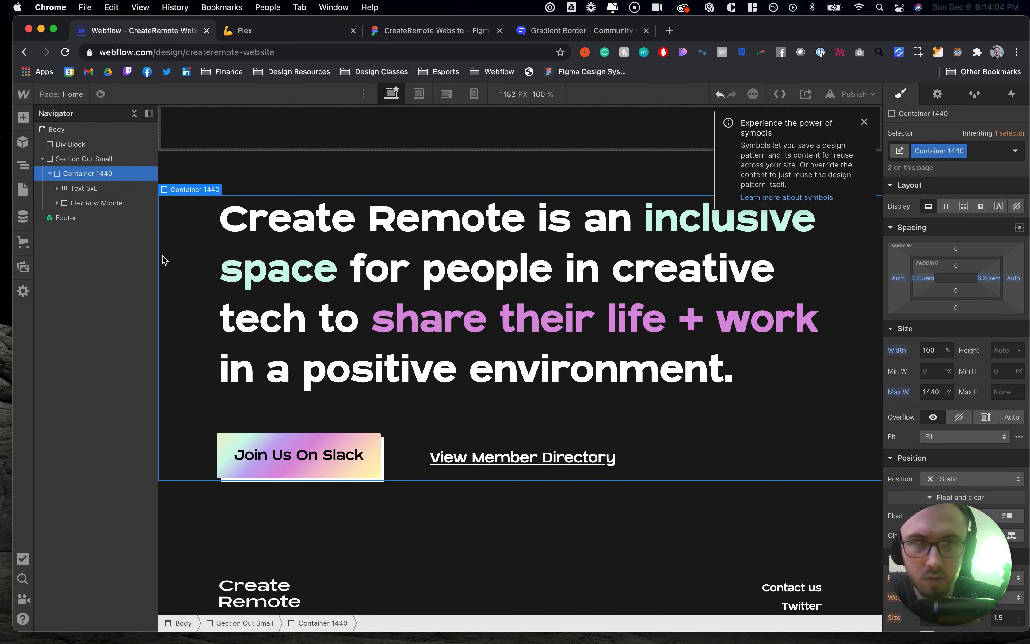
pyautogui.click(87, 161)
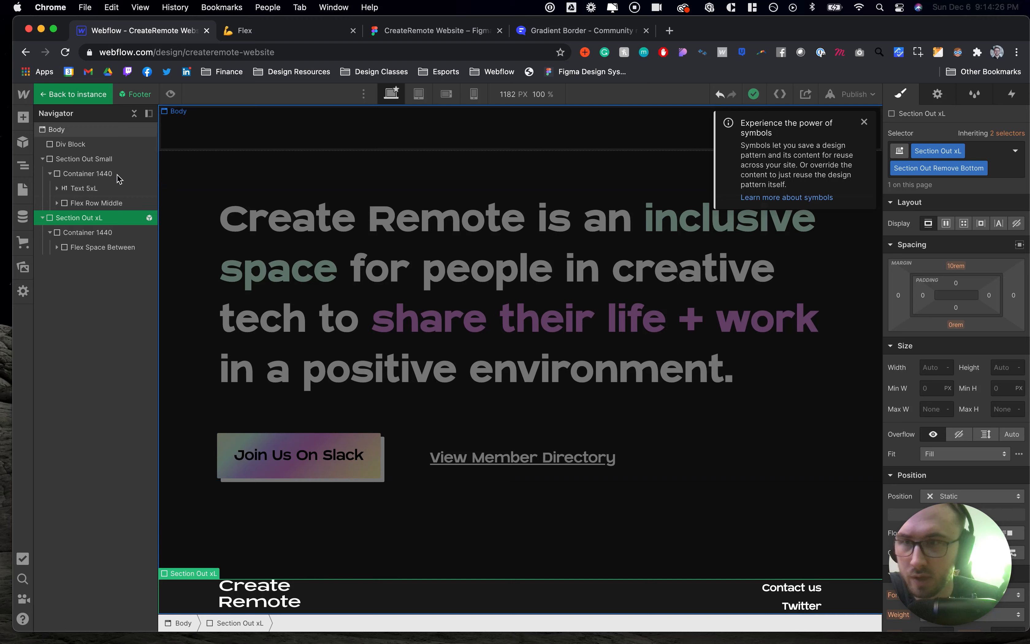
pyautogui.click(208, 252)
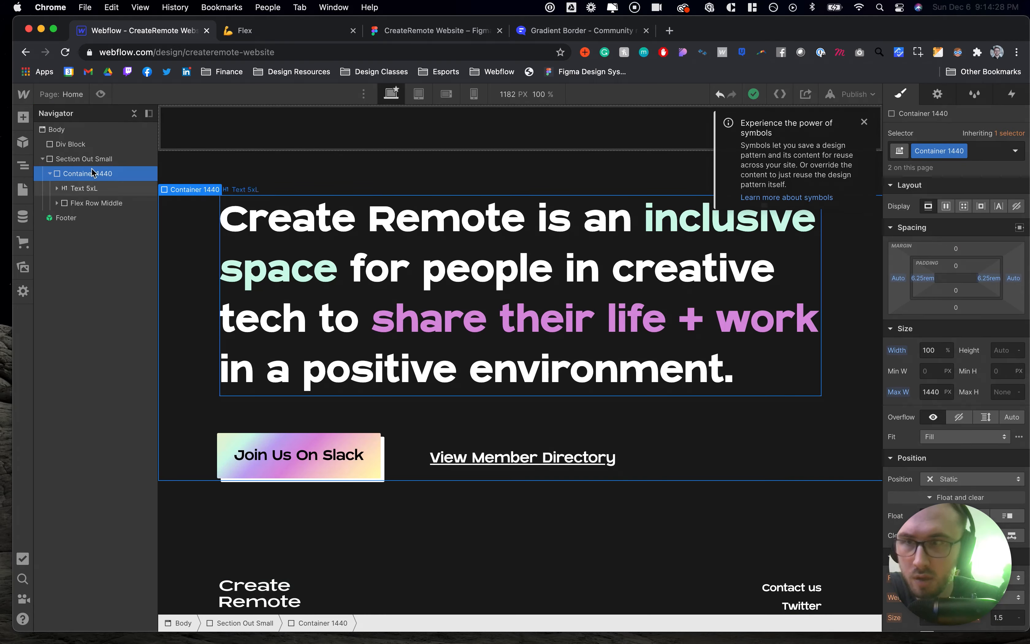
pyautogui.click(84, 161)
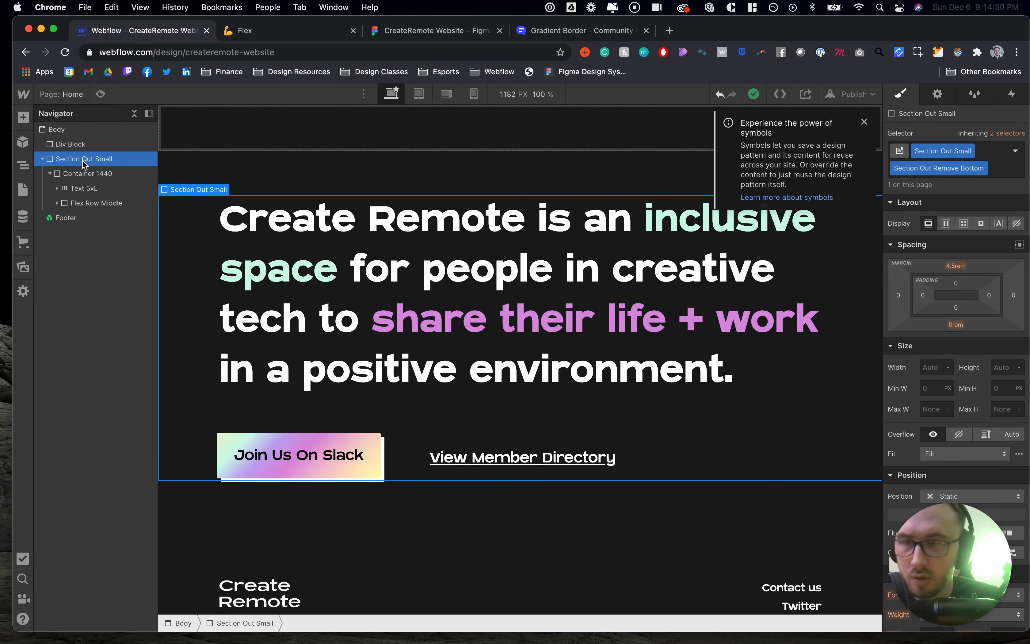
# Look up existing classes containing "Section" for the empty div block above the hero, and return to Section Out Small without applying one
pyautogui.click(67, 146)
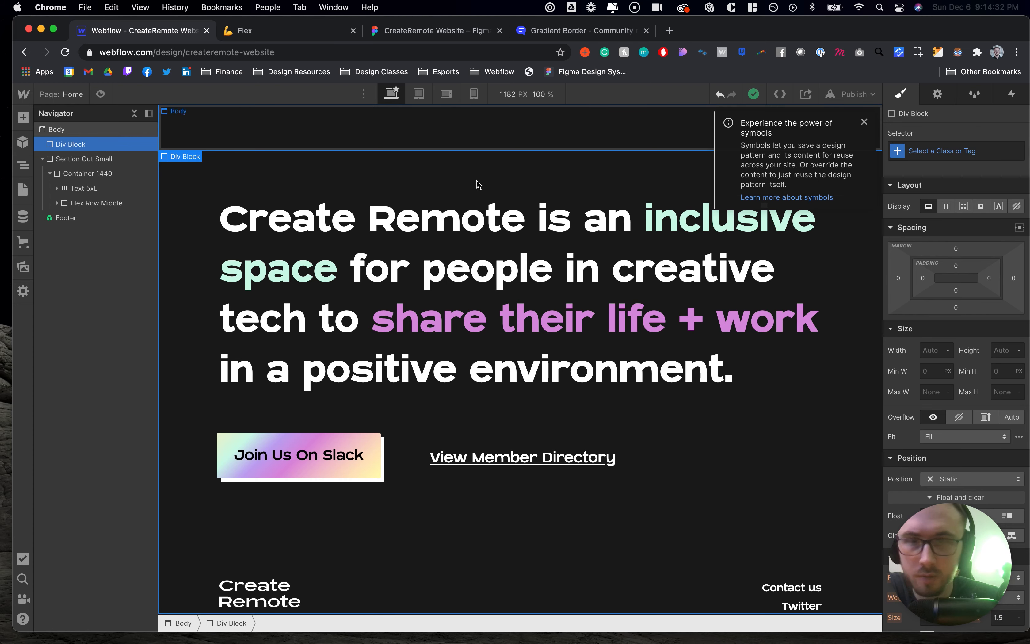
pyautogui.click(927, 152)
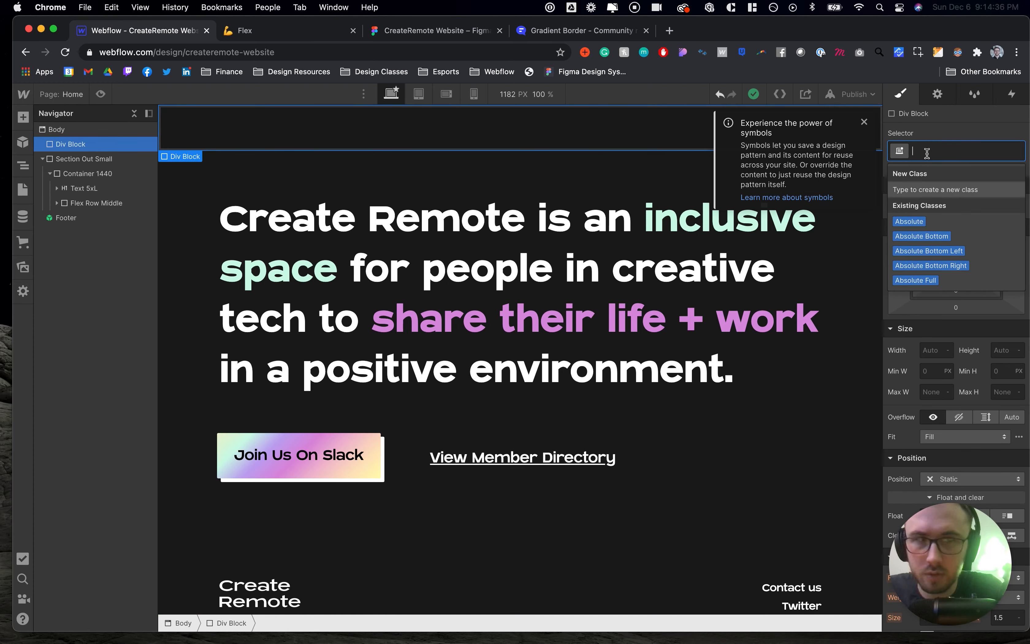
pyautogui.write('Section')
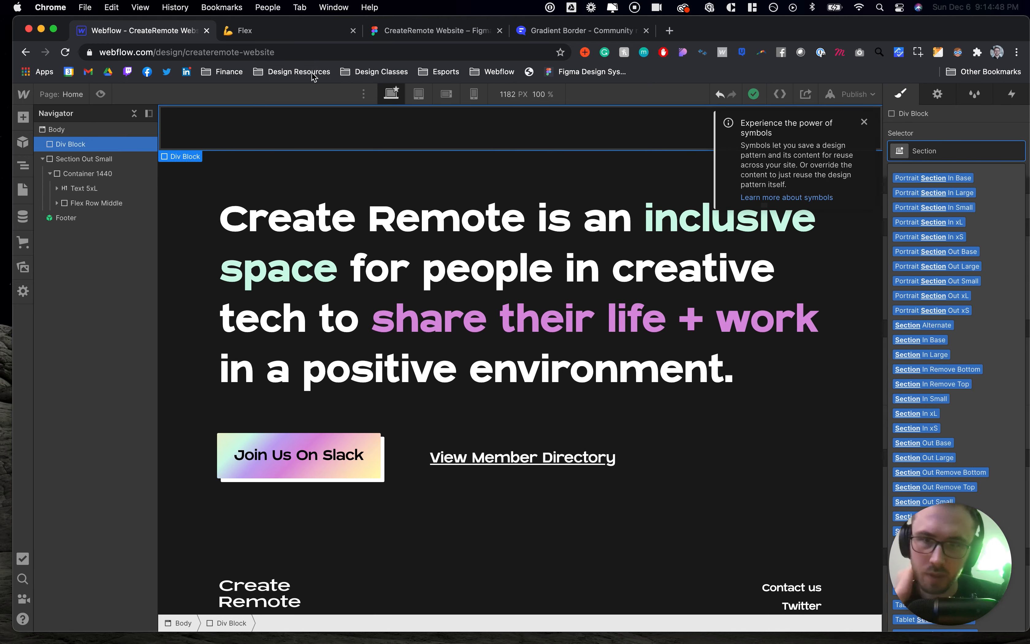
pyautogui.click(172, 211)
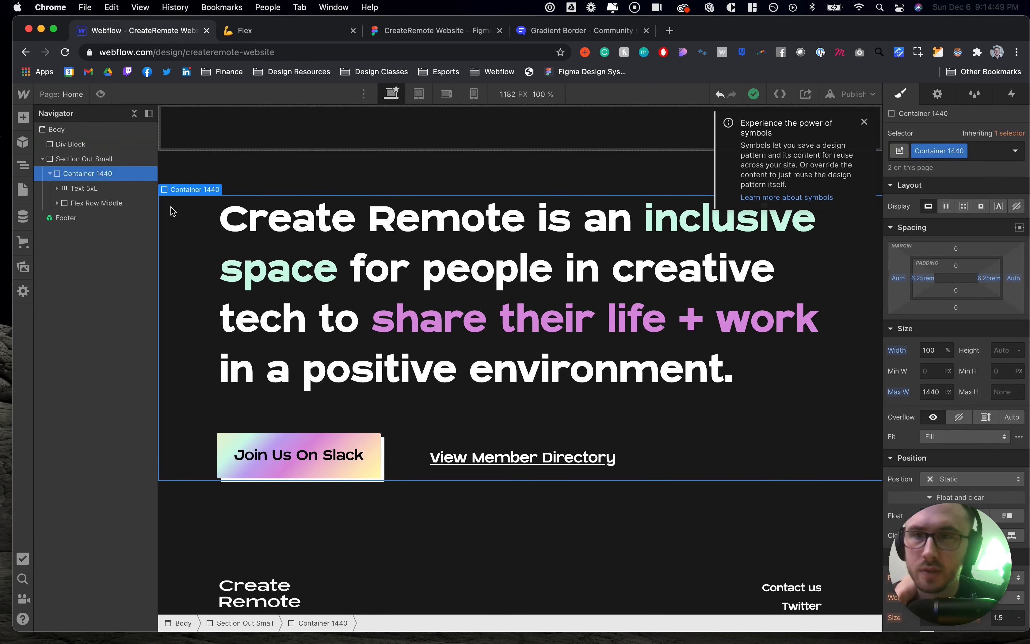
pyautogui.click(105, 160)
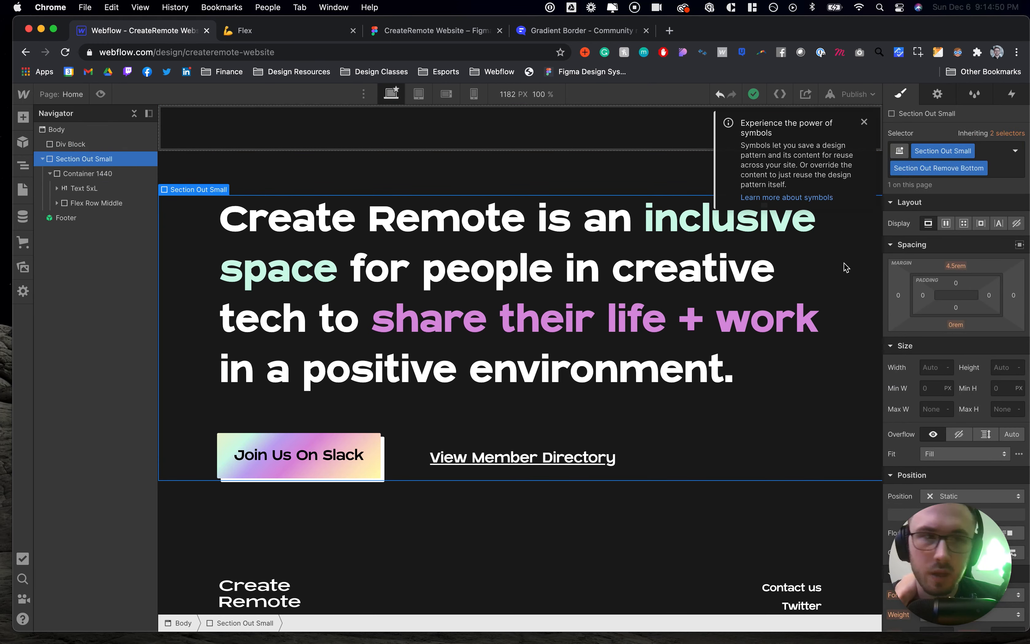
# Switch to the Figma design, measure the gap between the Home frame's Hero Copy and navbar, and return to Webflow
pyautogui.click(485, 37)
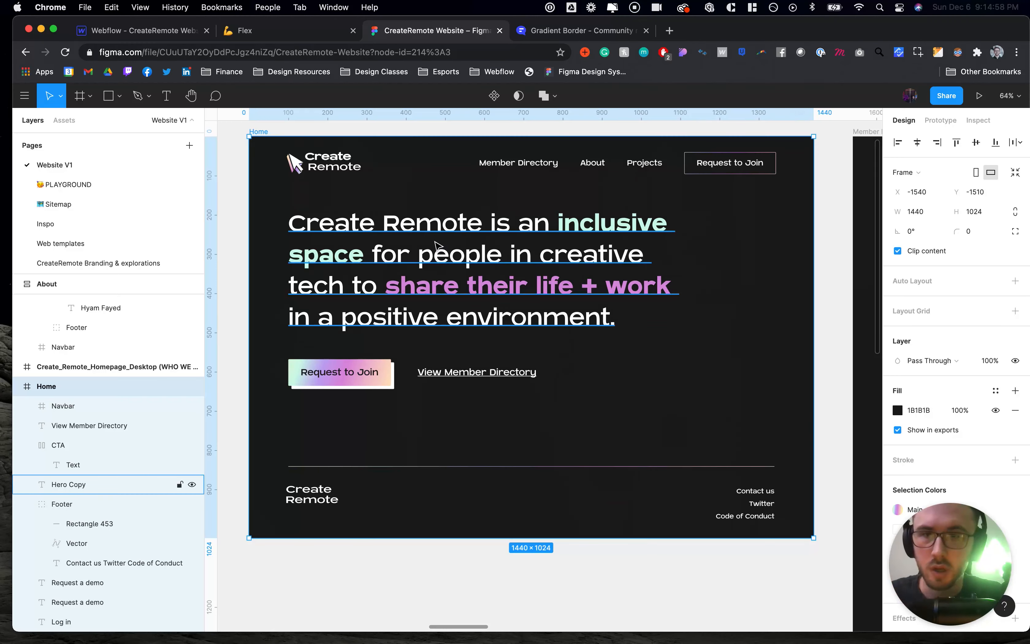
pyautogui.click(467, 249)
pyautogui.press('alt')
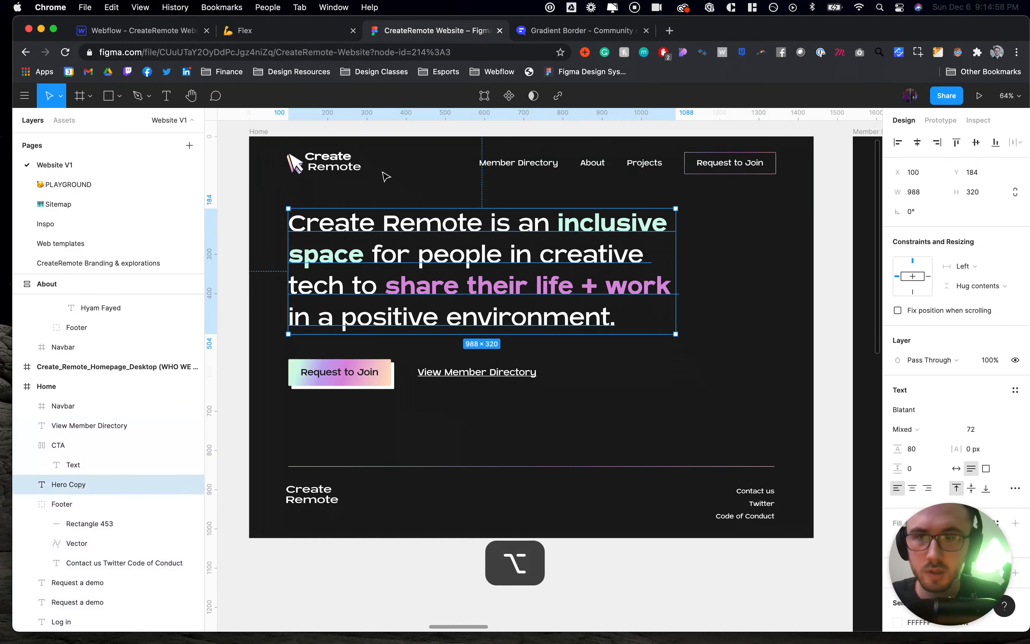
pyautogui.click(171, 31)
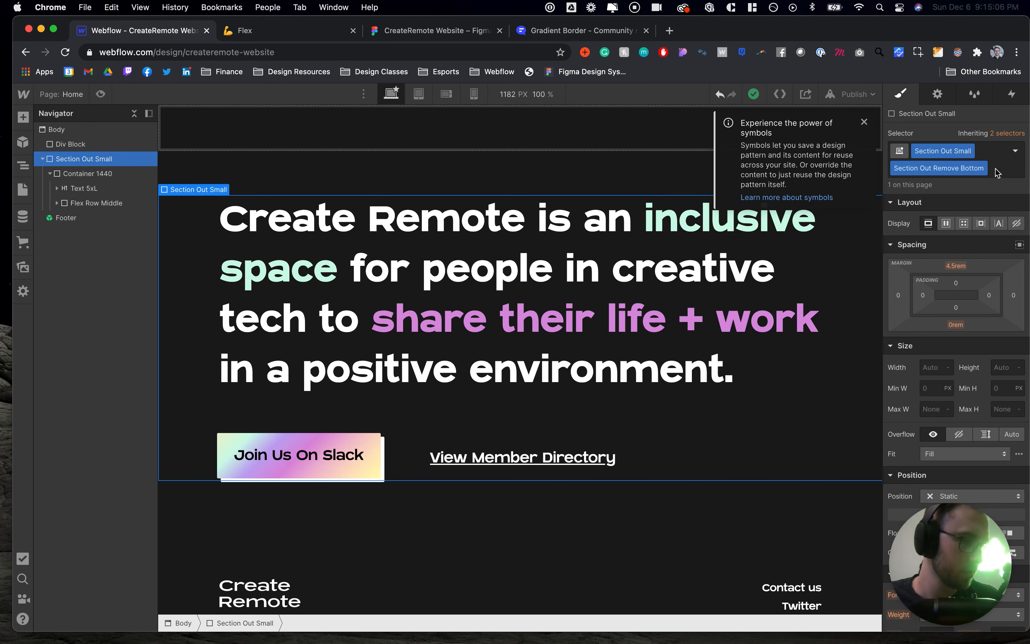
# Return to the Figma design and measure the gap between the Member Directory frame's Content and its navbar
pyautogui.click(456, 21)
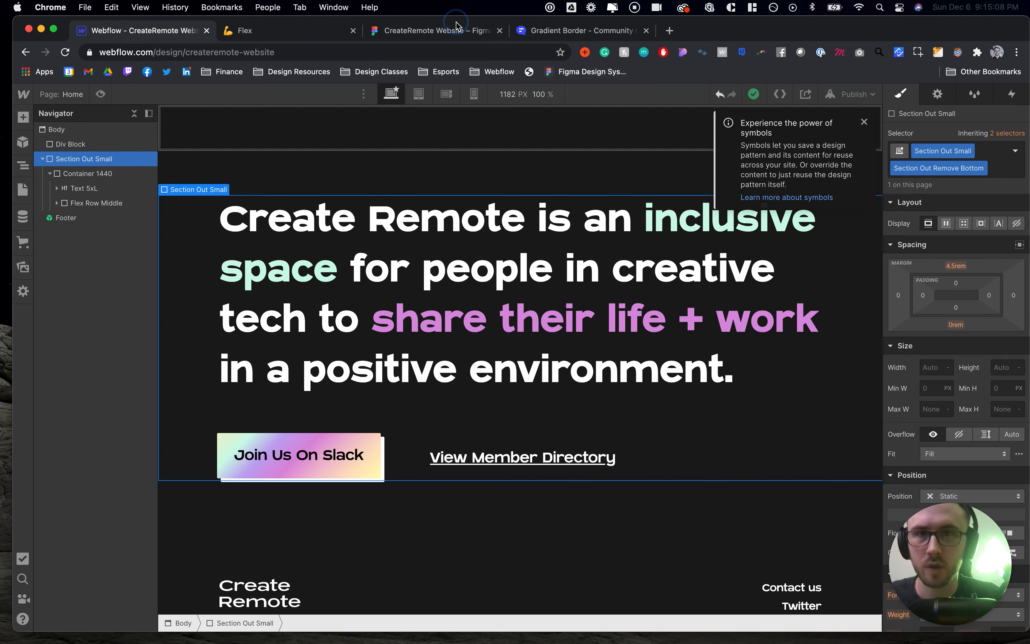
pyautogui.click(451, 33)
pyautogui.hscroll(4, 541, 289)
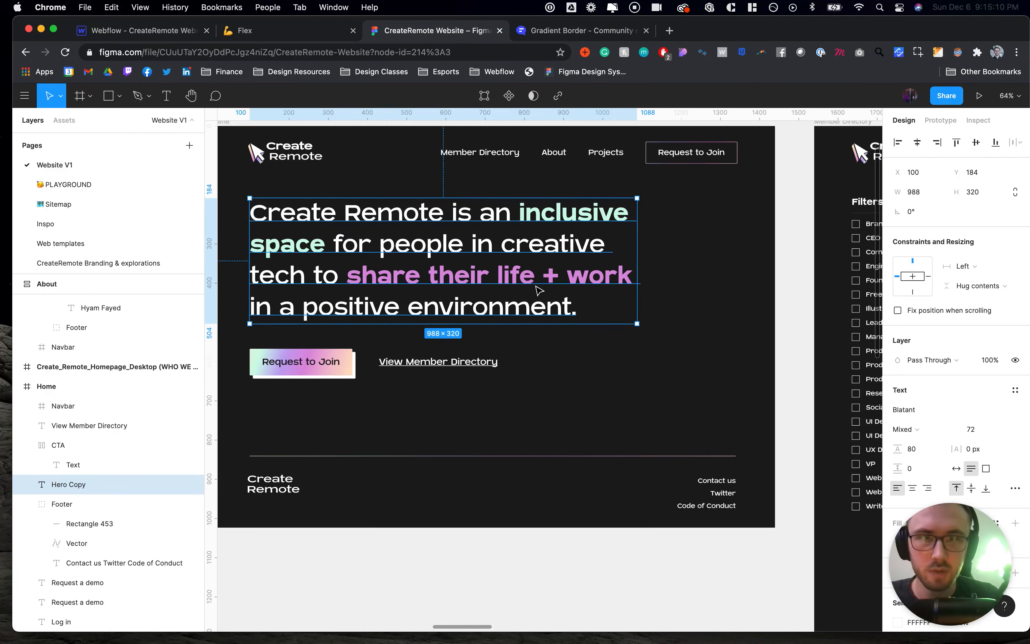
pyautogui.hscroll(6, 789, 237)
pyautogui.click(787, 237)
pyautogui.press('alt')
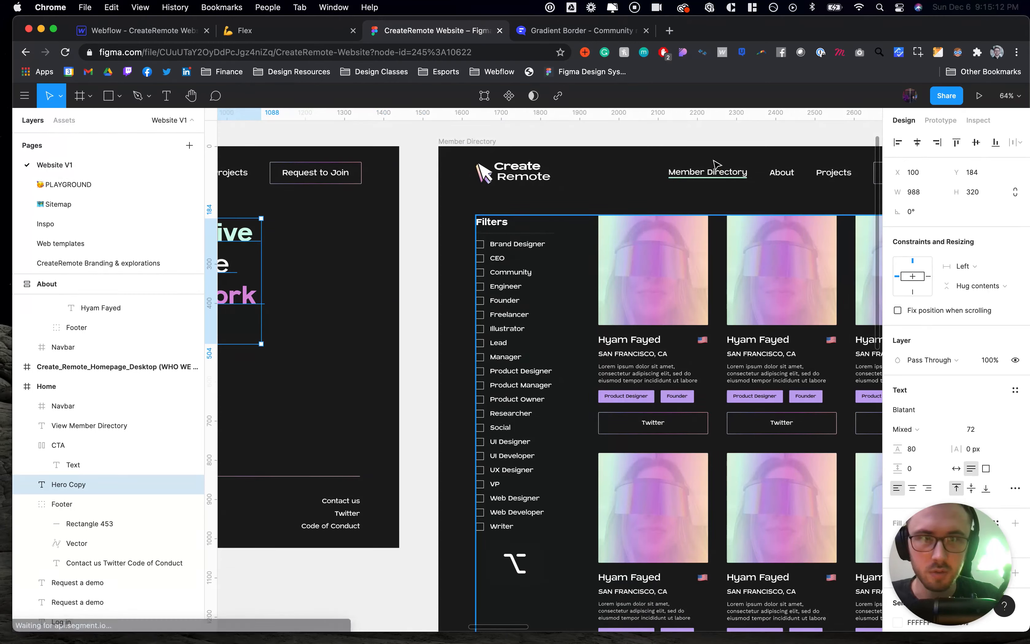
pyautogui.hscroll(-8, 561, 219)
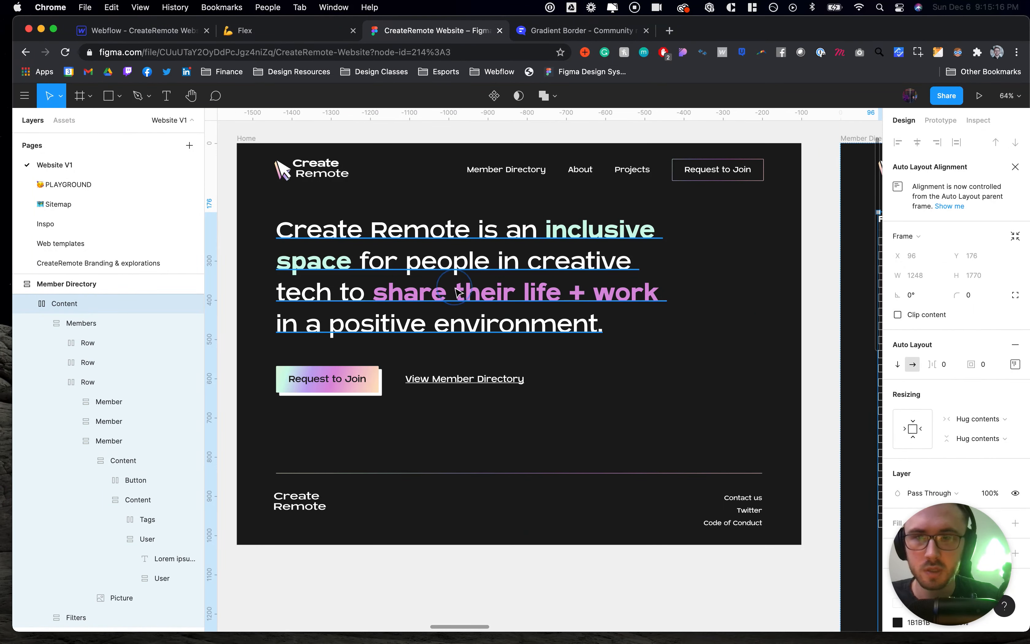
# Try moving only the Home frame's Hero Copy text up to Y 170, and undo the move
pyautogui.click(459, 230)
pyautogui.press('alt')
pyautogui.hotkey('shift', 'Up')
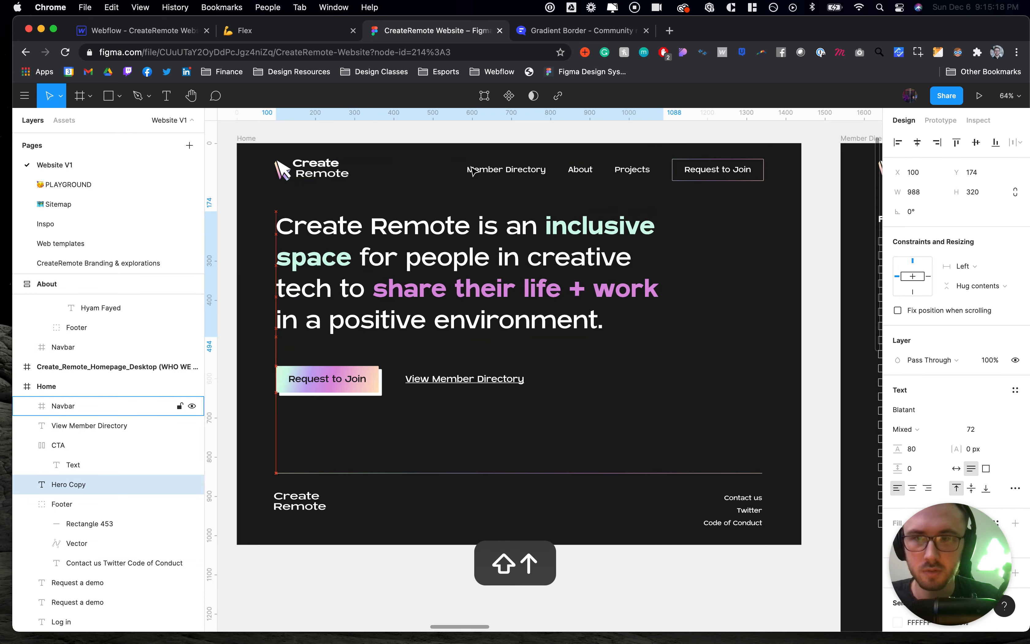
pyautogui.press('Up')
pyautogui.hotkey('alt', 'Up')
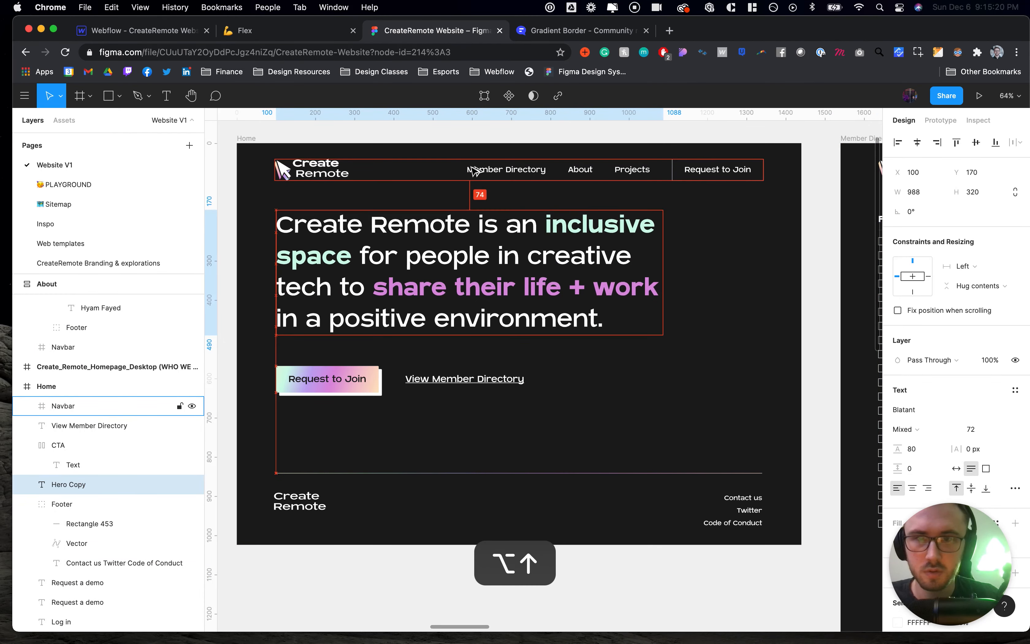
pyautogui.click(698, 219)
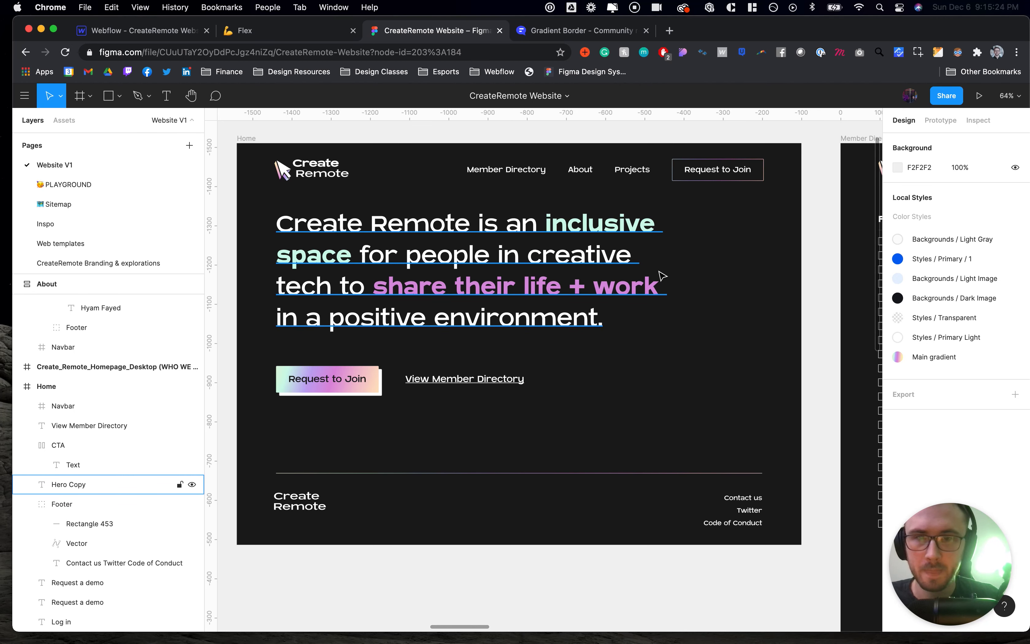
pyautogui.press('super+z')
pyautogui.press('super+z')
pyautogui.press('super+z')
pyautogui.press('super+z')
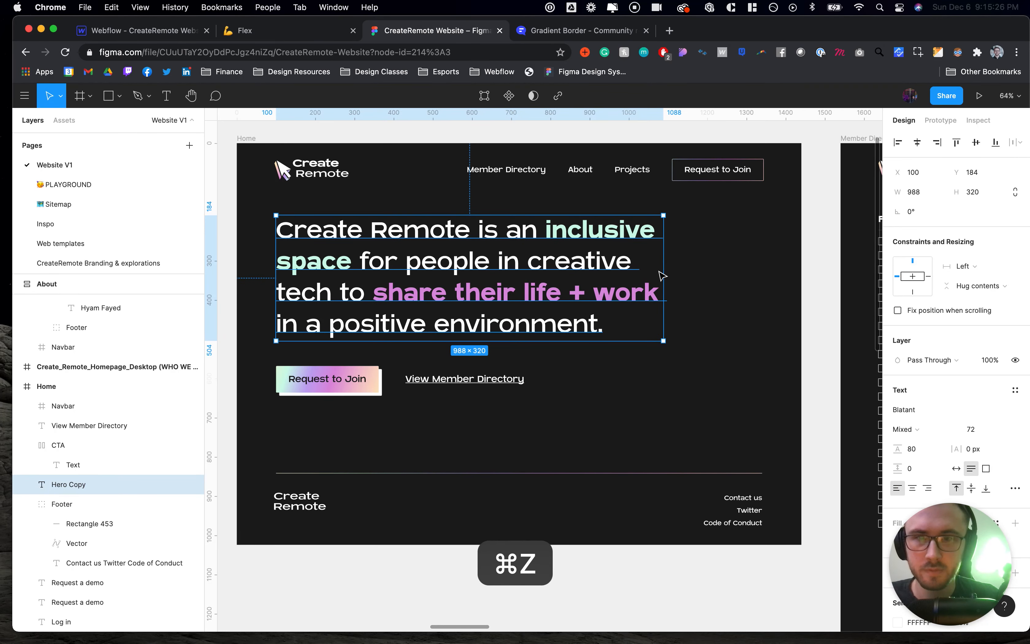
pyautogui.press('super+z')
pyautogui.press('alt')
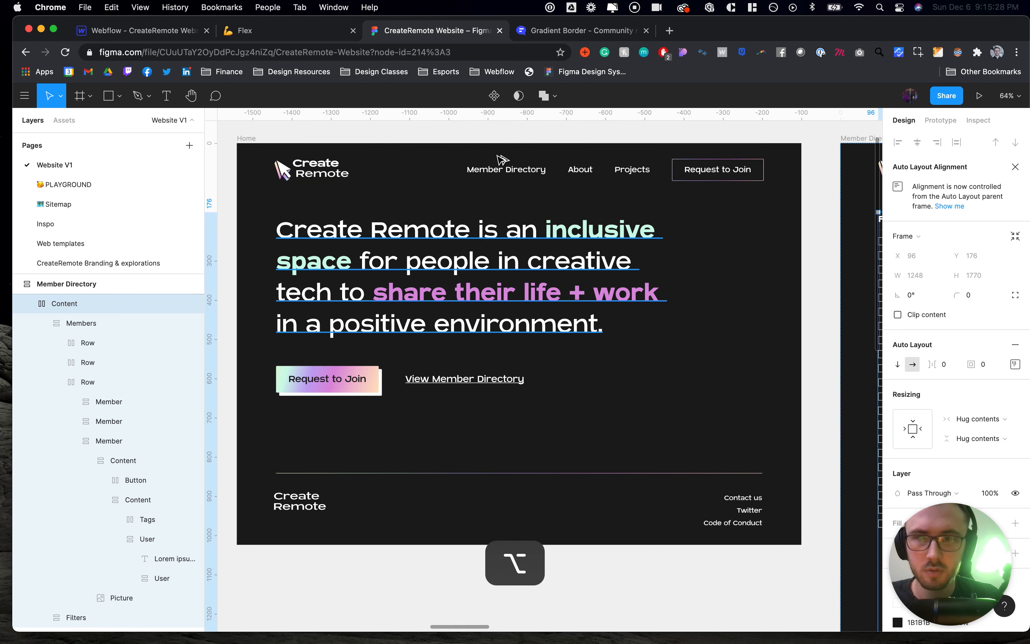
# Move the Hero Copy, the View Member Directory link and the CTA in the Home frame up together by 8 px
pyautogui.click(503, 230)
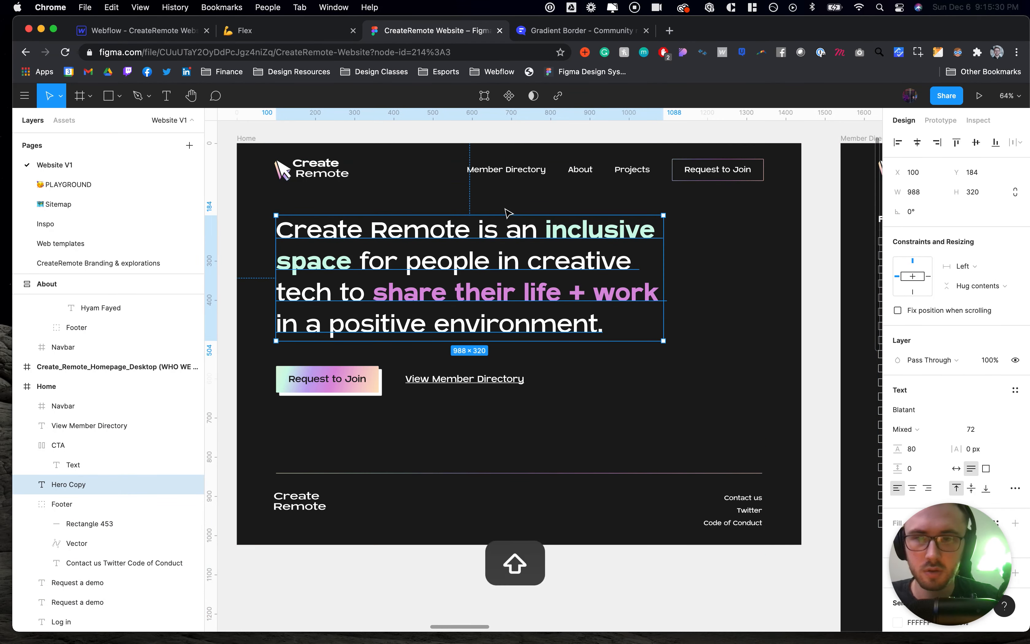
pyautogui.keyDown('shift'); pyautogui.click(466, 380); pyautogui.keyUp('shift')
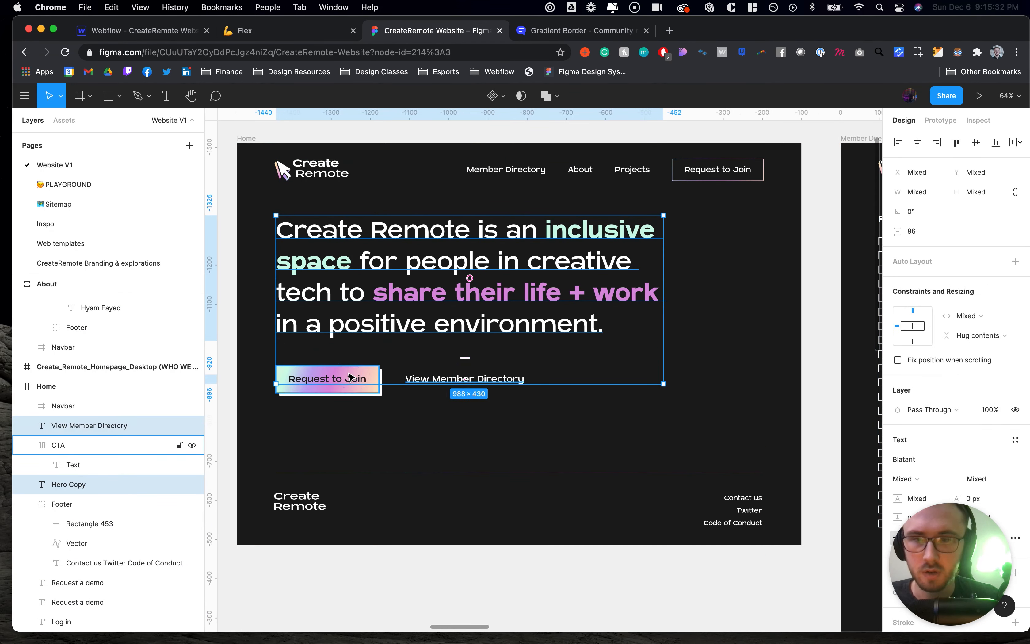
pyautogui.keyDown('shift'); pyautogui.click(349, 377); pyautogui.keyUp('shift')
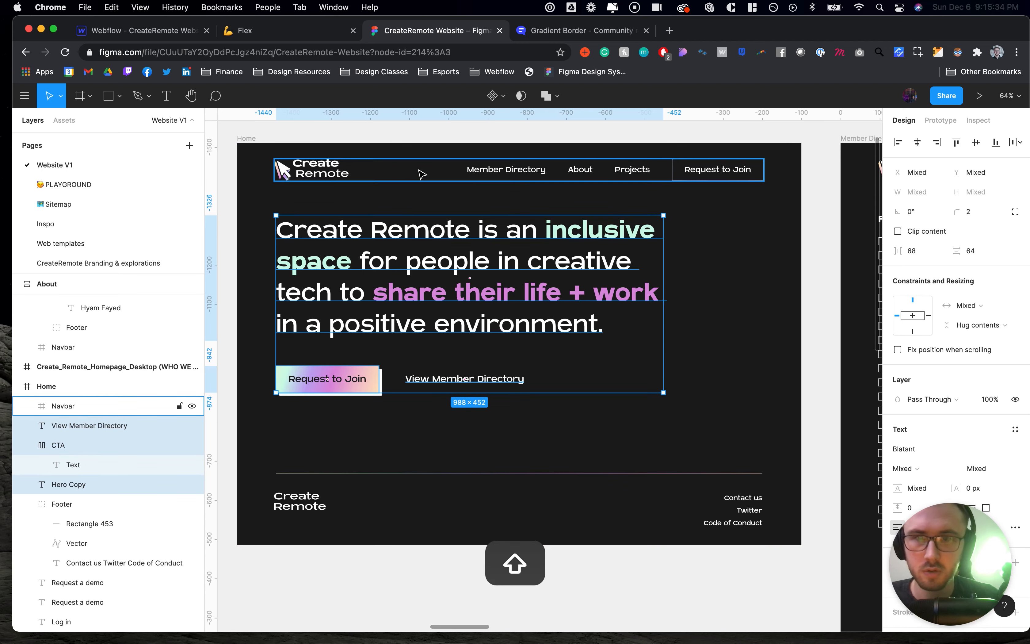
pyautogui.hotkey('shift', 'Up')
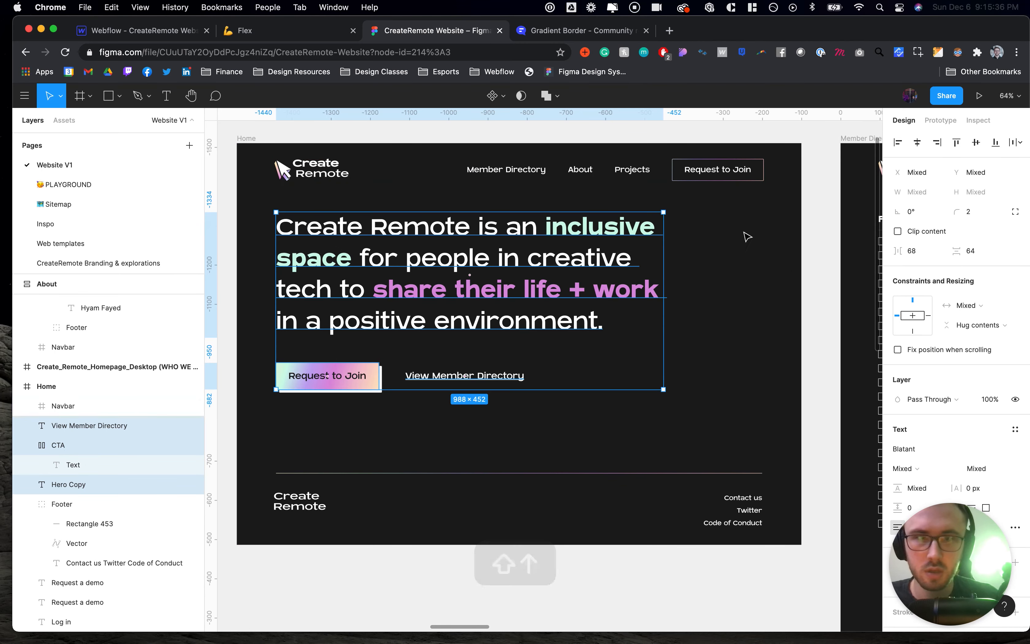
pyautogui.click(724, 222)
# Check the gap between the navbar and the Content layer in the Member Directory frame
pyautogui.hscroll(10, 723, 223)
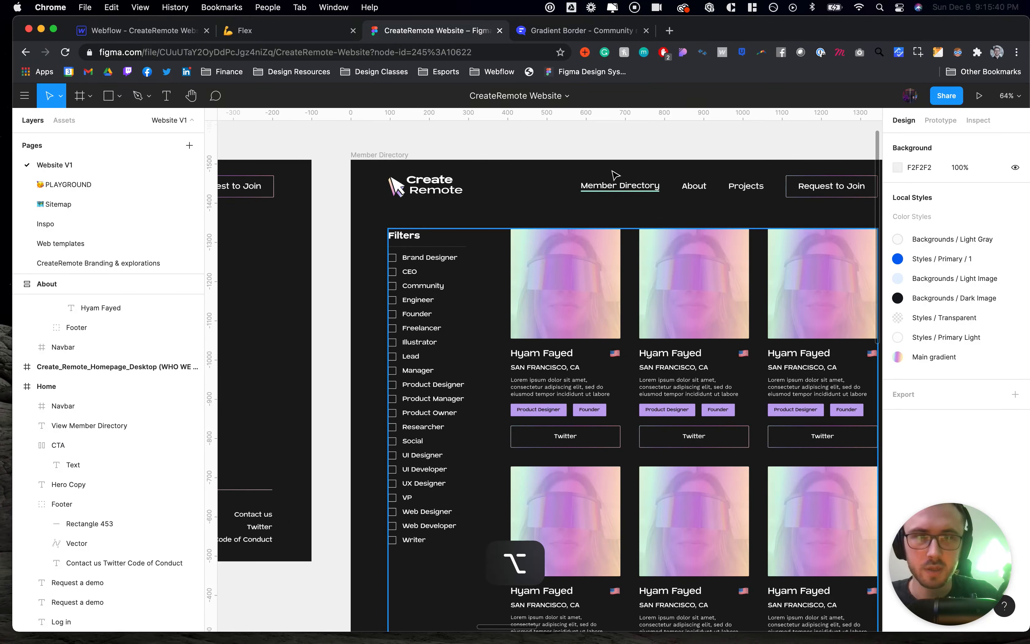
pyautogui.keyDown('super'); pyautogui.click(607, 195); pyautogui.keyUp('super')
pyautogui.scroll(-3, 602, 200)
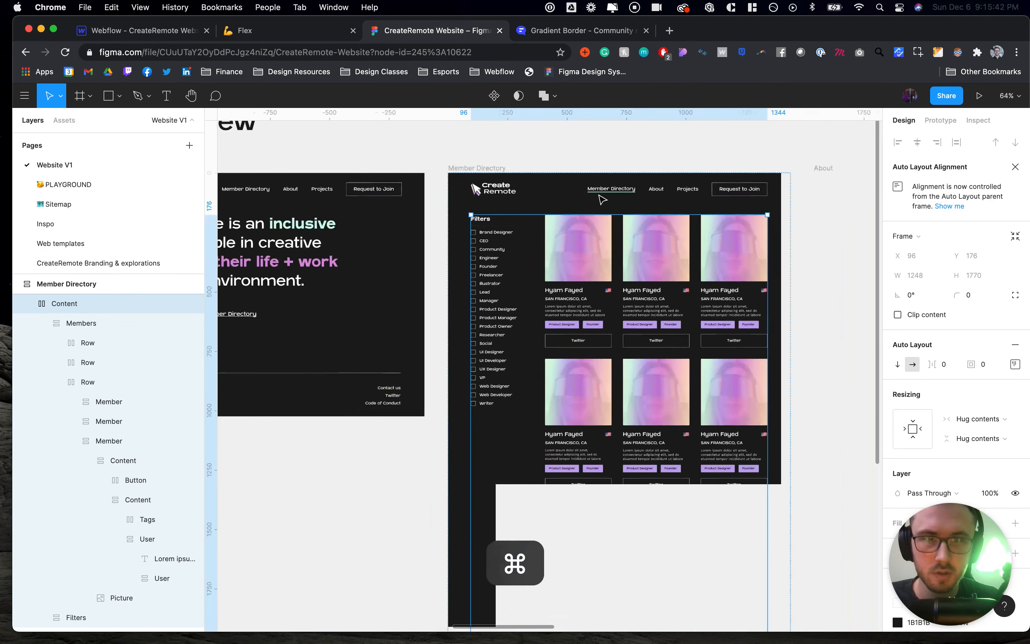
# Measure the distance between the About Page group and the navbar in the About frame
pyautogui.scroll(-3, 602, 199)
pyautogui.hscroll(4, 602, 199)
pyautogui.click(634, 313)
pyautogui.scroll(-2, 564, 176)
pyautogui.press('alt')
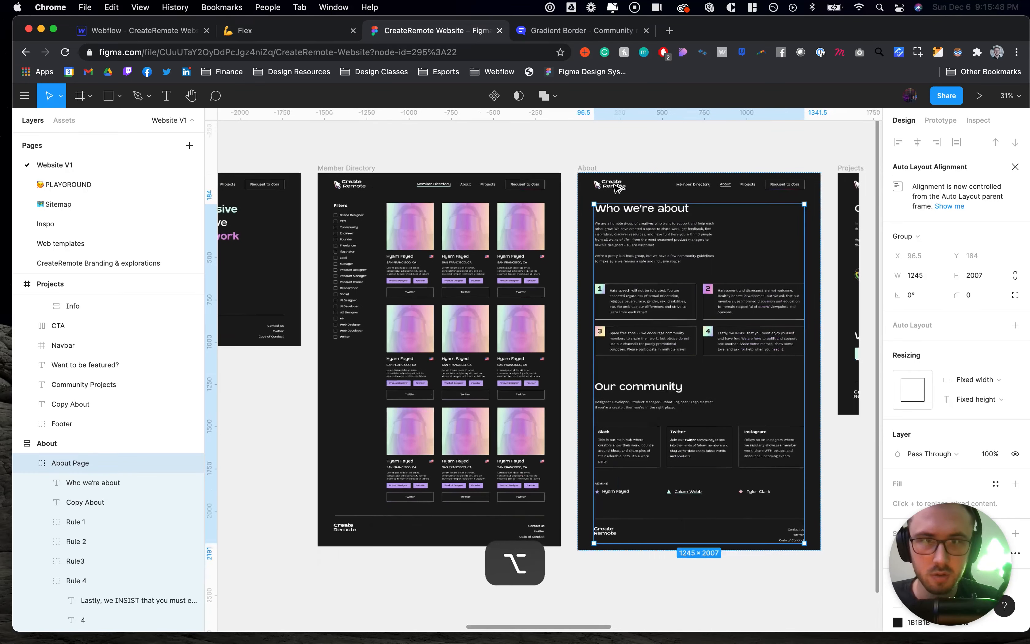
pyautogui.moveTo(619, 188)
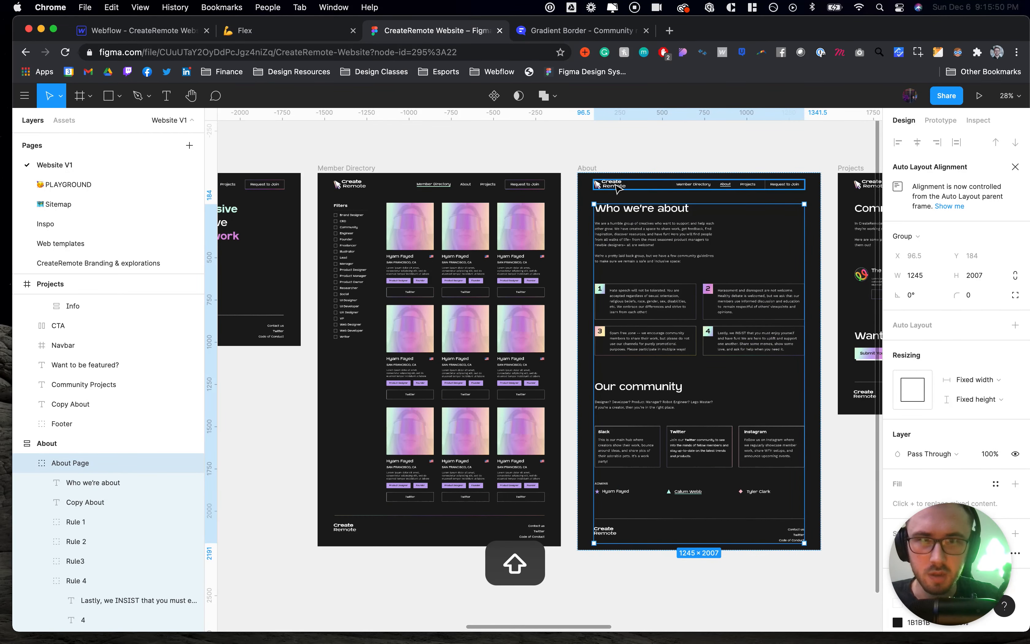
# Try nudging the About Page group up towards its navbar, and move it back
pyautogui.hotkey('shift', 'Up')
pyautogui.hotkey('shift', 'Up')
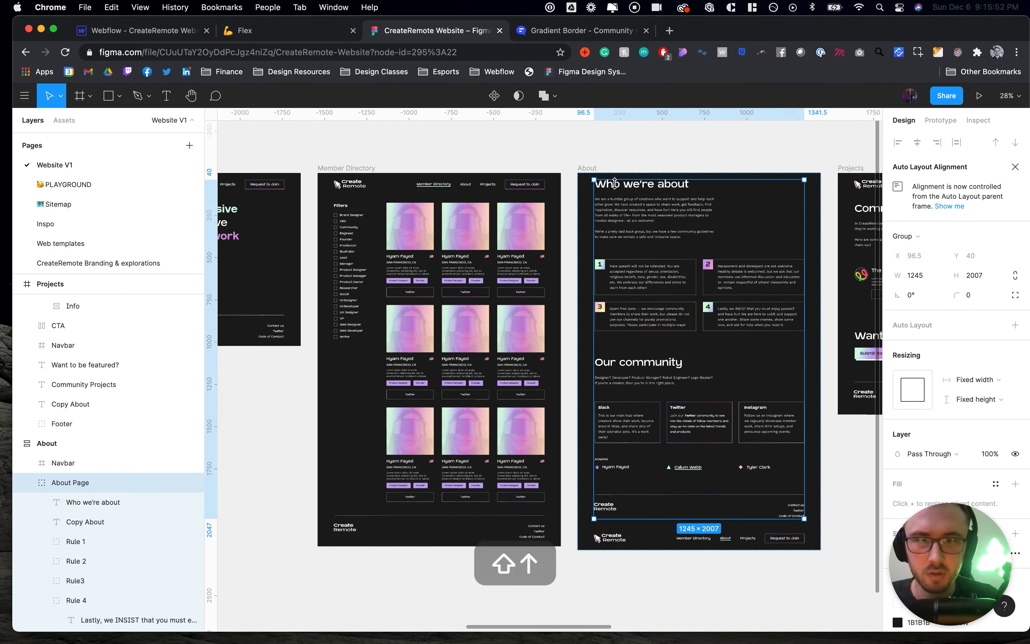
pyautogui.hotkey('shift', 'Down')
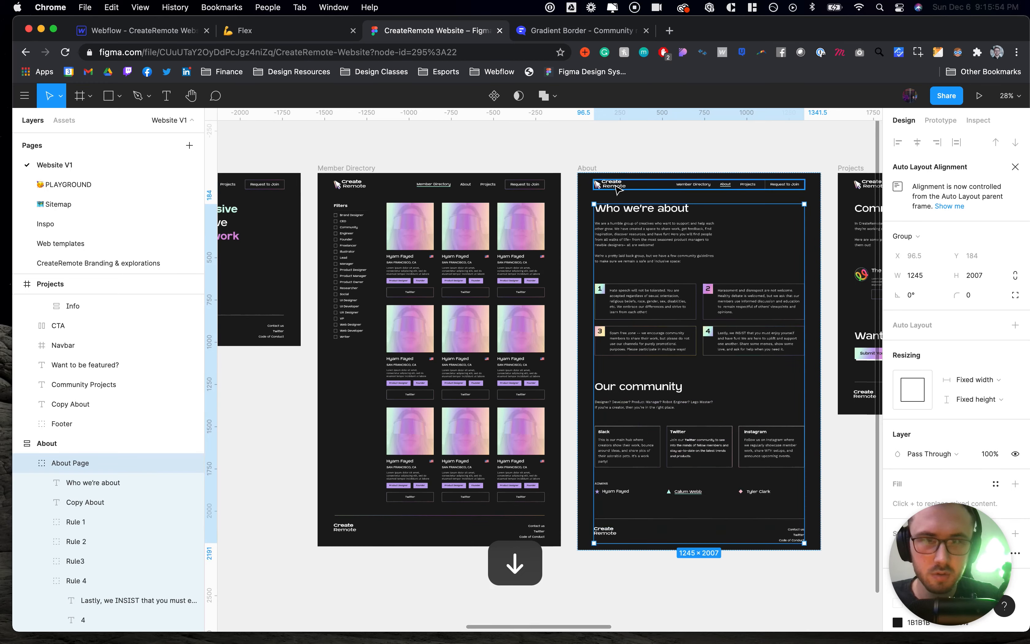
# Set the auto layout spacing between items of the About frame to 80
pyautogui.click(587, 168)
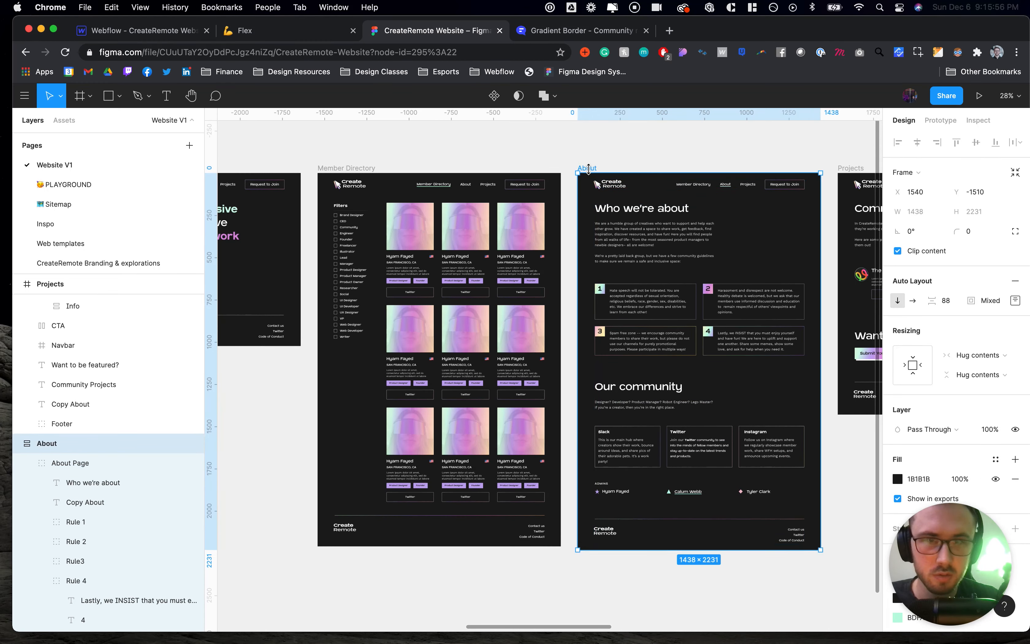
pyautogui.click(946, 301)
pyautogui.write('0')
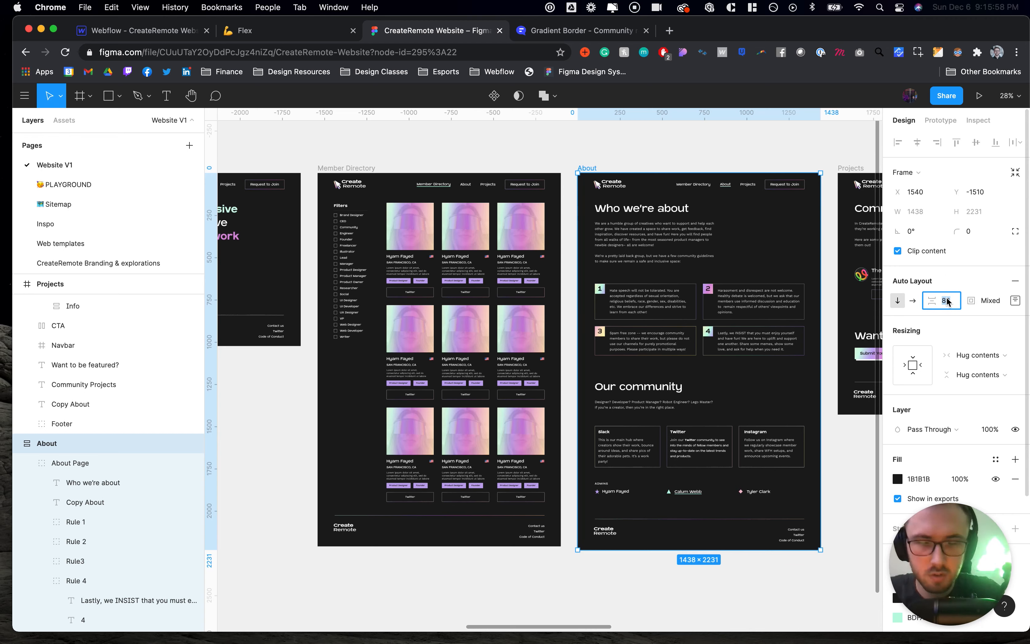
pyautogui.press('Return')
# Measure the gap between the Community Projects heading and the navbar in the Projects frame, and clear the selection
pyautogui.hscroll(3, 692, 282)
pyautogui.hscroll(8, 692, 281)
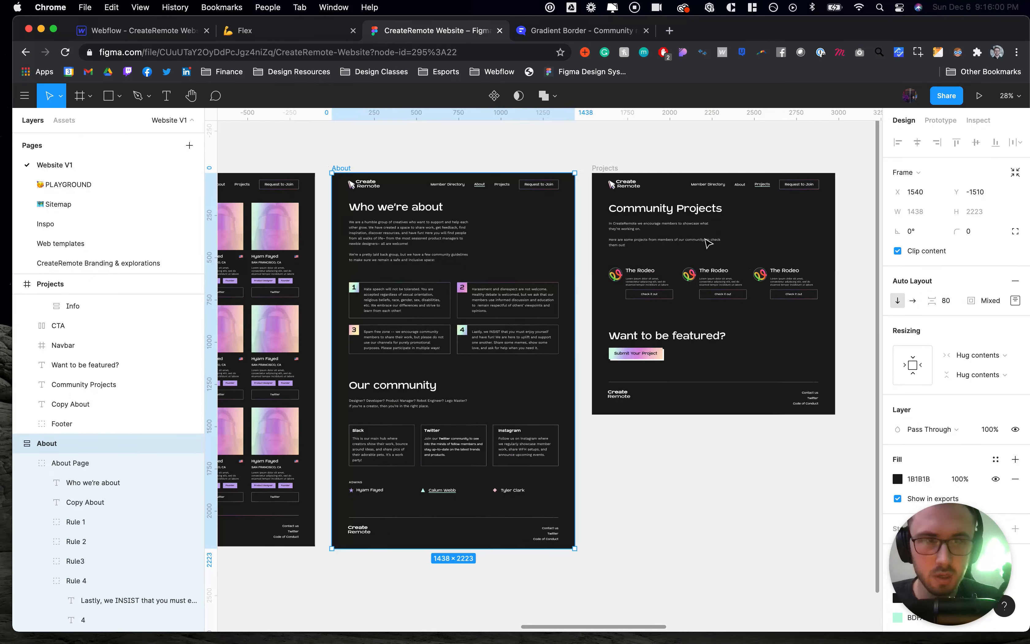
pyautogui.click(657, 214)
pyautogui.press('alt')
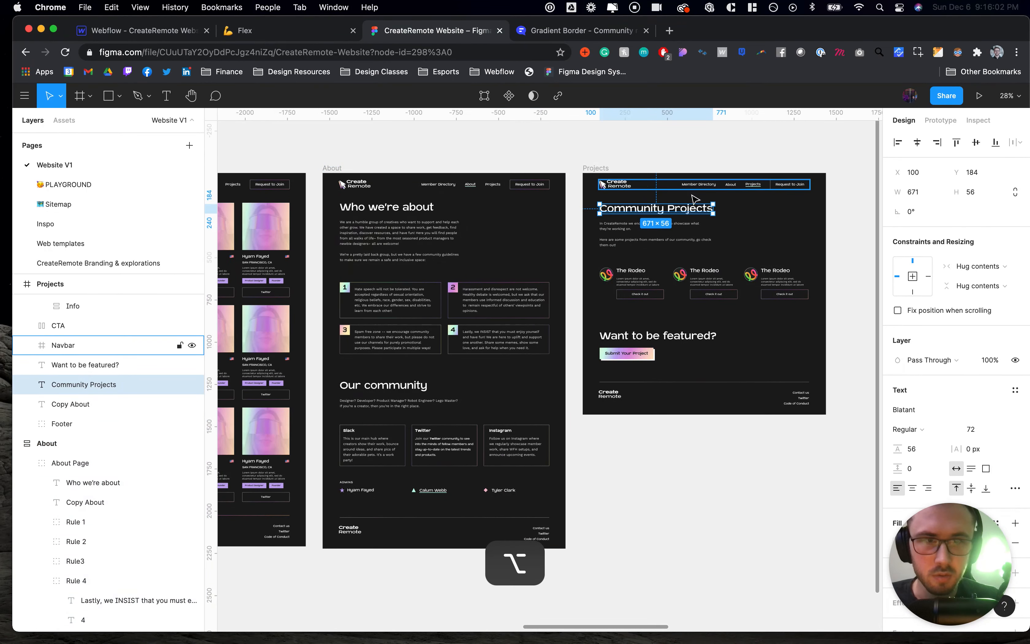
pyautogui.hscroll(-10, 718, 284)
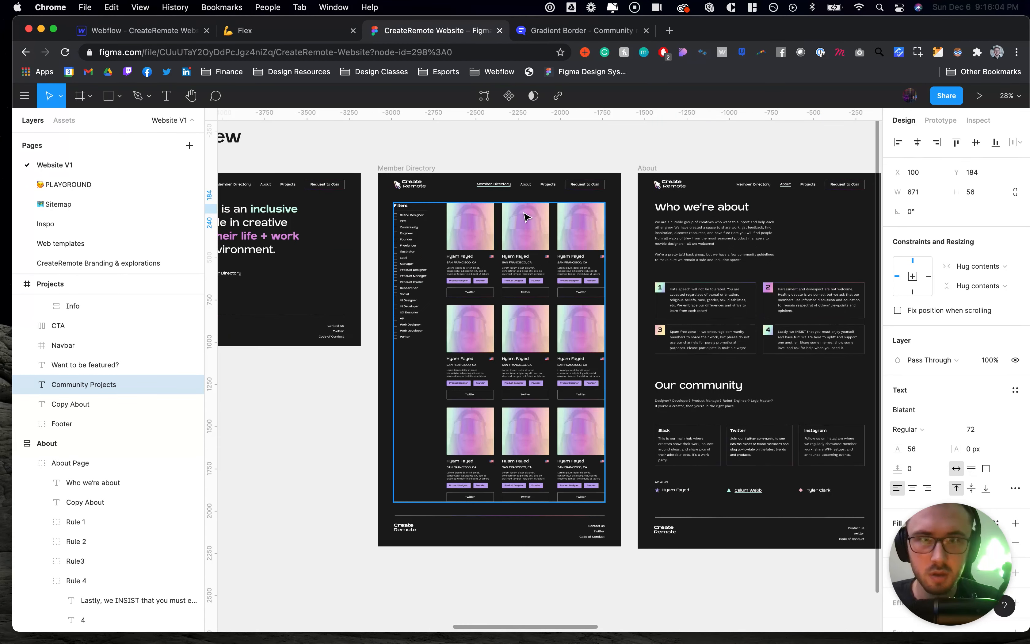
pyautogui.click(523, 220)
pyautogui.click(574, 142)
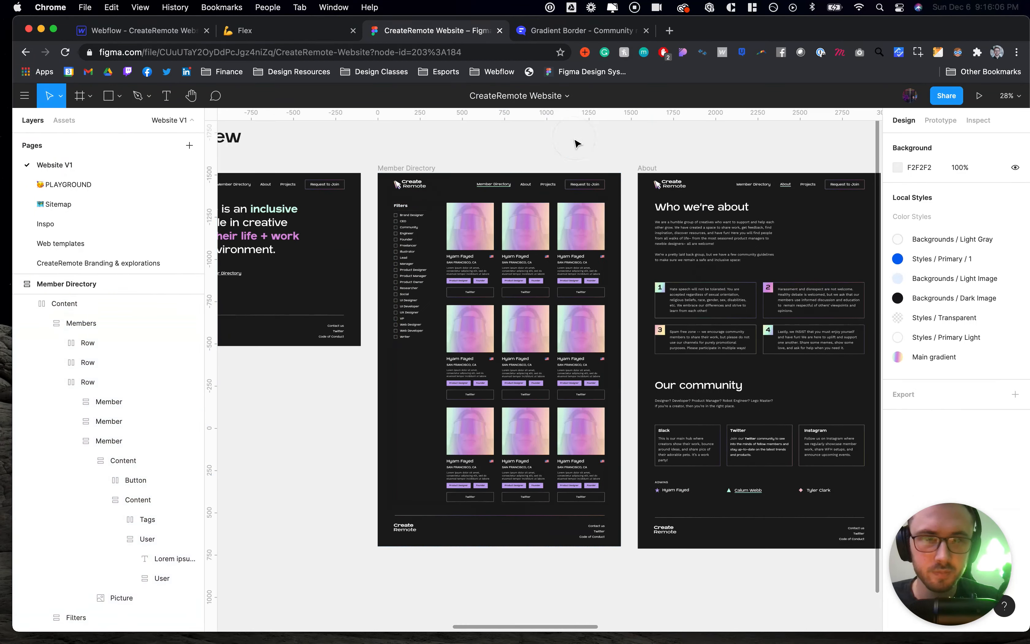
pyautogui.hscroll(-5, 563, 143)
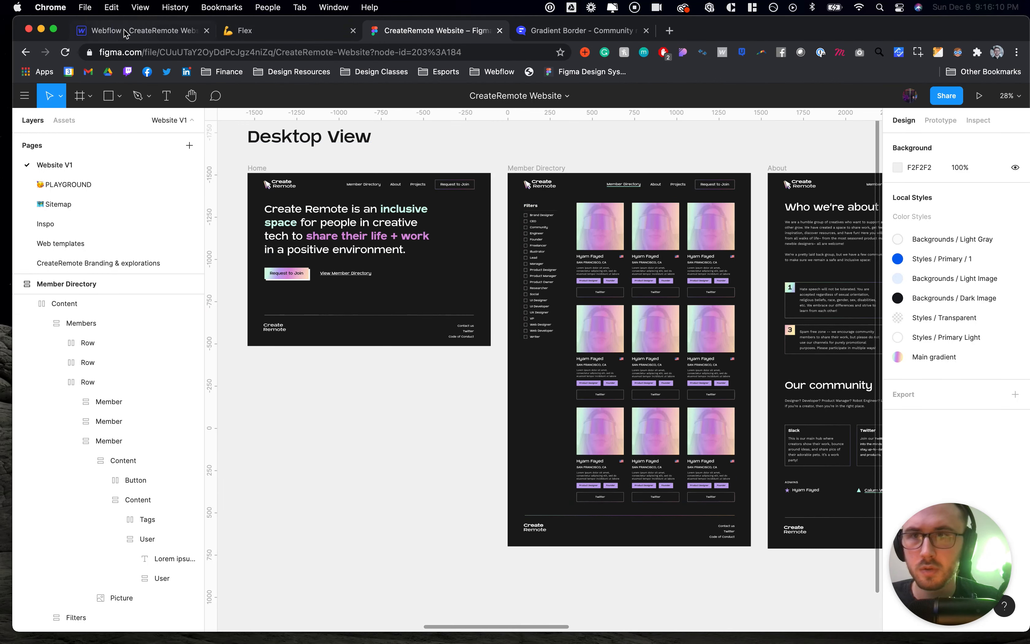
# Switch to Webflow, set the base Section Out Small class's top margin to 5rem, and select the empty Div Block above the hero section
pyautogui.press('super+1')
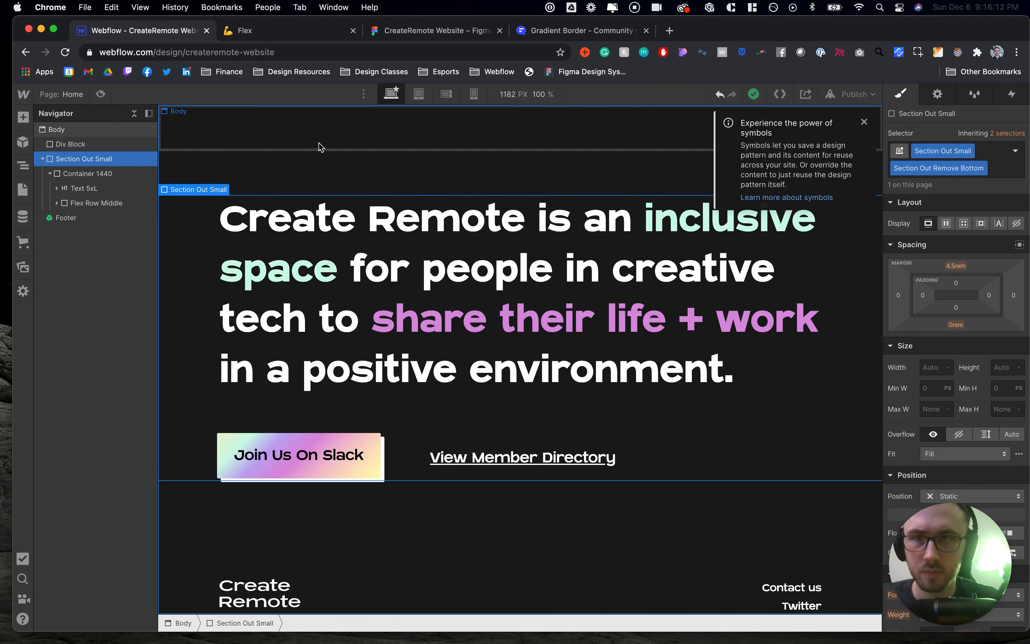
pyautogui.click(61, 145)
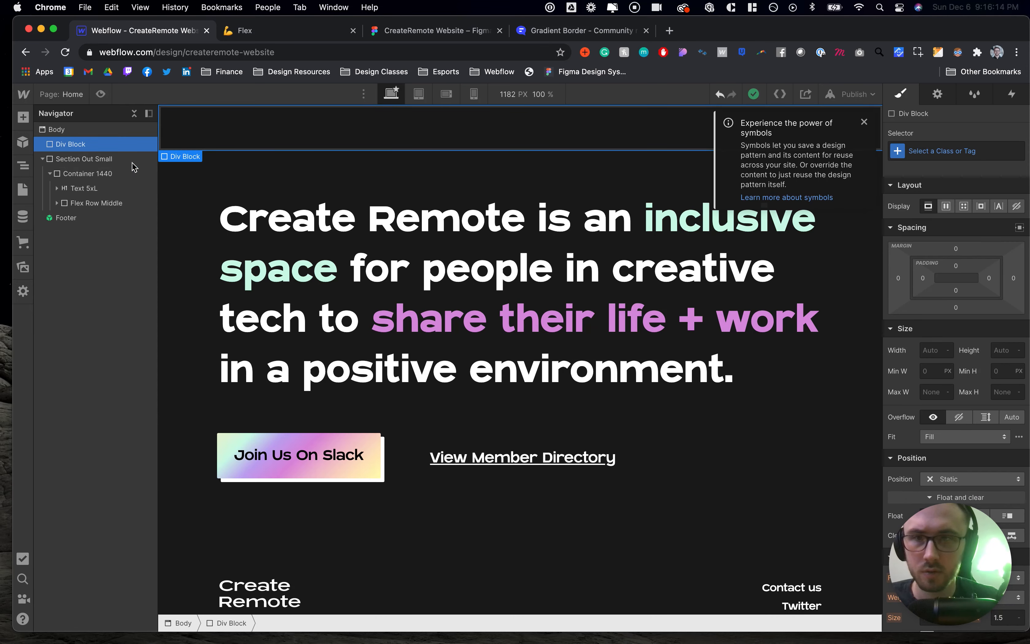
pyautogui.click(197, 232)
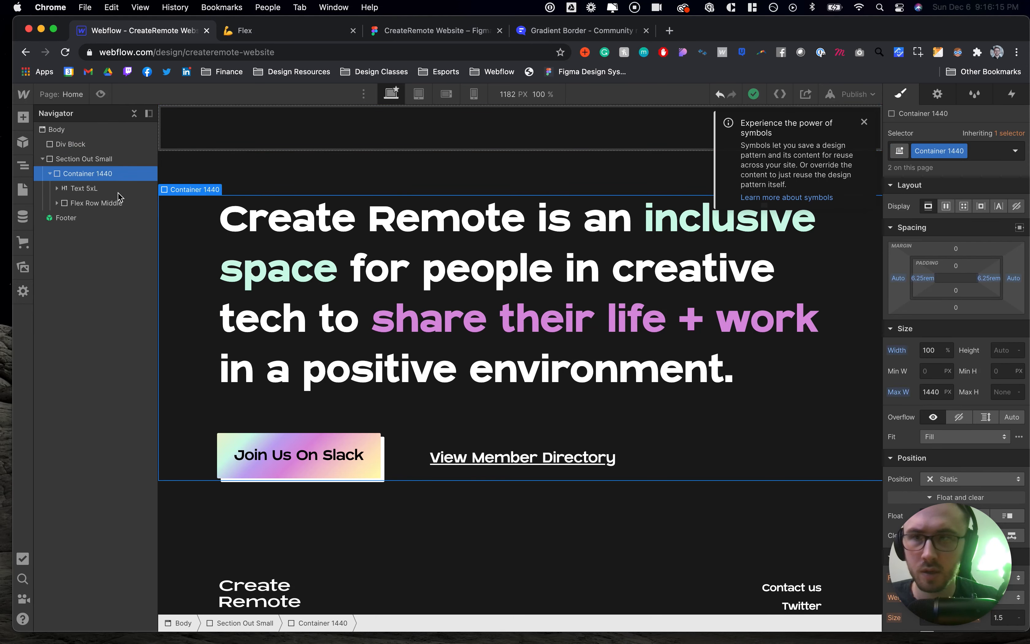
pyautogui.click(77, 160)
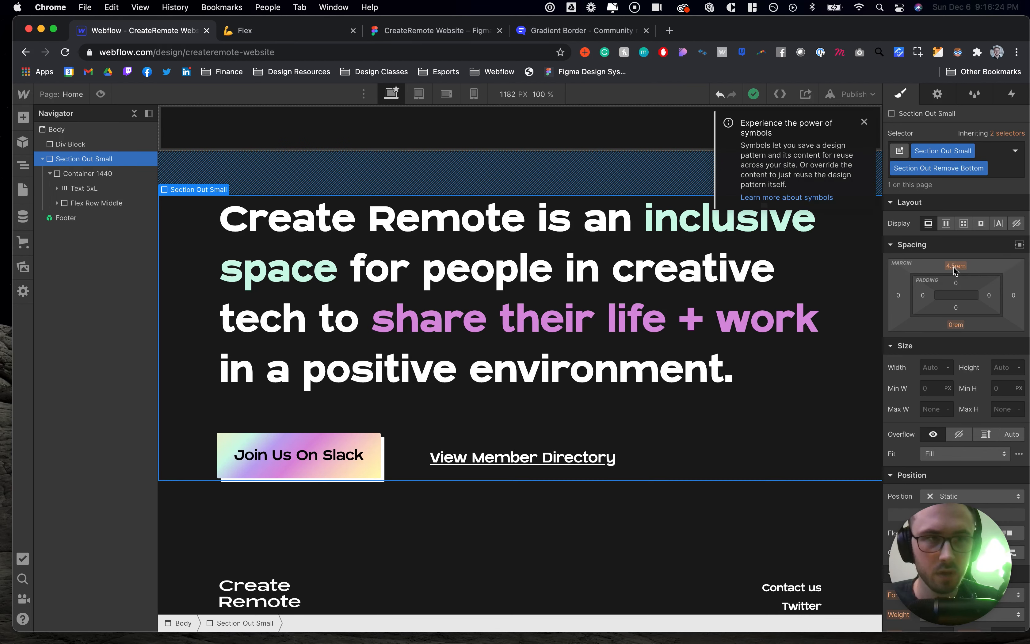
pyautogui.click(1000, 134)
pyautogui.click(955, 225)
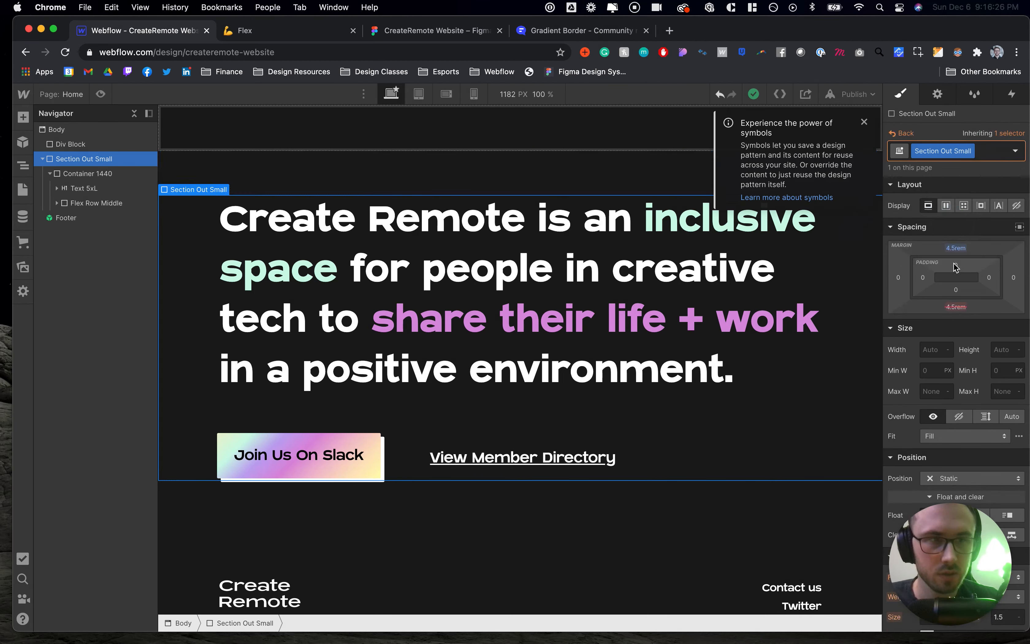
pyautogui.click(958, 250)
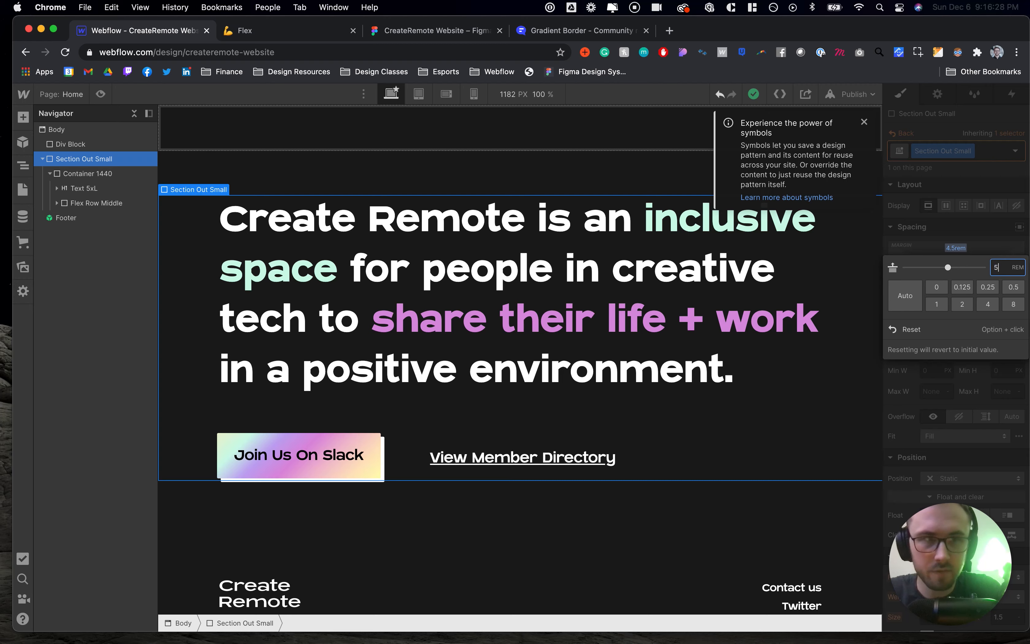
pyautogui.press('Return')
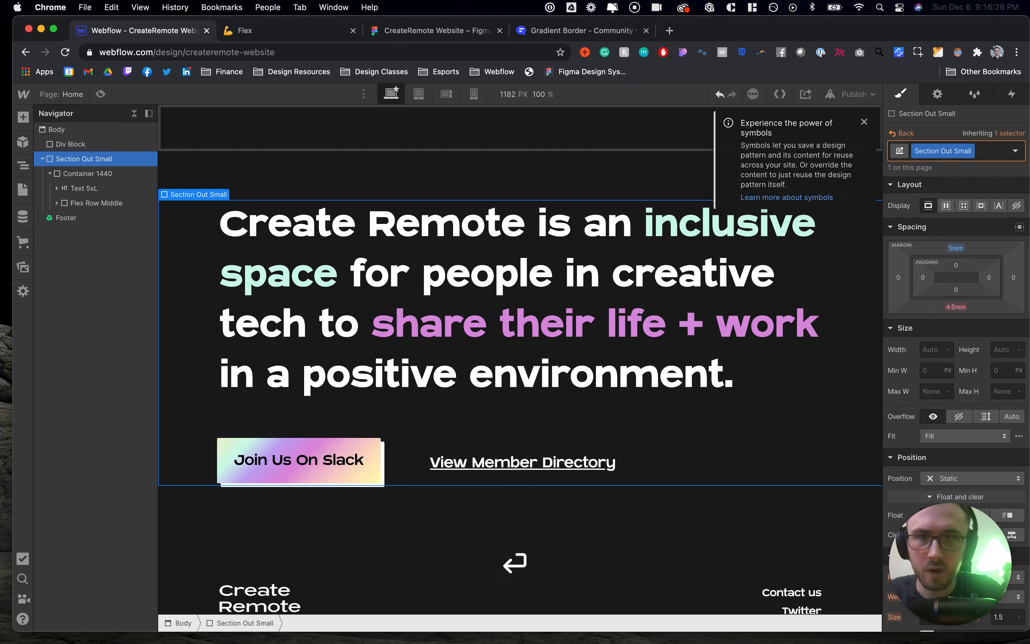
pyautogui.click(292, 170)
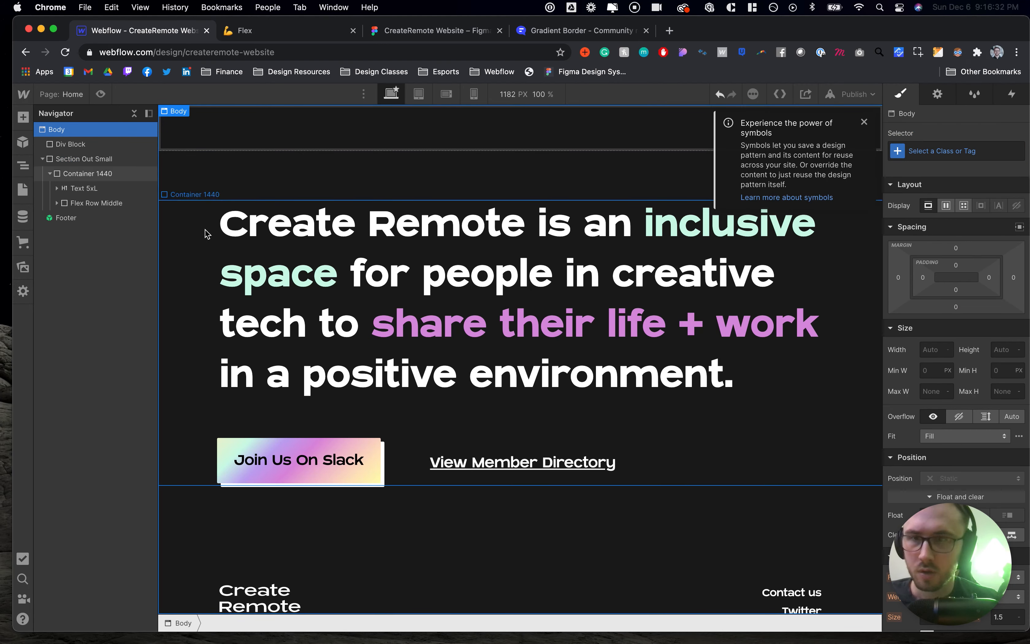
pyautogui.click(199, 143)
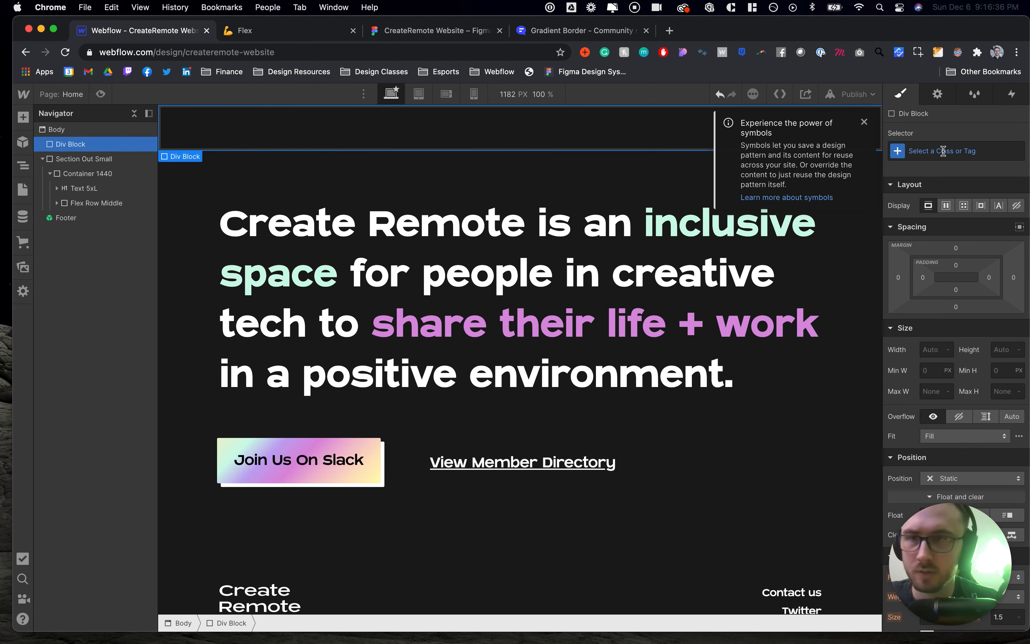
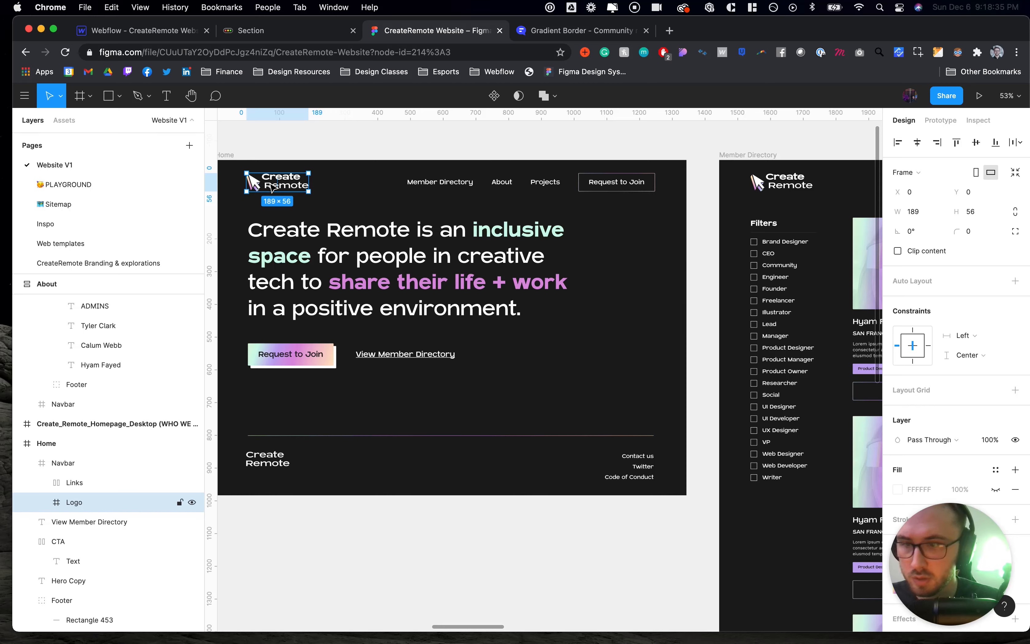
# Expand the Logo layers in the Home navbar and ungroup the nested cursor icon group, Group 59226
pyautogui.click(42, 502)
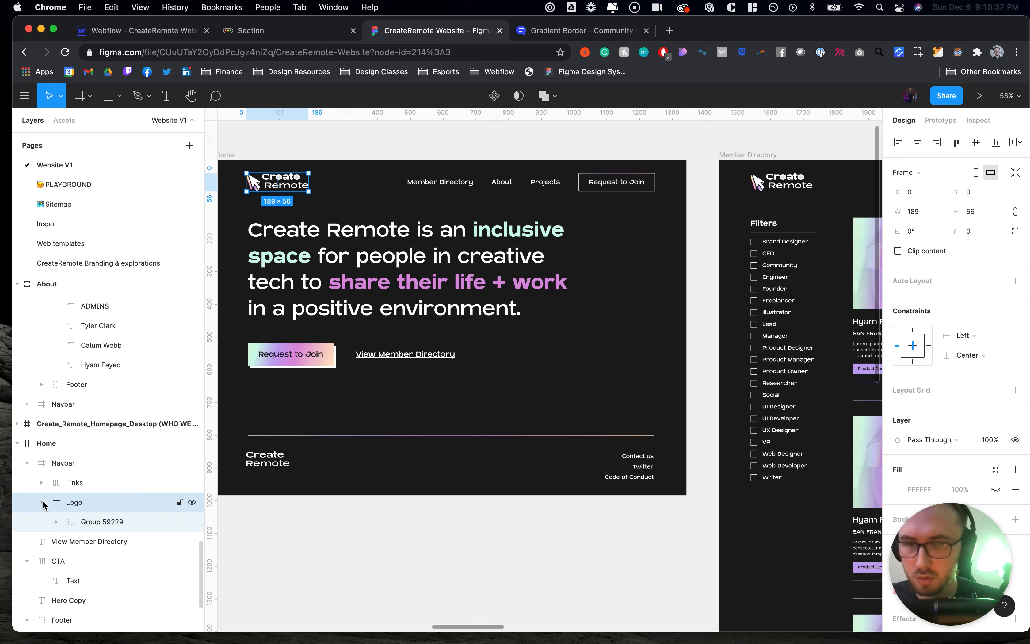
pyautogui.click(57, 521)
pyautogui.click(103, 546)
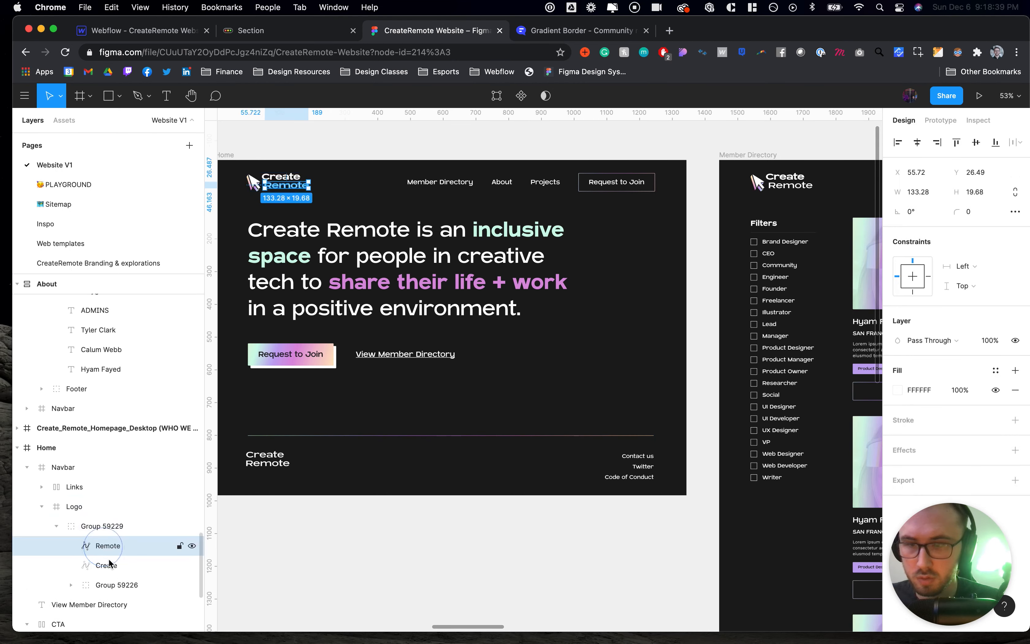
pyautogui.keyDown('shift'); pyautogui.click(108, 566); pyautogui.keyUp('shift')
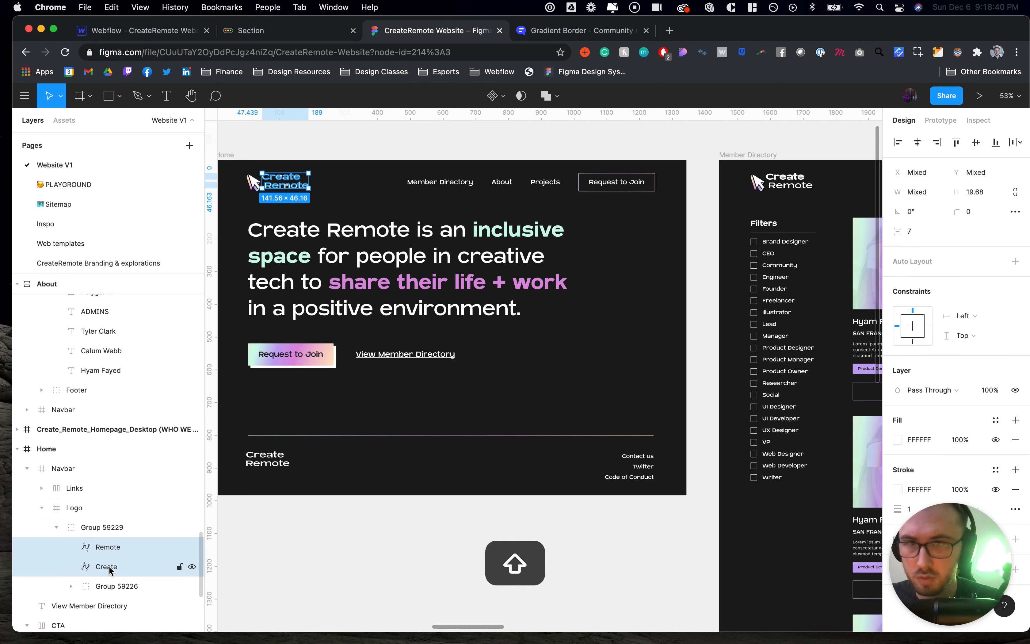
pyautogui.click(71, 585)
pyautogui.click(112, 585)
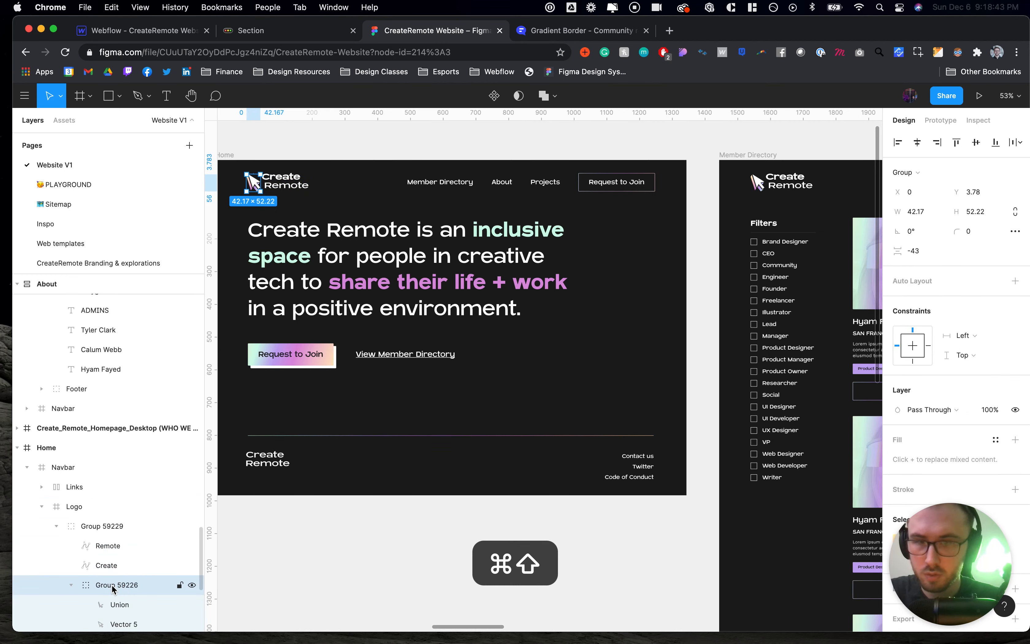
pyautogui.hotkey('ctrl', 'shift', 'g')
# Flatten the Remote, Create, Union and Vector 5 layers of the logo into a single vector
pyautogui.click(108, 547)
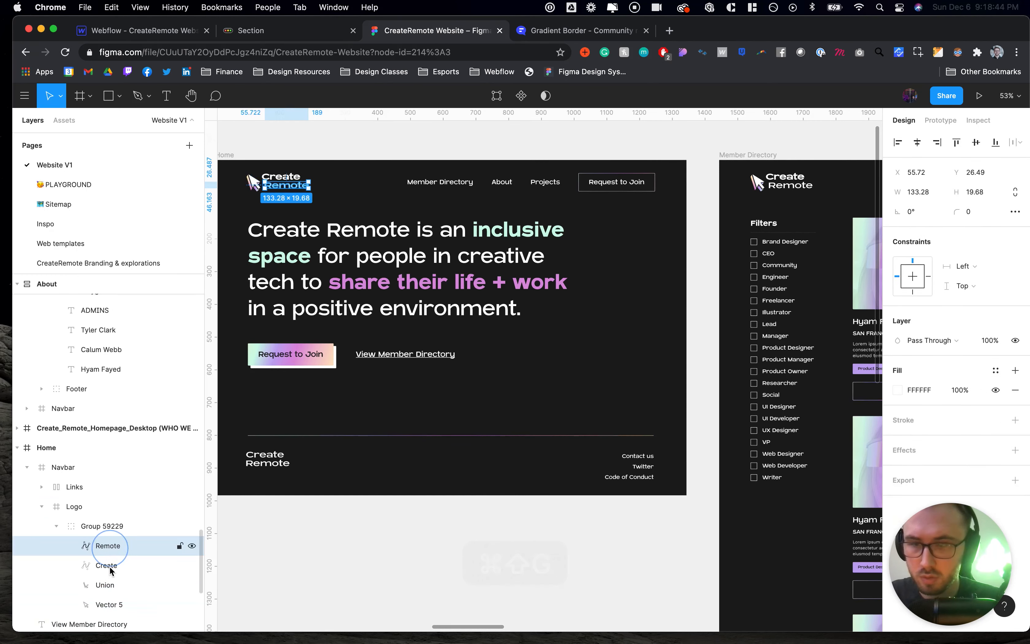
pyautogui.keyDown('shift'); pyautogui.click(107, 602); pyautogui.keyUp('shift')
pyautogui.rightClick(108, 602)
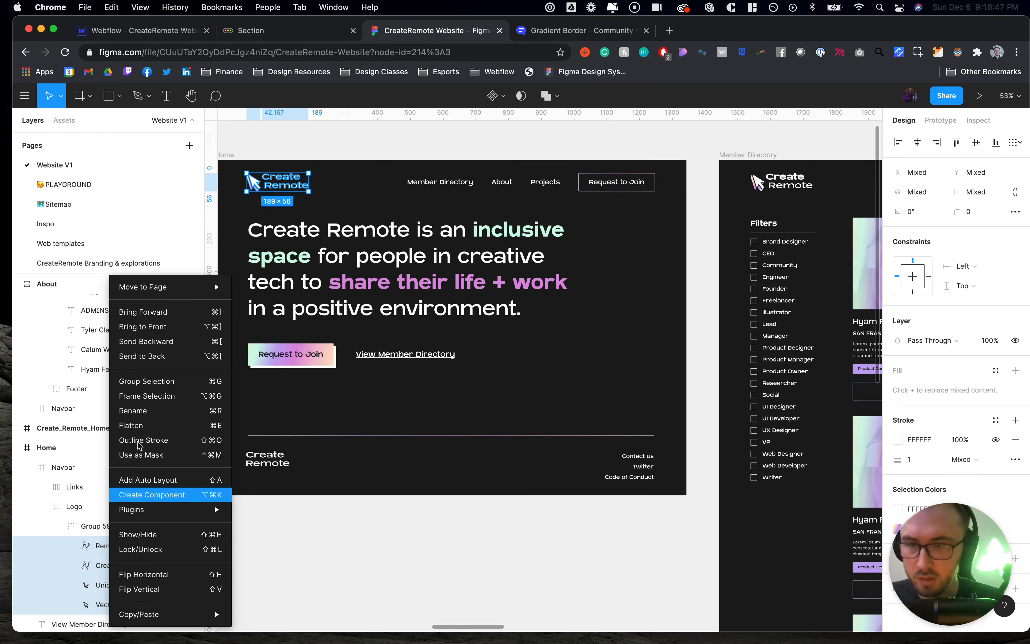
pyautogui.click(139, 426)
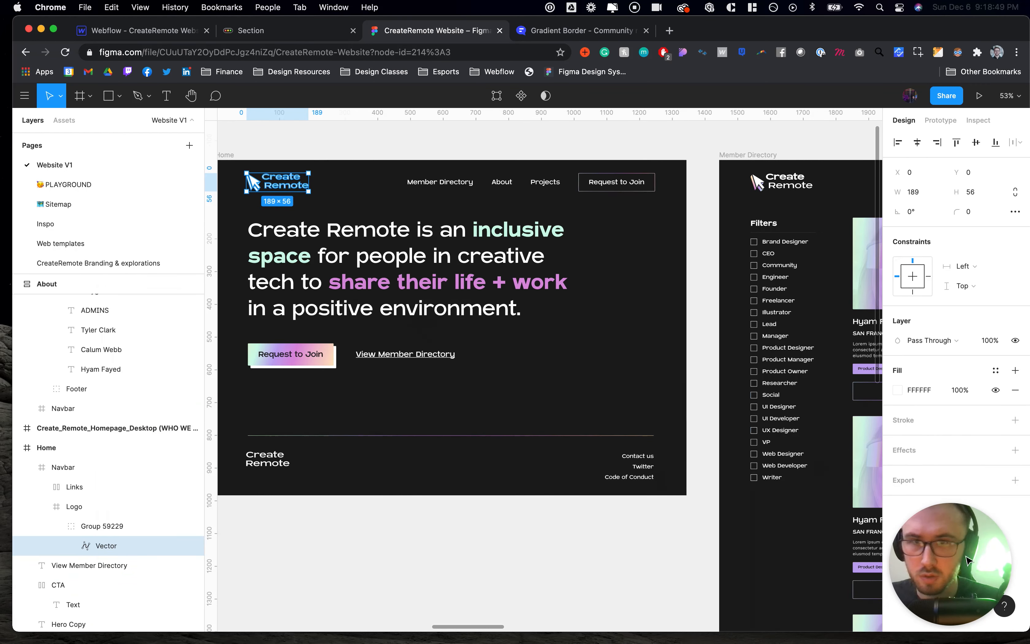
# Add an export setting to the flattened logo vector with SVG as the format
pyautogui.moveTo(908, 549); pyautogui.dragTo(36, 544)
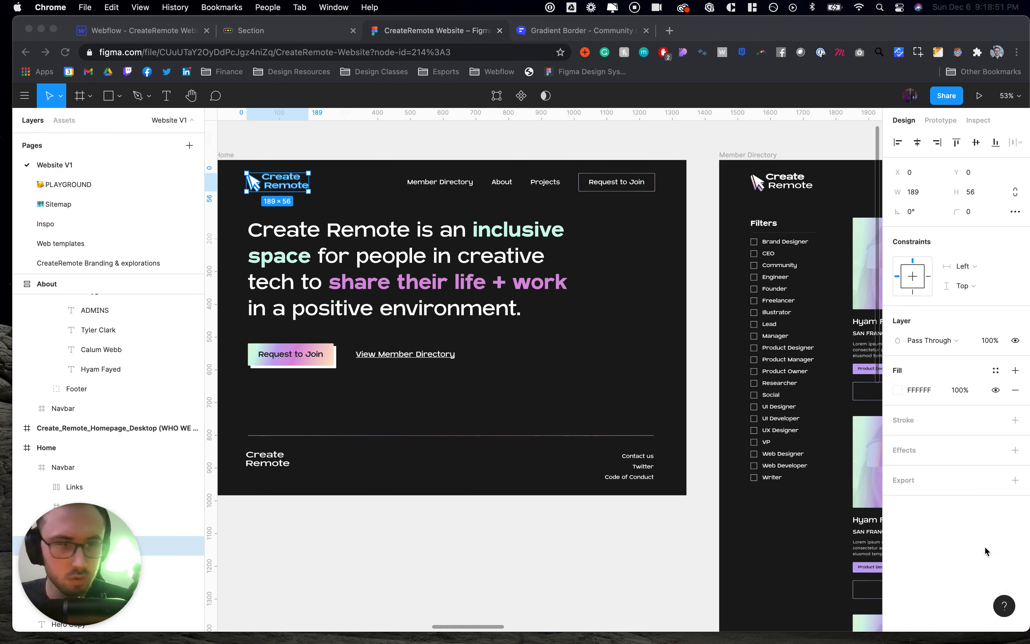
pyautogui.click(1011, 479)
pyautogui.click(1012, 483)
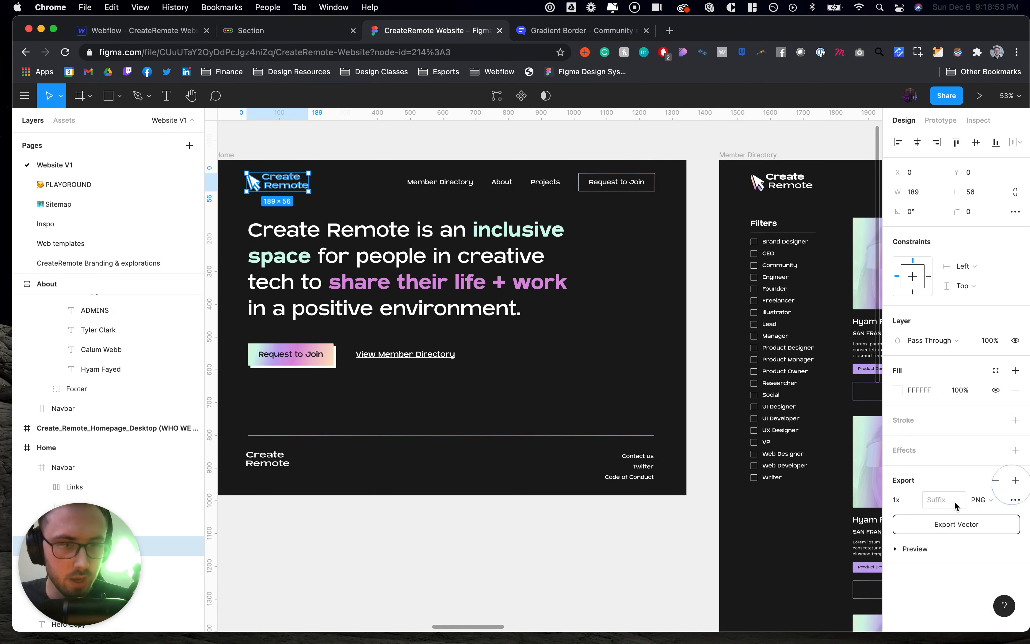
pyautogui.click(990, 528)
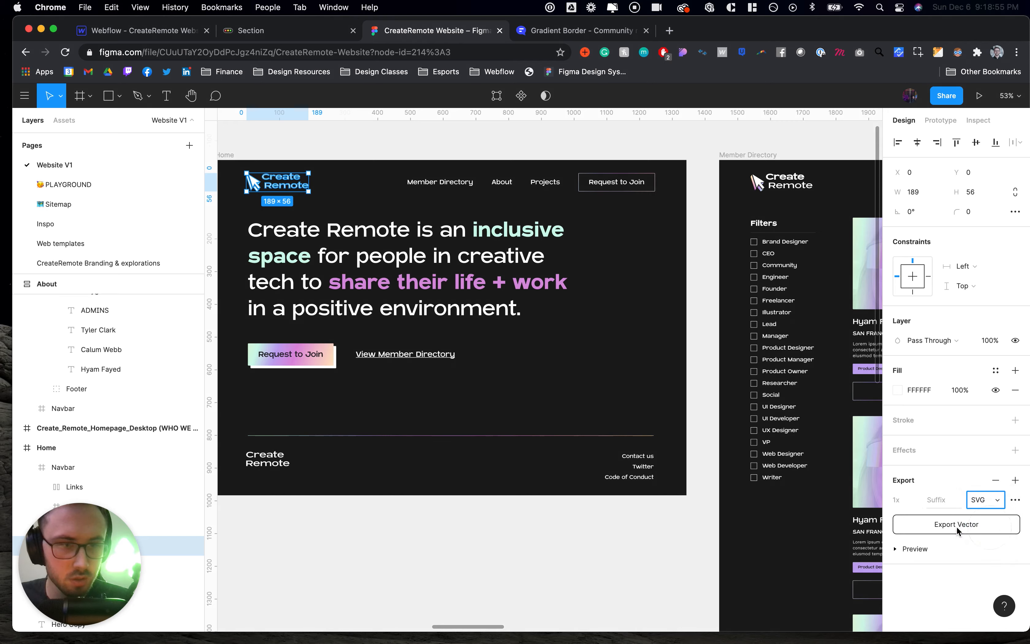
# Rename the flattened logo vector "CR Logo + Mark" and export it as an SVG file
pyautogui.scroll(-3, 126, 476)
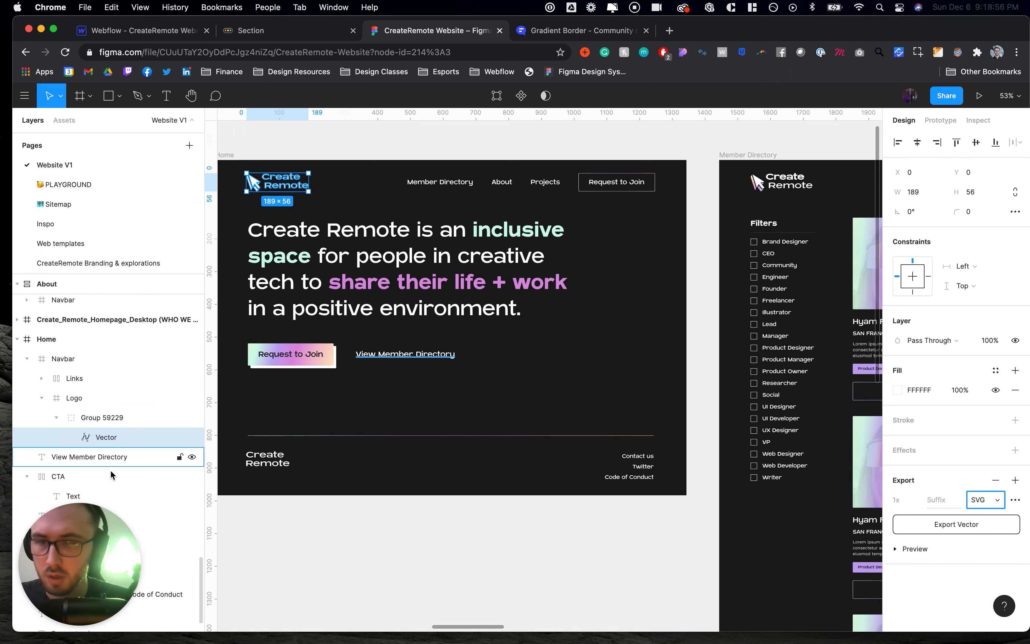
pyautogui.doubleClick(104, 437)
pyautogui.write('CR')
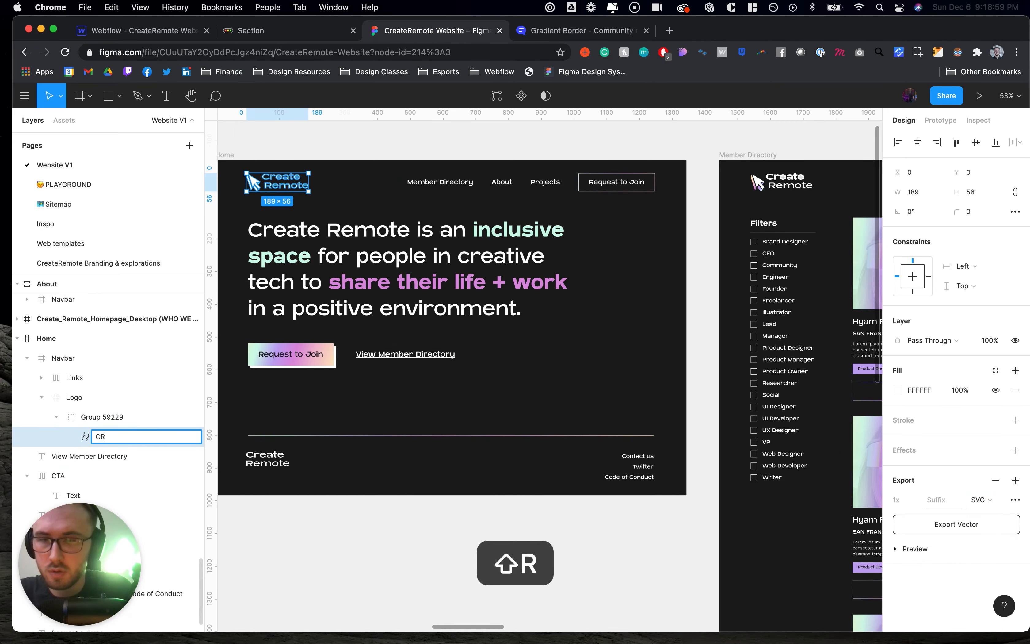
pyautogui.write(' Logo + Mark')
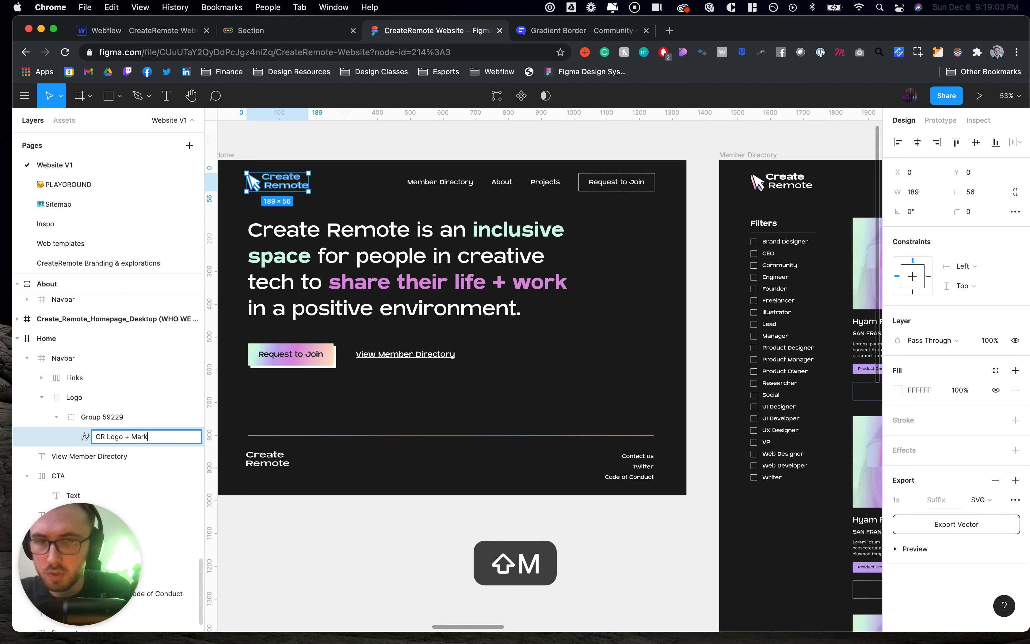
pyautogui.press('Return')
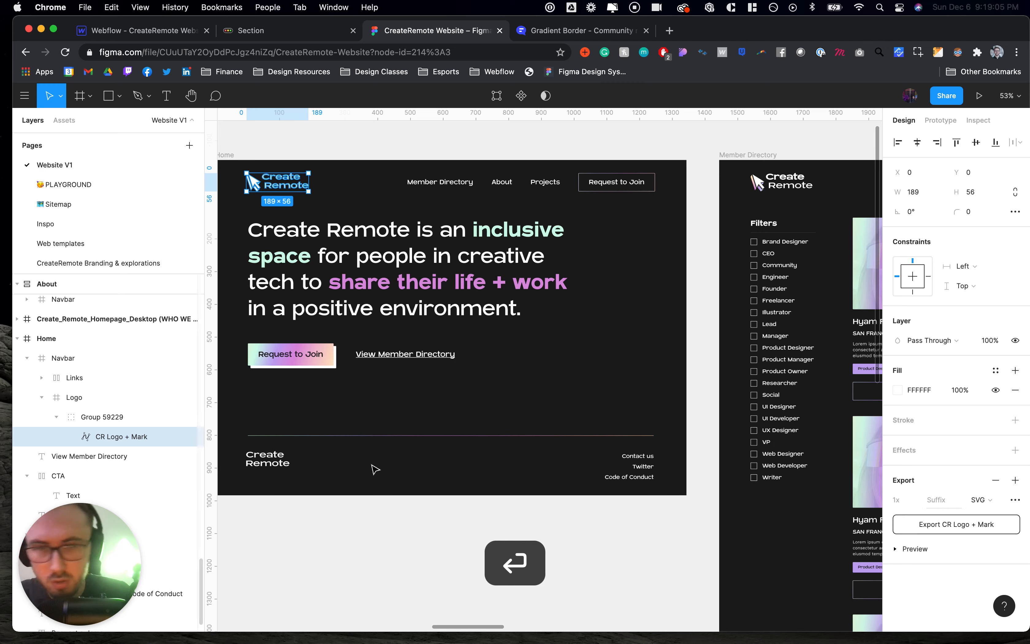
pyautogui.click(947, 524)
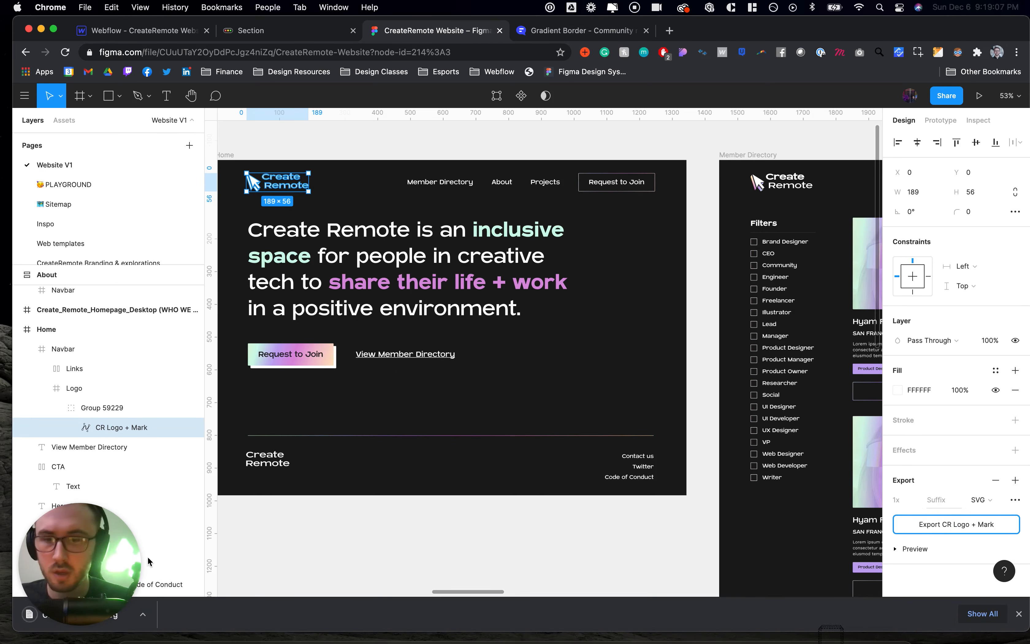
pyautogui.moveTo(118, 553); pyautogui.dragTo(989, 552)
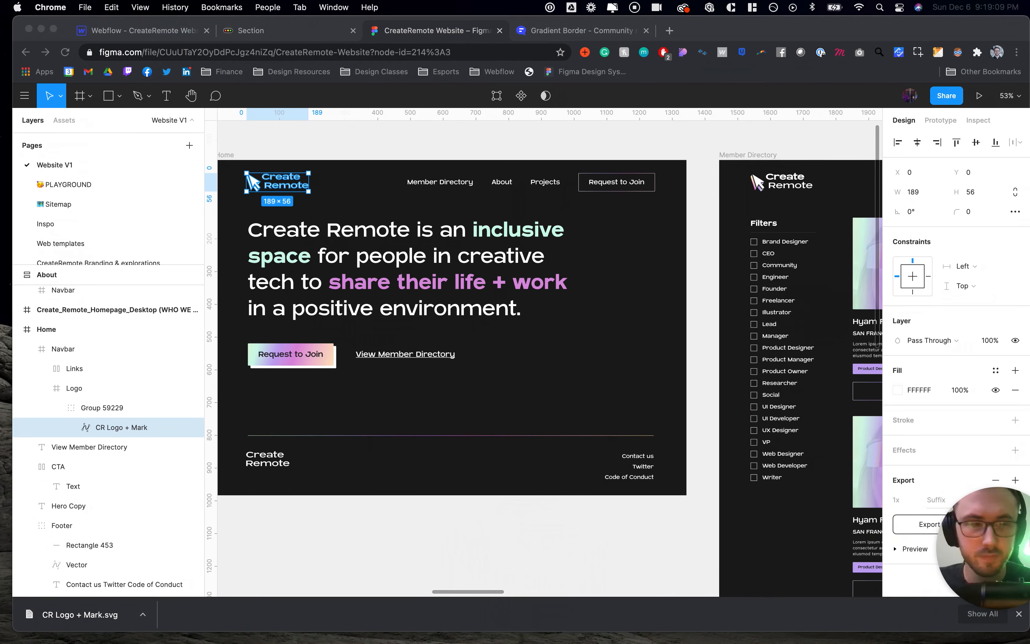
# Switch to Webflow and upload CR Logo + Mark.svg from the Downloads folder to the site's assets
pyautogui.click(165, 34)
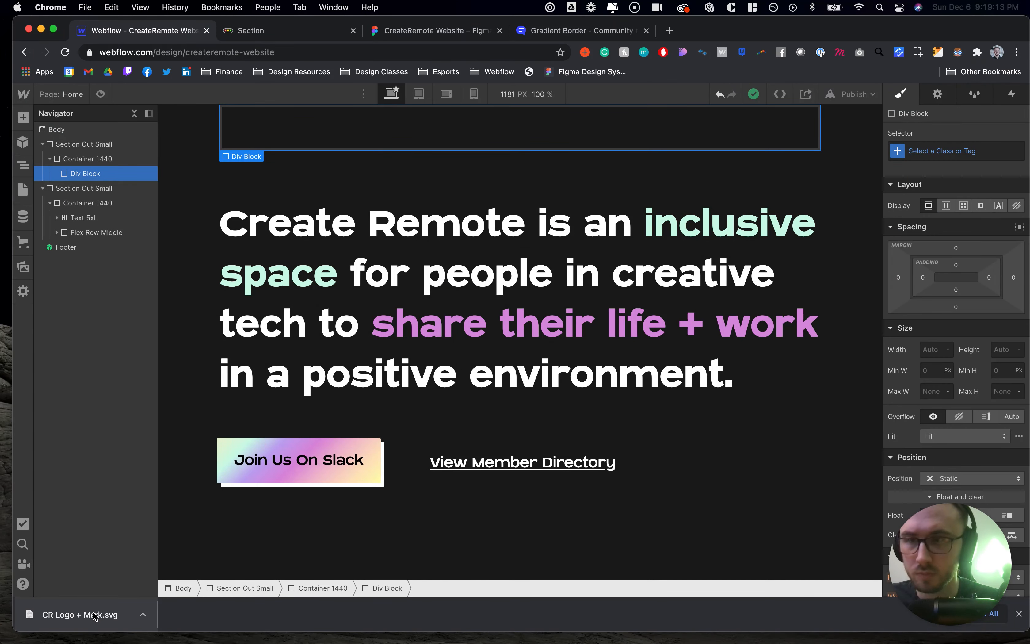
pyautogui.moveTo(95, 616); pyautogui.dragTo(100, 197)
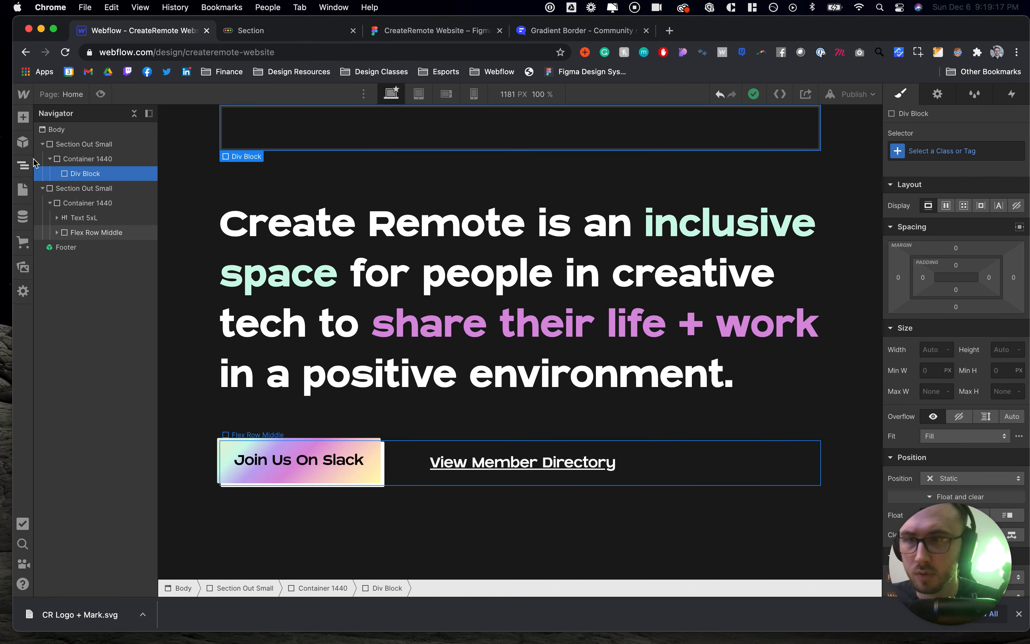
pyautogui.click(24, 268)
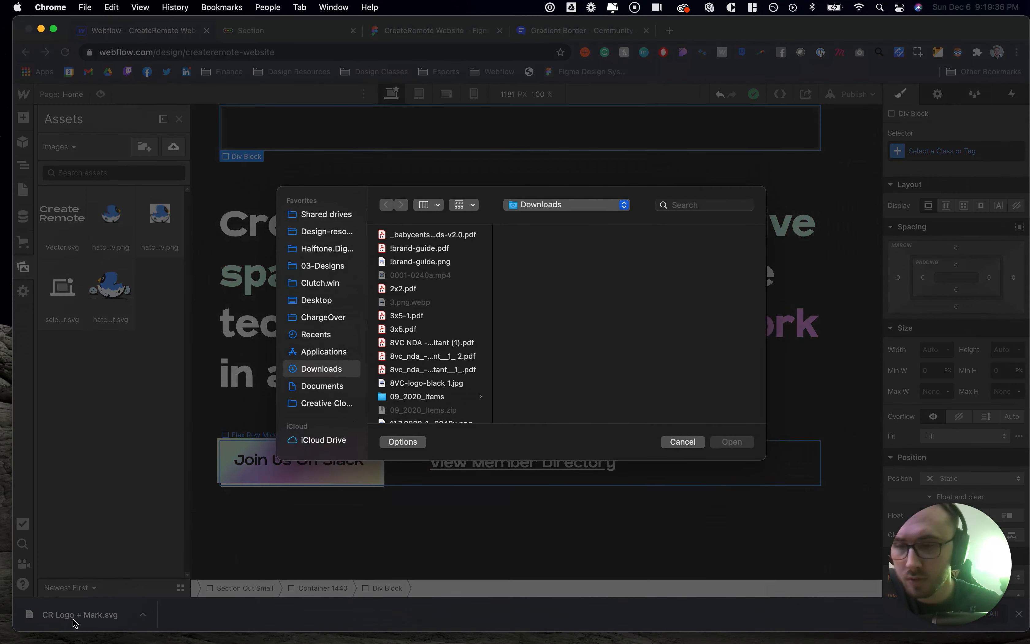
pyautogui.moveTo(72, 620); pyautogui.dragTo(60, 462)
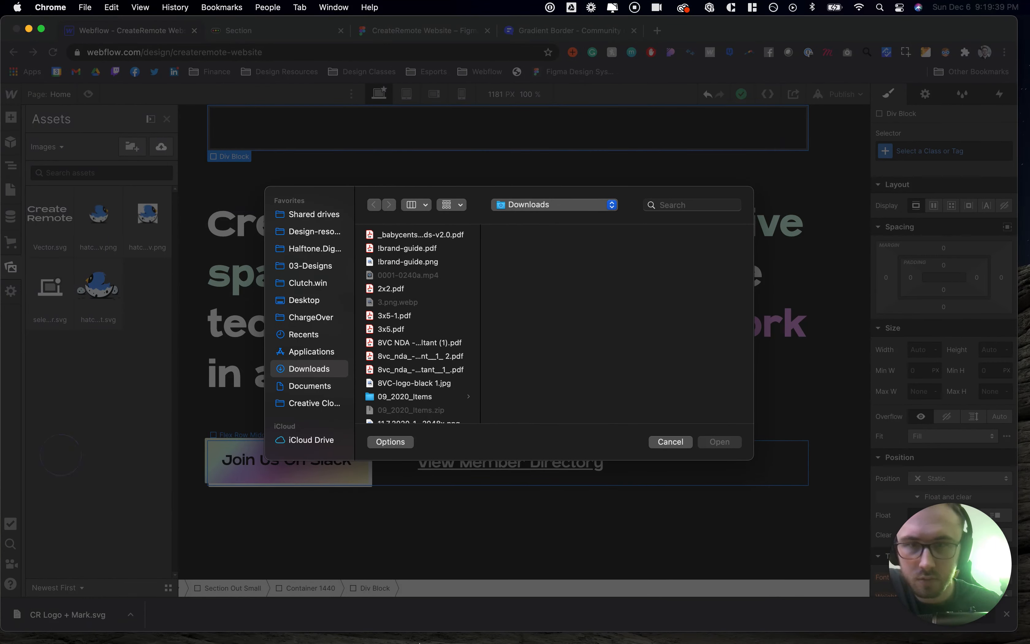
pyautogui.click(831, 619)
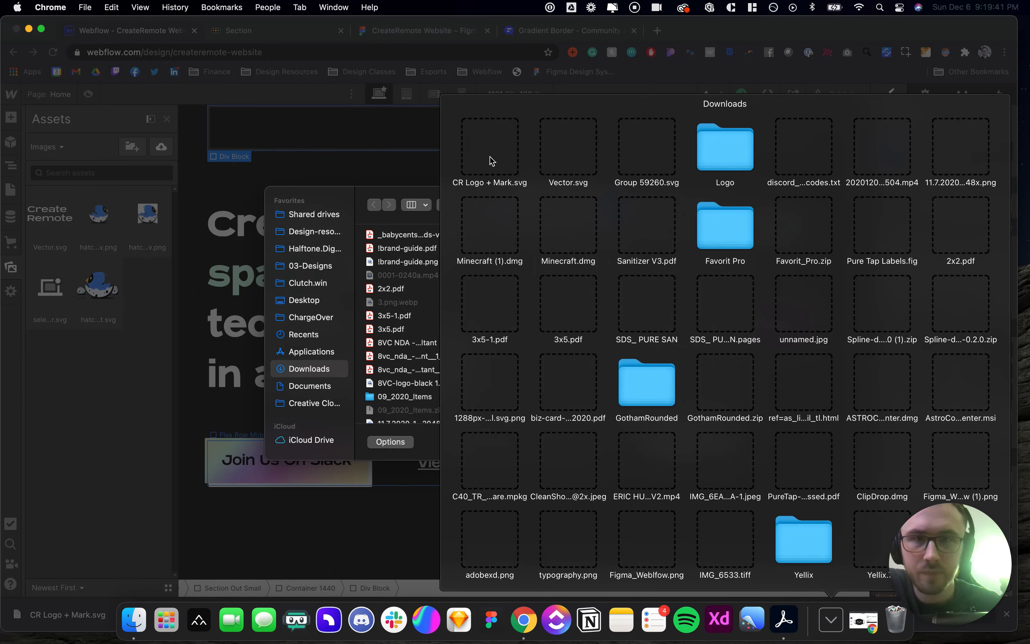
pyautogui.moveTo(492, 161); pyautogui.dragTo(464, 324)
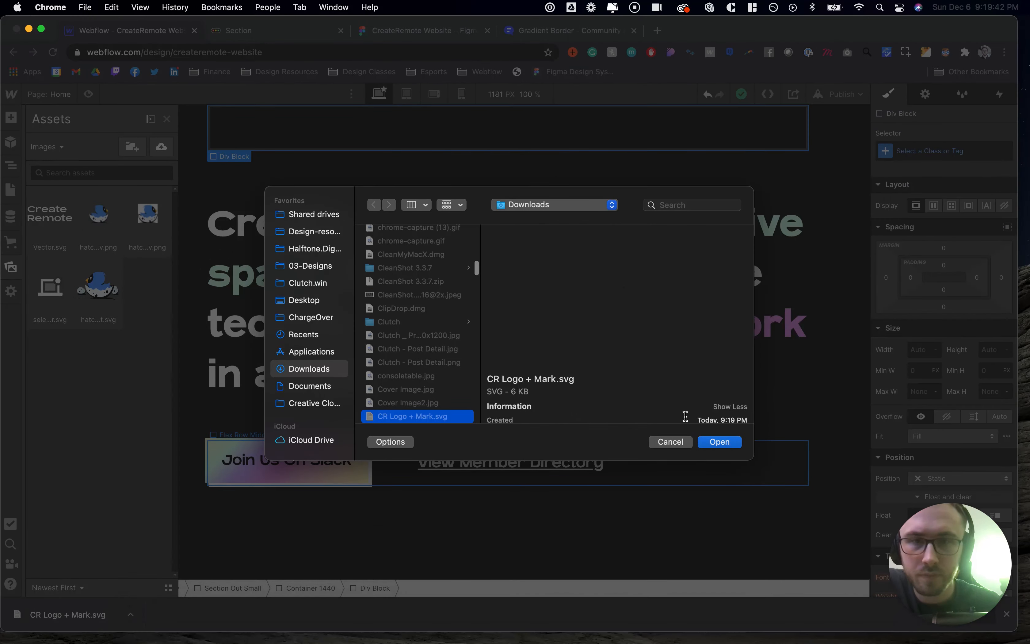
pyautogui.click(719, 442)
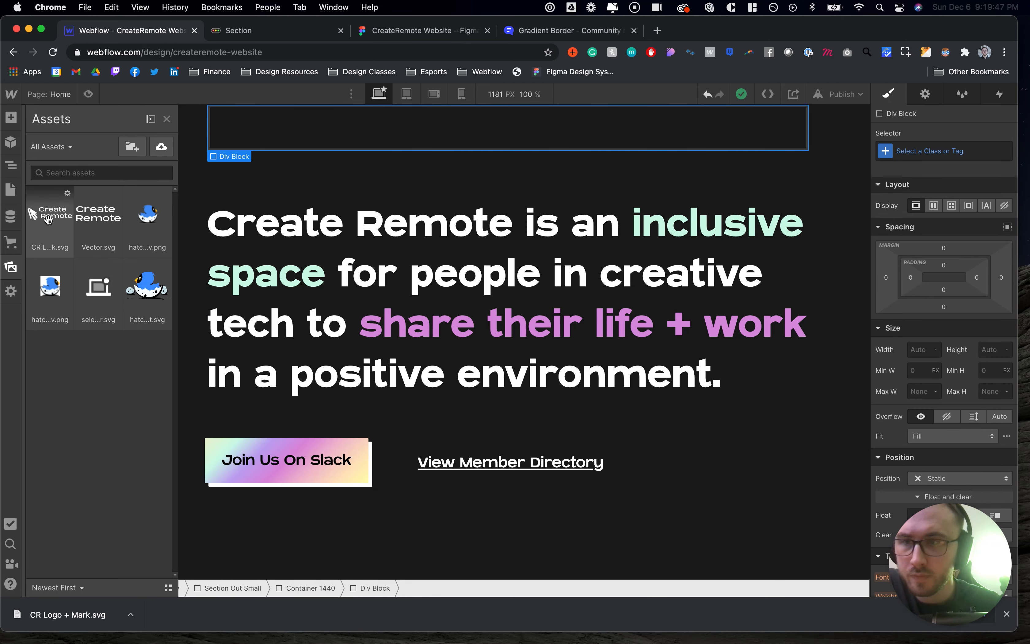
# Check the logo in the Figma Home frame, and undo its renaming, export setting and flattening to restore the separate layers
pyautogui.click(450, 32)
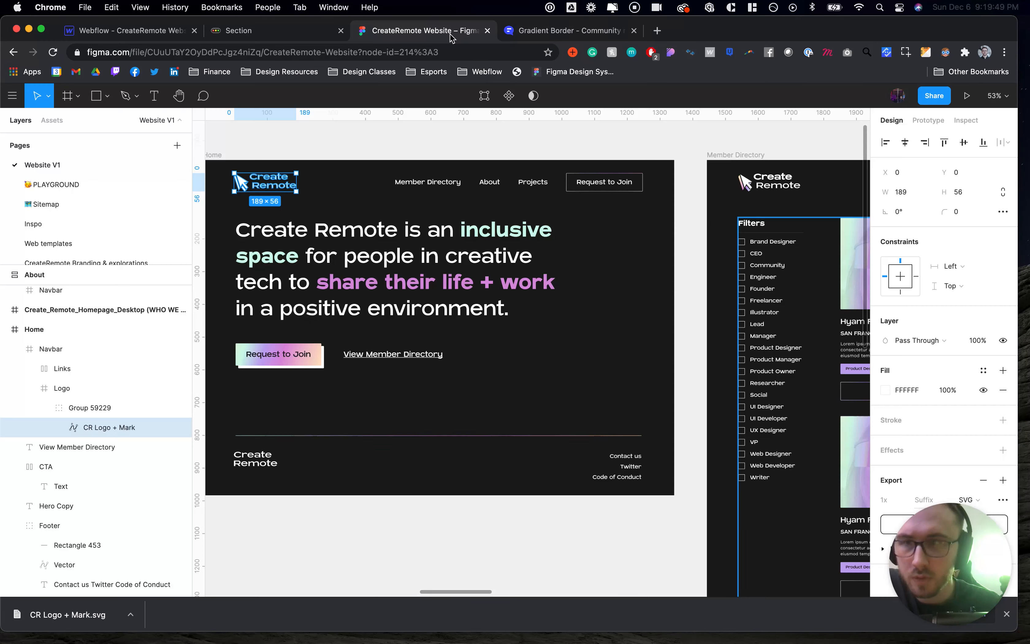
pyautogui.click(317, 154)
pyautogui.scroll(5, 233, 172)
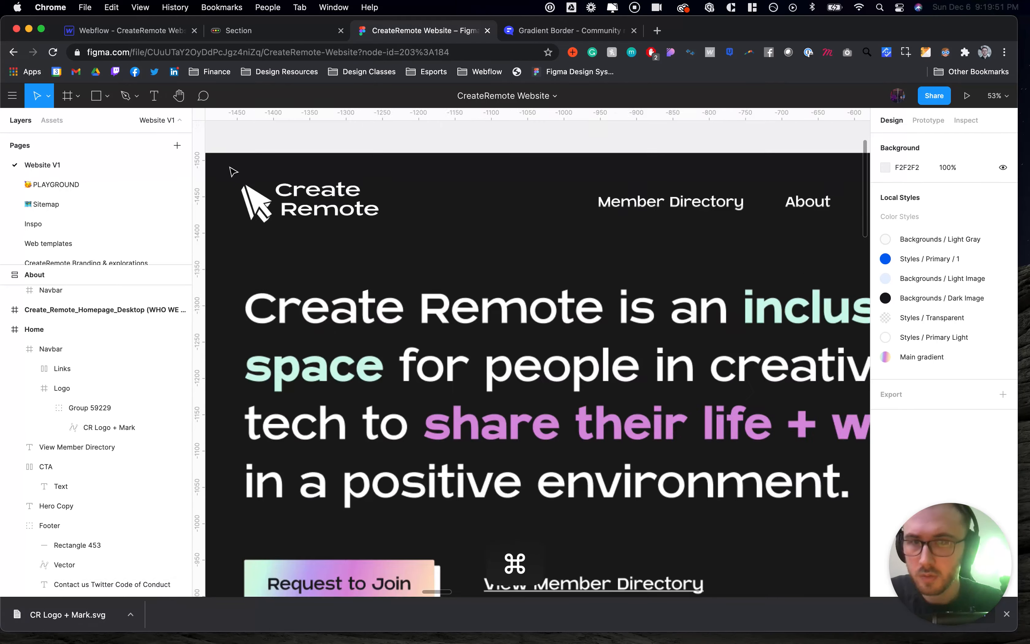
pyautogui.scroll(-3, 233, 172)
pyautogui.click(119, 30)
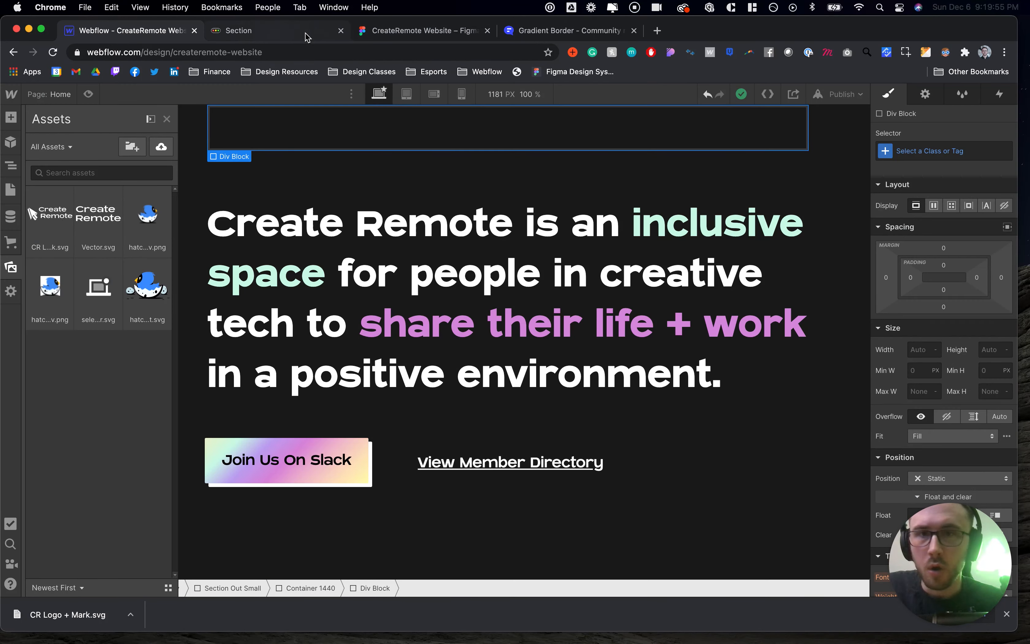
pyautogui.click(379, 38)
pyautogui.press('super+z')
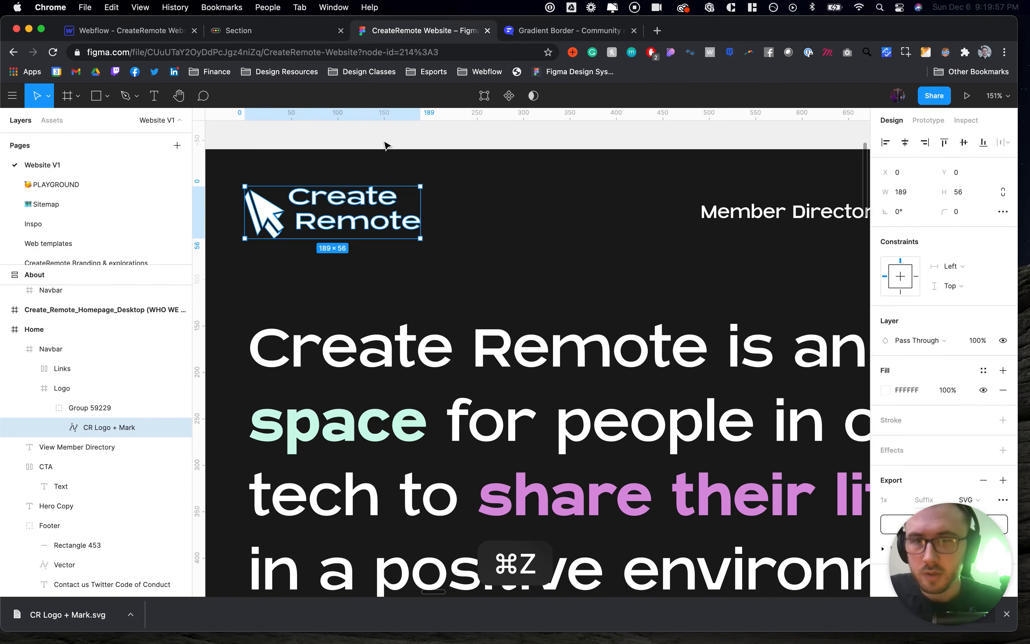
pyautogui.scroll(-2, 385, 144)
pyautogui.press('super+z')
pyautogui.click(332, 140)
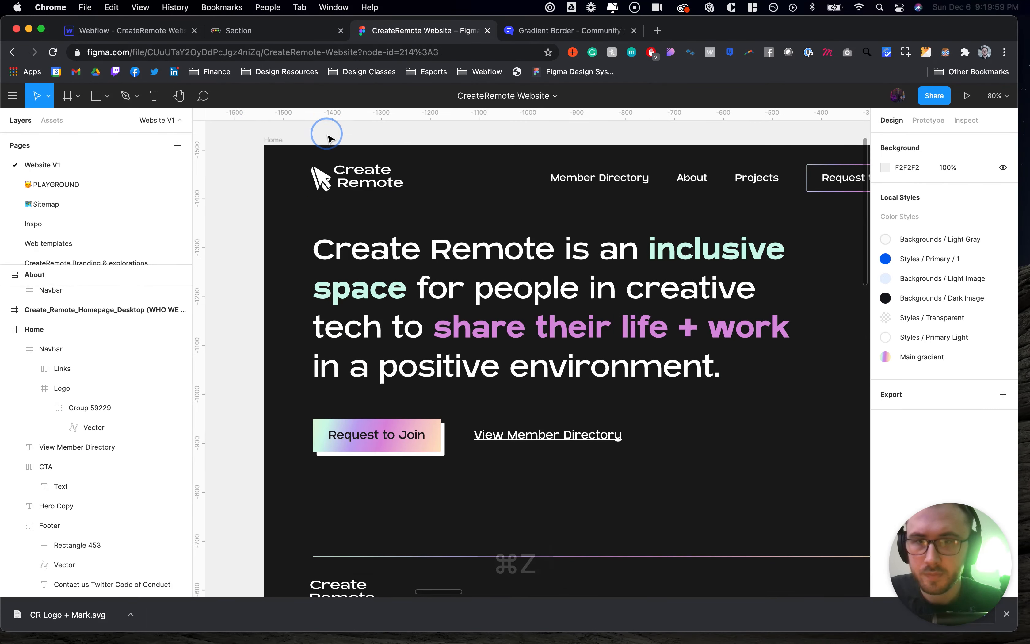
pyautogui.press('super+z')
pyautogui.click(333, 141)
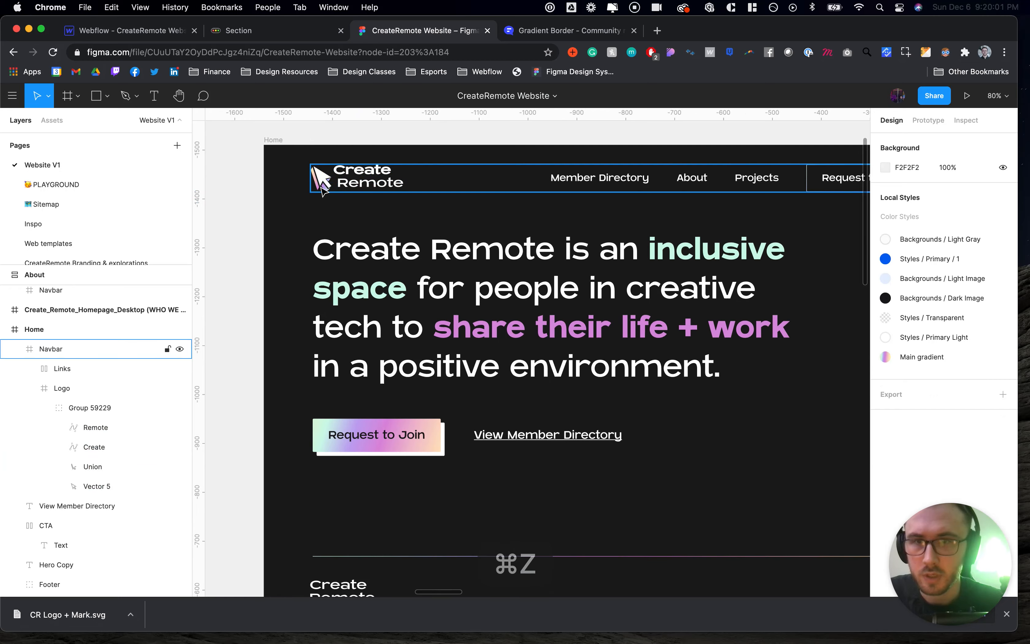
# Select the Logo frame in the Home navbar, add an export setting with SVG as the format and export it
pyautogui.scroll(5, 340, 175)
pyautogui.doubleClick(352, 178)
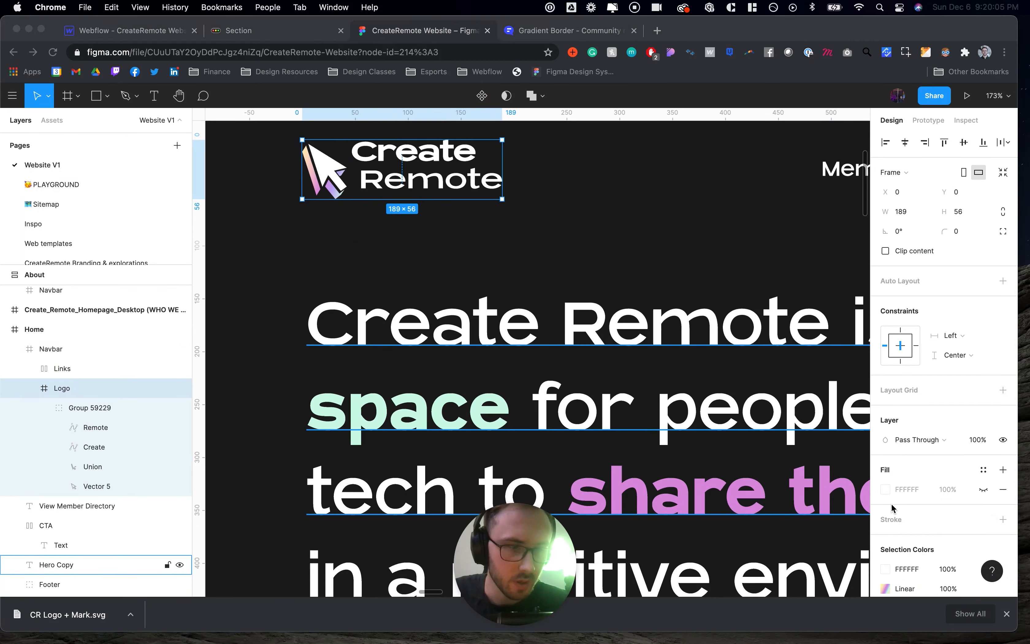
pyautogui.scroll(-2, 920, 519)
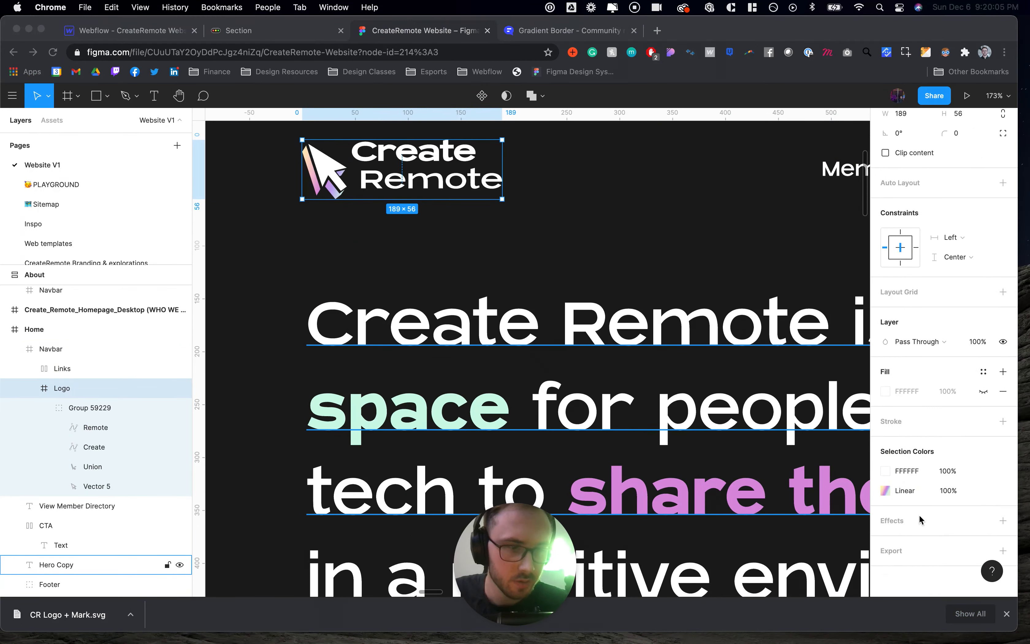
pyautogui.click(1003, 551)
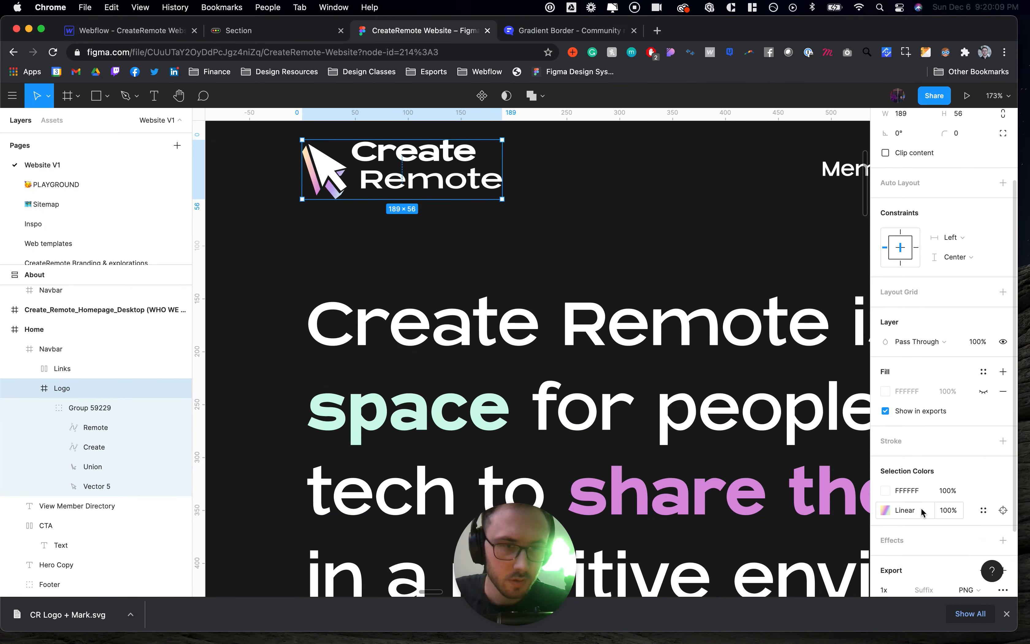
pyautogui.click(977, 501)
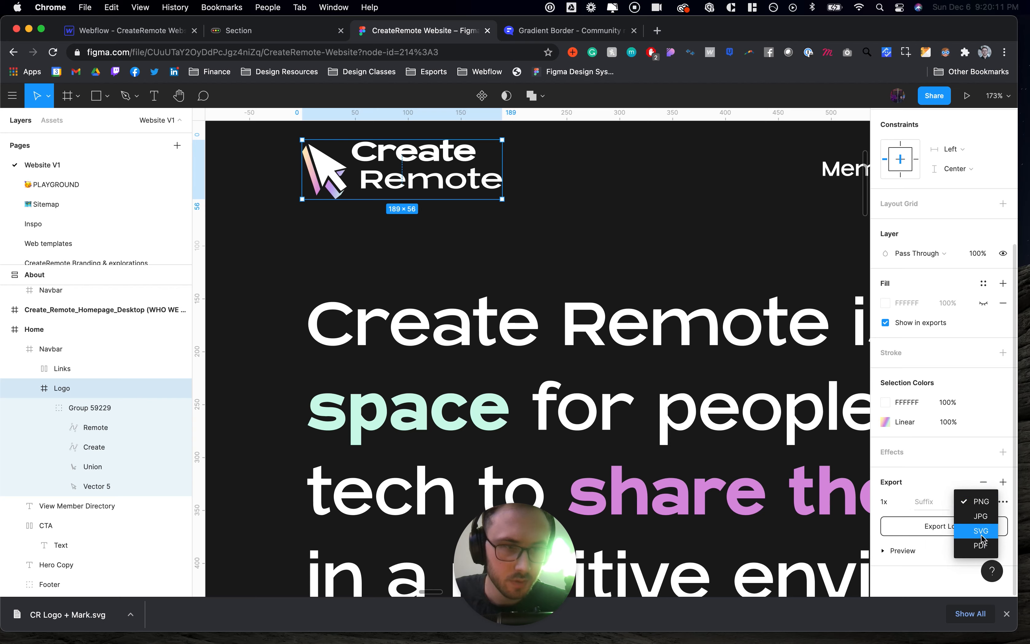
pyautogui.click(975, 532)
pyautogui.click(952, 533)
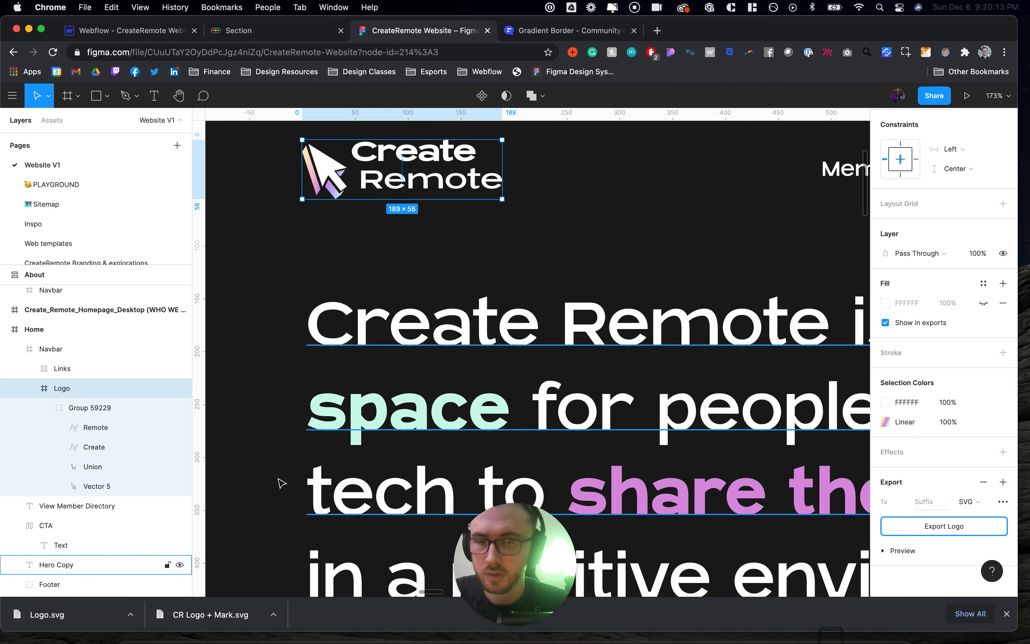
# Switch to Webflow and upload Logo.svg from the Downloads folder to the site's assets
pyautogui.click(157, 34)
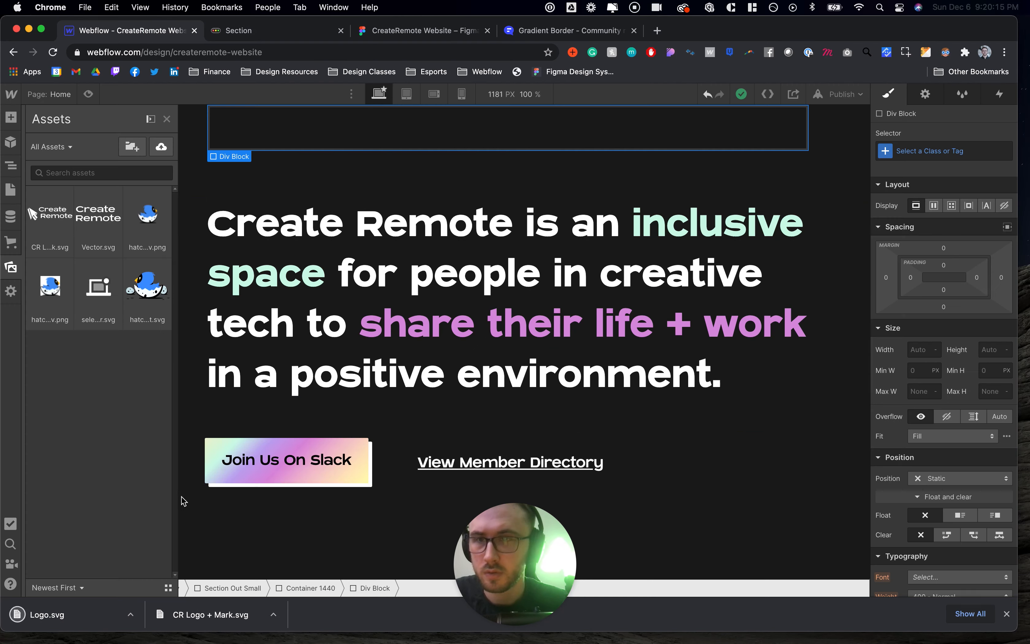
pyautogui.moveTo(77, 616); pyautogui.dragTo(82, 399)
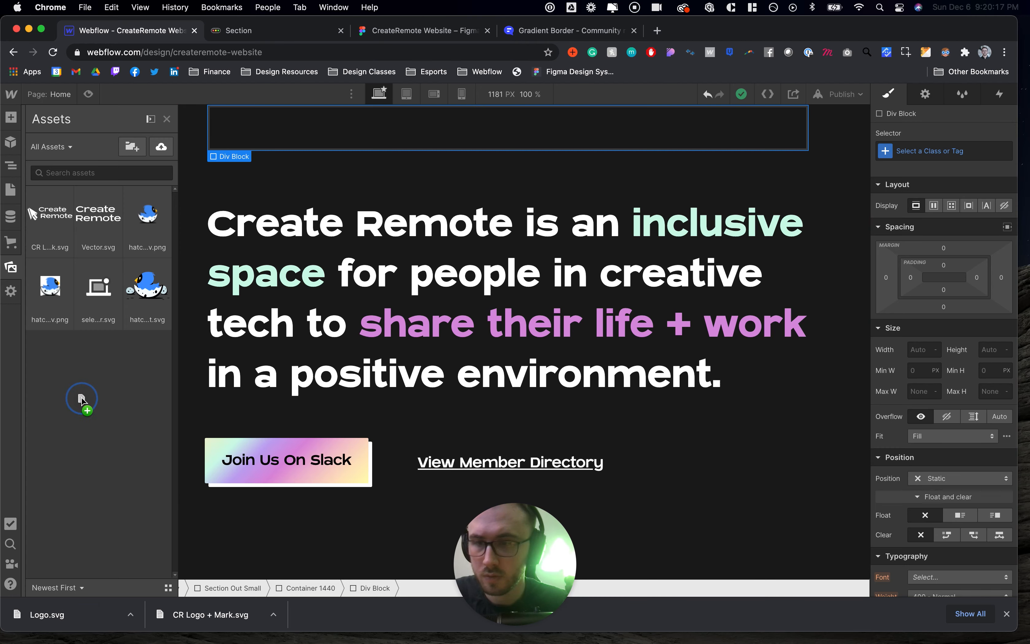
pyautogui.click(163, 155)
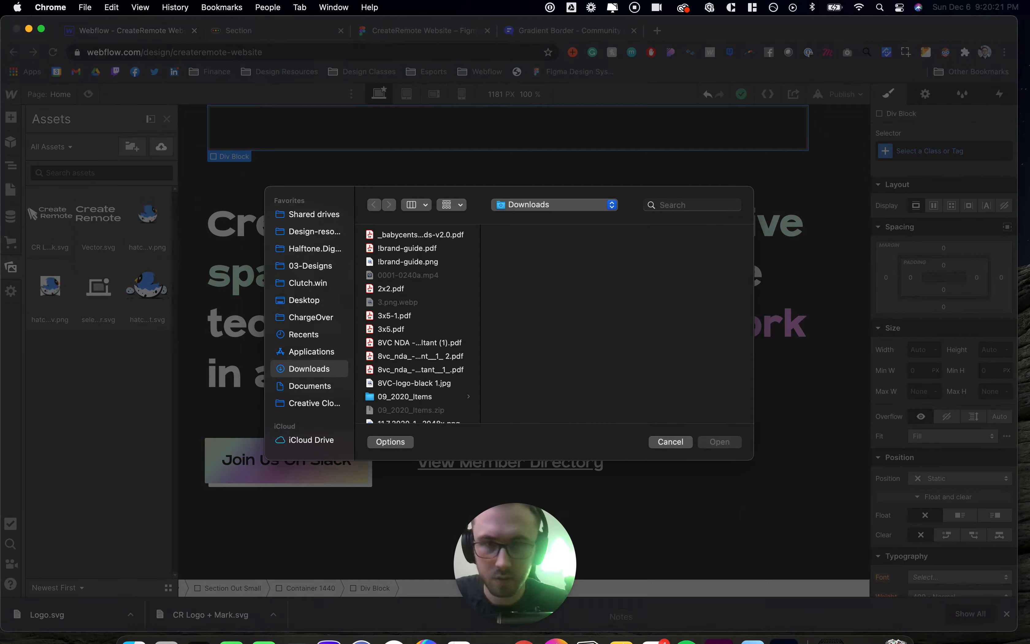
pyautogui.click(830, 621)
pyautogui.moveTo(477, 138); pyautogui.dragTo(471, 271)
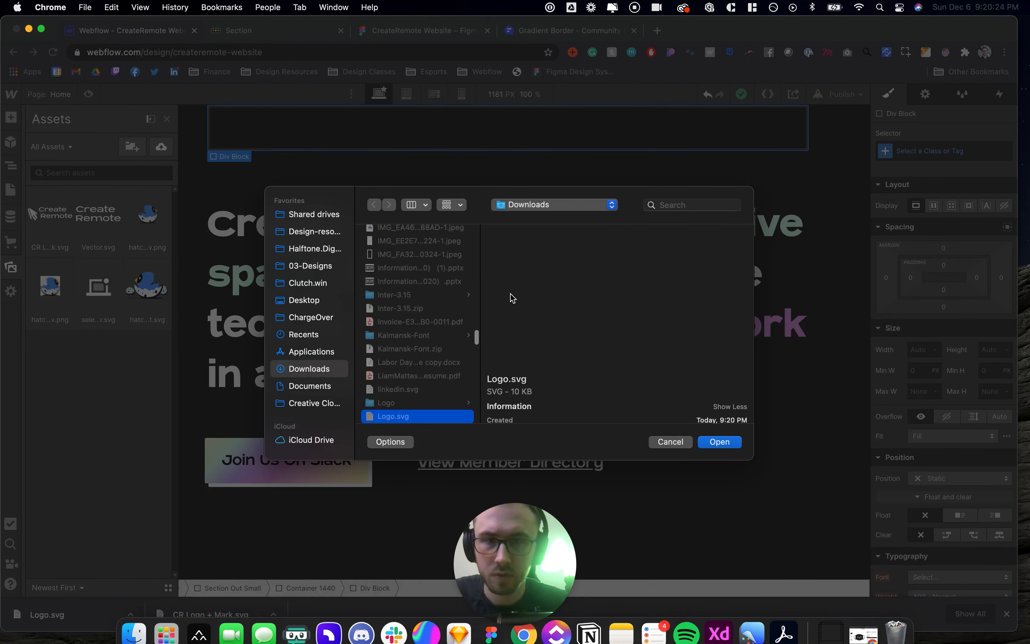
pyautogui.click(729, 443)
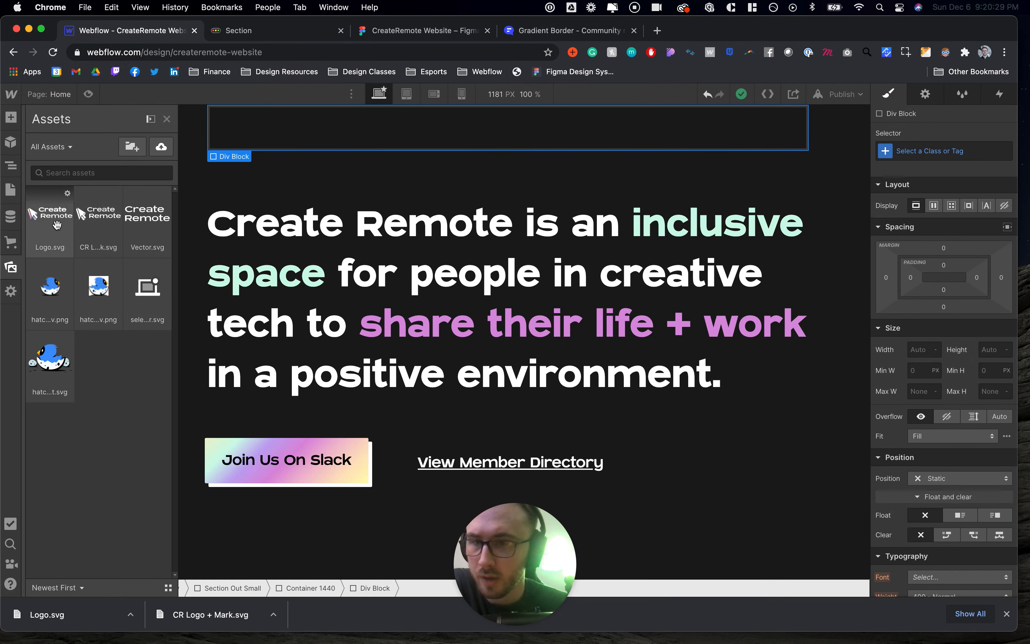
# Place the Logo.svg image inside the empty Div Block of the first Container 1440, close its image settings and select the Div Block
pyautogui.moveTo(267, 138); pyautogui.dragTo(268, 142)
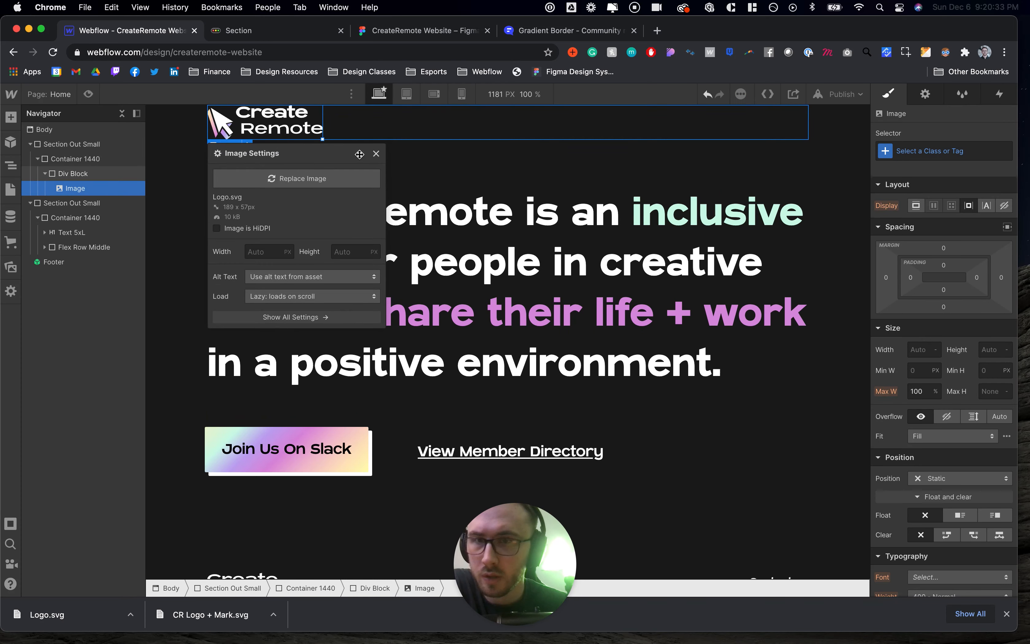
pyautogui.click(376, 154)
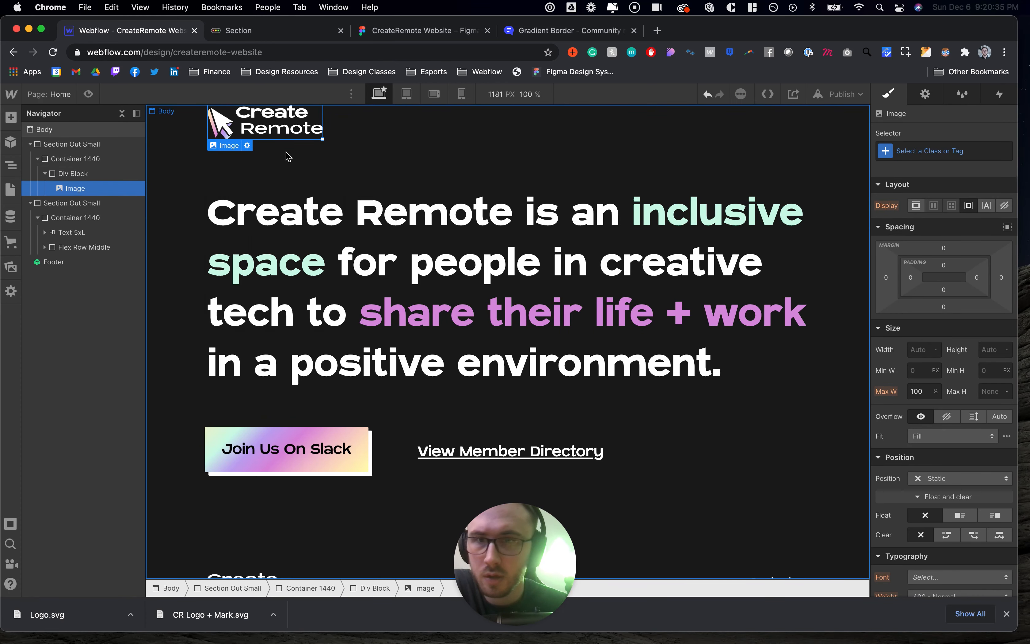
pyautogui.click(89, 176)
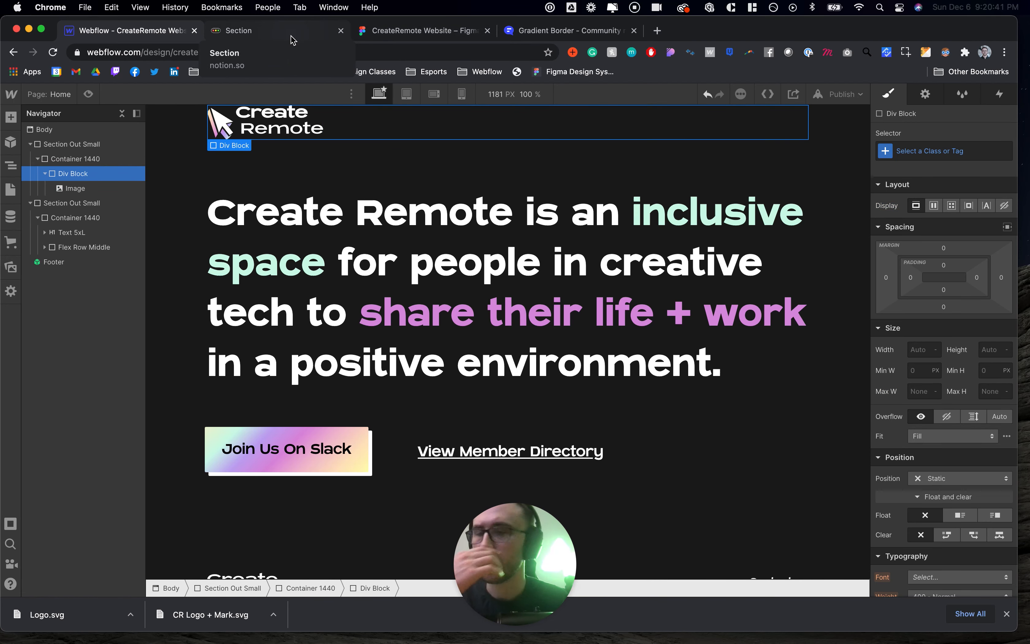
# Check the Home navbar layout in Figma, and add a Navbar component in Webflow at the start of the Body, above the first section
pyautogui.click(393, 36)
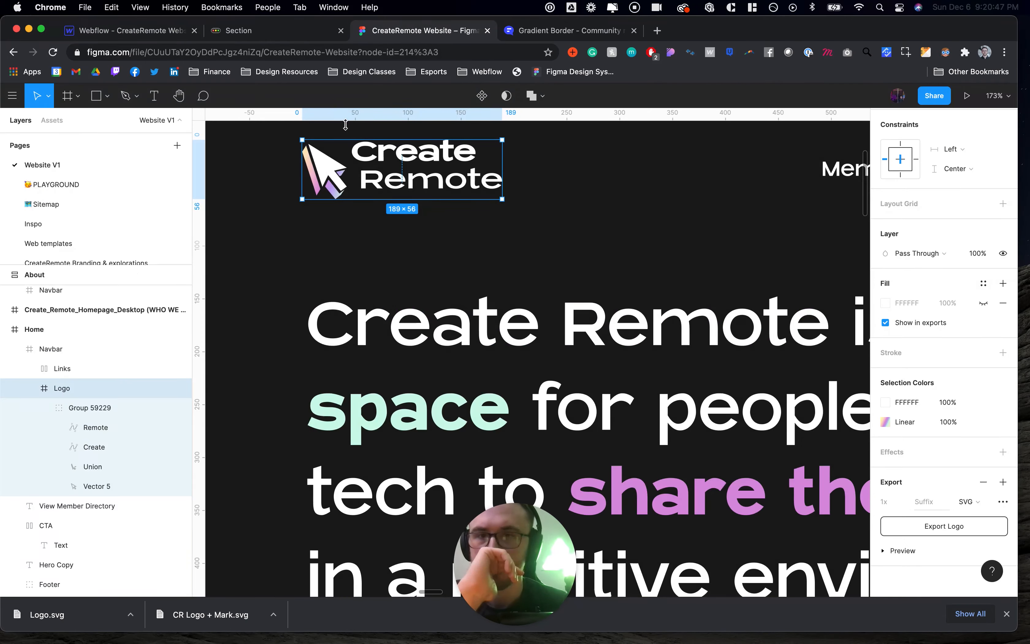
pyautogui.scroll(-10, 589, 205)
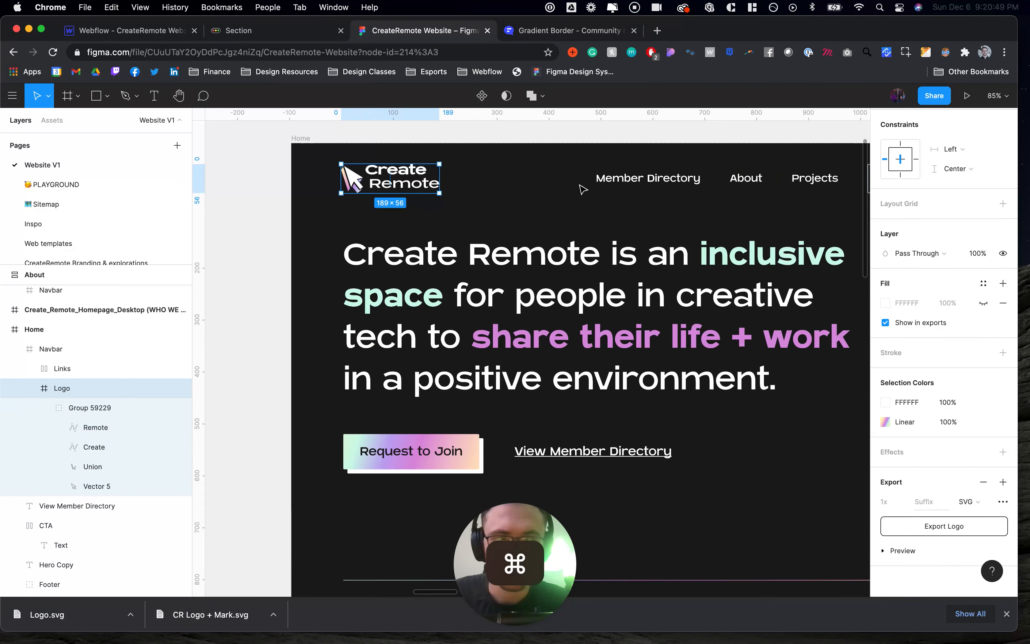
pyautogui.hscroll(5, 583, 188)
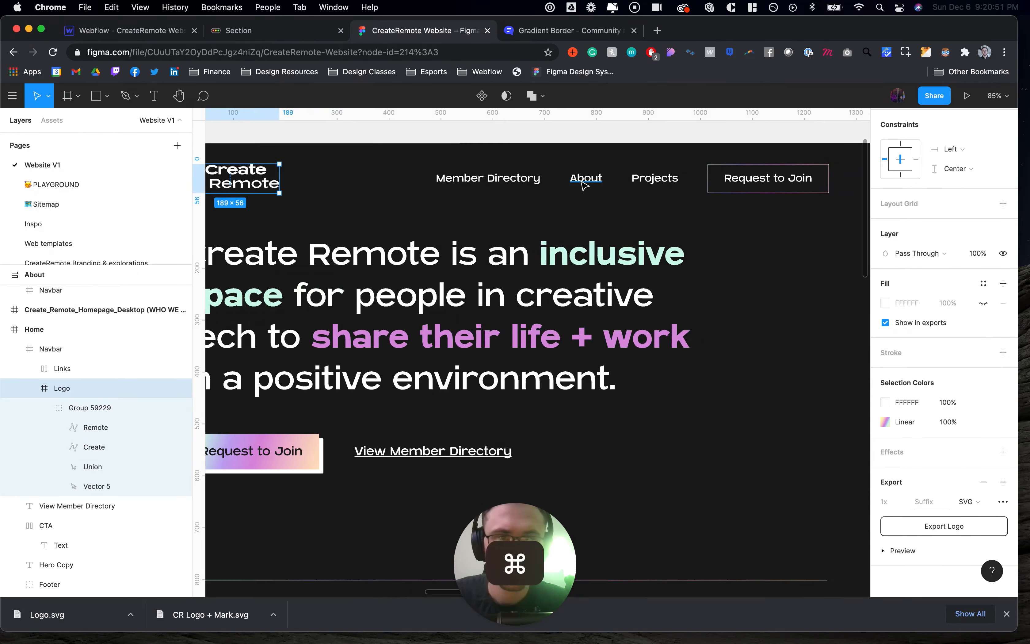
pyautogui.scroll(-5, 584, 186)
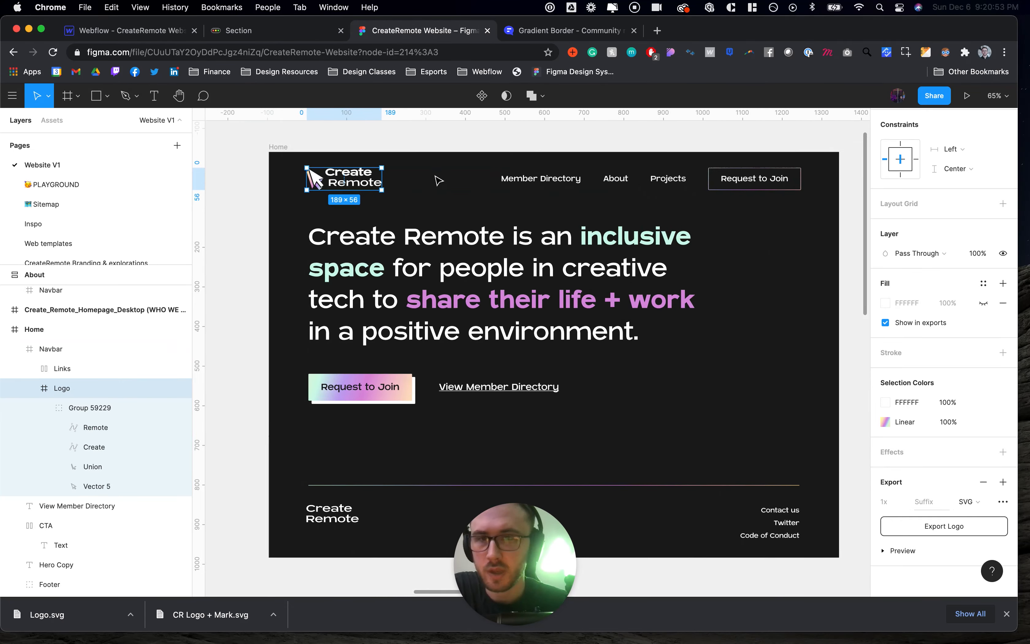
pyautogui.click(178, 38)
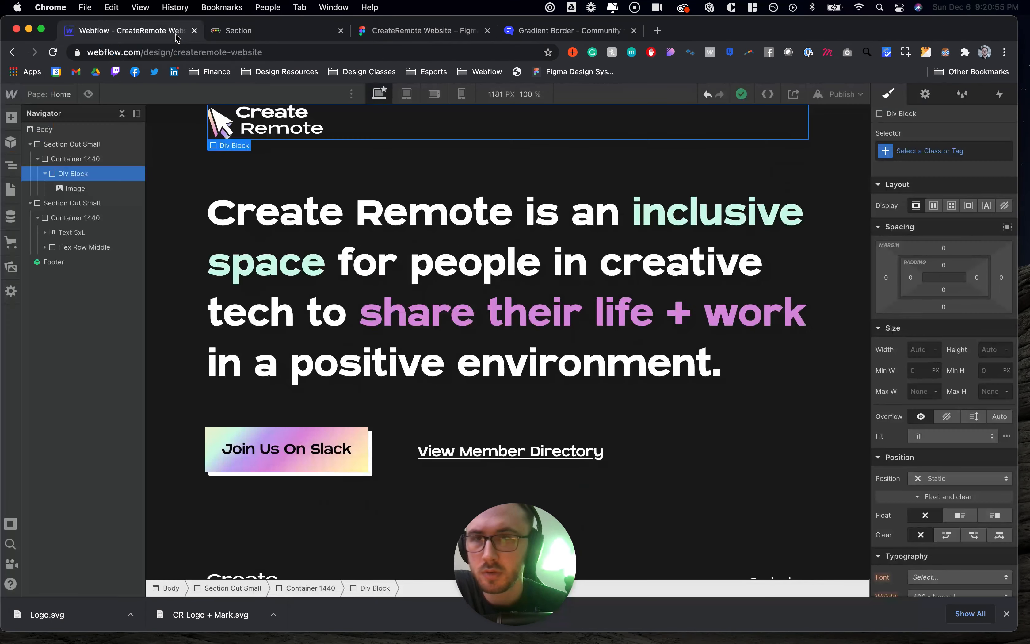
pyautogui.click(11, 117)
pyautogui.scroll(-3, 121, 251)
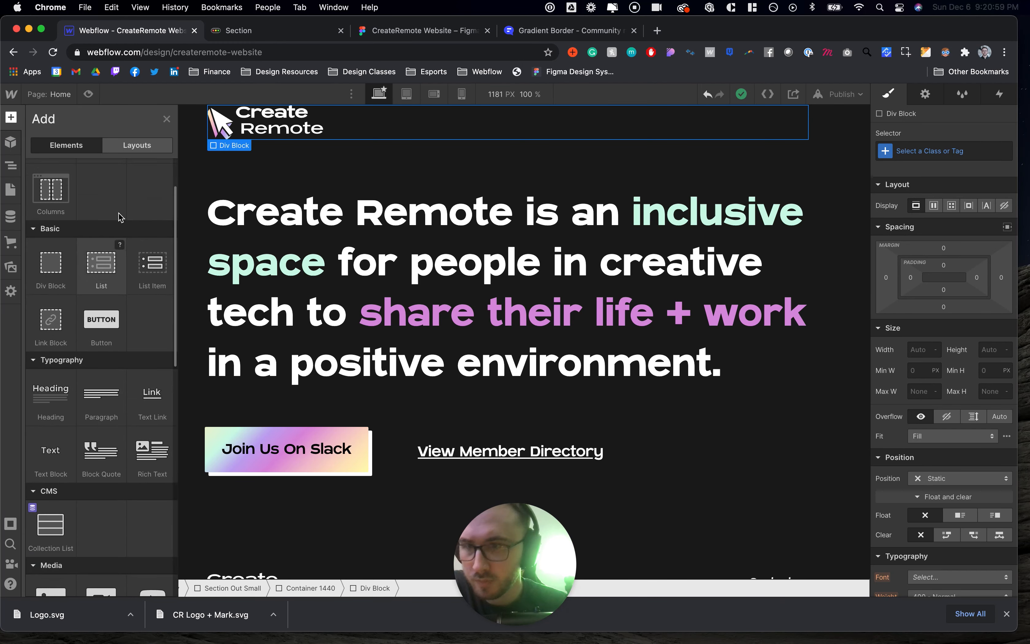
pyautogui.scroll(3, 120, 248)
pyautogui.scroll(-10, 115, 205)
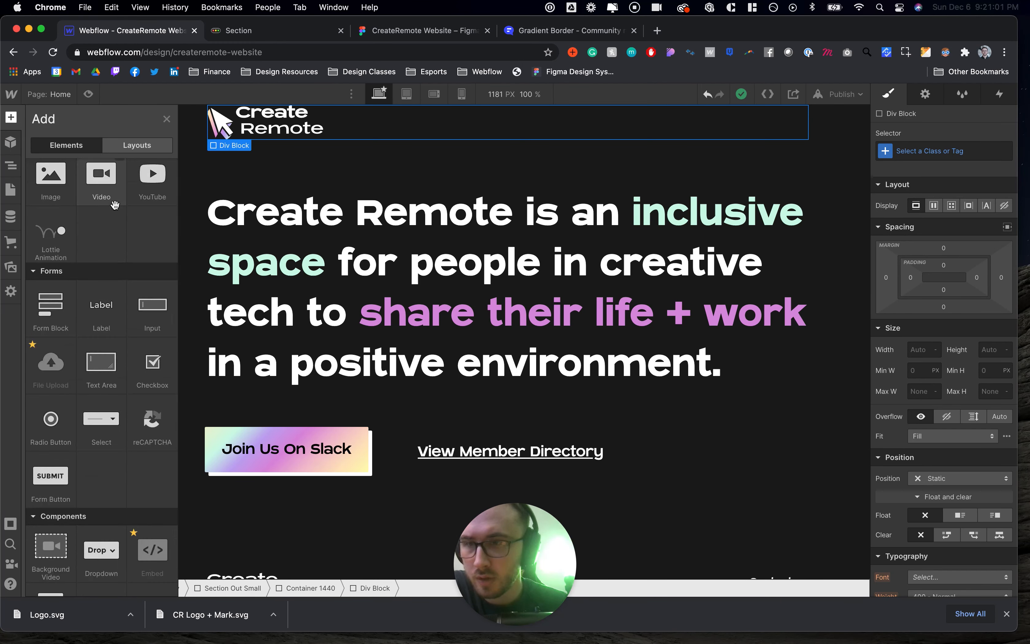
pyautogui.scroll(-7, 115, 206)
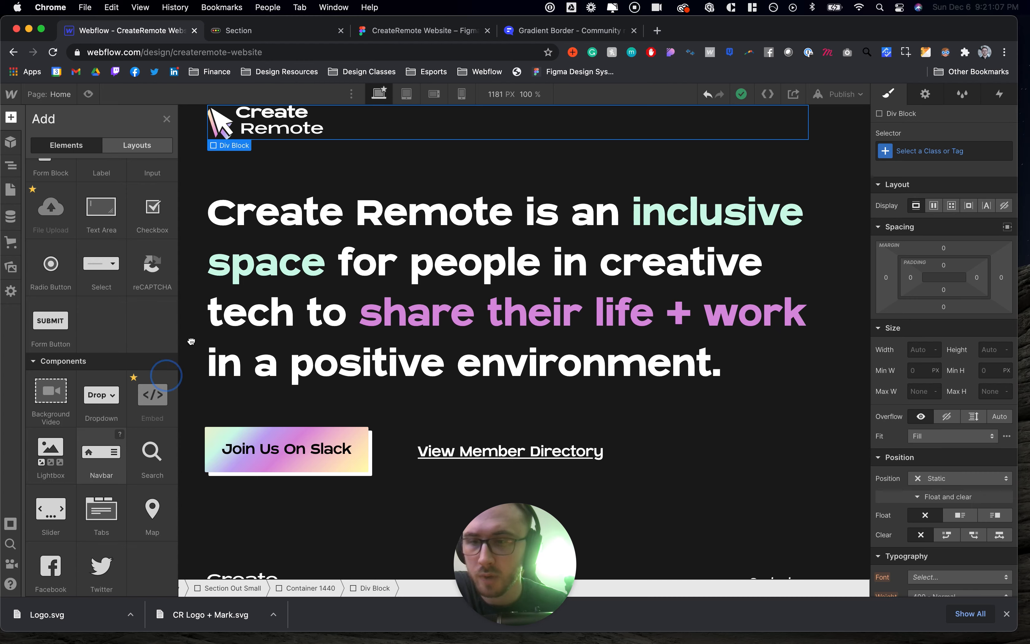
pyautogui.moveTo(191, 341); pyautogui.dragTo(72, 143)
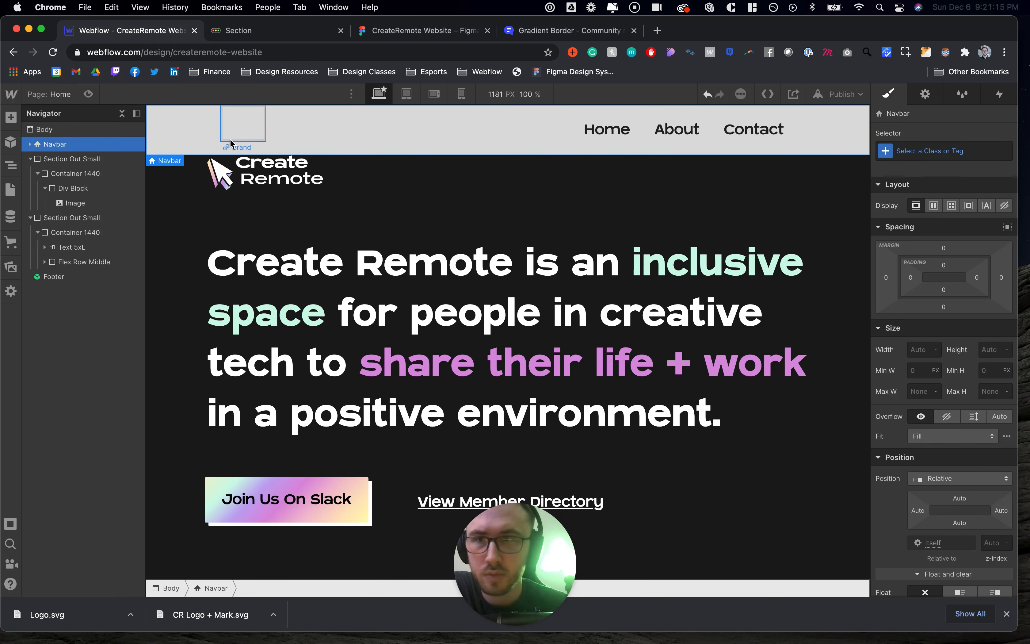
# Open the Styleguide page in Webflow and look through its colors, typography and elements for navigation styles
pyautogui.press('p')
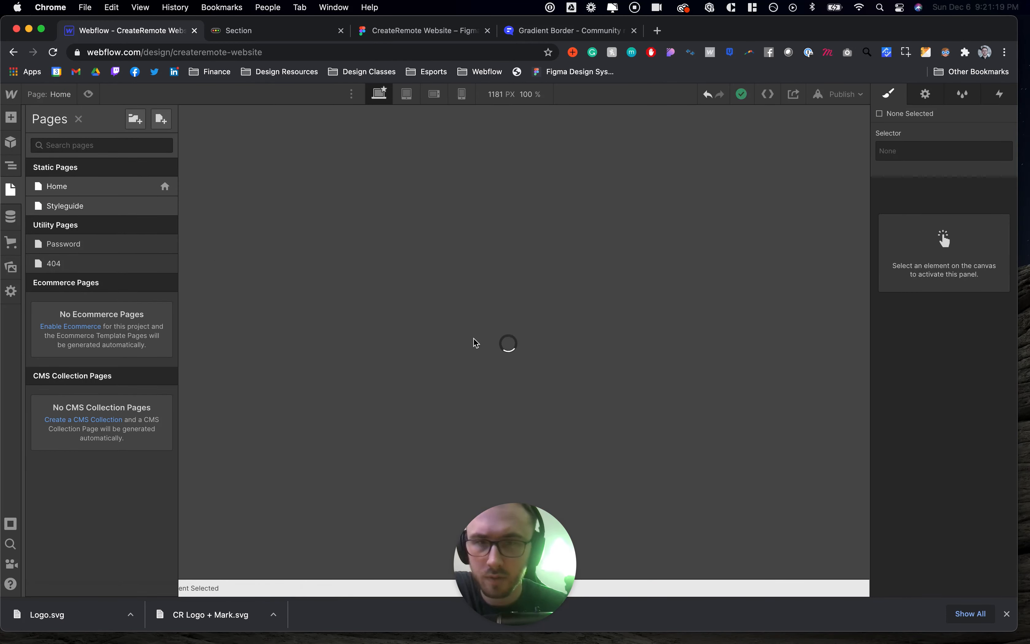
pyautogui.scroll(-10, 447, 336)
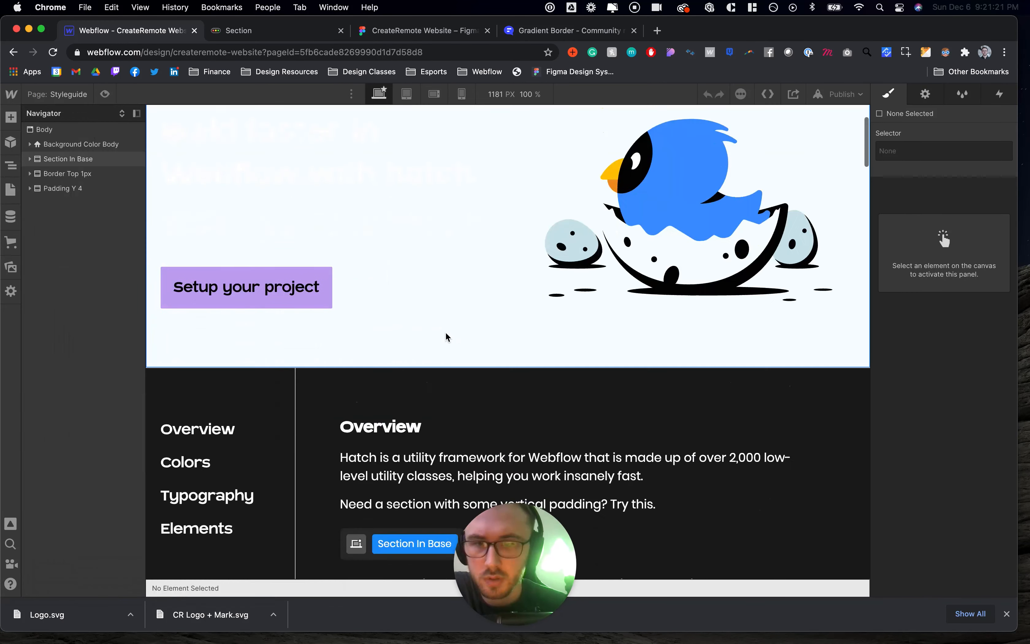
pyautogui.scroll(-15, 447, 336)
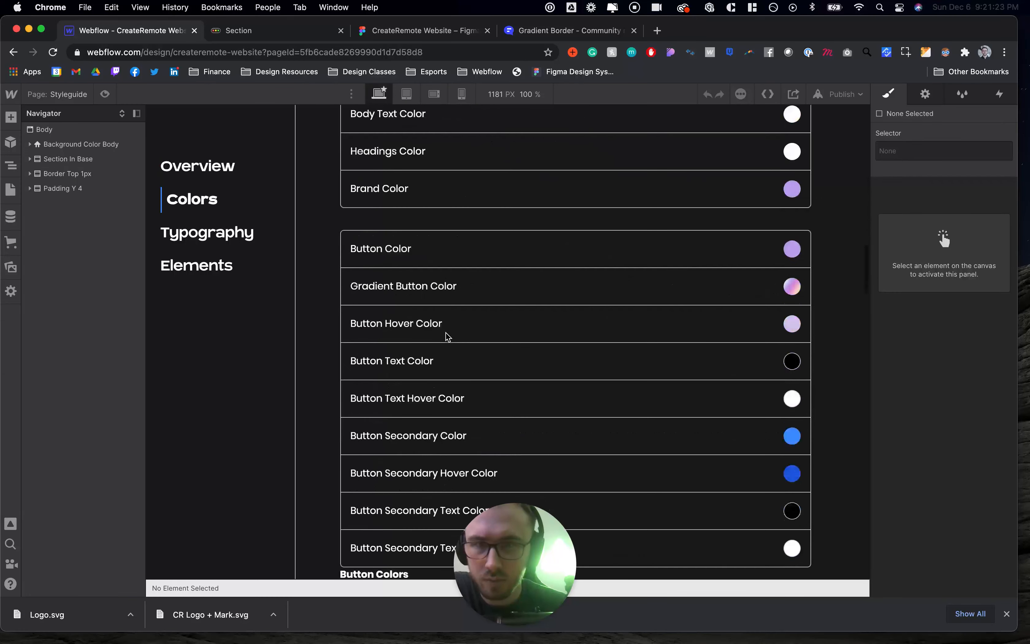
pyautogui.scroll(-20, 447, 336)
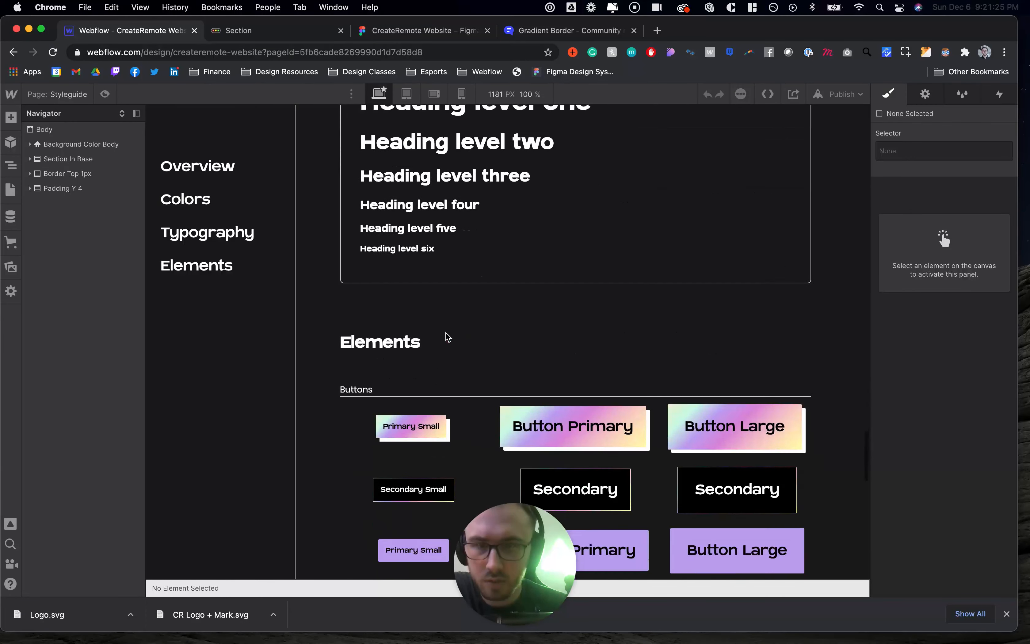
pyautogui.scroll(-15, 446, 336)
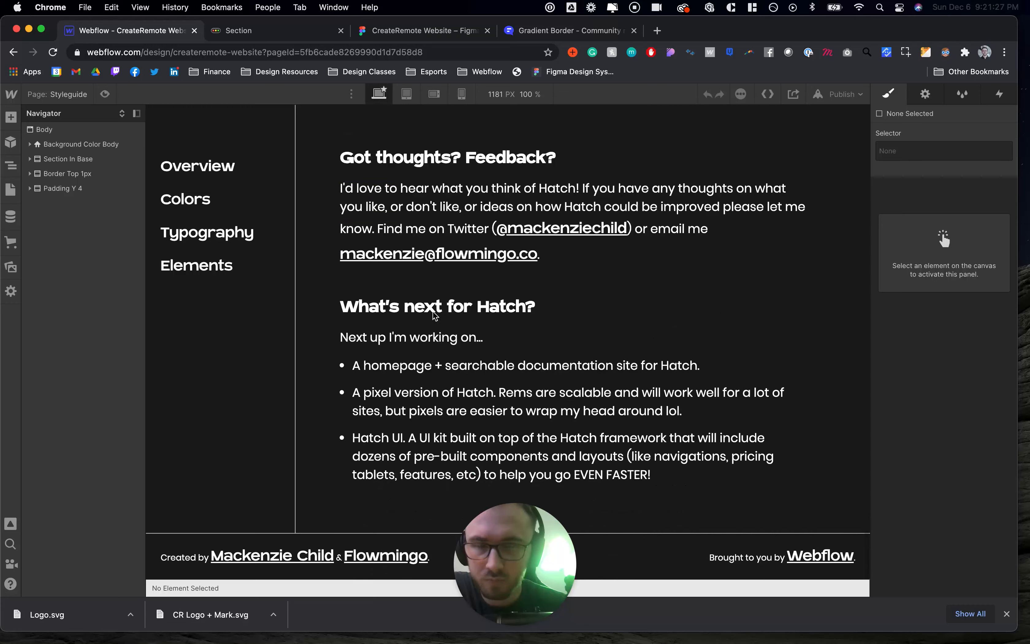
pyautogui.scroll(15, 434, 315)
# Switch to the Hatch documentation in Notion, go to its main page and find "nav" on that page
pyautogui.click(238, 31)
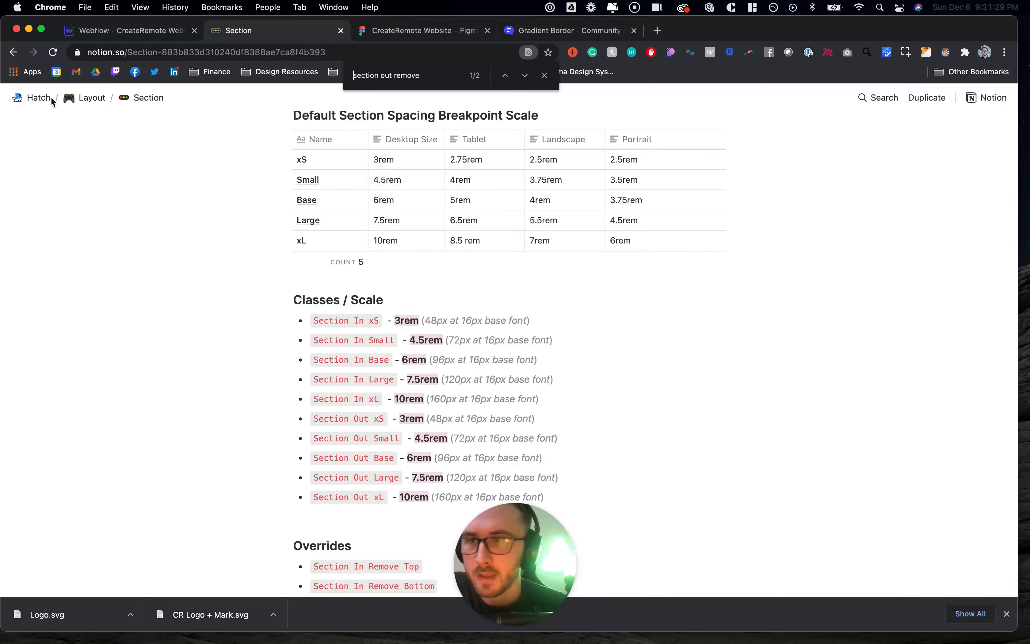
pyautogui.click(37, 98)
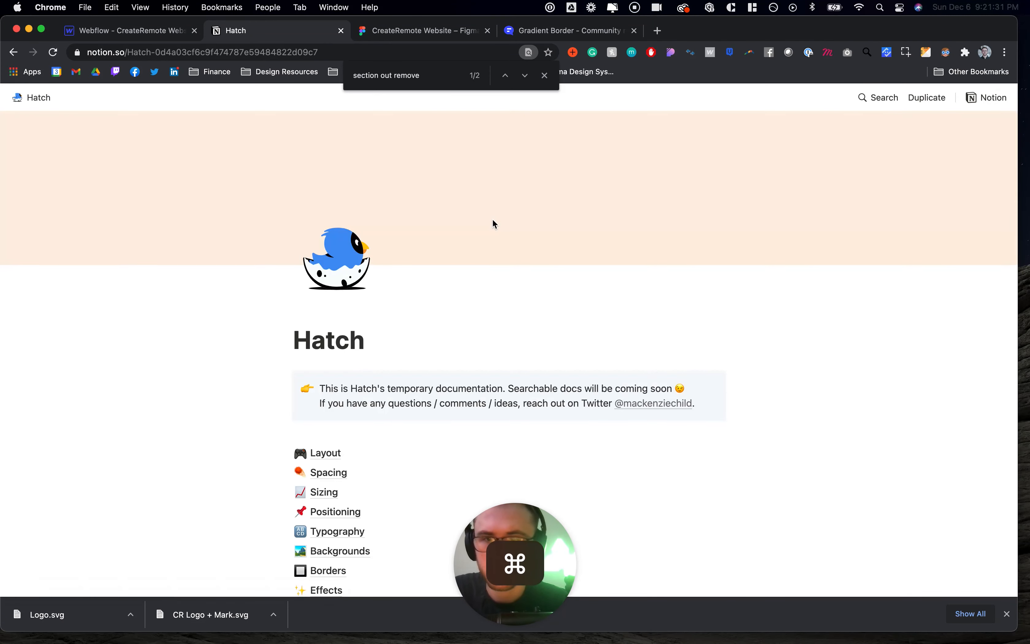
pyautogui.tripleClick(423, 78)
pyautogui.write('nav')
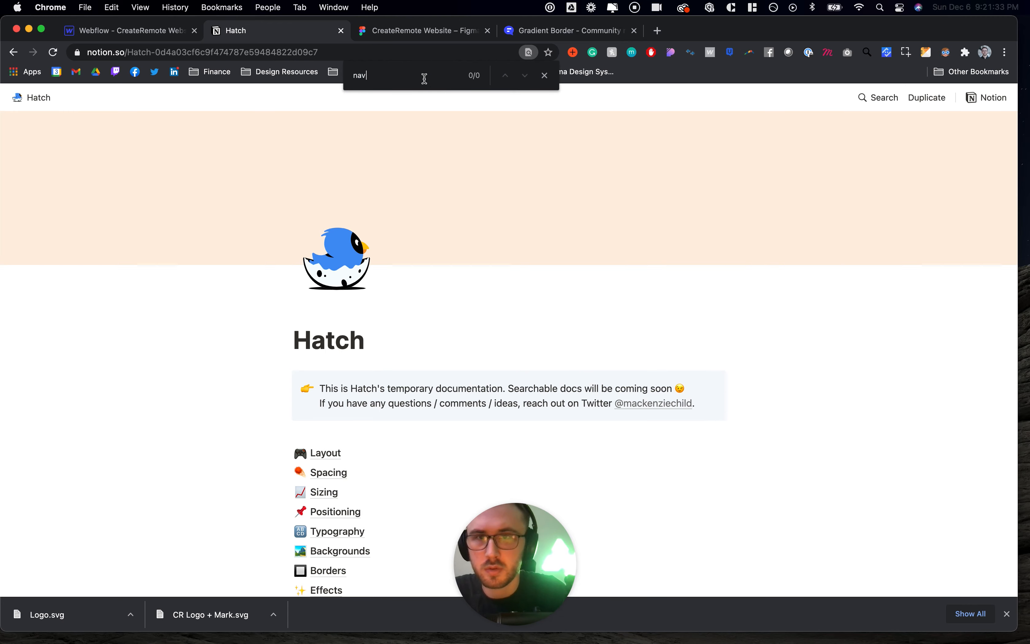
pyautogui.scroll(-3, 441, 319)
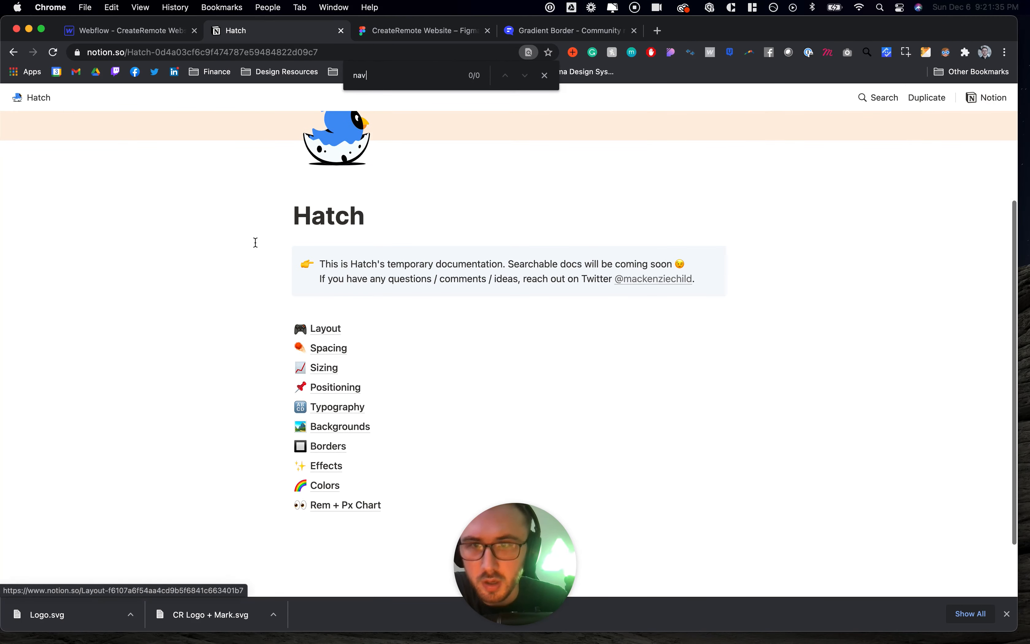
# Close the in-page find, search the Hatch documentation for "Nav" and open the Nav Link result in Colors
pyautogui.click(544, 76)
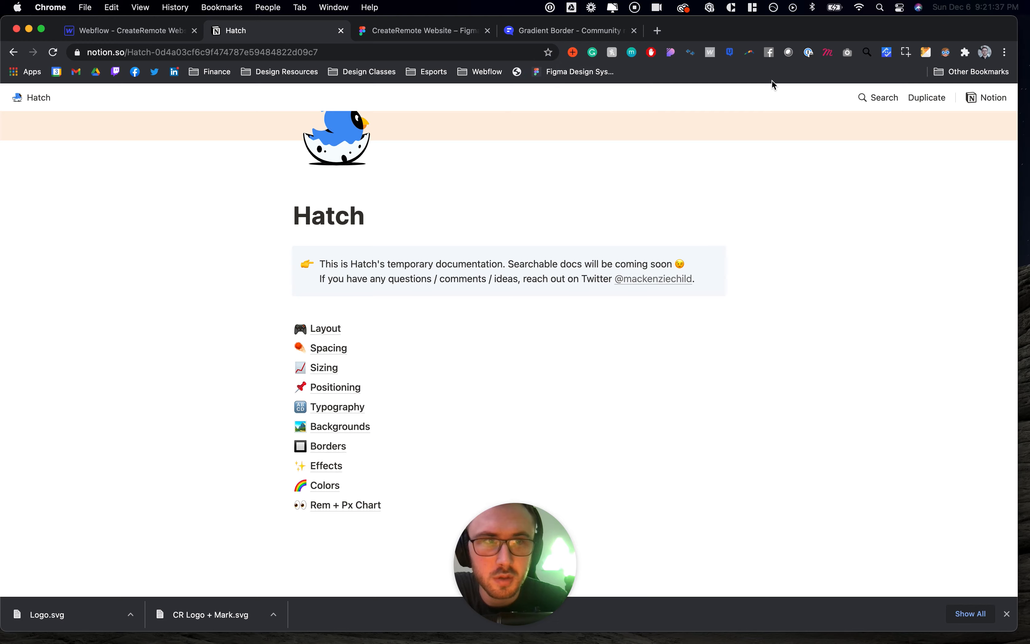
pyautogui.click(871, 98)
pyautogui.write('N')
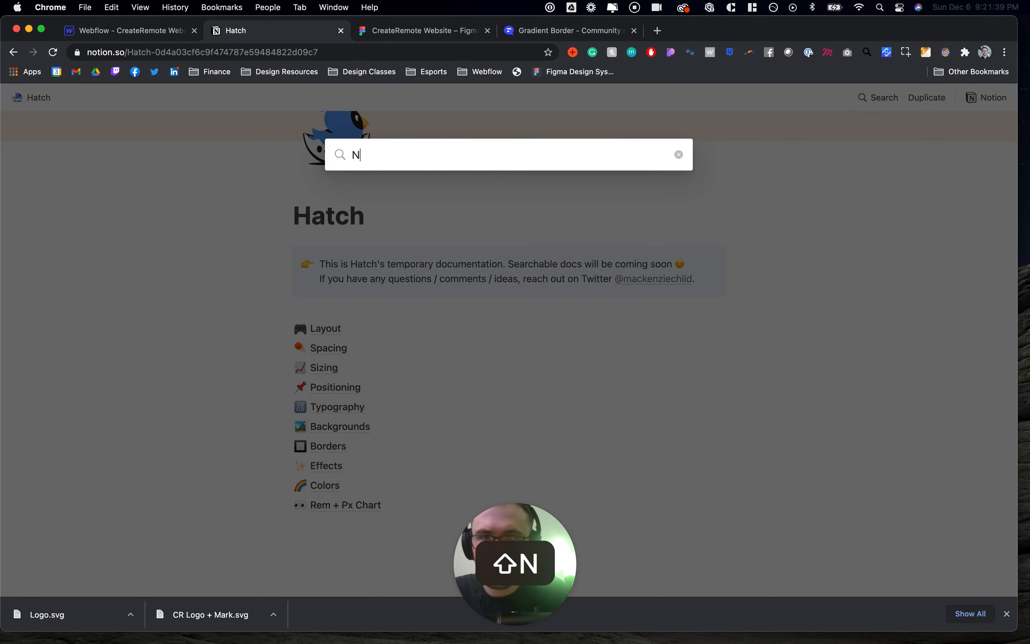
pyautogui.write('av')
pyautogui.press('BackSpace')
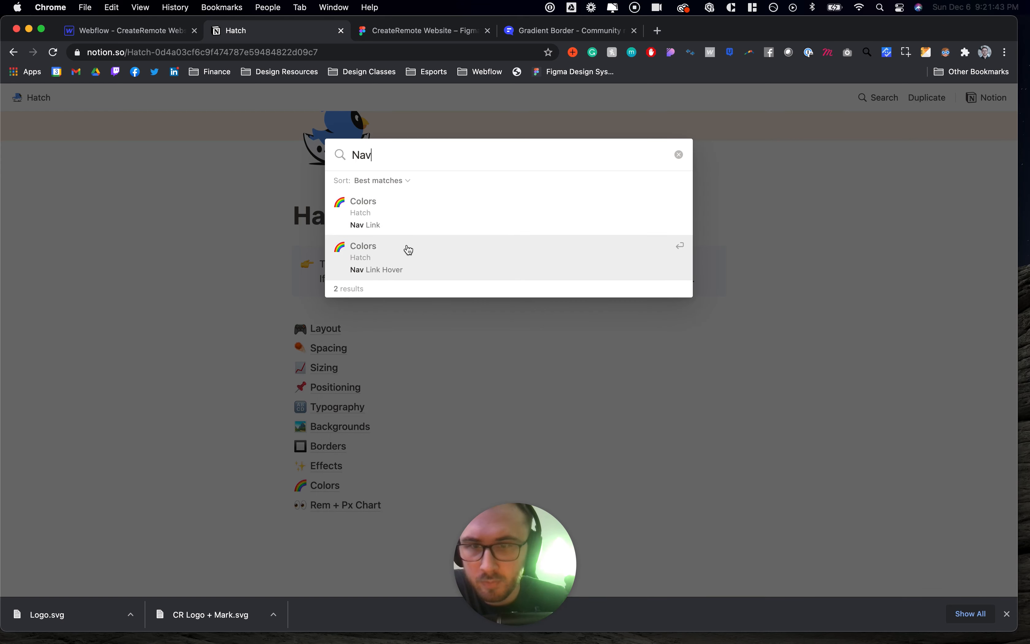
pyautogui.click(374, 225)
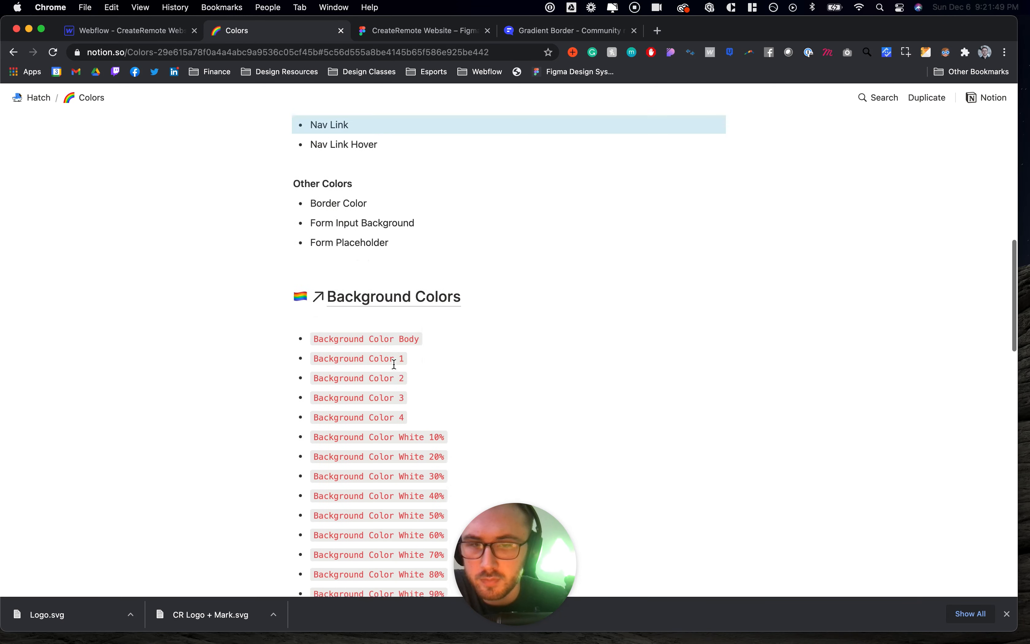
# Review the link, background and font color entries on the Colors page, and return to the Styleguide in Webflow
pyautogui.scroll(7, 338, 133)
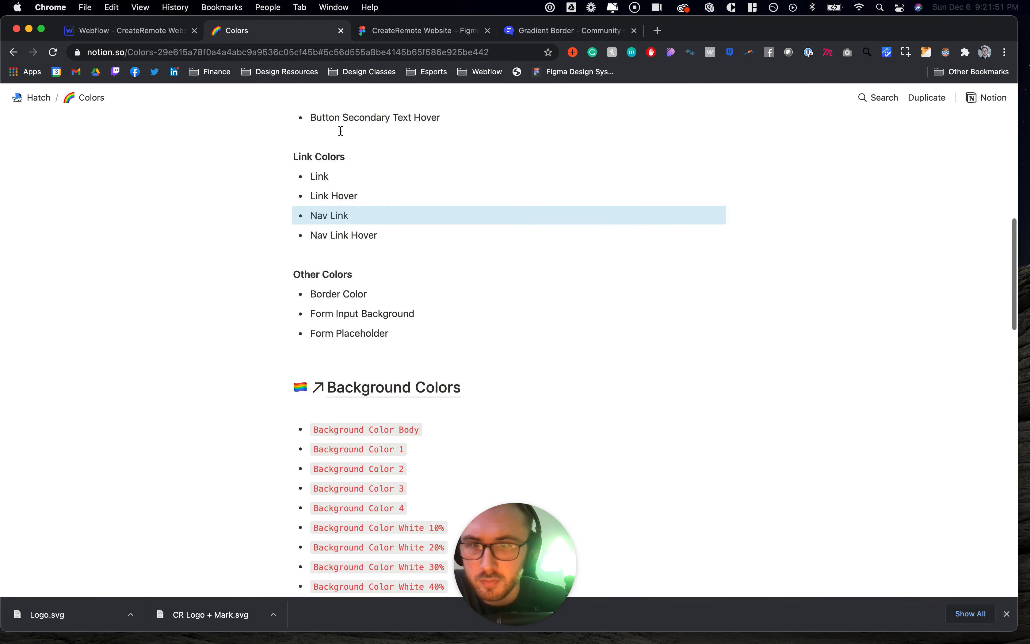
pyautogui.scroll(3, 341, 131)
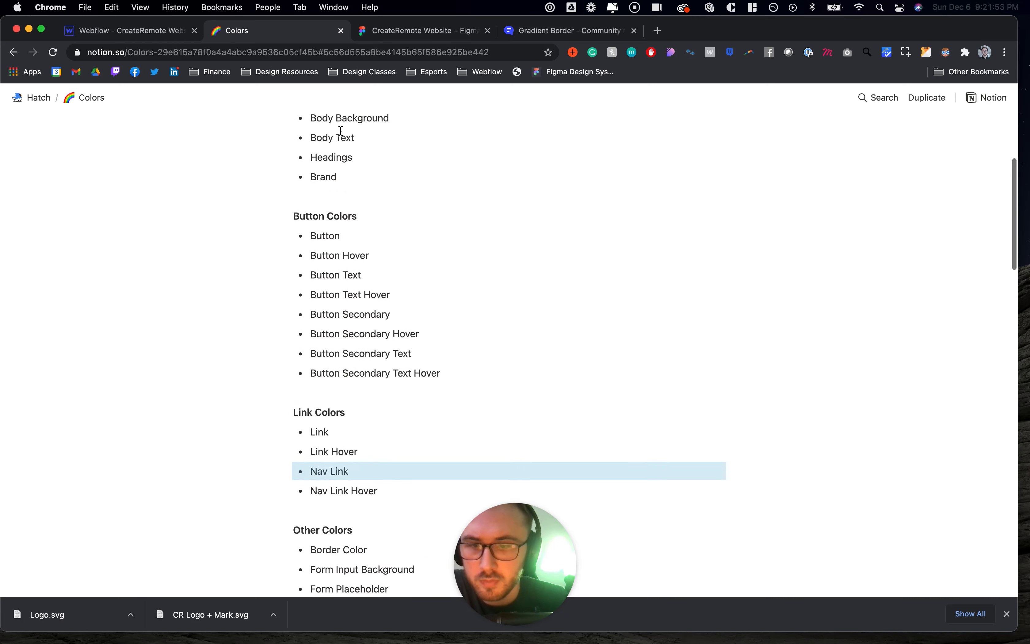
pyautogui.scroll(-10, 340, 131)
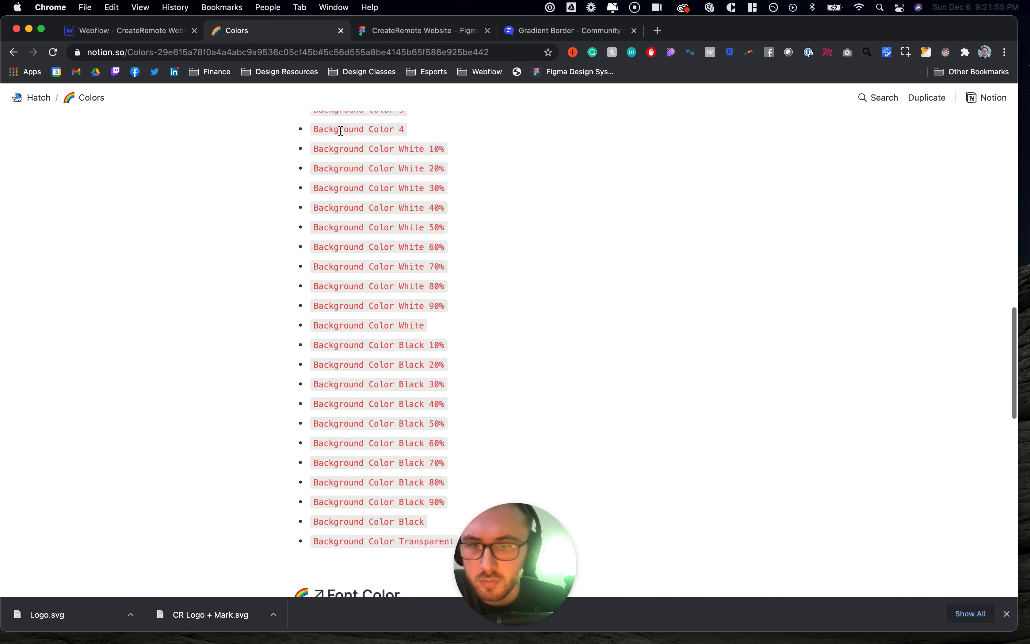
pyautogui.scroll(5, 340, 131)
pyautogui.click(340, 130)
pyautogui.scroll(-10, 374, 396)
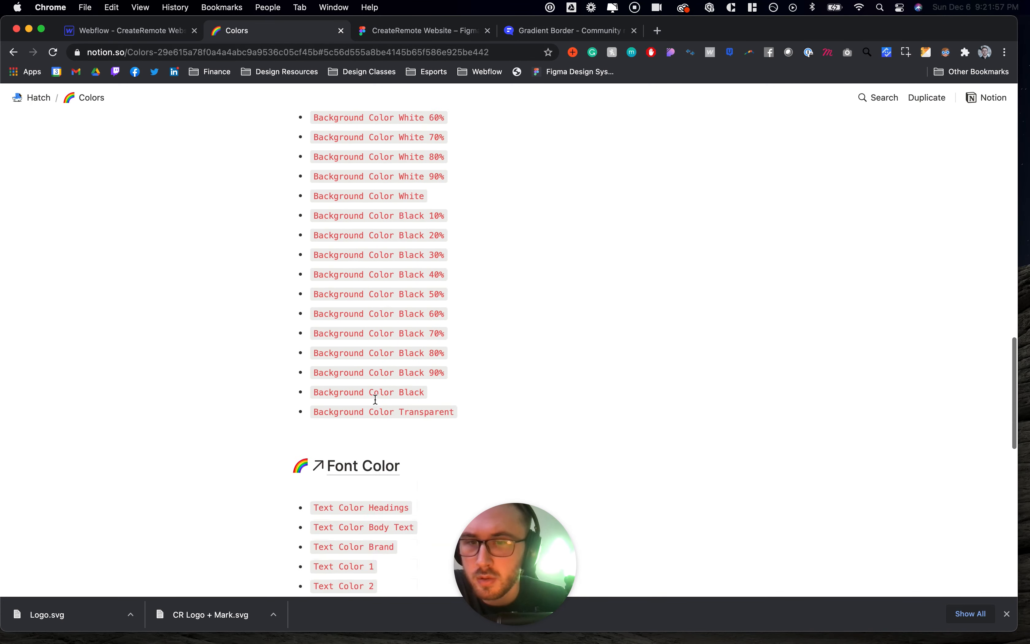
pyautogui.scroll(8, 374, 398)
pyautogui.doubleClick(380, 399)
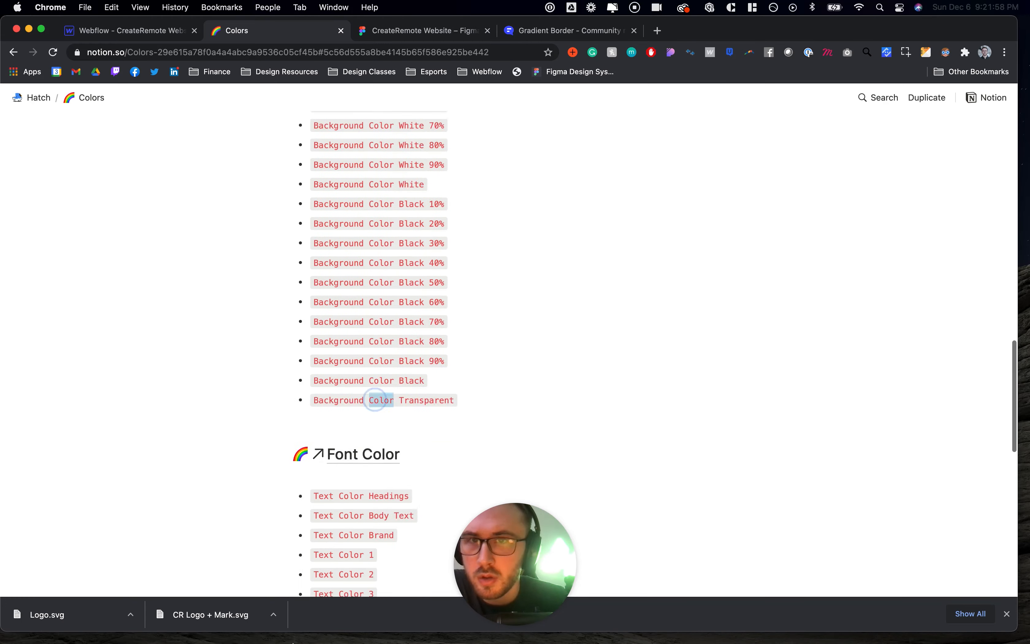
pyautogui.click(111, 32)
pyautogui.click(143, 34)
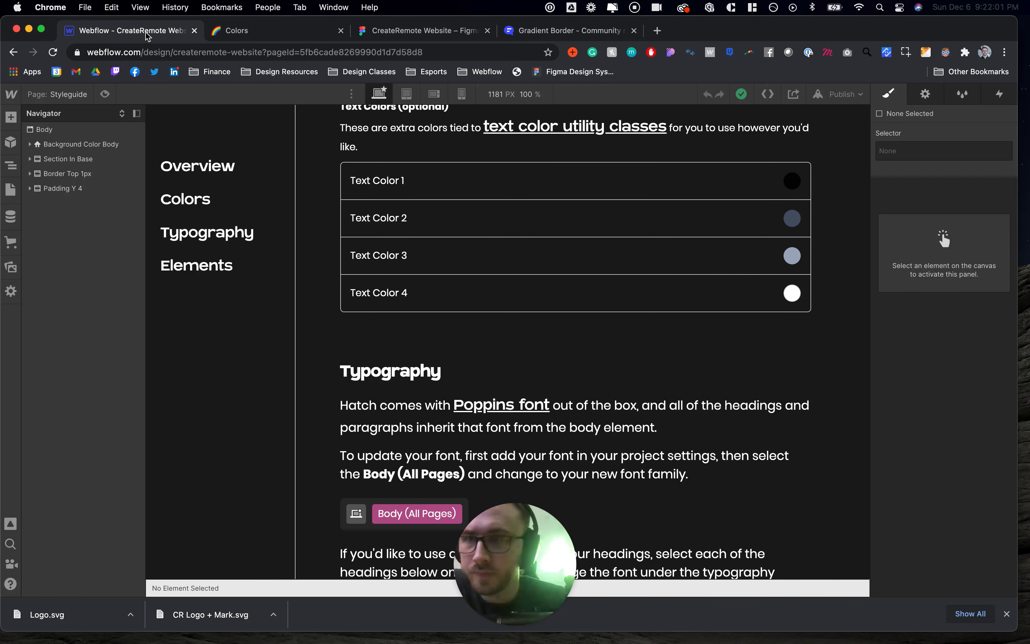
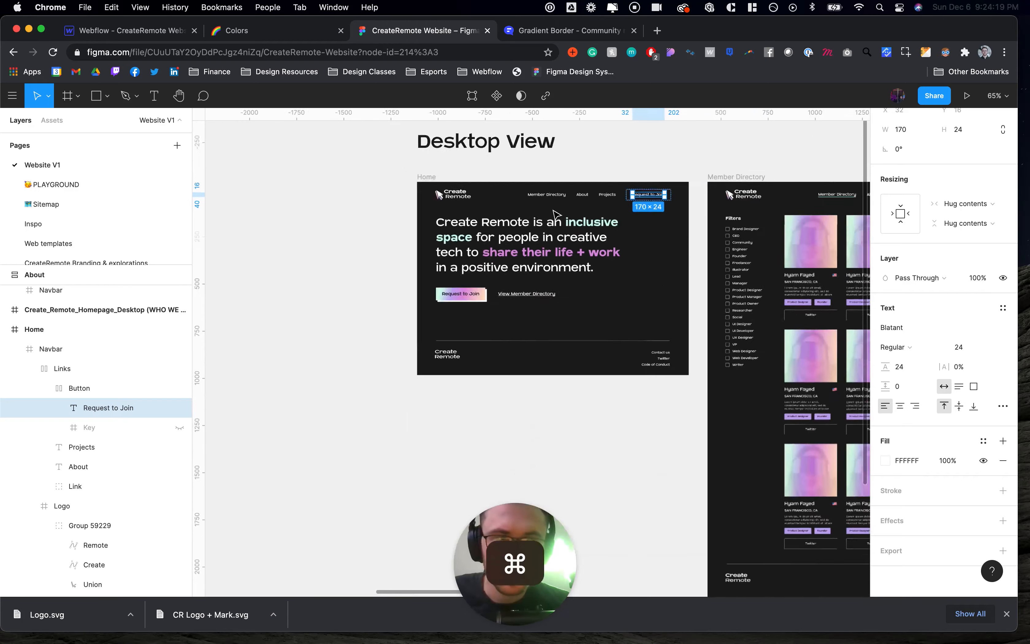
# Compare in Figma the text settings of the member card's Twitter button, the navbar's Request to Join button and the hero call-to-action
pyautogui.hscroll(5, 596, 255)
pyautogui.scroll(3, 551, 303)
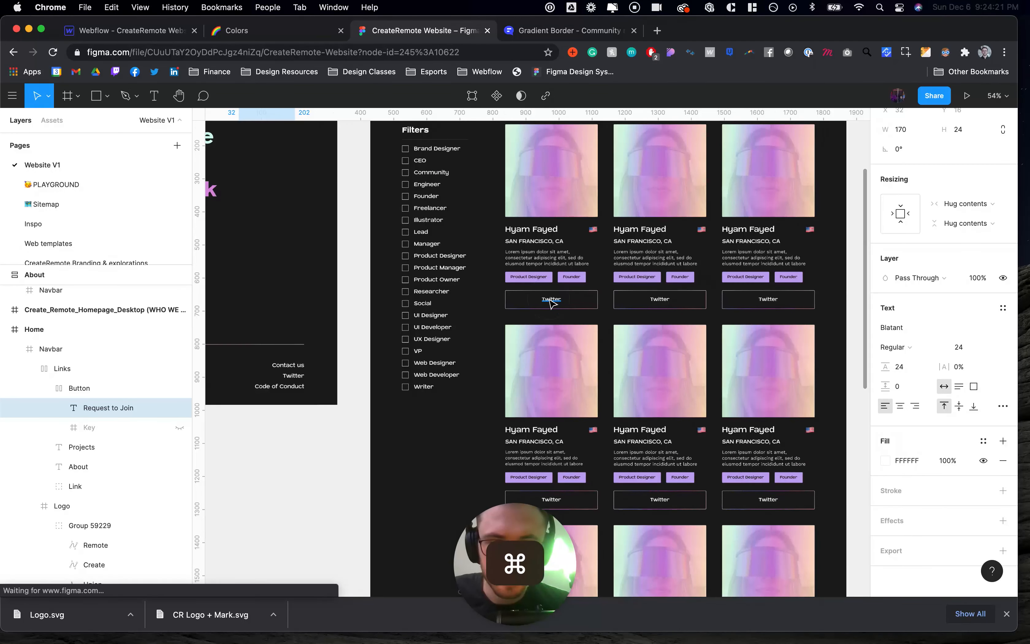
pyautogui.keyDown('super'); pyautogui.click(551, 299); pyautogui.keyUp('super')
pyautogui.scroll(3, 663, 298)
pyautogui.hscroll(-3, 664, 298)
pyautogui.scroll(1, 689, 292)
pyautogui.hscroll(-1, 690, 292)
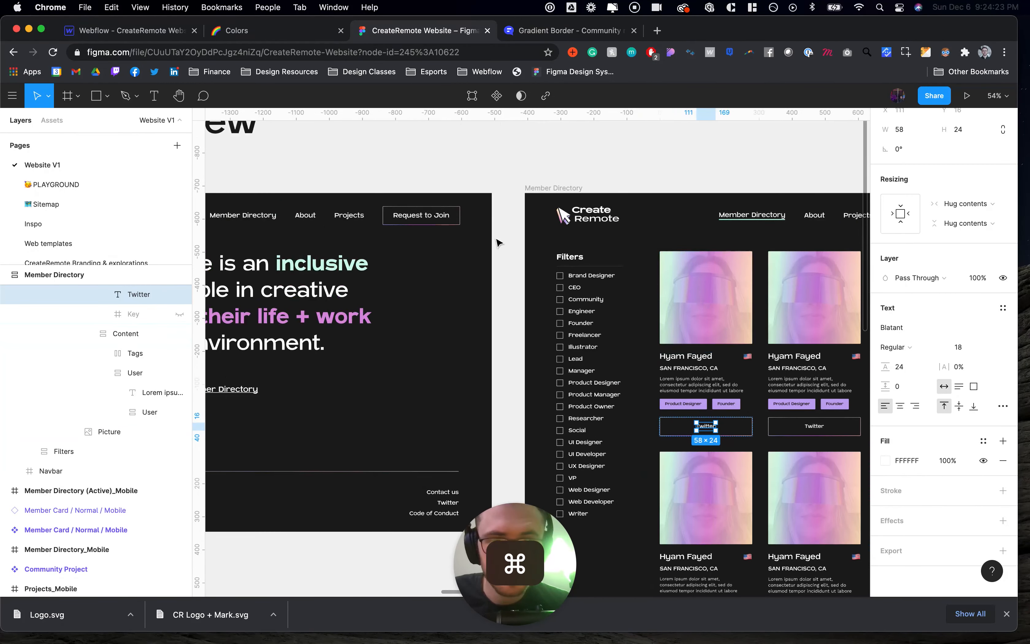
pyautogui.keyDown('super'); pyautogui.click(435, 222); pyautogui.keyUp('super')
pyautogui.scroll(-3, 564, 199)
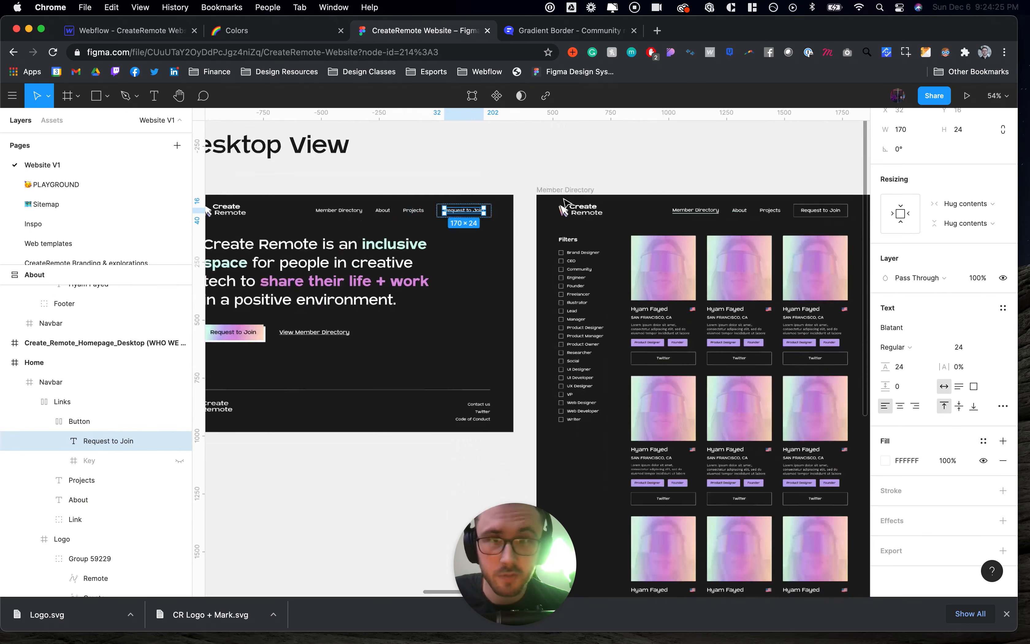
pyautogui.hscroll(-1, 298, 336)
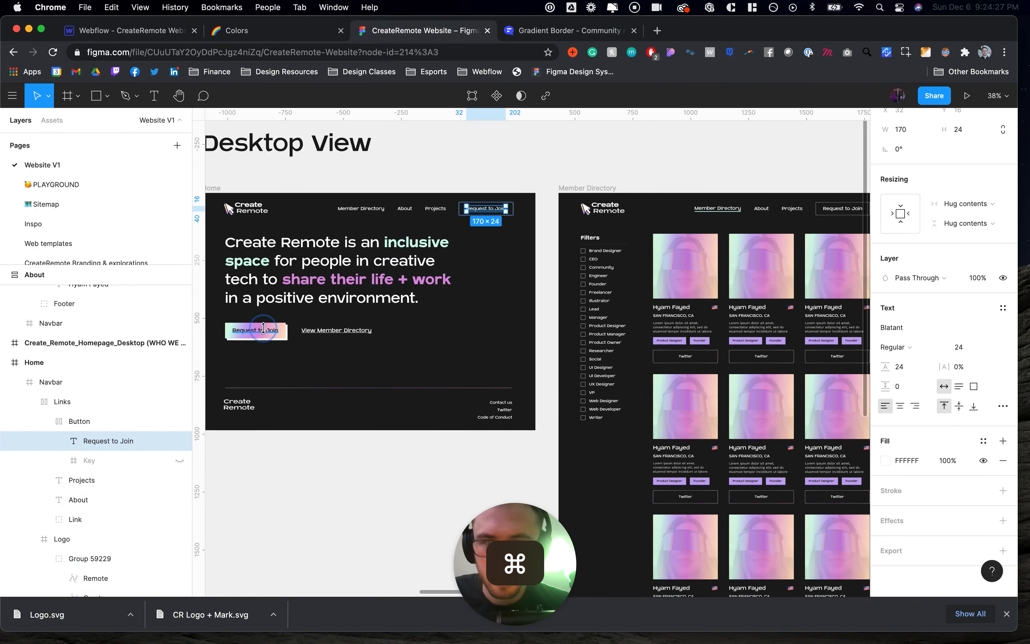
pyautogui.keyDown('super'); pyautogui.click(263, 328); pyautogui.keyUp('super')
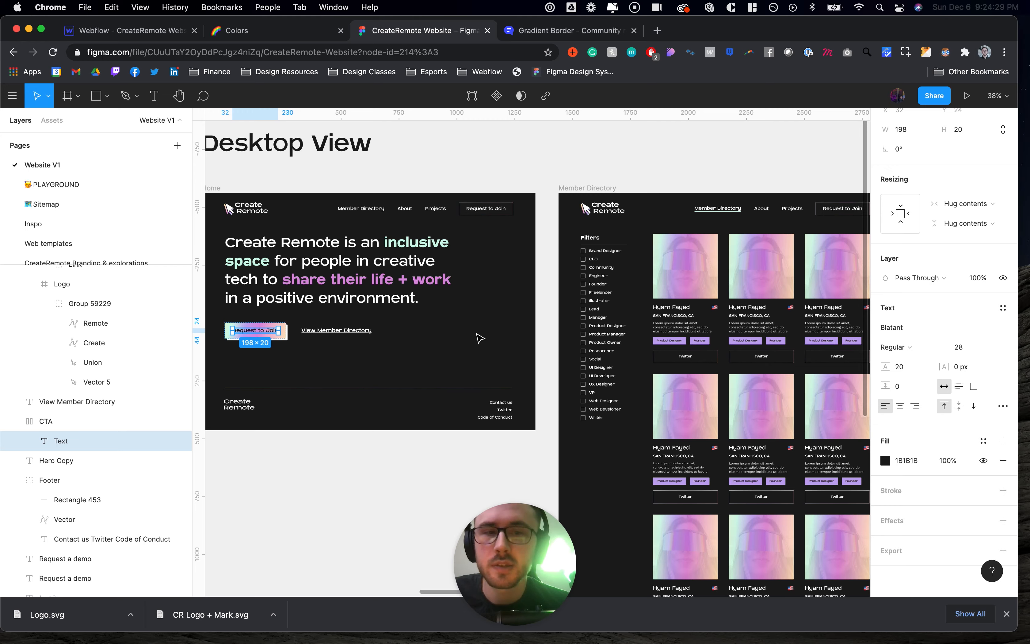
pyautogui.keyDown('super'); pyautogui.click(686, 357); pyautogui.keyUp('super')
pyautogui.scroll(3, 704, 376)
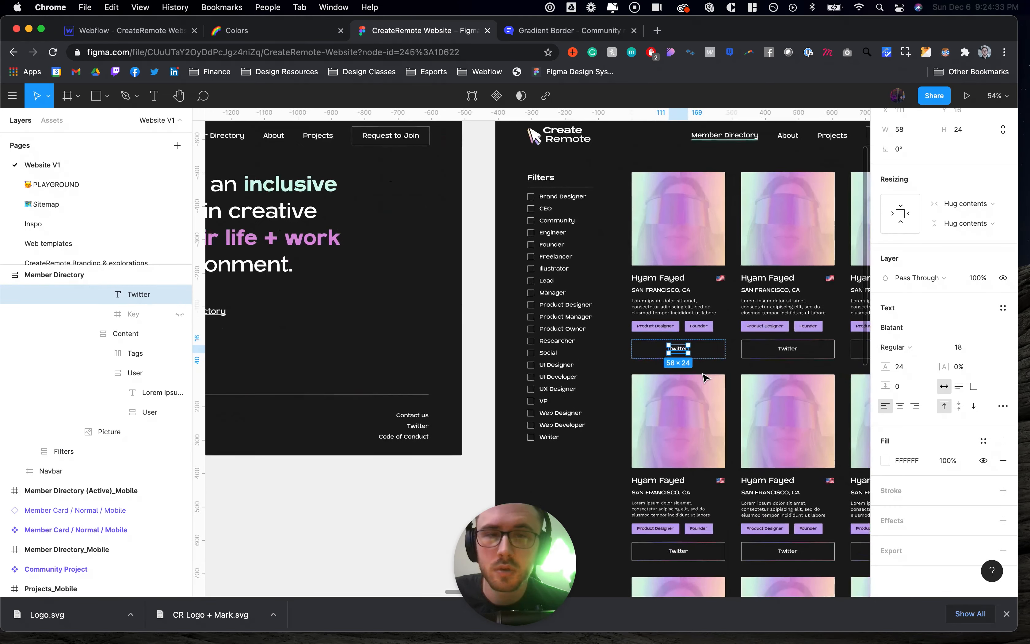
# Try a font size of 24 on the first member card's Twitter button label
pyautogui.click(971, 351)
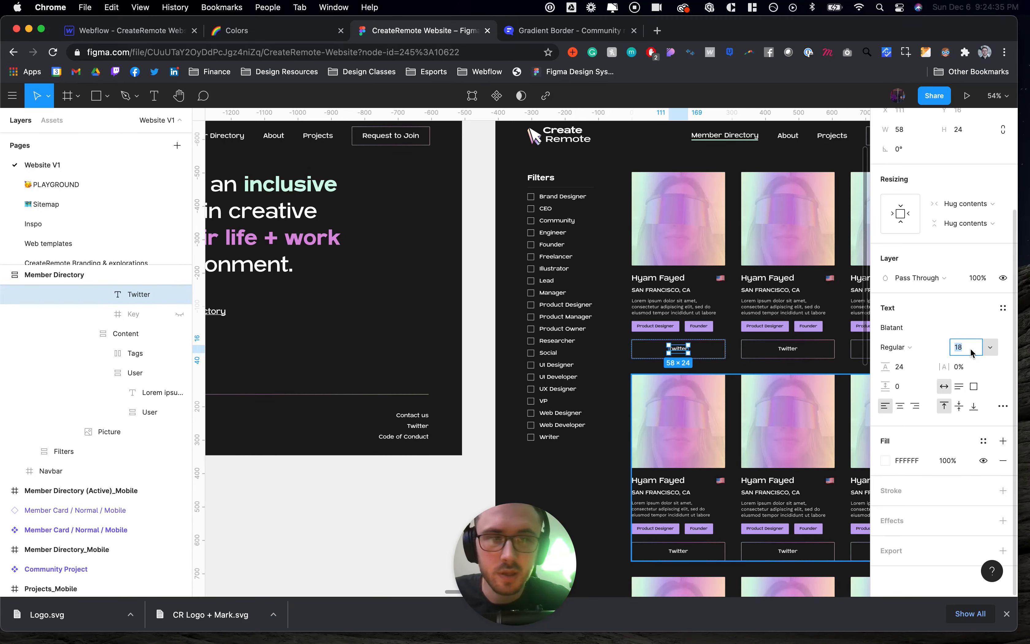
pyautogui.press('Up')
pyautogui.press('Up')
pyautogui.press('Up')
pyautogui.press('Up')
pyautogui.press('Up')
pyautogui.press('Up')
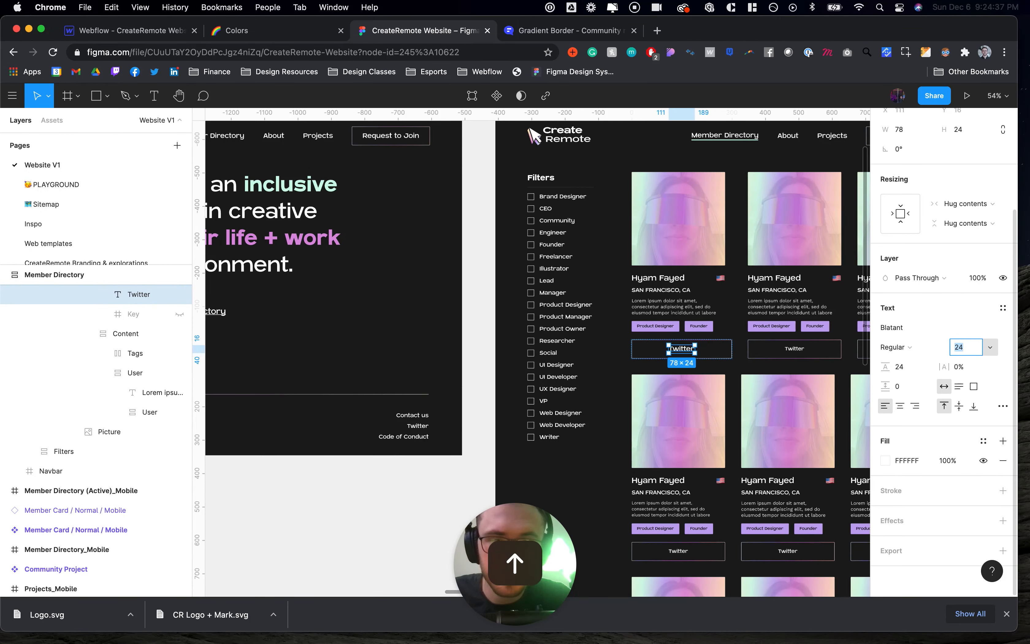
pyautogui.press('Up')
pyautogui.press('Down')
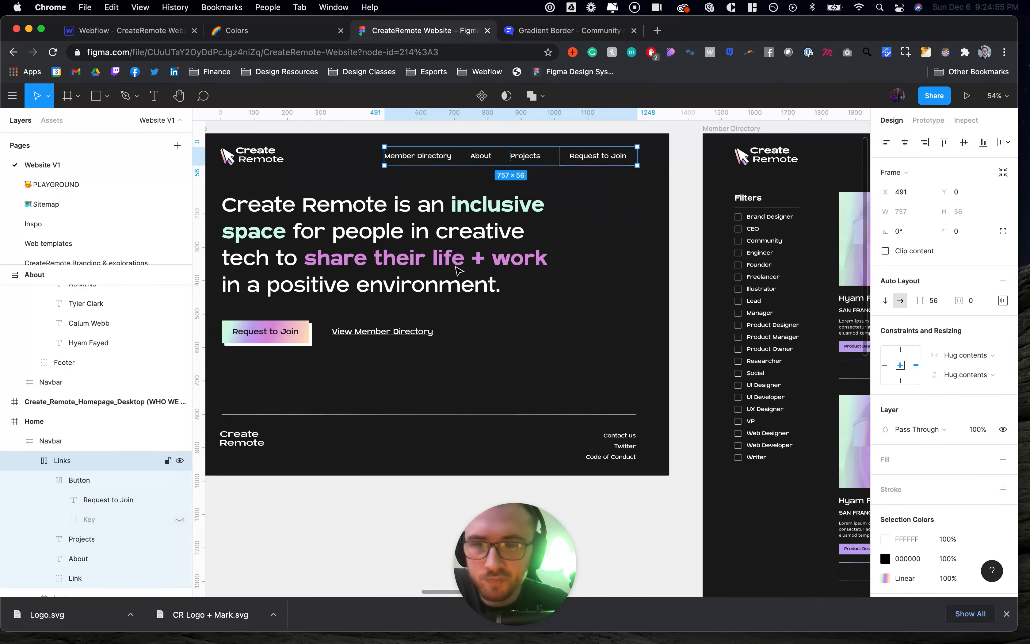
# Check the navbar link text in the Home and Member Directory frames, and compare the desktop page designs
pyautogui.click(382, 331)
pyautogui.keyDown('super'); pyautogui.click(525, 155); pyautogui.keyUp('super')
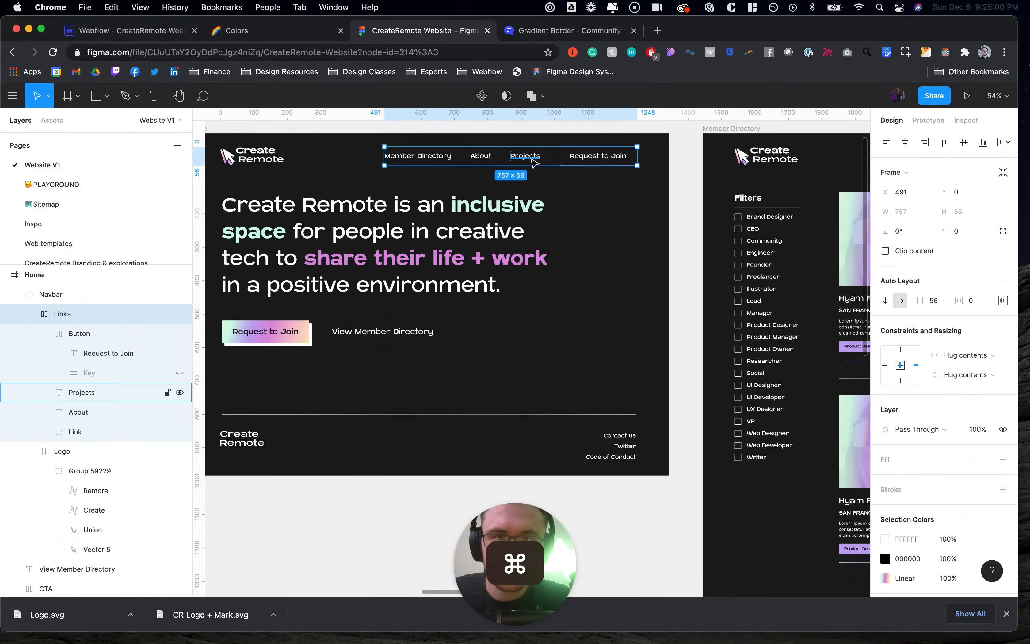
pyautogui.hscroll(10, 639, 277)
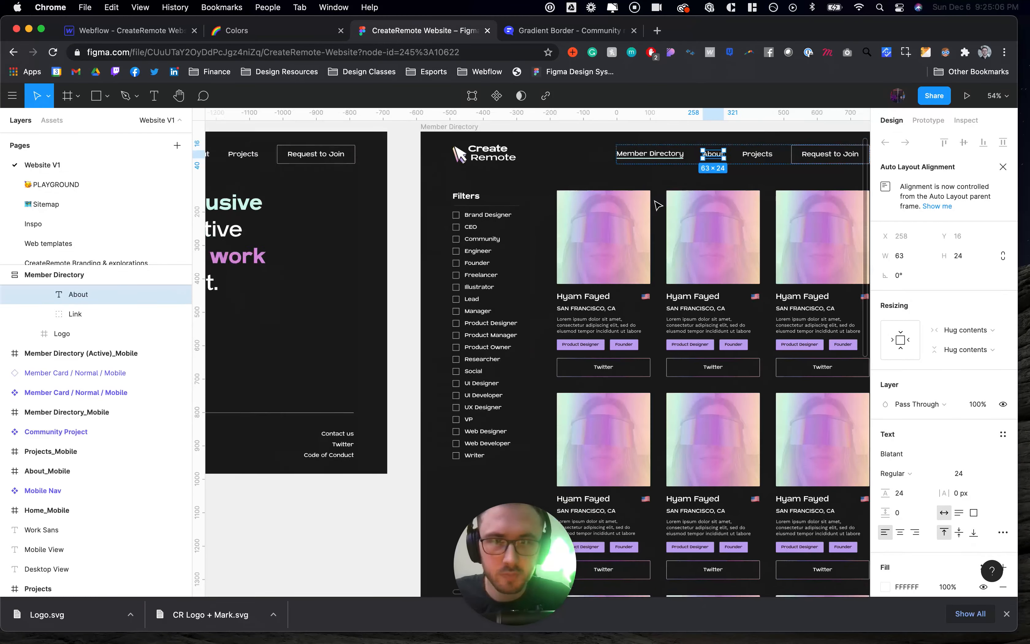
pyautogui.hscroll(-5, 543, 164)
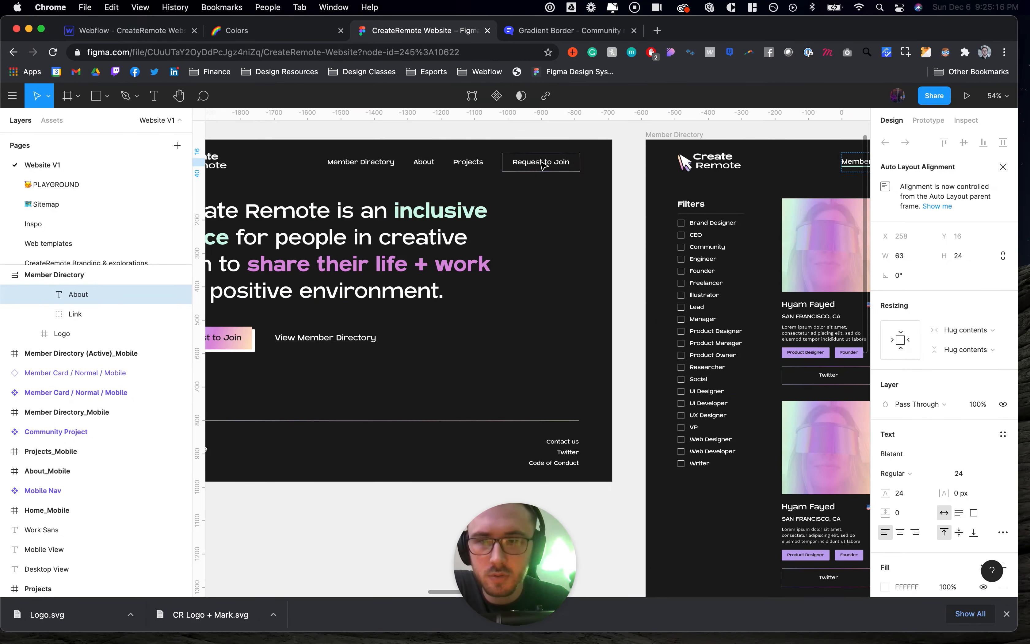
pyautogui.hscroll(10, 542, 164)
pyautogui.scroll(-3, 542, 164)
pyautogui.hscroll(10, 543, 164)
pyautogui.scroll(-3, 543, 164)
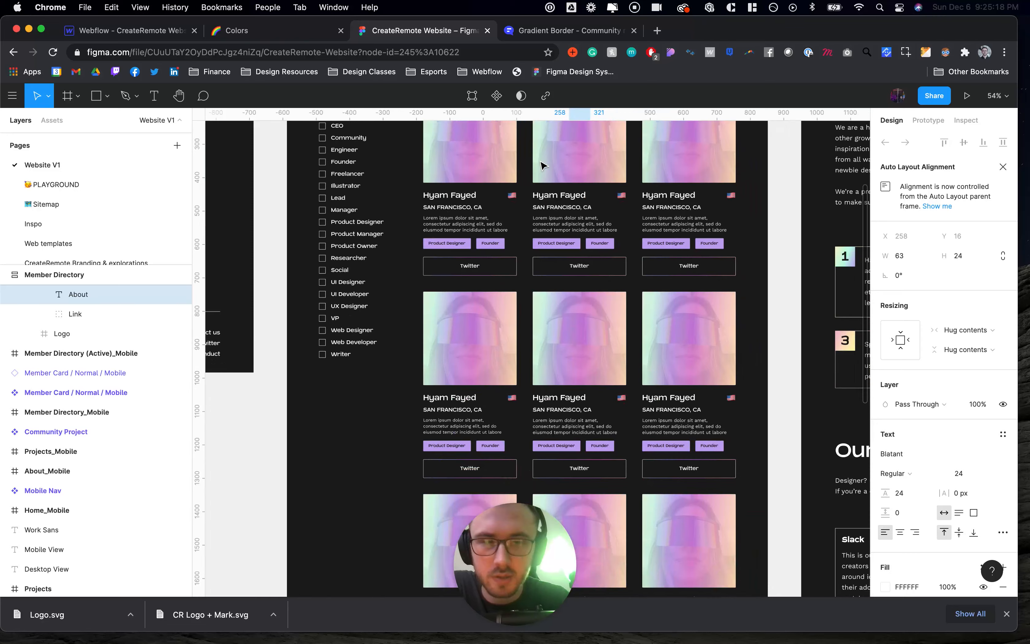
pyautogui.keyDown('ctrl'); pyautogui.scroll(-5, 543, 164); pyautogui.keyUp('ctrl')
pyautogui.keyDown('ctrl'); pyautogui.scroll(-5, 543, 164); pyautogui.keyUp('ctrl')
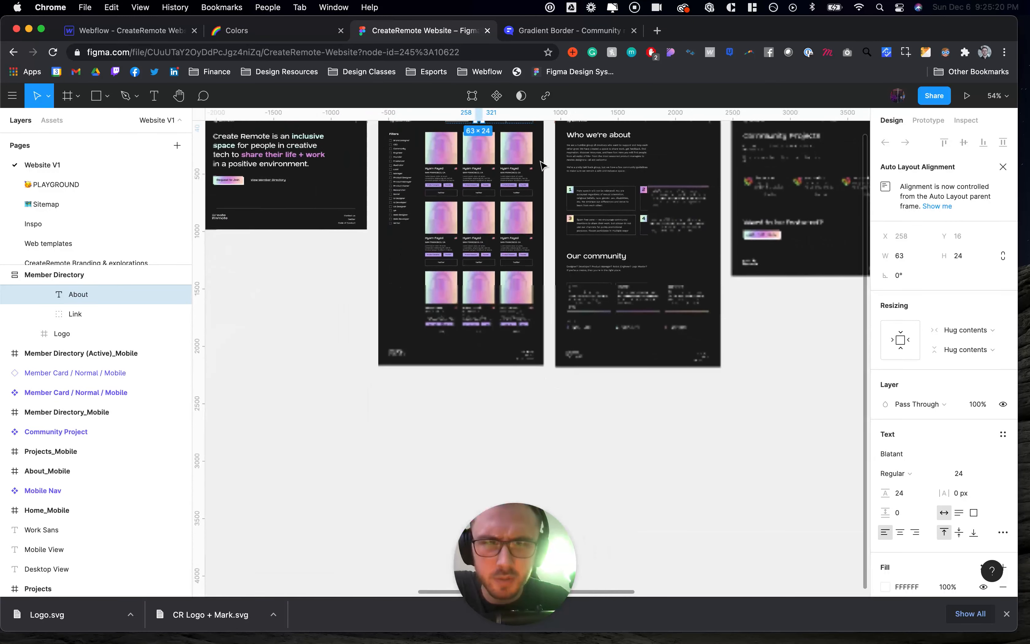
pyautogui.hscroll(-6, 542, 164)
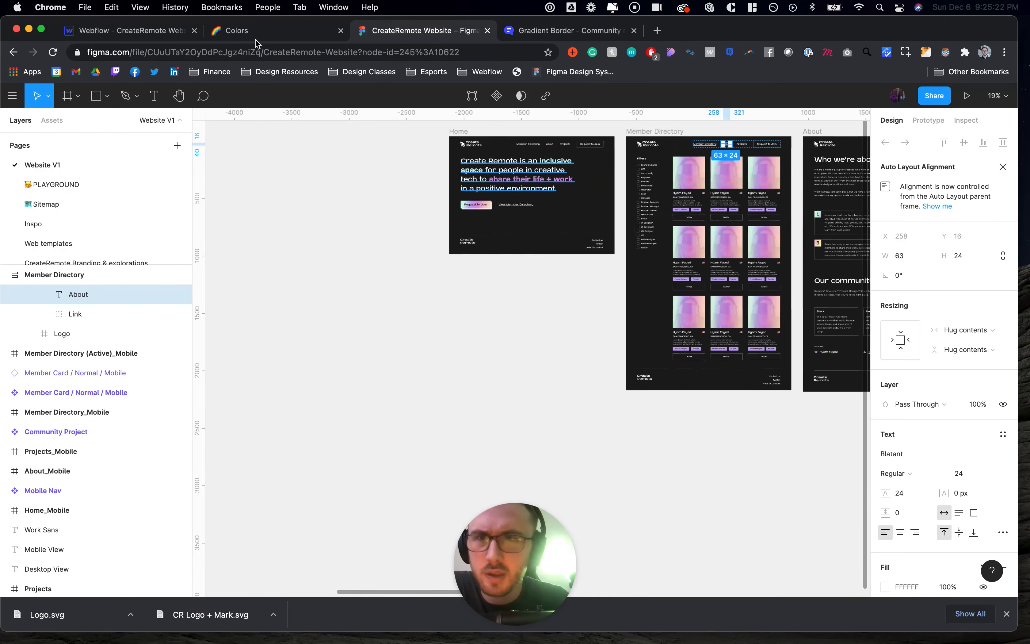
# Switch to the Webflow Styleguide and set the large Secondary button's font size to 1.5 rem
pyautogui.click(149, 31)
pyautogui.scroll(-5, 443, 225)
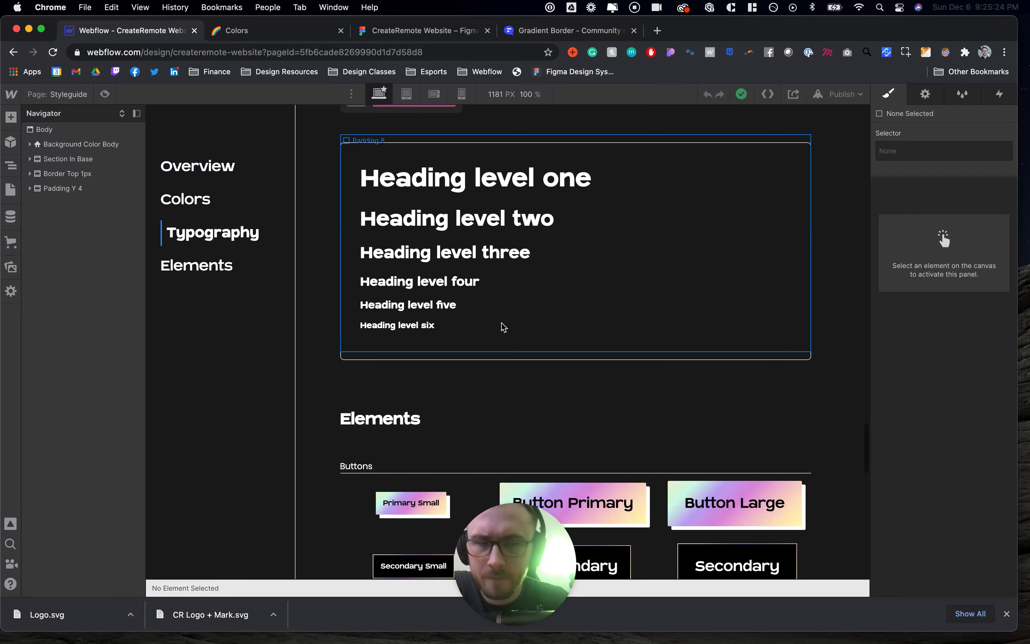
pyautogui.click(753, 472)
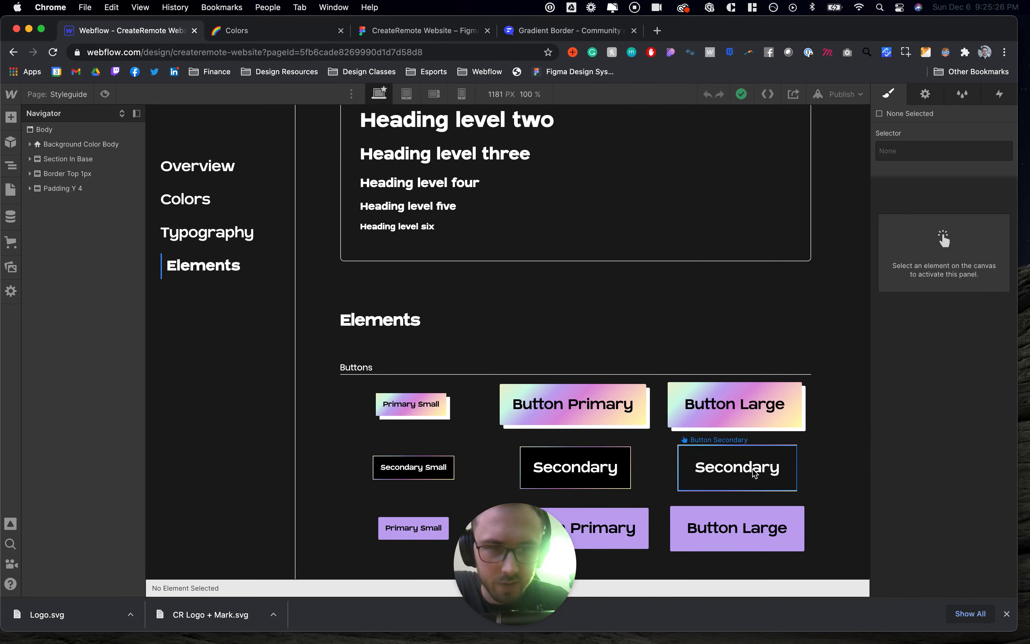
pyautogui.click(753, 473)
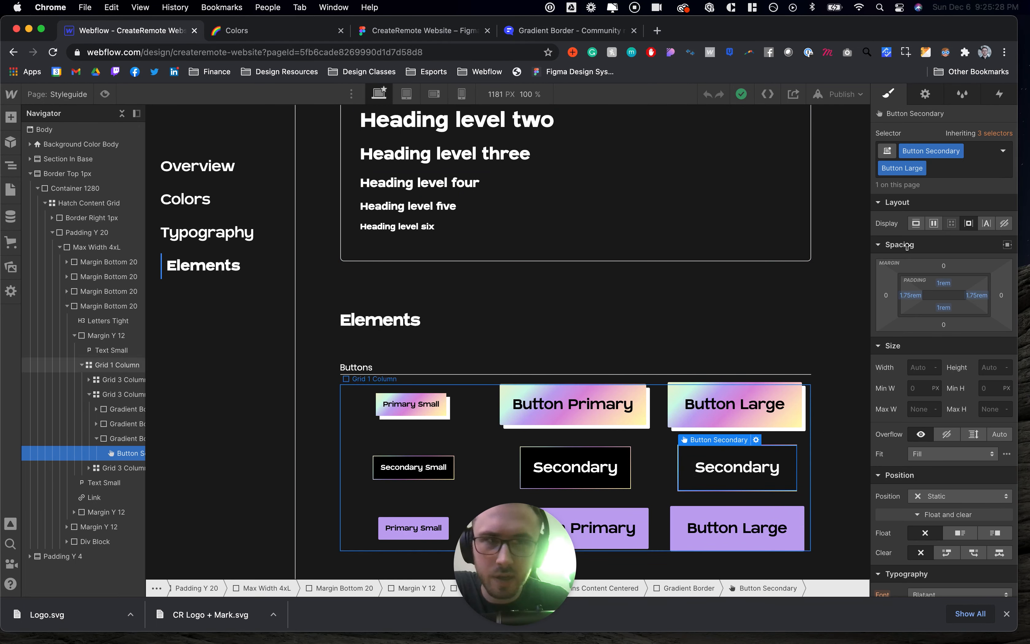
pyautogui.scroll(-5, 909, 494)
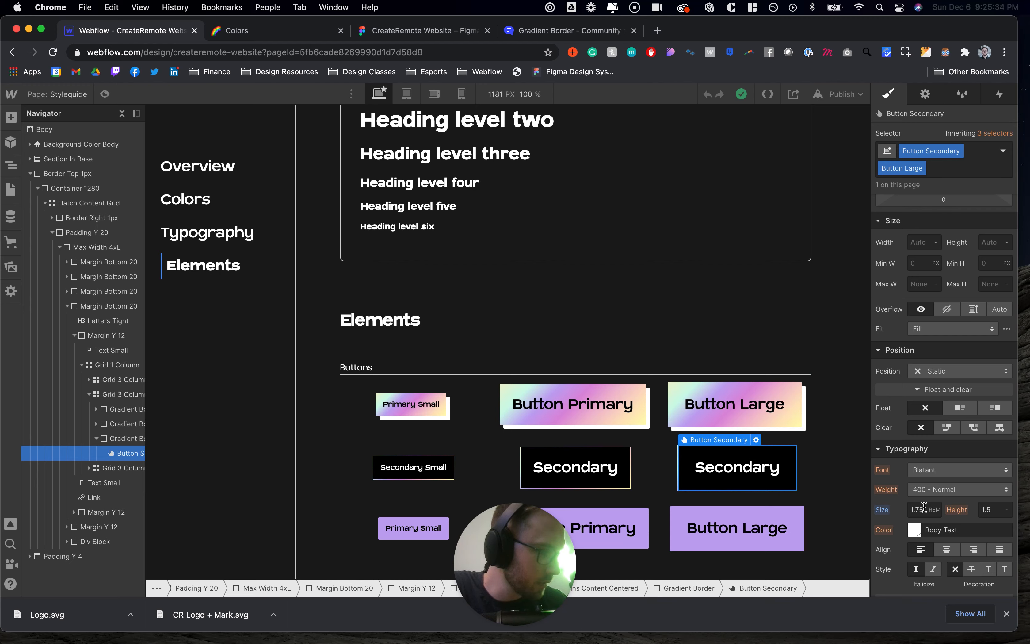
pyautogui.click(924, 508)
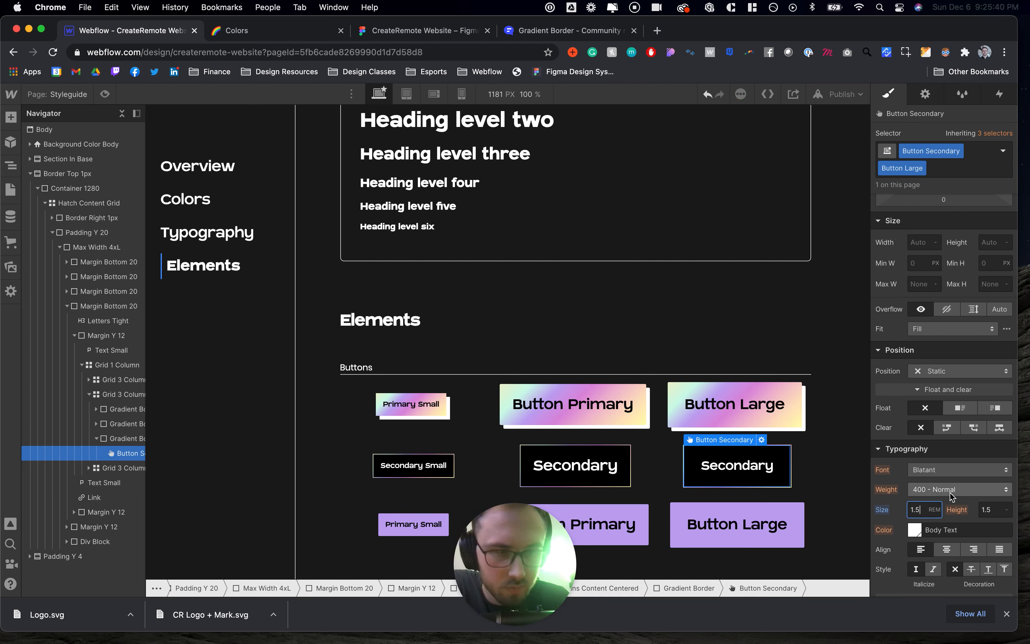
# Compare the default and large Secondary buttons' font sizes, and check the member card's Twitter button label in Figma
pyautogui.click(604, 473)
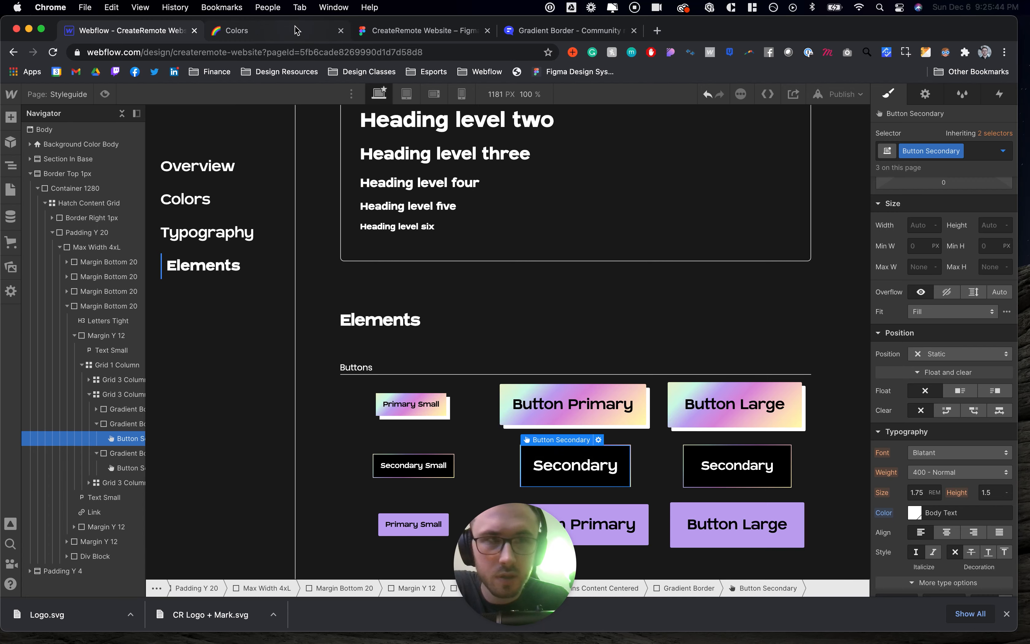
pyautogui.click(757, 466)
pyautogui.click(611, 469)
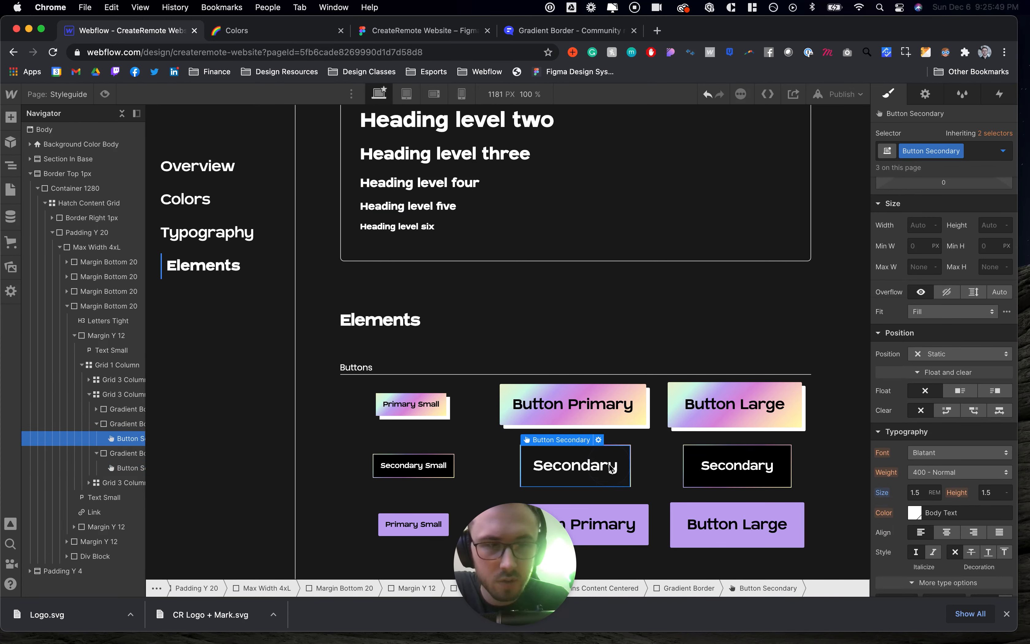
pyautogui.click(415, 30)
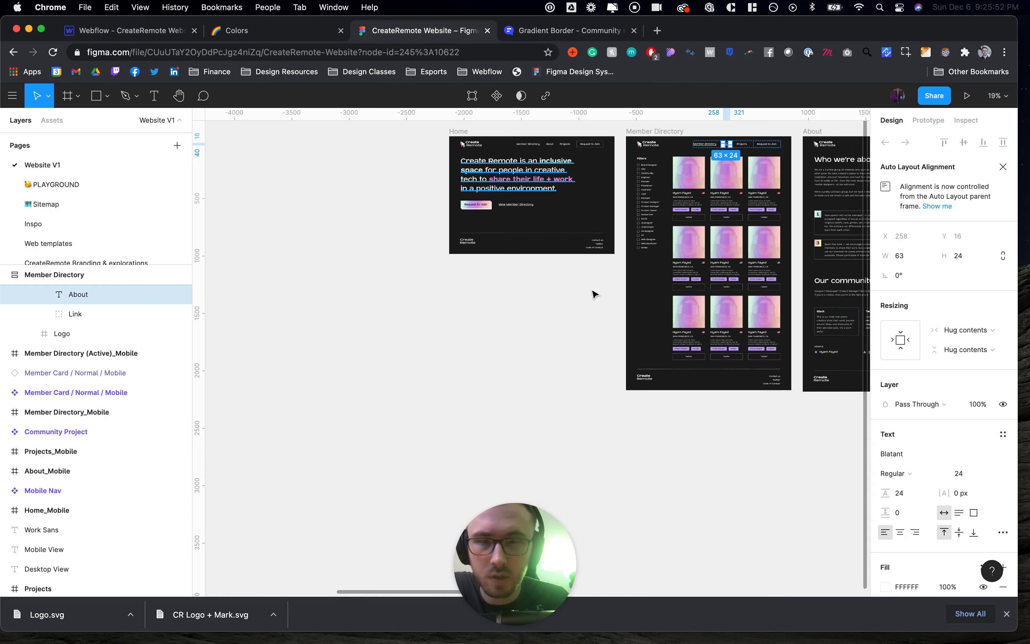
pyautogui.scroll(5, 744, 156)
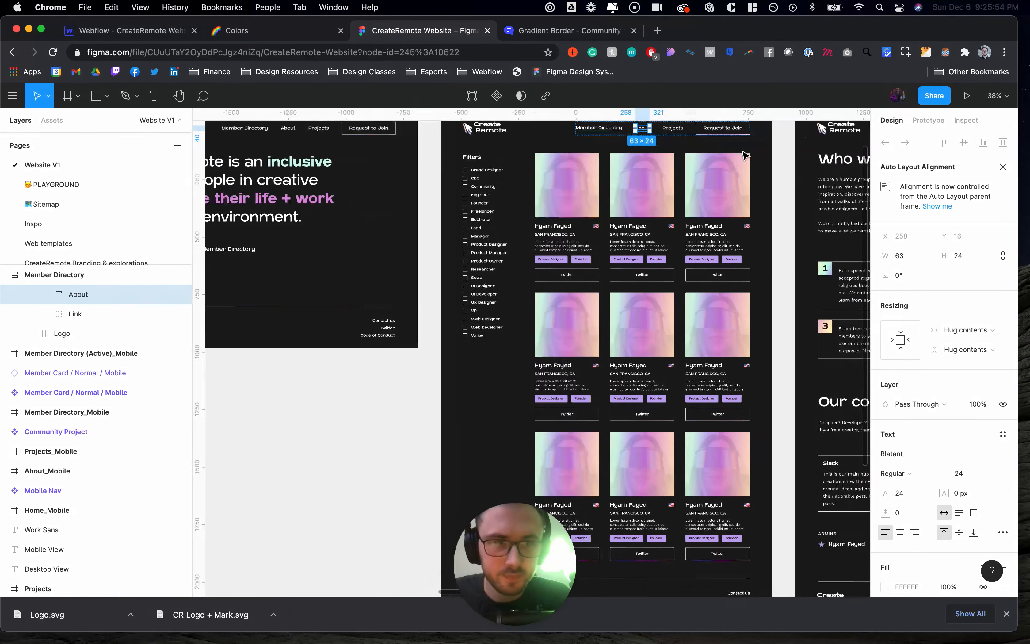
pyautogui.keyDown('super'); pyautogui.click(528, 273); pyautogui.keyUp('super')
pyautogui.hscroll(-10, 529, 275)
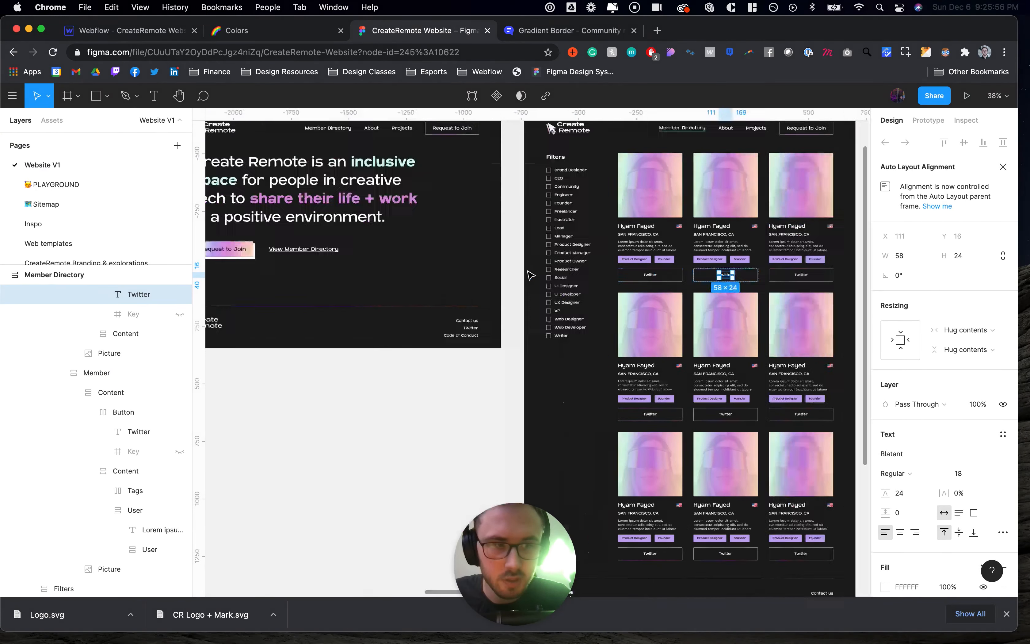
# Return to Webflow and set the default Secondary button's font size to 1.125 rem
pyautogui.click(166, 30)
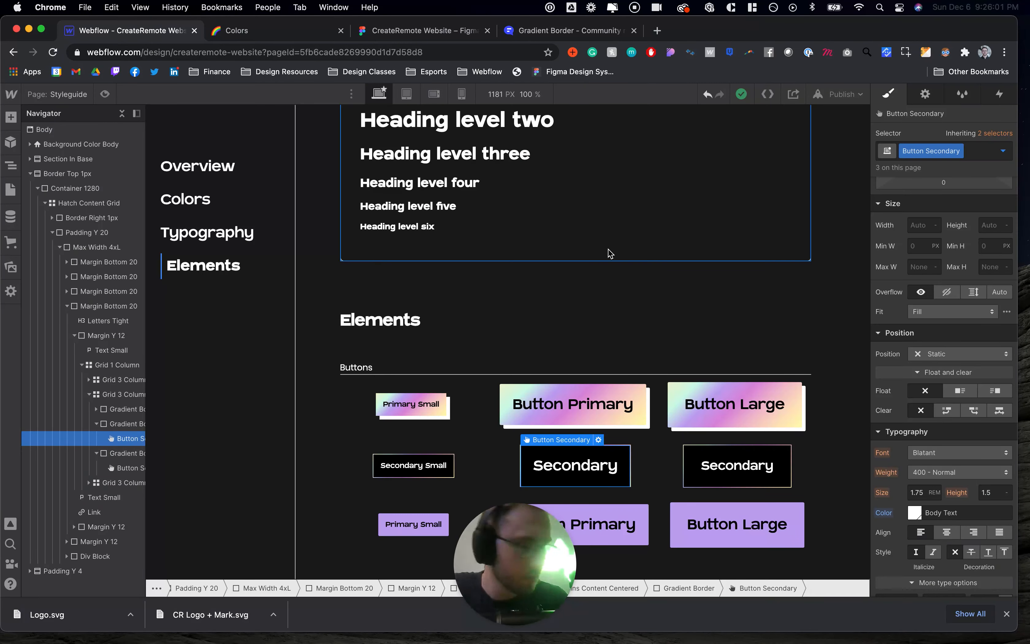
pyautogui.click(922, 491)
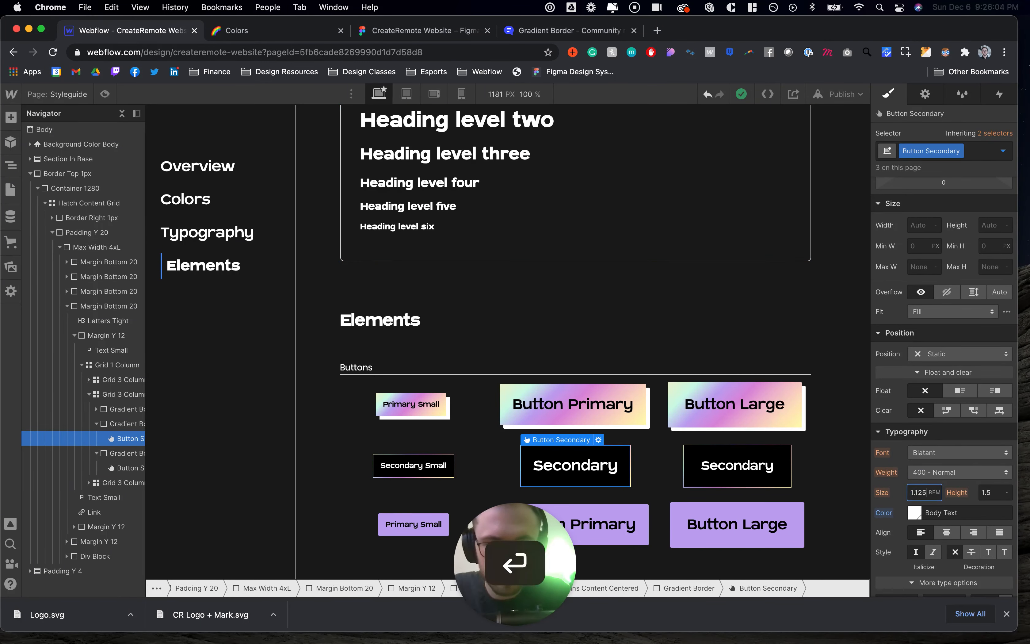
pyautogui.click(414, 465)
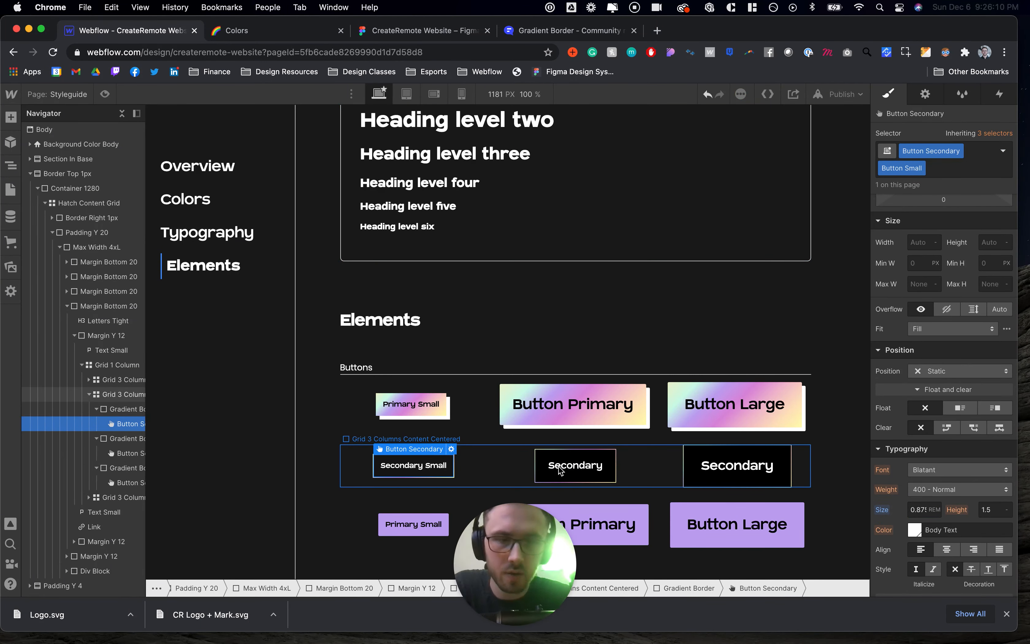
pyautogui.doubleClick(705, 465)
pyautogui.write('Button')
pyautogui.press('BackSpace')
pyautogui.press('BackSpace')
pyautogui.press('BackSpace')
pyautogui.press('BackSpace')
pyautogui.press('BackSpace')
pyautogui.press('BackSpace')
pyautogui.press('BackSpace')
pyautogui.click(528, 339)
pyautogui.click(820, 470)
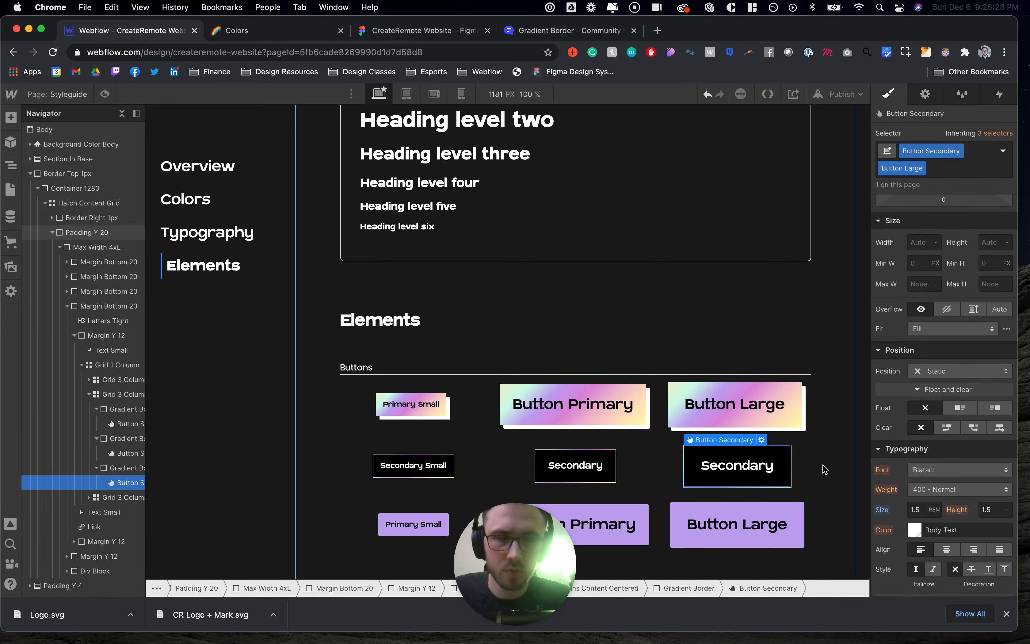
# Copy the large Secondary button together with its Gradient Border wrapper
pyautogui.click(737, 461)
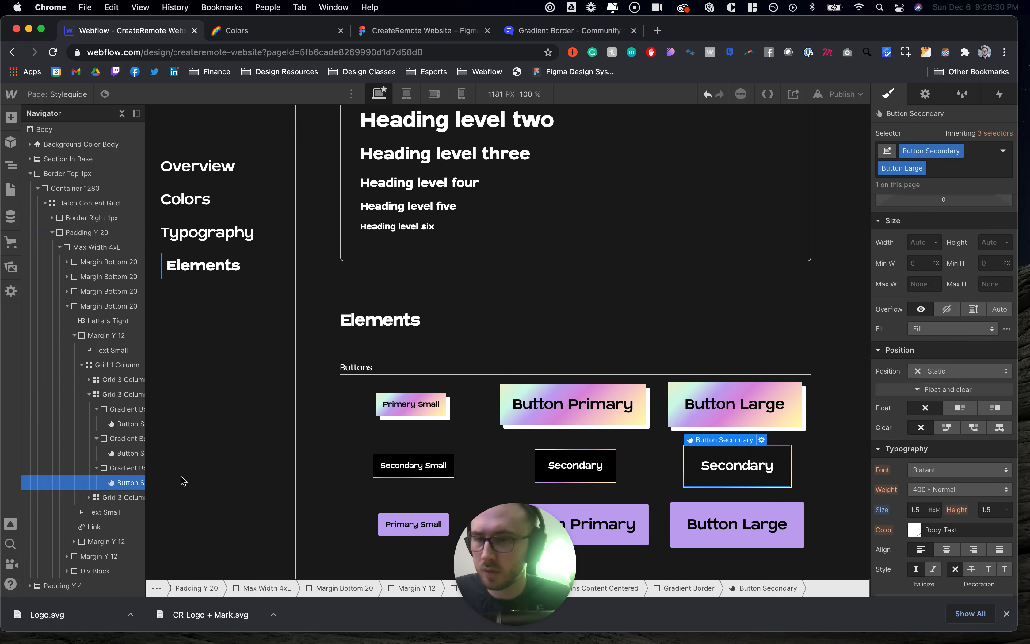
pyautogui.click(114, 471)
pyautogui.press('super+c')
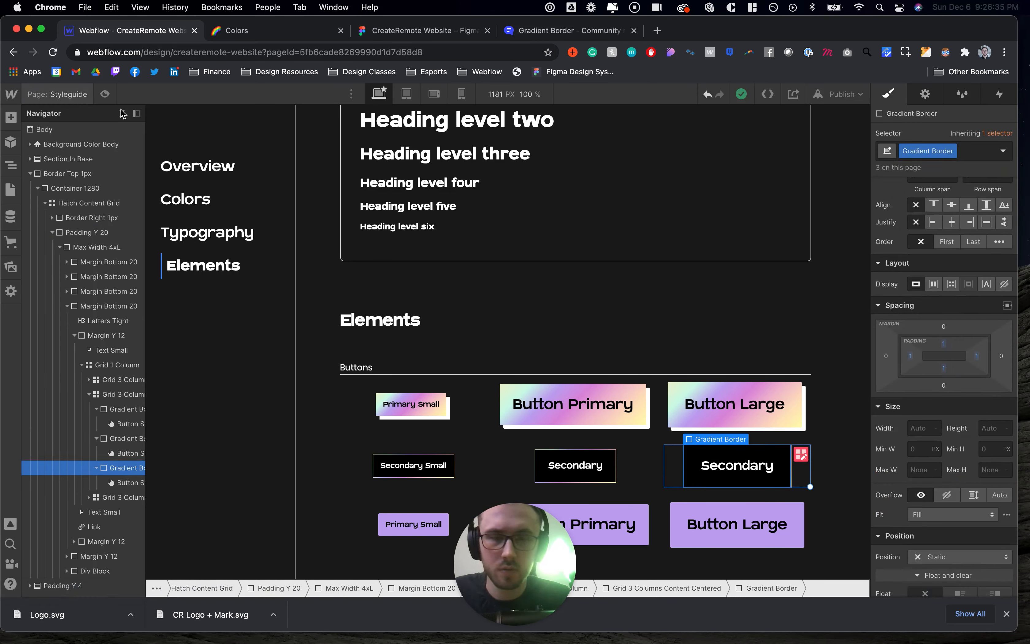
# Compare the large Secondary button's padding with the Request to Join button in the Home frame's navbar in Figma
pyautogui.click(723, 471)
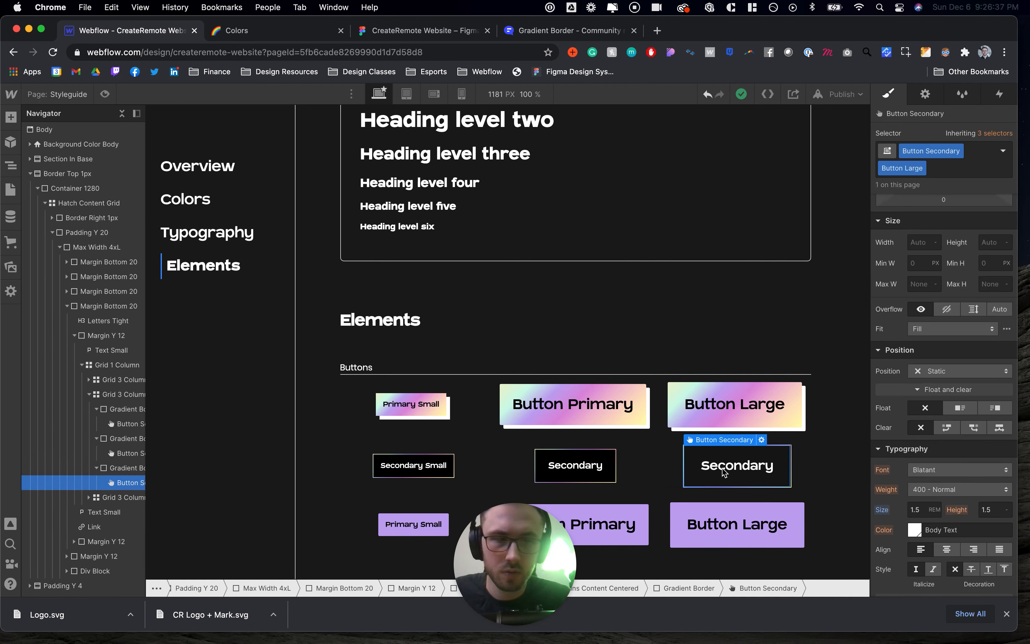
pyautogui.scroll(3, 917, 330)
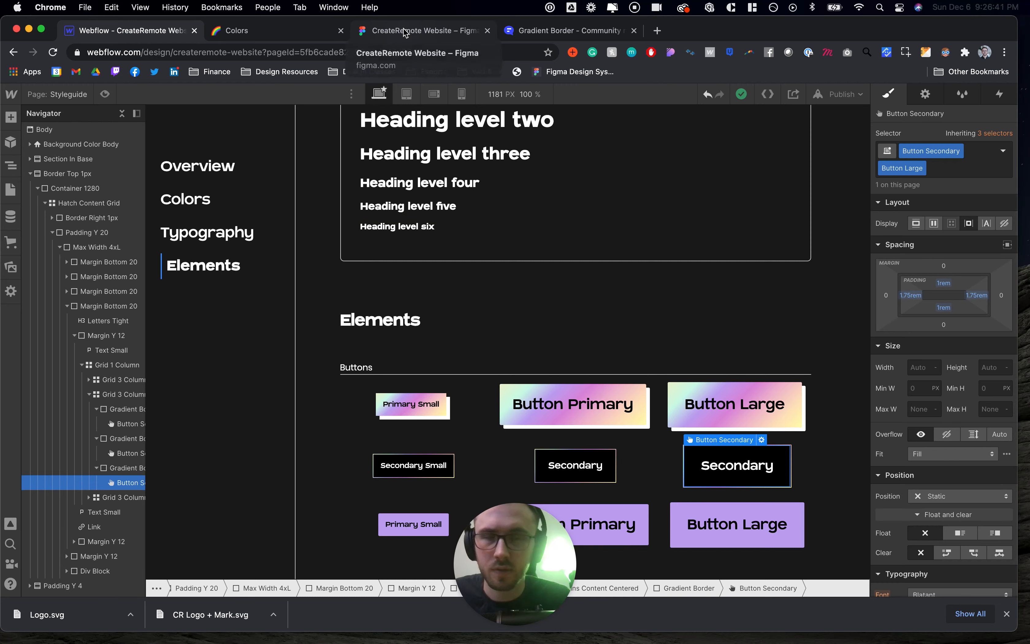
pyautogui.click(382, 35)
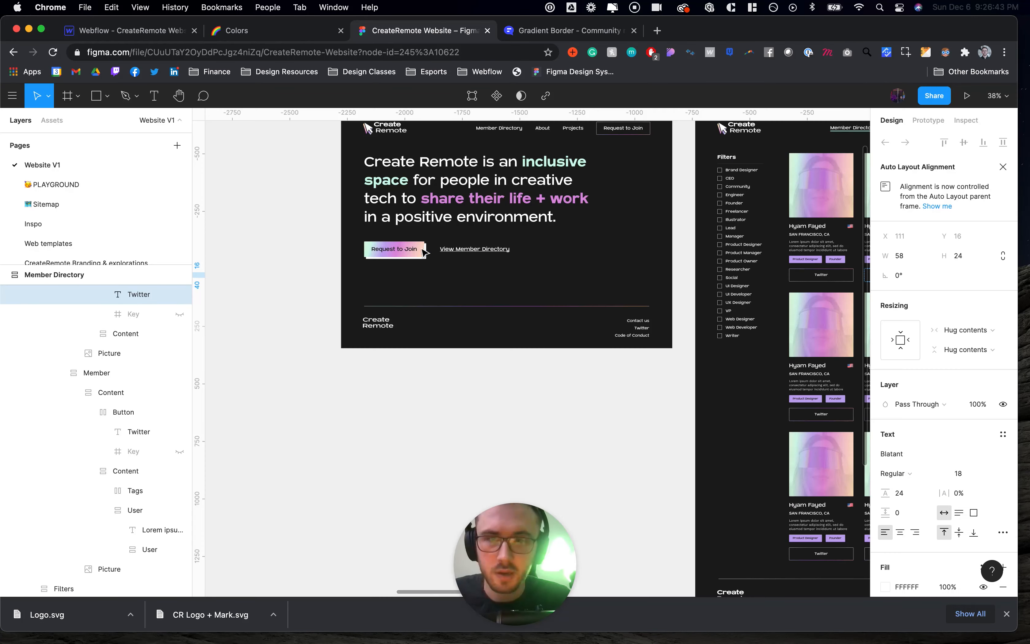
pyautogui.scroll(5, 392, 255)
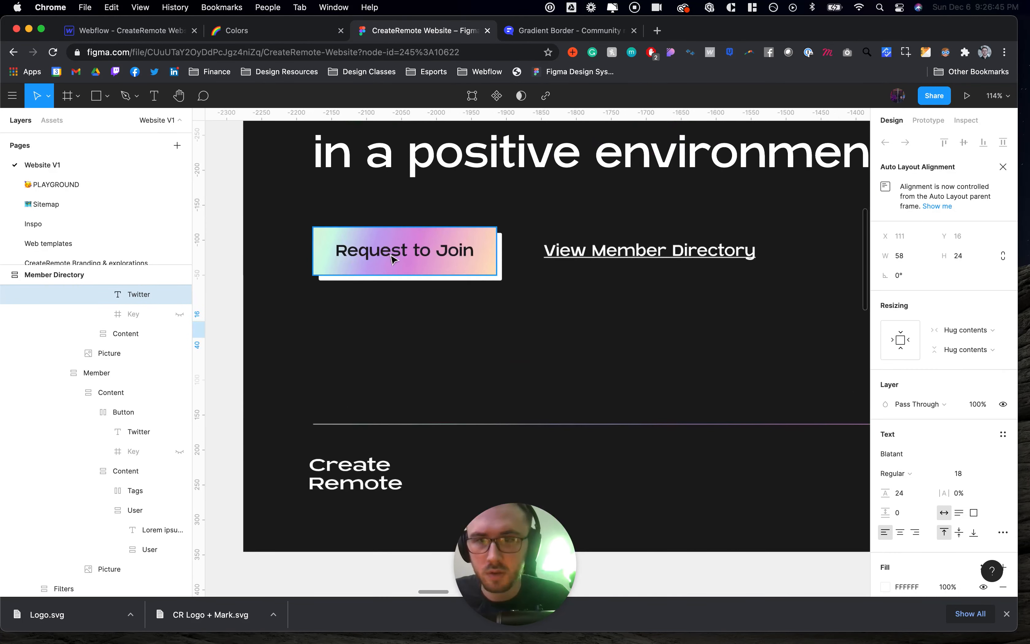
pyautogui.scroll(-4, 393, 258)
pyautogui.scroll(5, 374, 254)
pyautogui.hscroll(4, 425, 249)
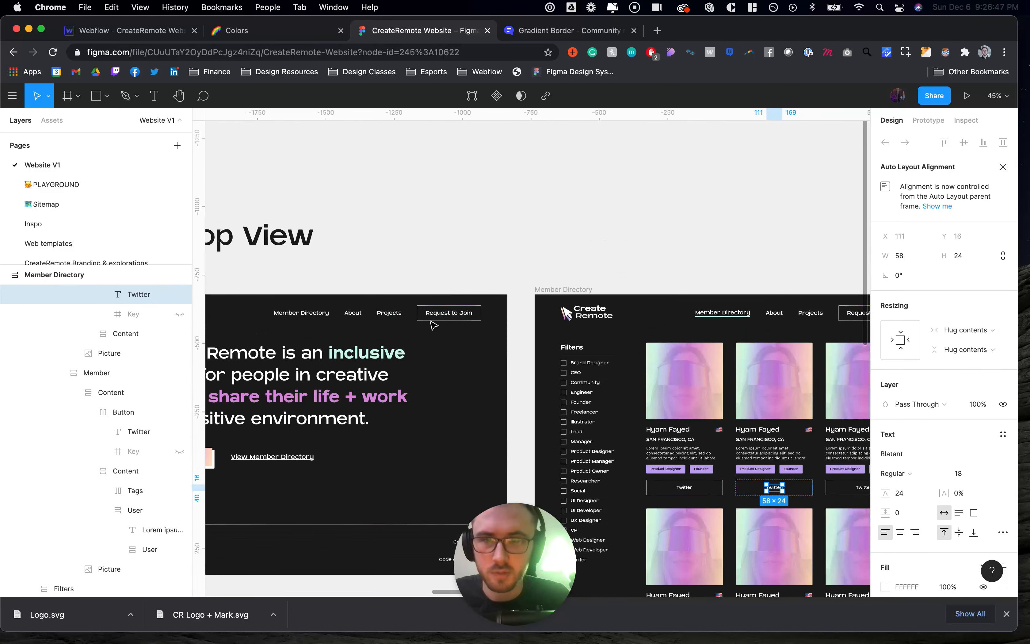
pyautogui.scroll(5, 442, 310)
pyautogui.keyDown('super'); pyautogui.click(445, 296); pyautogui.keyUp('super')
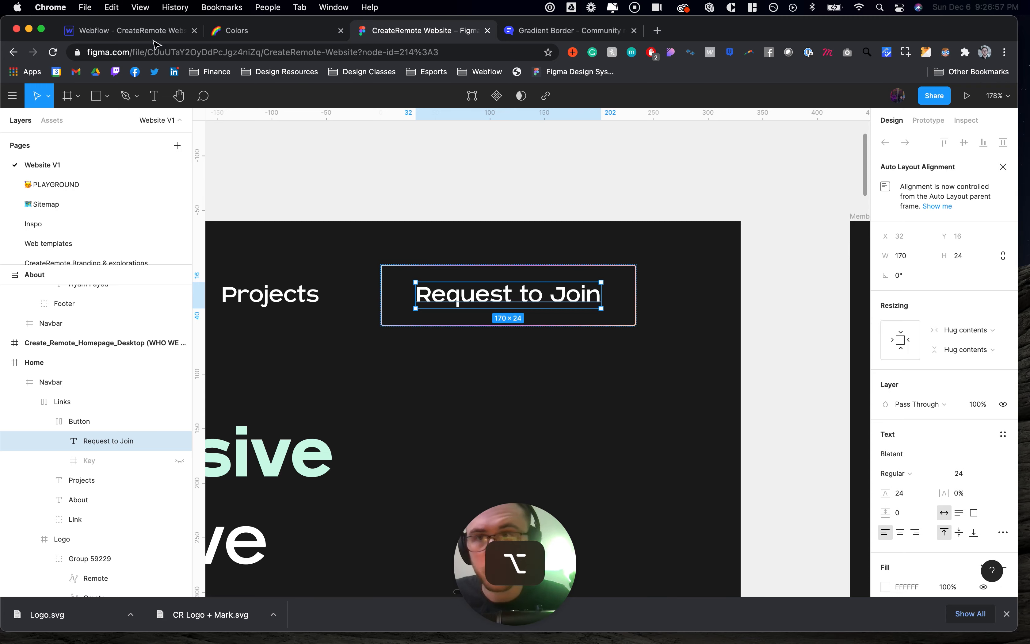
# Back in Webflow, try 2 rem side padding on the large Secondary button, and reset both sides to inherit from Button Secondary
pyautogui.click(135, 31)
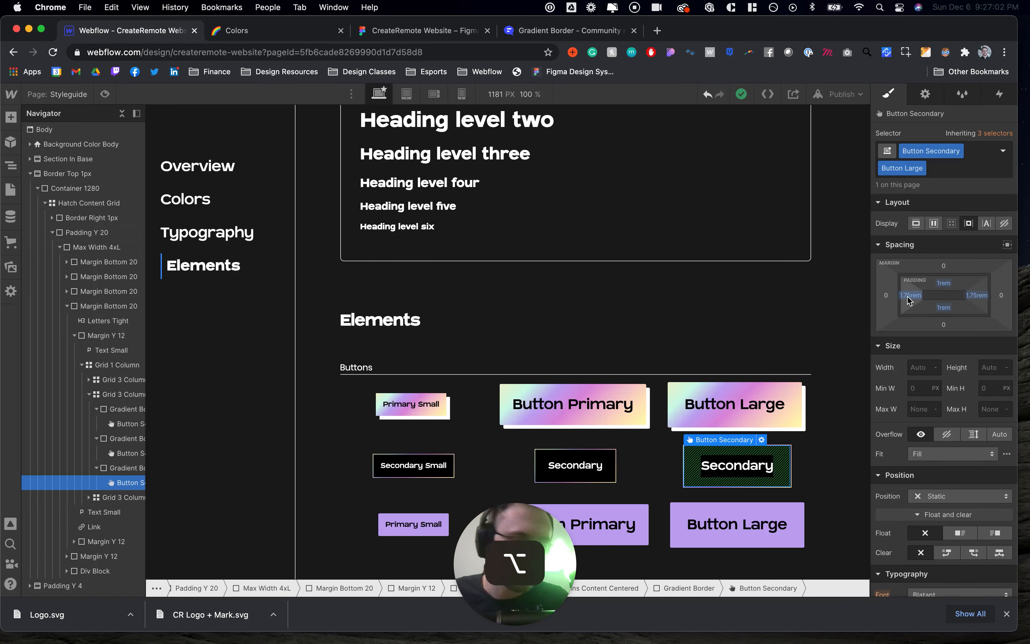
pyautogui.keyDown('alt'); pyautogui.click(910, 294); pyautogui.keyUp('alt')
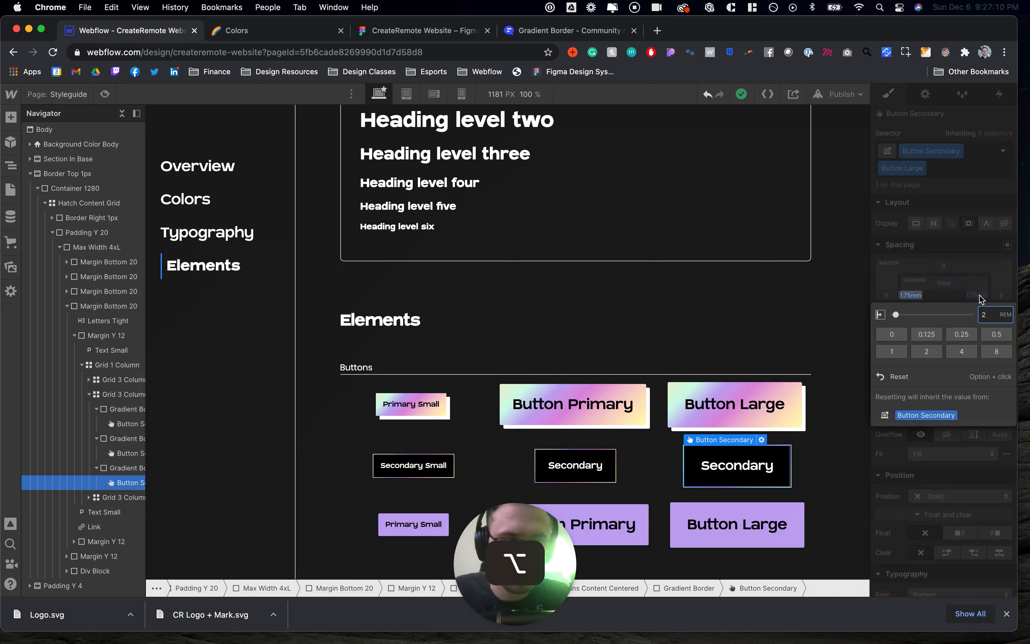
pyautogui.write('2')
pyautogui.press('Return')
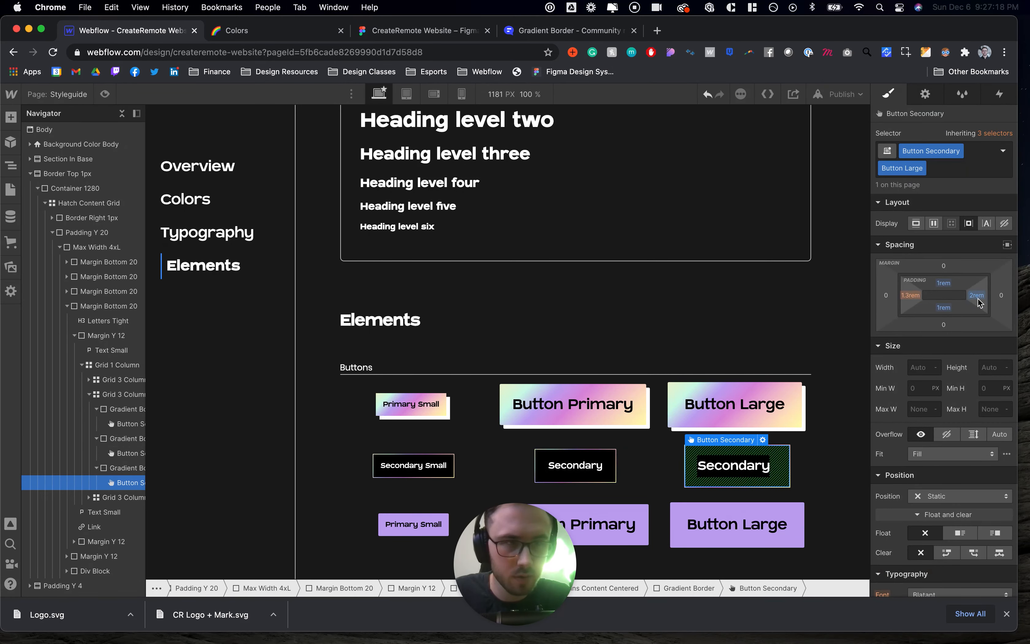
# Set the default Secondary button's left and right padding to 2 rem
pyautogui.click(575, 465)
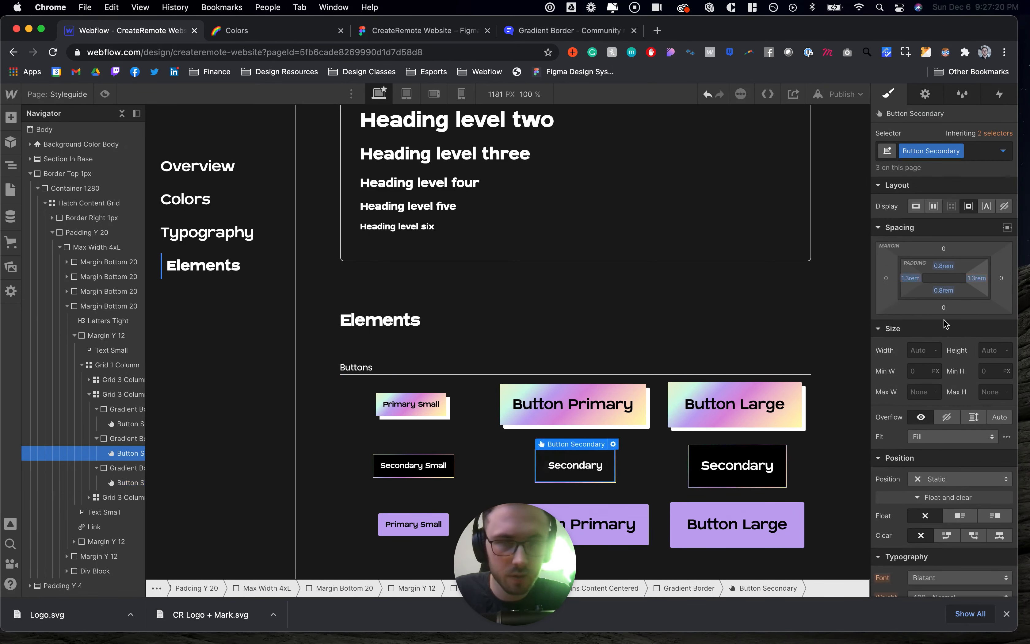
pyautogui.keyDown('alt'); pyautogui.click(976, 278); pyautogui.keyUp('alt')
pyautogui.write('2')
pyautogui.press('Return')
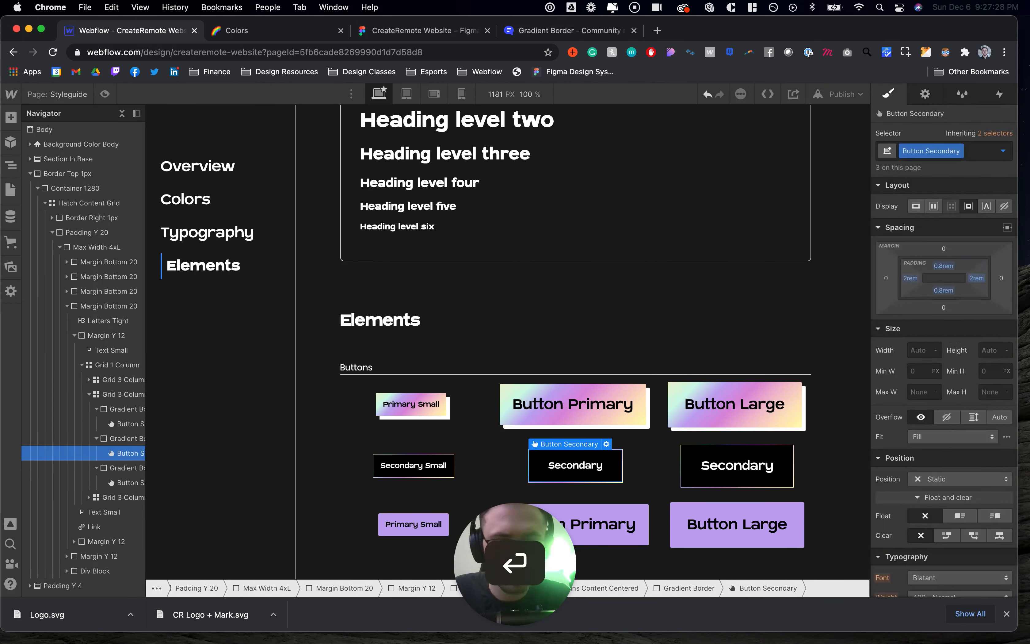
# Set the default Secondary button's left and right padding to 1.5 rem and check the large variant's spacing
pyautogui.click(413, 465)
pyautogui.click(575, 466)
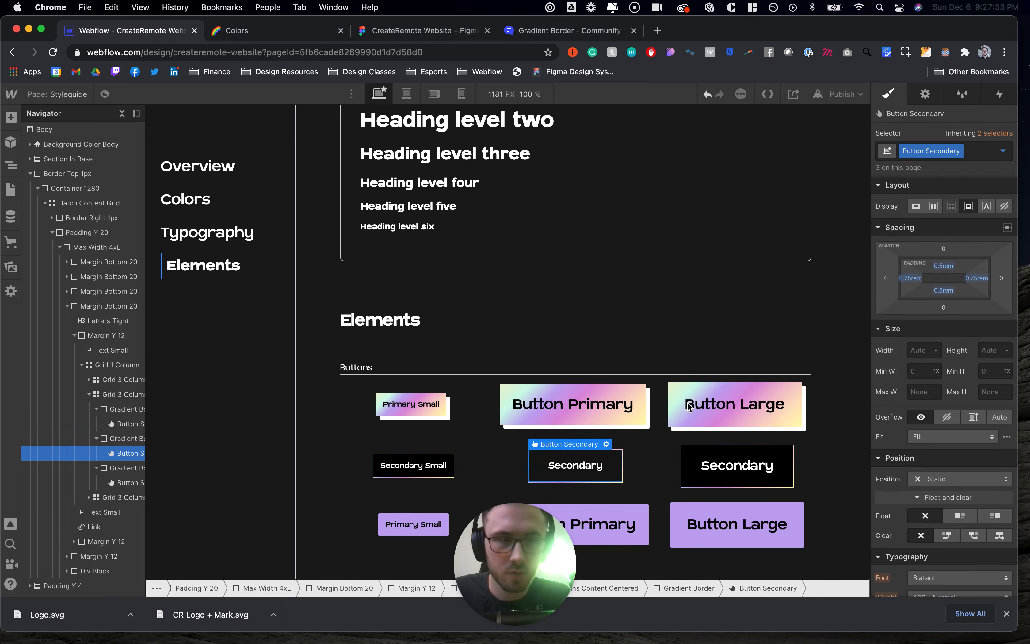
pyautogui.click(910, 278)
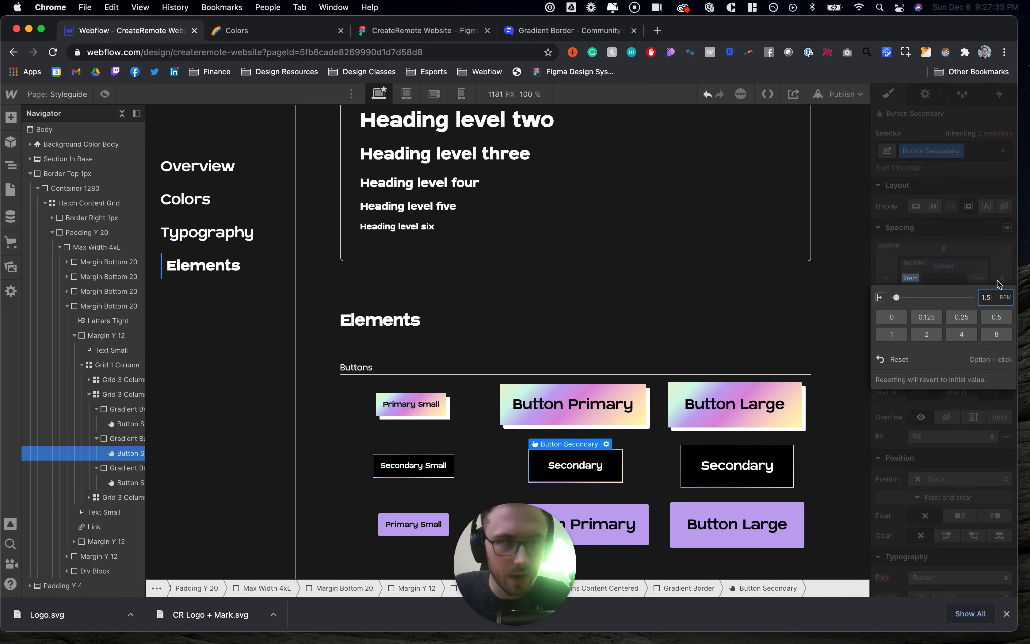
pyautogui.write('1.5')
pyautogui.press('Return')
pyautogui.click(977, 278)
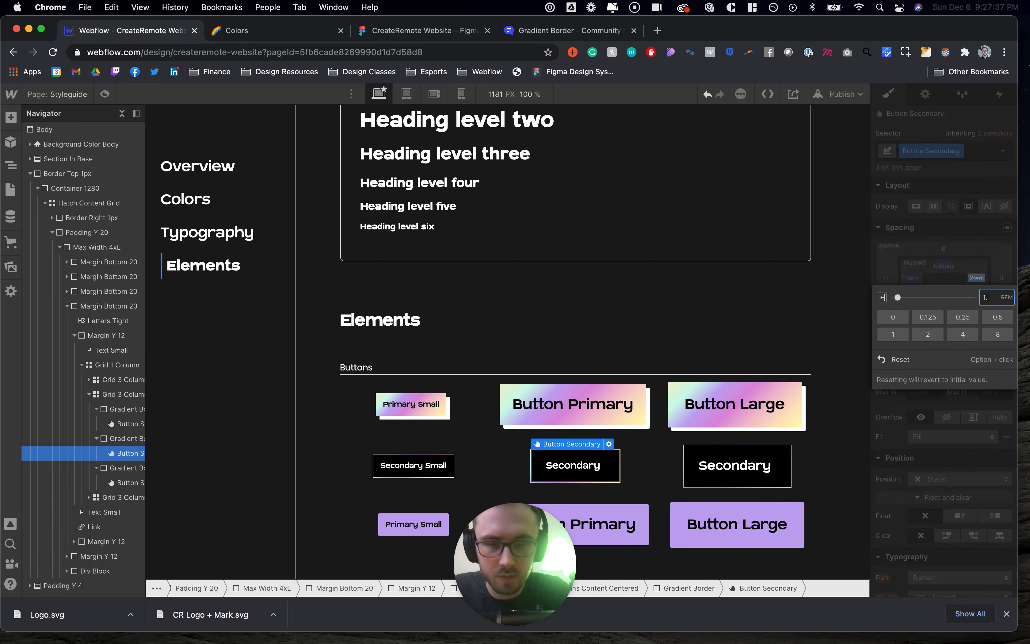
pyautogui.press('Return')
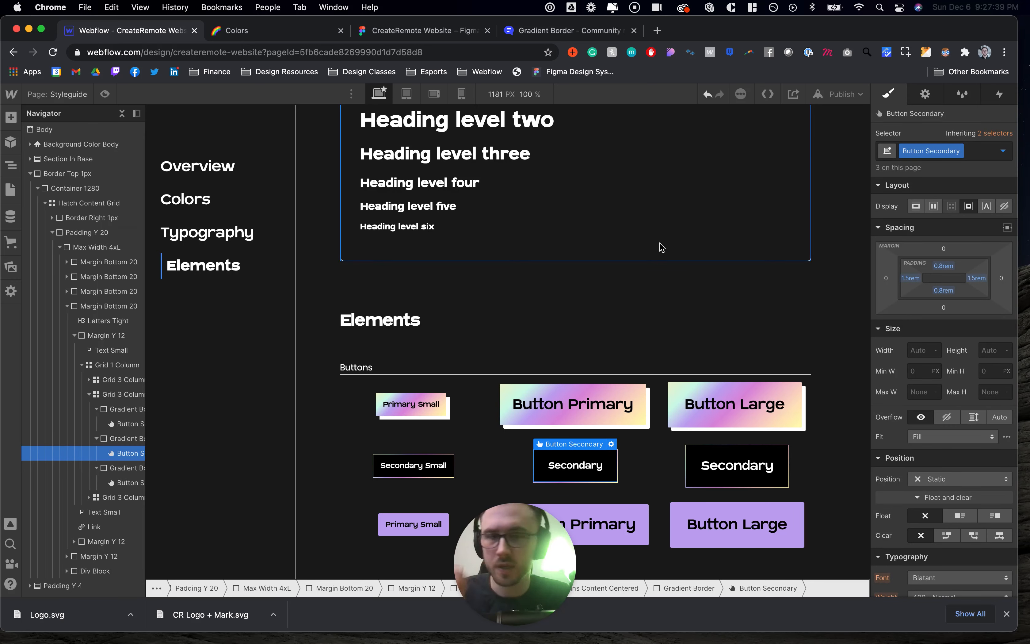
pyautogui.click(702, 457)
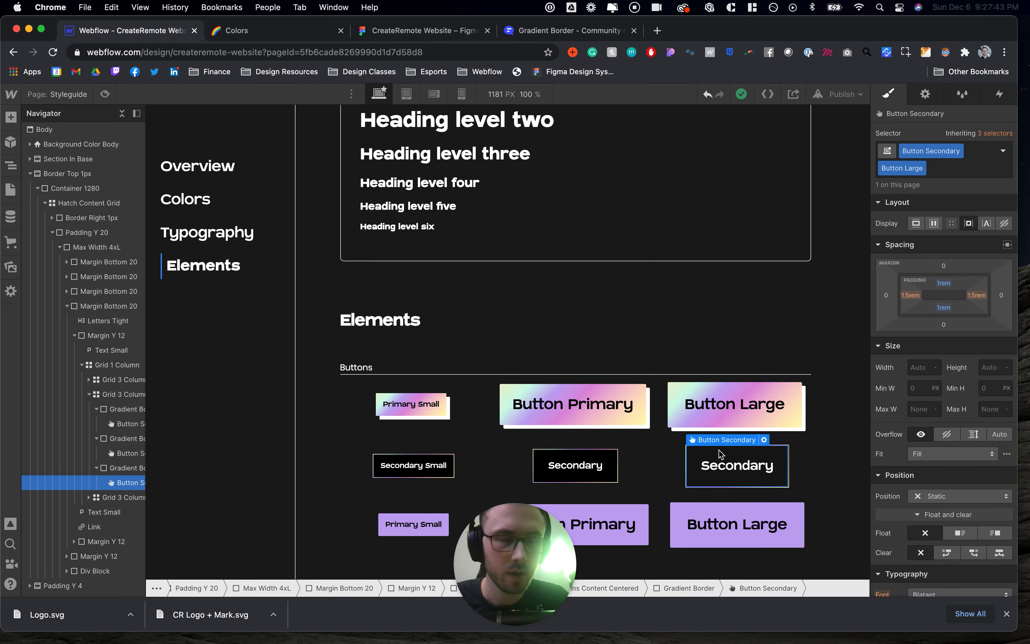
# Set the default Gradient Button's left and right padding to 1.5 rem
pyautogui.click(747, 407)
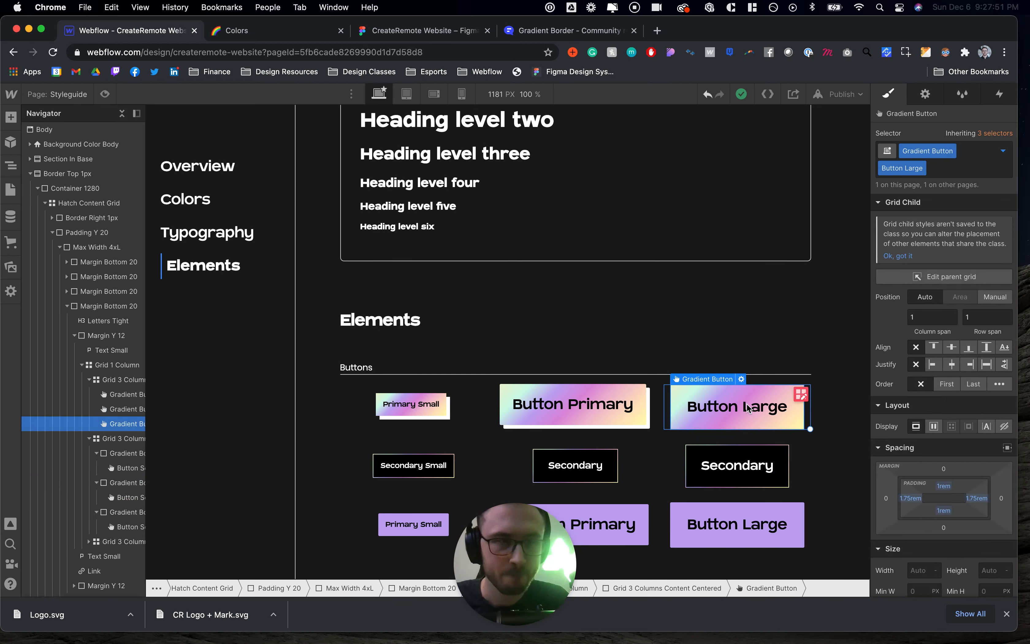
pyautogui.click(594, 413)
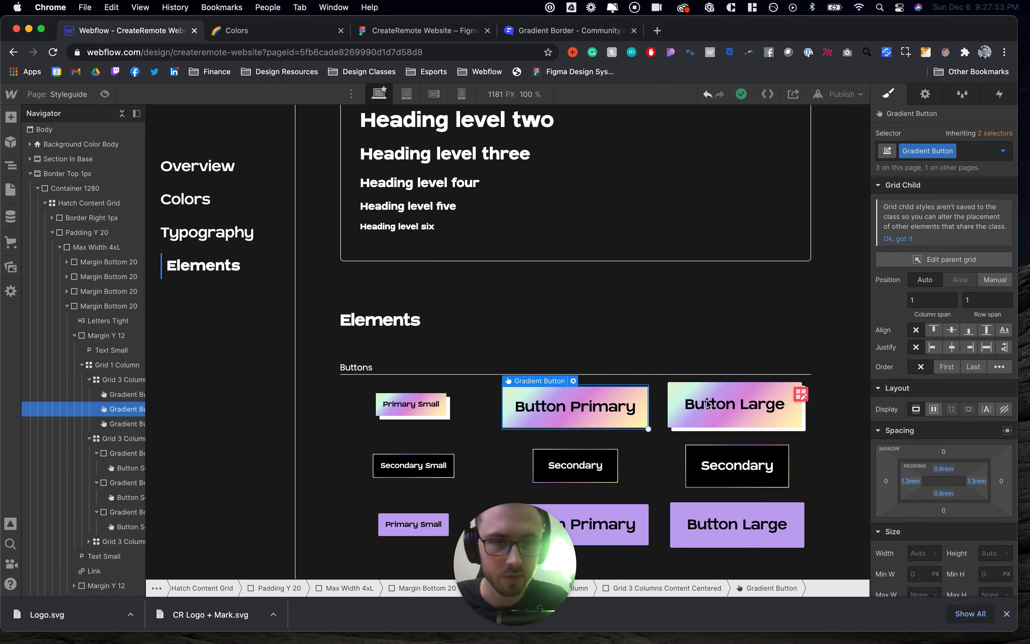
pyautogui.click(910, 480)
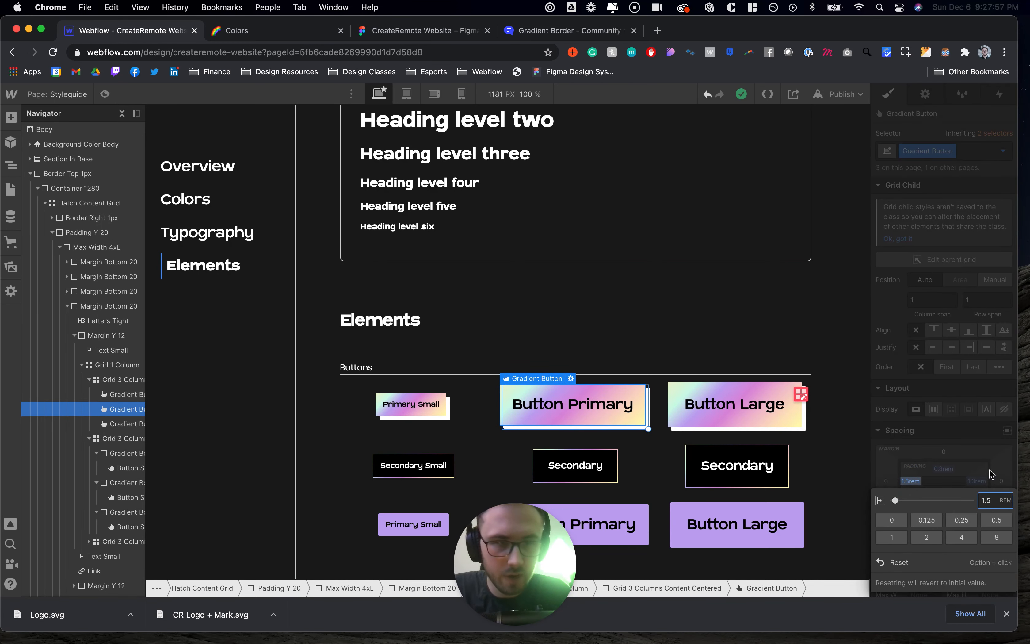
pyautogui.press('Return')
pyautogui.click(976, 481)
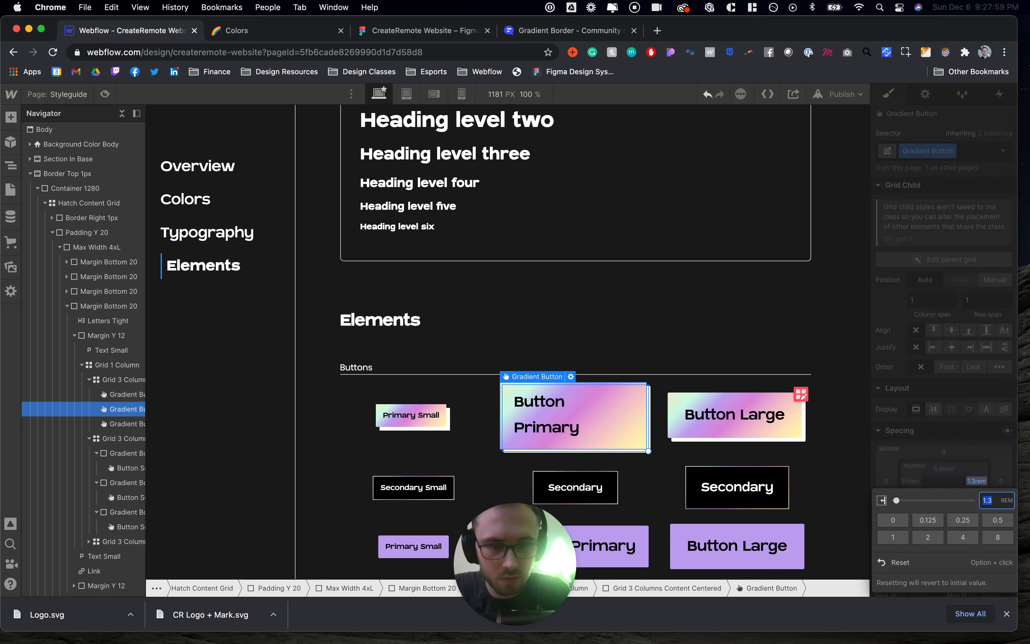
pyautogui.press('Return')
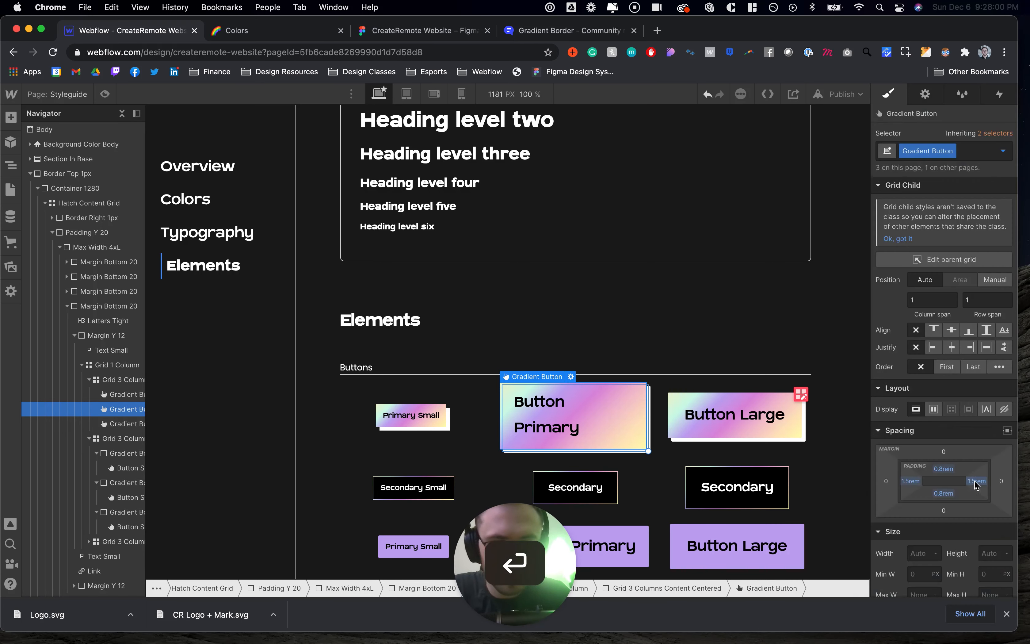
# Set the default Gradient Button's top and bottom padding to 1 rem
pyautogui.click(942, 468)
pyautogui.write('1')
pyautogui.press('Return')
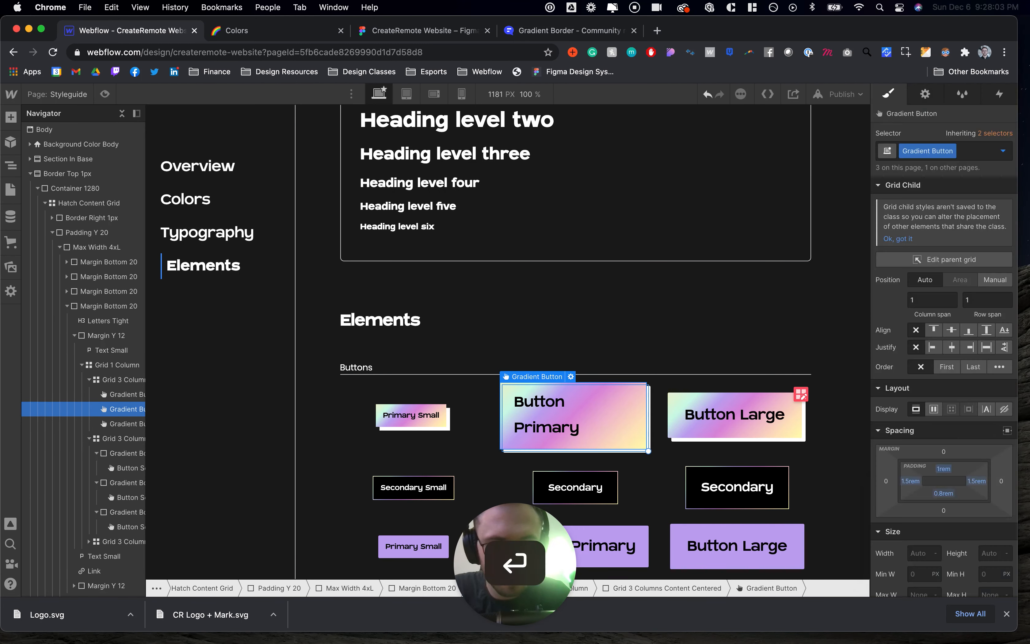
pyautogui.click(941, 494)
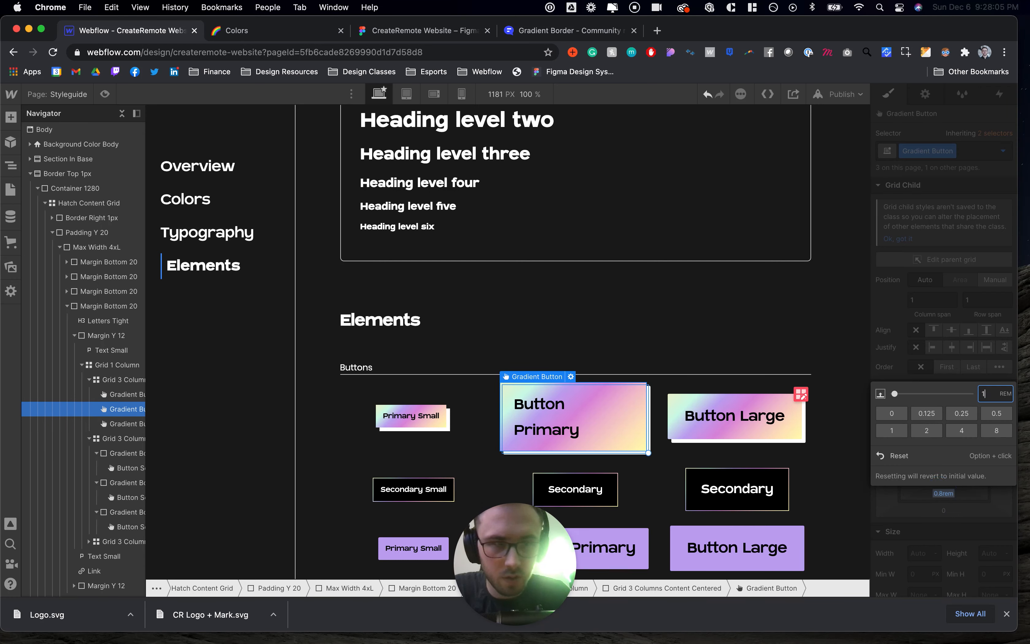
pyautogui.write('1')
pyautogui.press('Return')
# Try a lower line height on the default Gradient Button and reset it to the inherited value
pyautogui.doubleClick(513, 408)
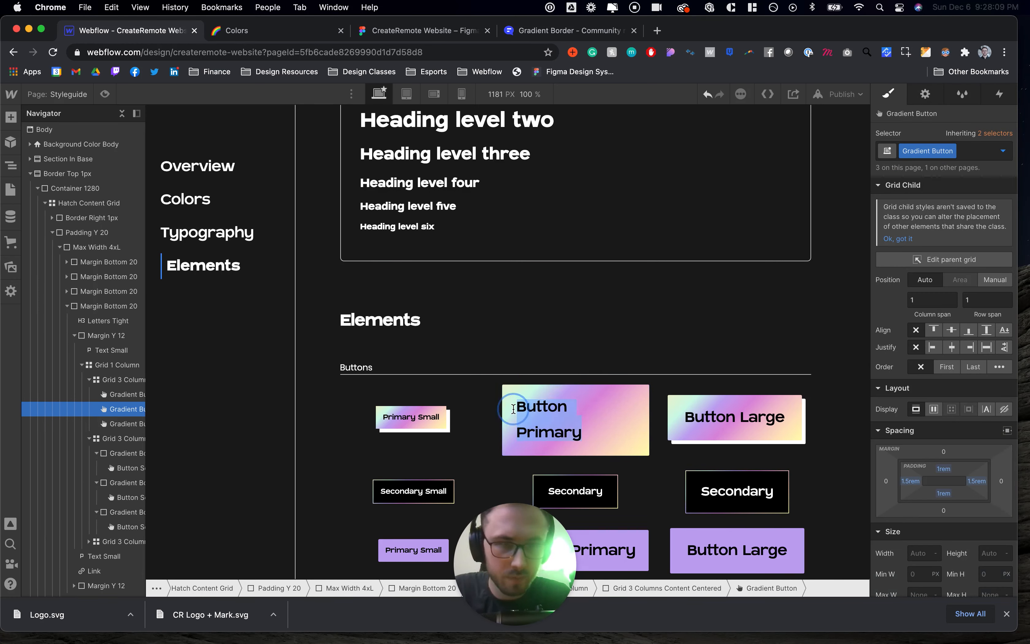
pyautogui.scroll(-8, 943, 383)
pyautogui.click(991, 498)
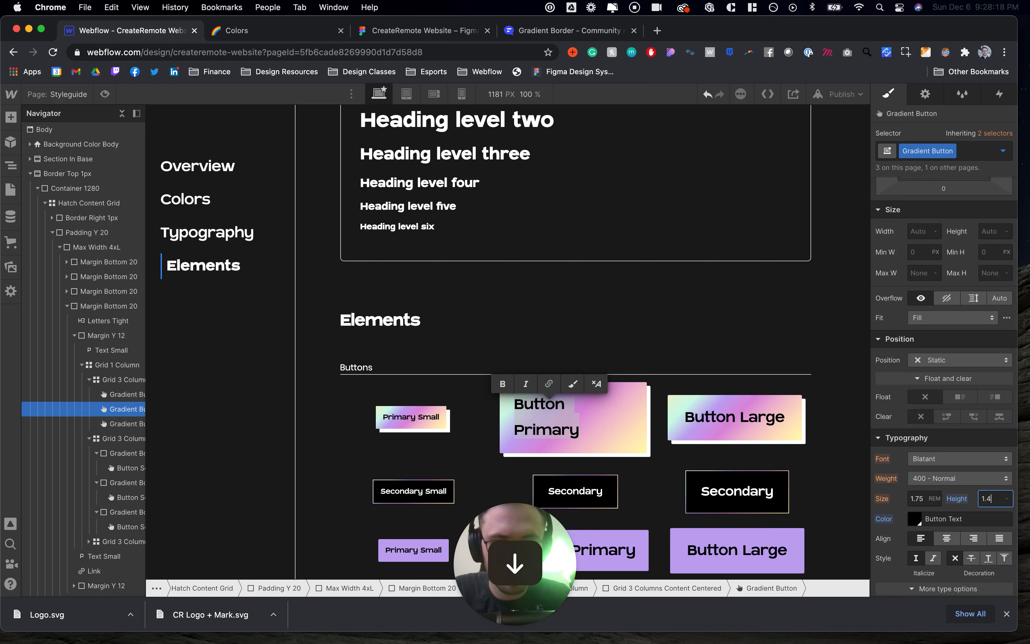
pyautogui.press('Down')
pyautogui.press('Down')
pyautogui.press('Down')
pyautogui.press('Down')
pyautogui.press('Down')
pyautogui.press('Down')
pyautogui.keyDown('alt'); pyautogui.click(956, 499); pyautogui.keyUp('alt')
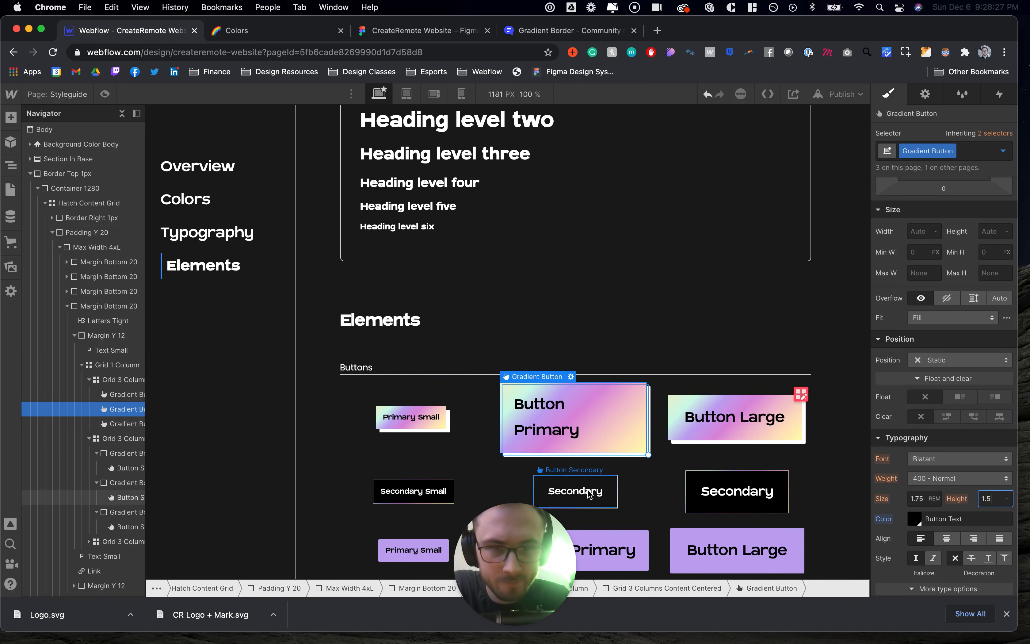
# Check the default Secondary button's font size and set the default Gradient Button's font size to 1.125 rem
pyautogui.click(575, 498)
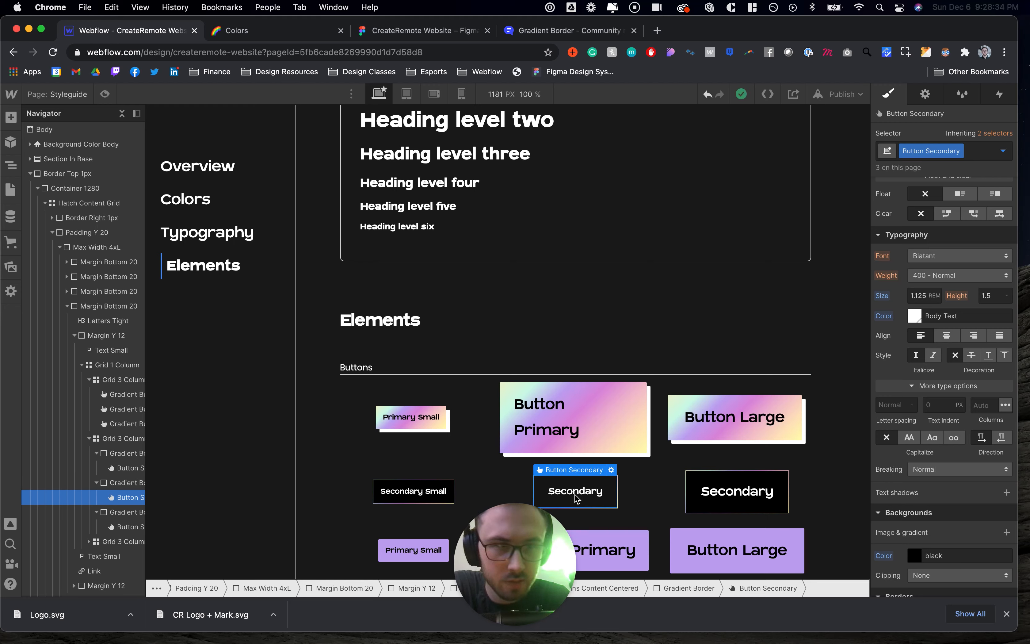
pyautogui.click(573, 447)
pyautogui.click(916, 496)
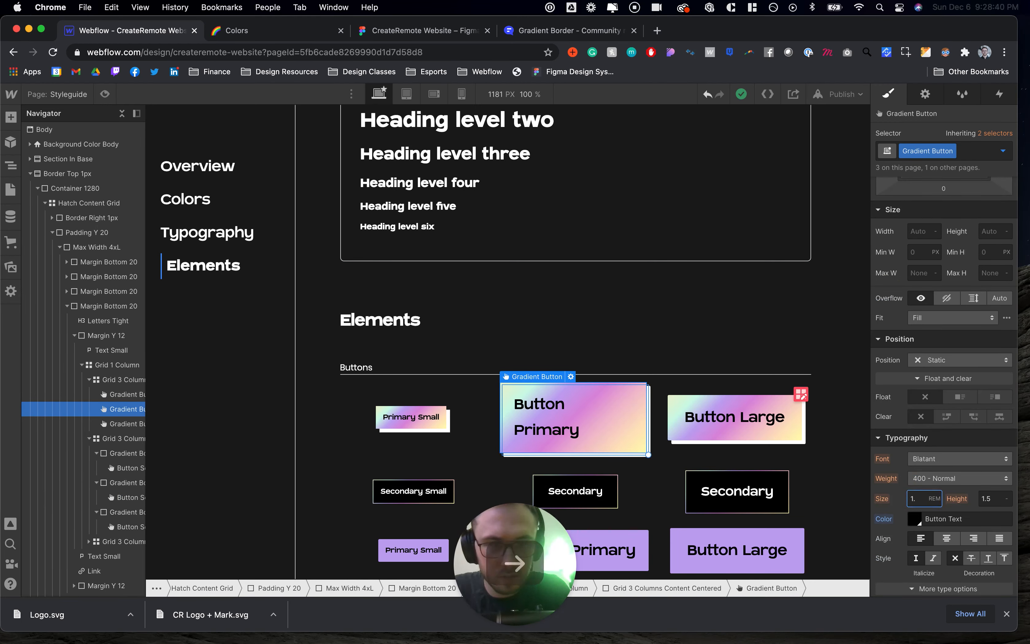
pyautogui.write('125')
pyautogui.press('Return')
pyautogui.click(742, 404)
# Set the default purple Button's font size to 1.125 rem
pyautogui.click(617, 523)
pyautogui.click(921, 499)
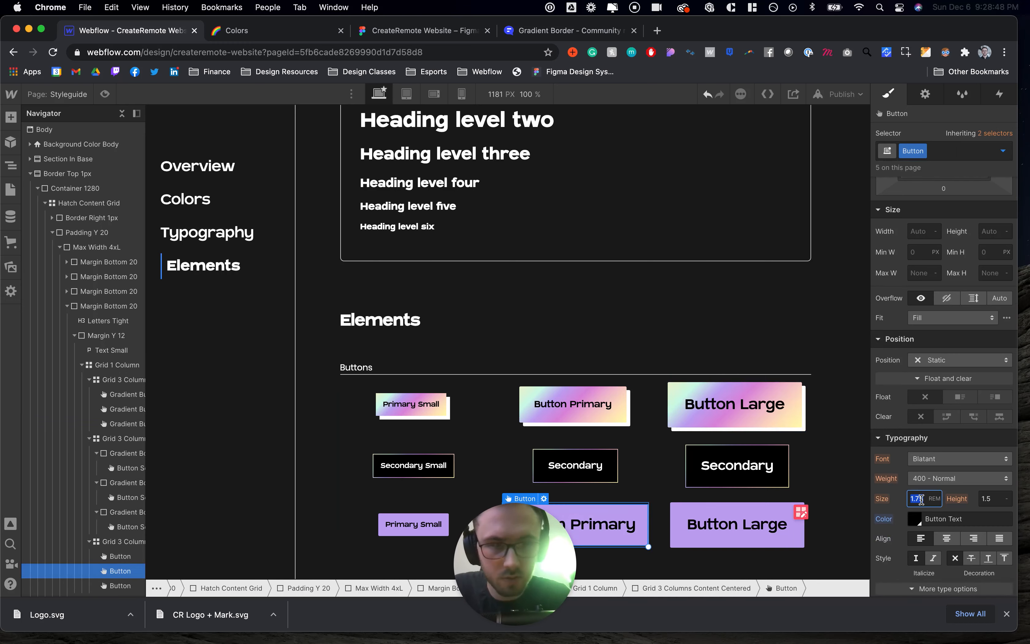
pyautogui.write('1.125')
pyautogui.press('Return')
# Set the large Gradient Button's left and right padding to 2 rem
pyautogui.click(736, 466)
pyautogui.click(749, 415)
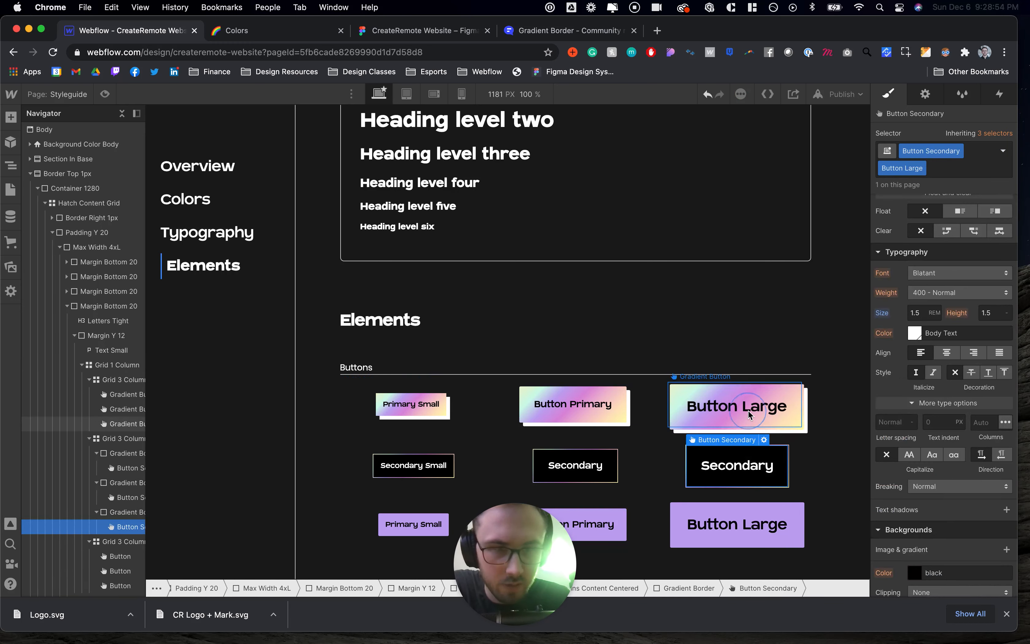
pyautogui.scroll(5, 937, 426)
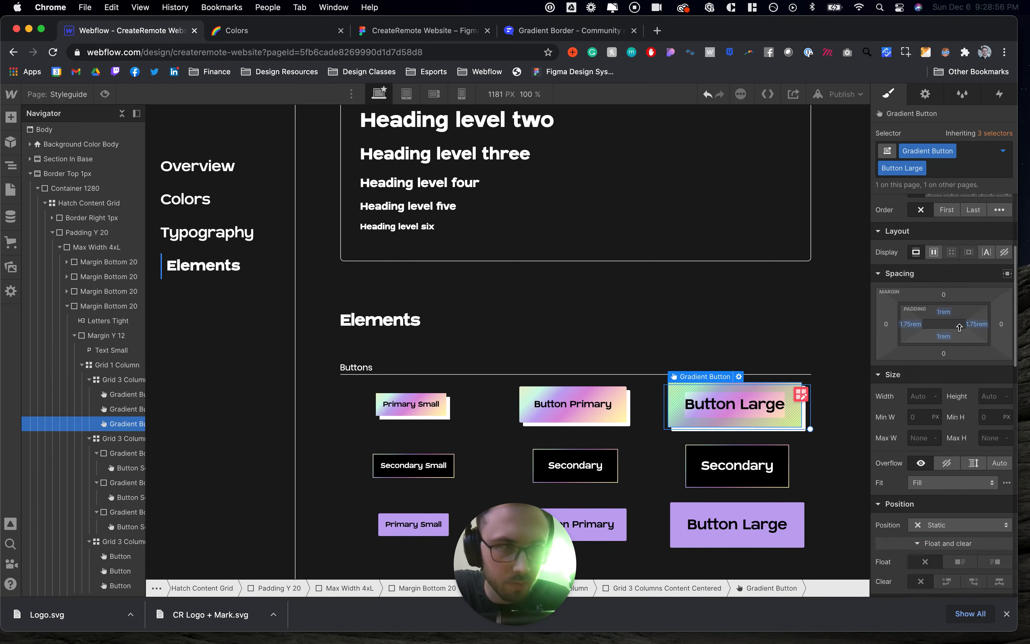
pyautogui.click(945, 315)
pyautogui.click(911, 327)
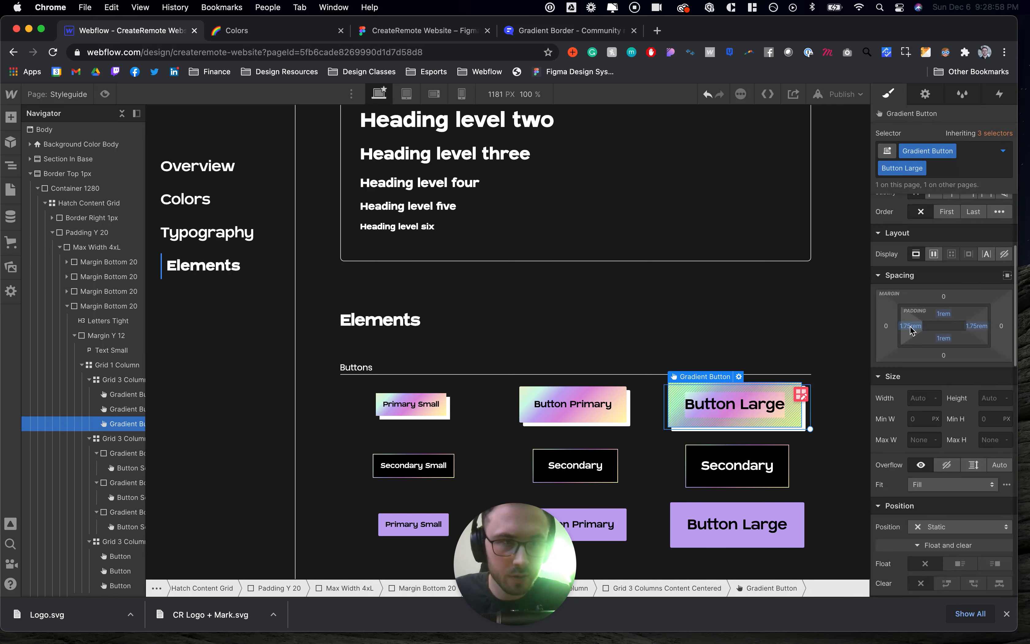
pyautogui.click(910, 327)
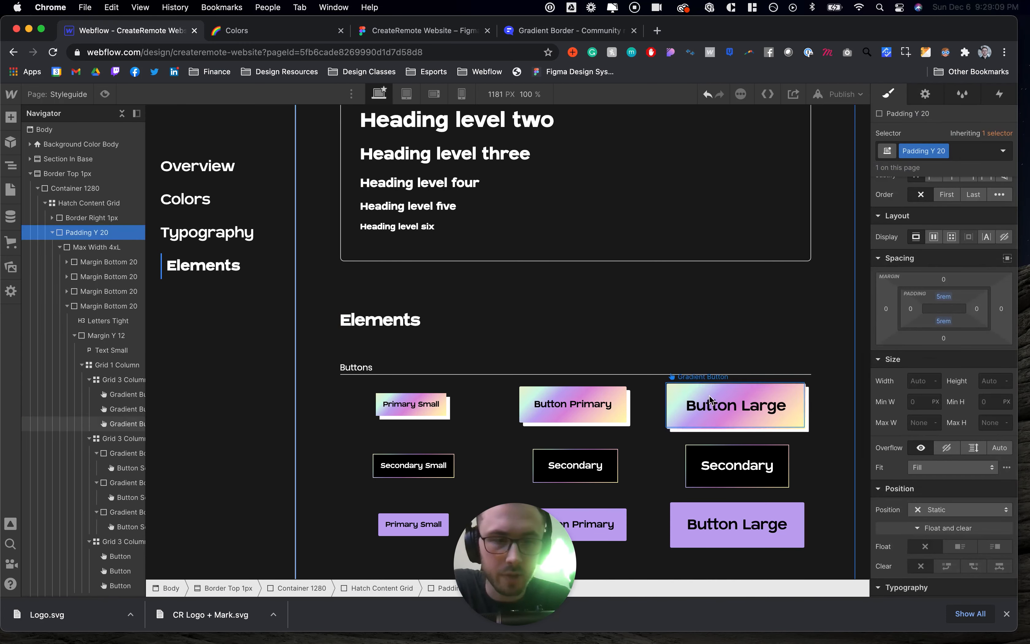
pyautogui.click(709, 399)
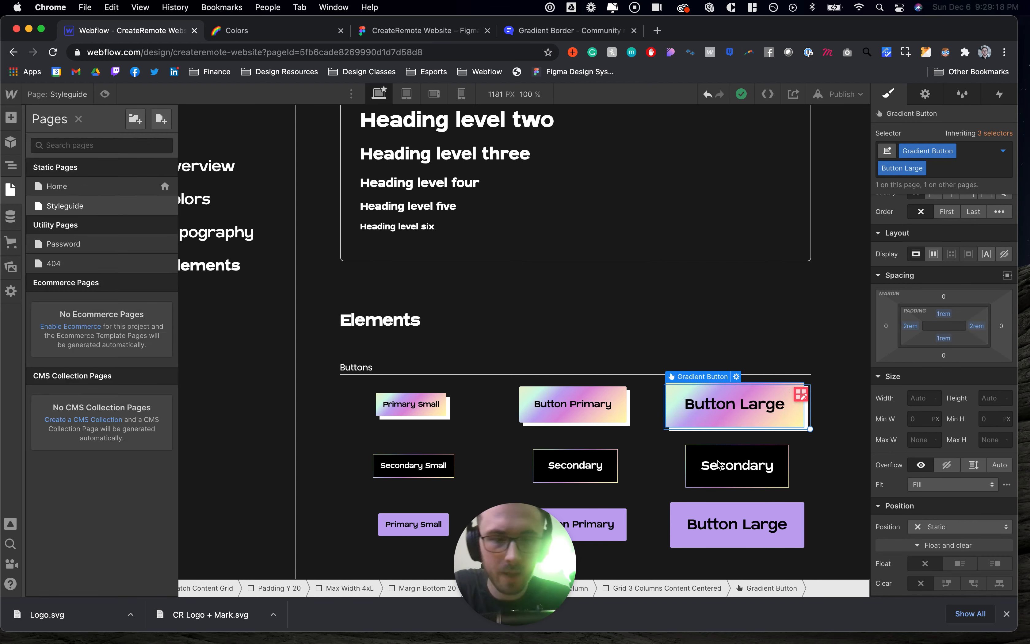
# Copy the Styleguide's large Secondary button into the empty Flex Row in the Home page's navbar, and select the copy
pyautogui.click(718, 457)
pyautogui.press('p')
pyautogui.click(69, 189)
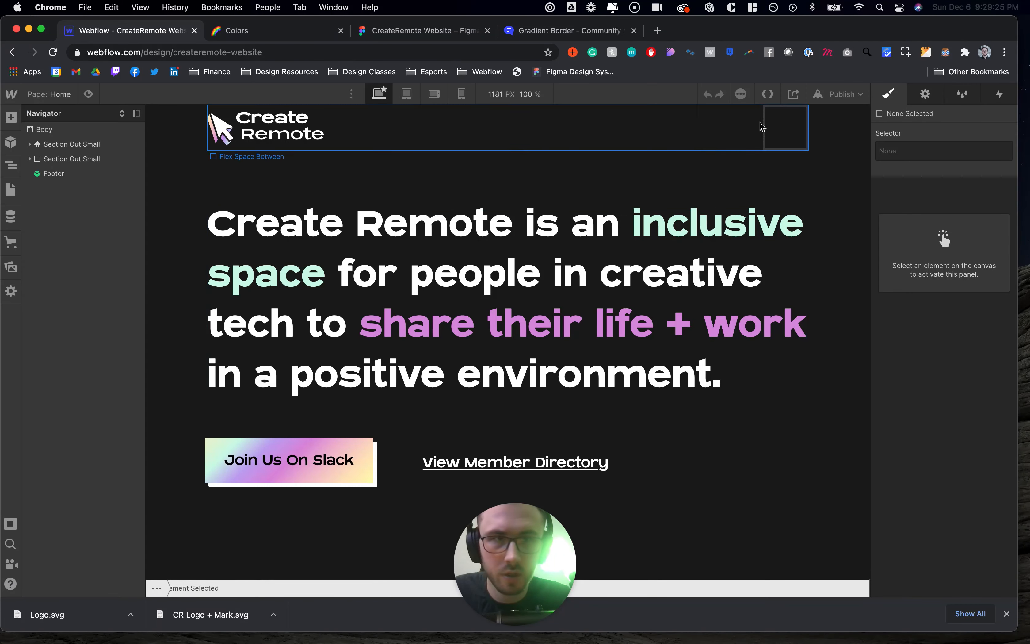
pyautogui.click(774, 132)
pyautogui.press('cmd+v')
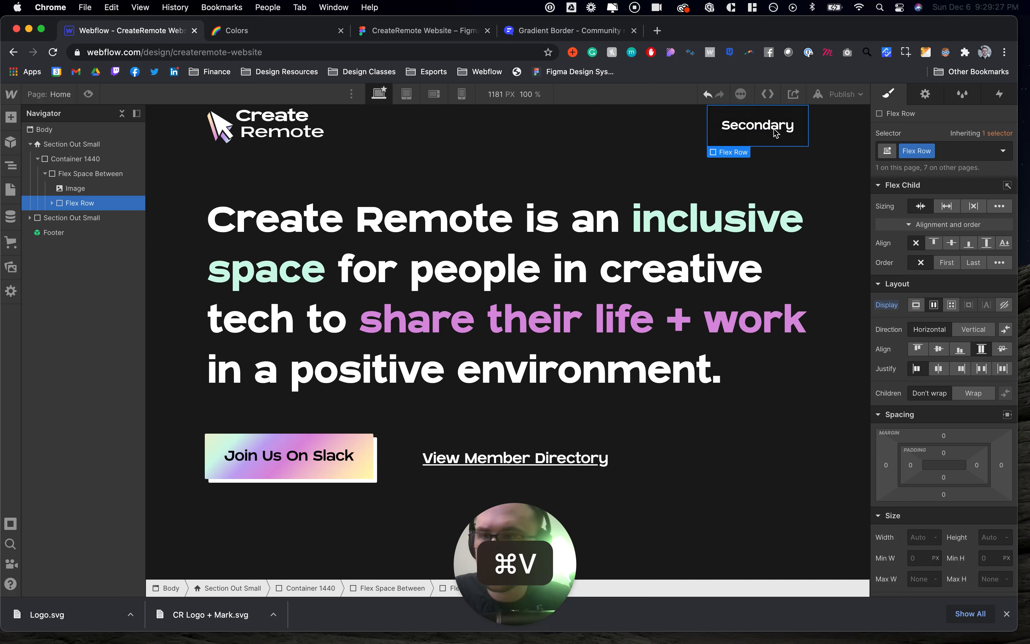
pyautogui.click(52, 203)
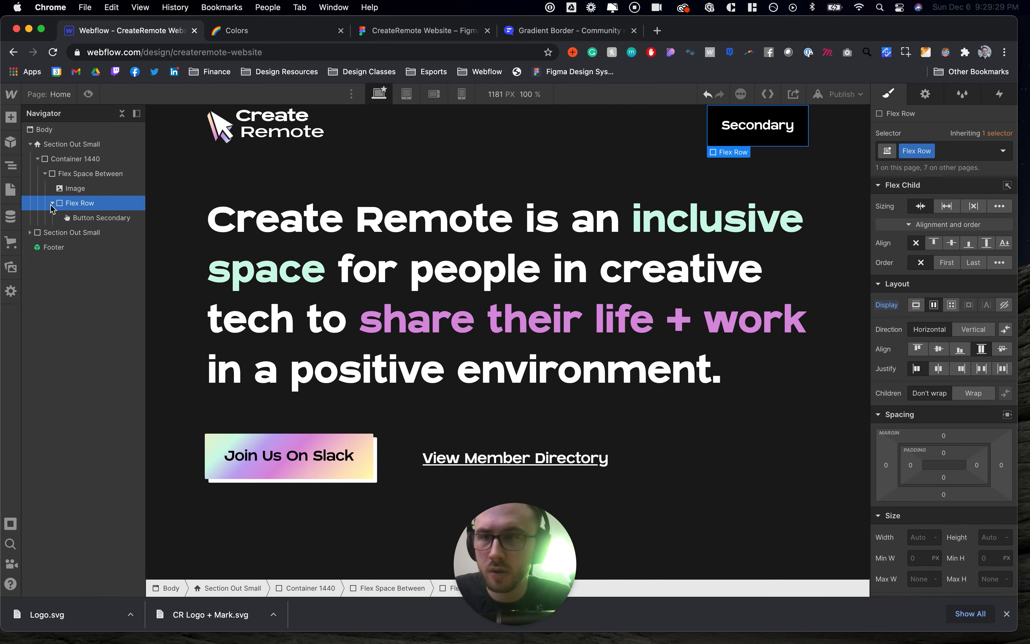
pyautogui.click(83, 219)
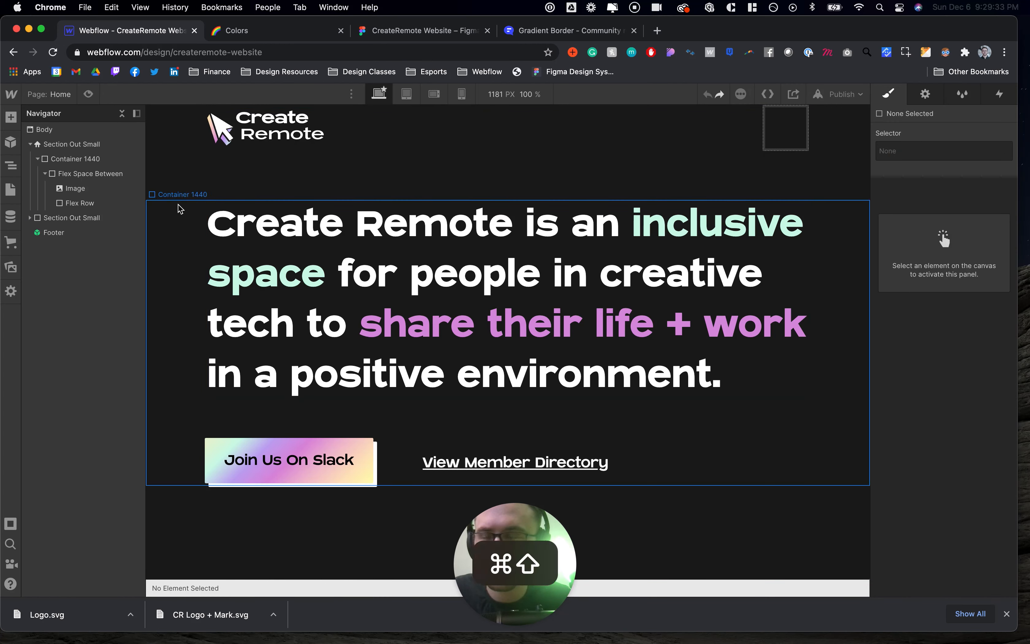
pyautogui.press('cmd+shift+z')
pyautogui.click(102, 217)
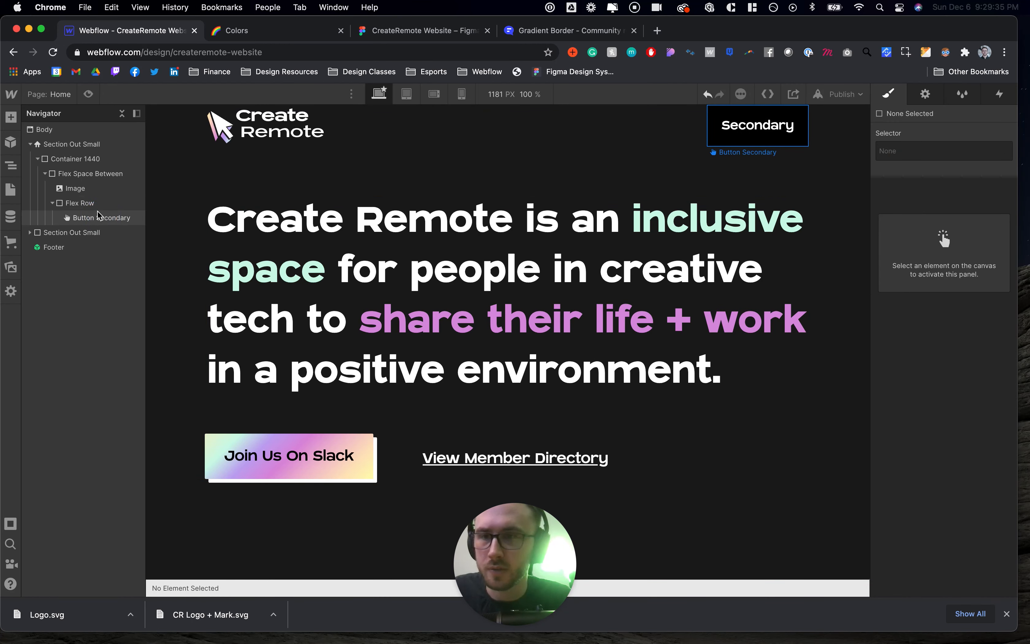
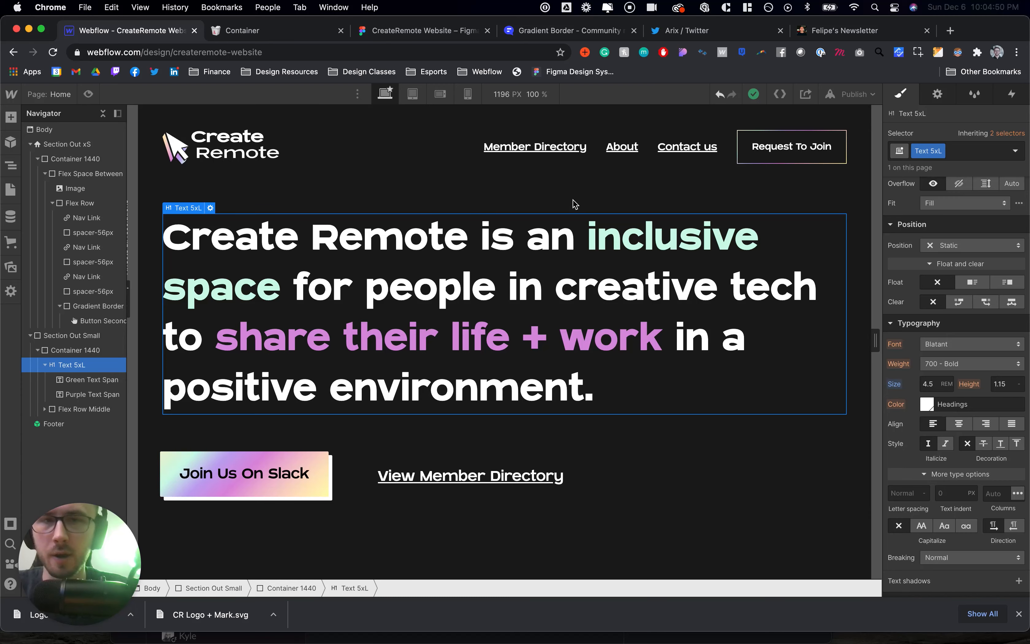
pyautogui.scroll(-2, 668, 270)
pyautogui.scroll(2, 731, 558)
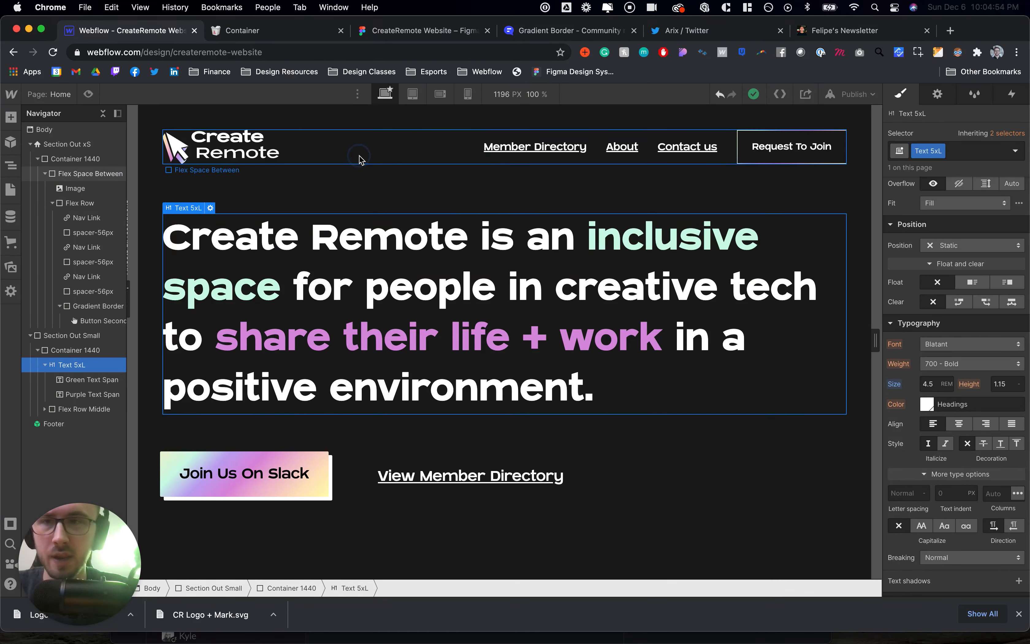
pyautogui.click(358, 159)
pyautogui.click(59, 145)
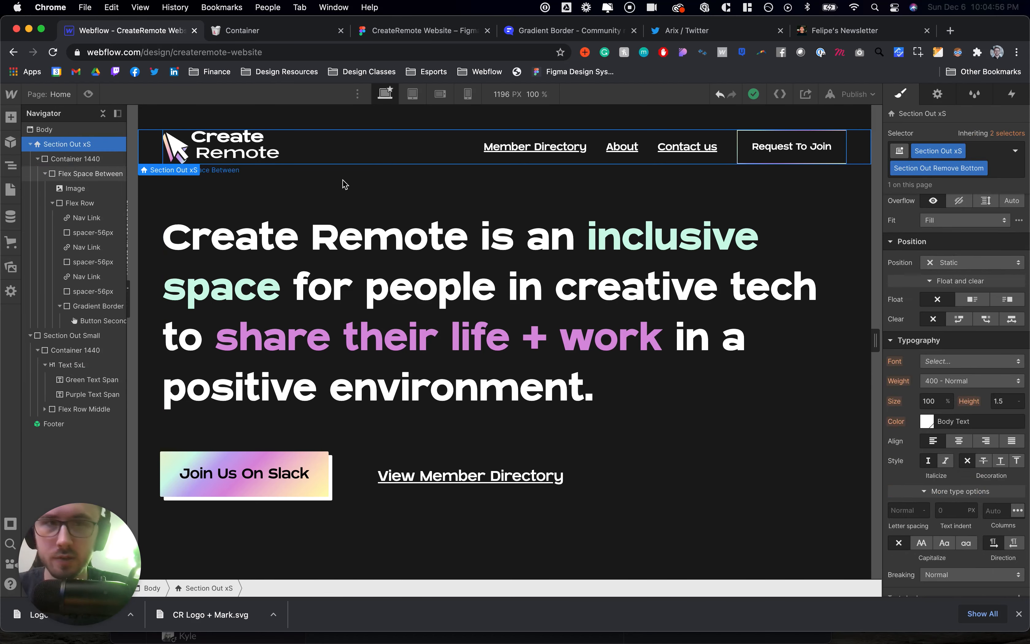
pyautogui.rightClick(342, 147)
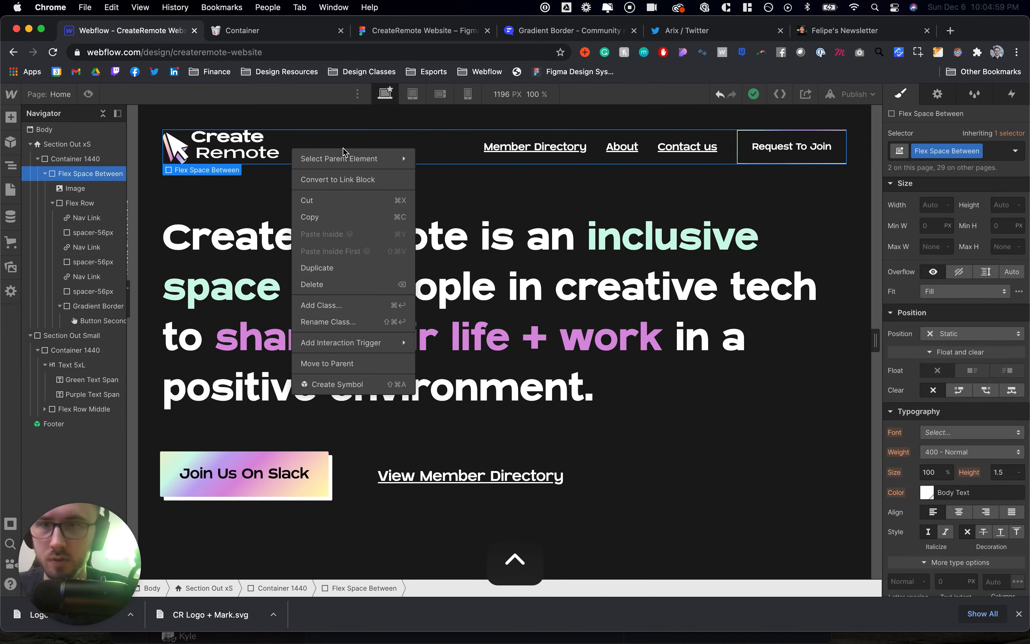
pyautogui.rightClick(152, 149)
# Create a symbol named Nav from the navbar's Section Out xS
pyautogui.moveTo(68, 146); pyautogui.dragTo(94, 151)
pyautogui.press('super+z')
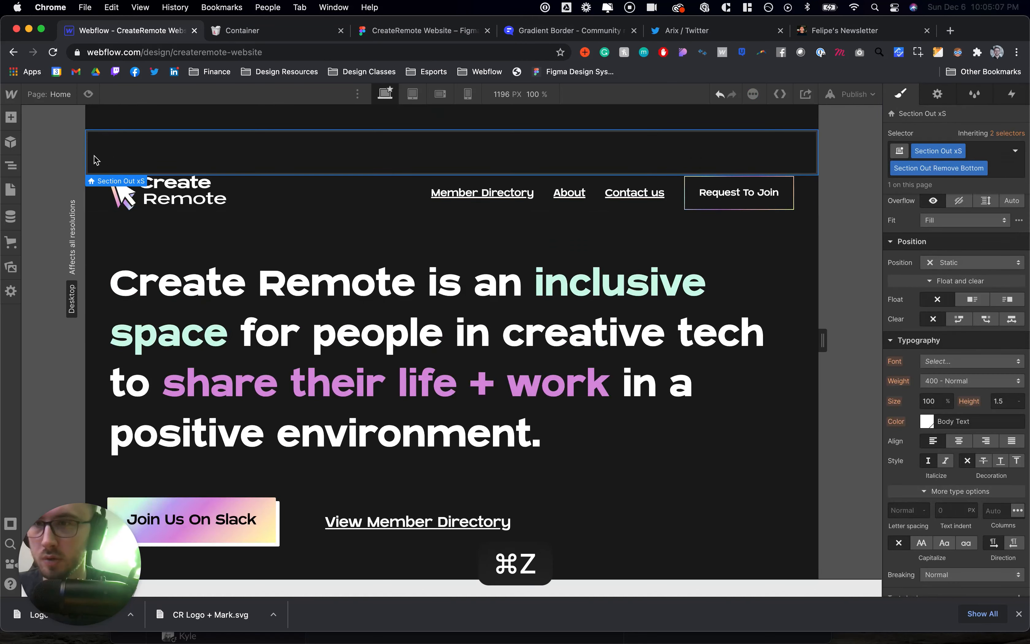
pyautogui.click(13, 142)
pyautogui.click(57, 174)
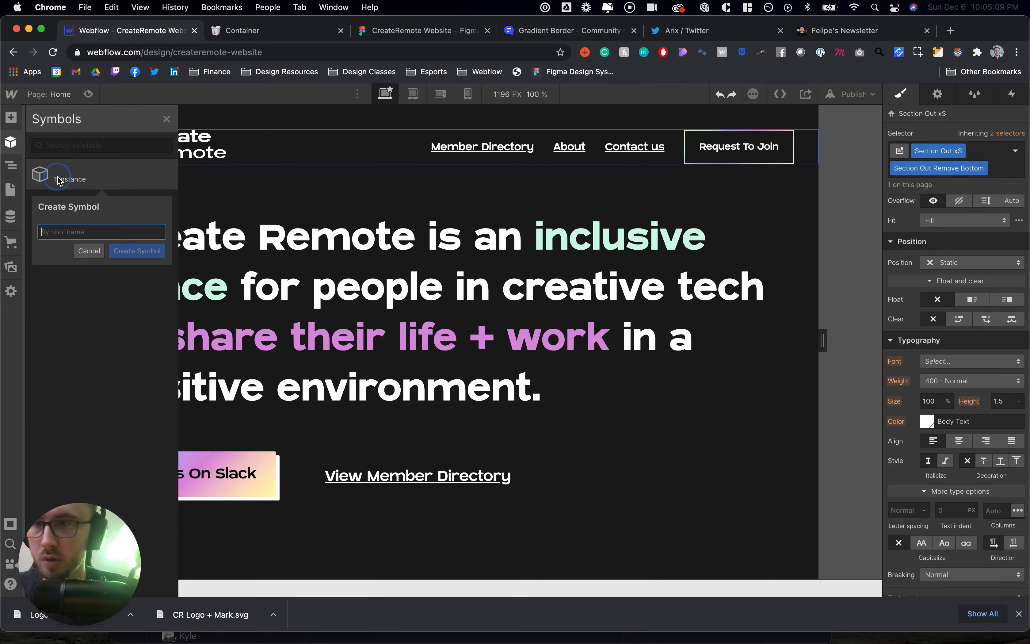
pyautogui.write('Nav')
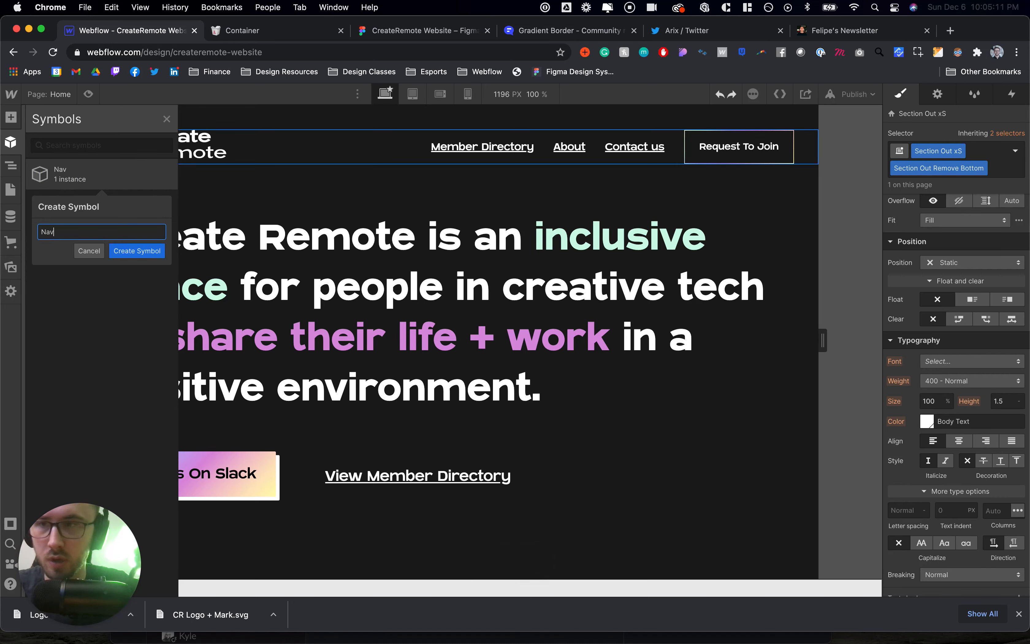
pyautogui.click(137, 250)
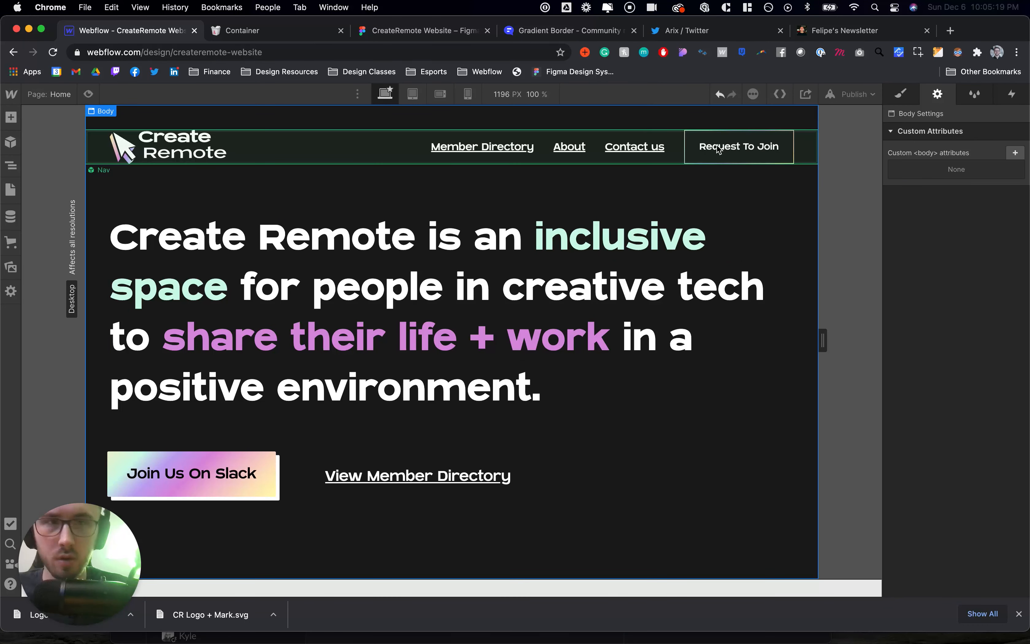
# Inspect the padding and typography styles of the Join Us On Slack button in the hero section
pyautogui.click(229, 482)
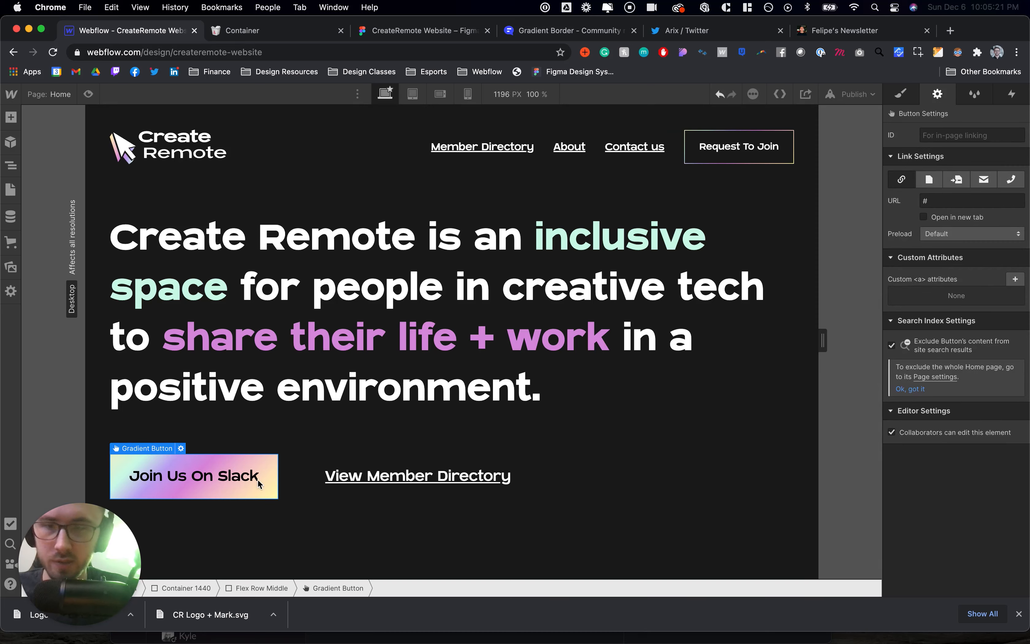
pyautogui.click(900, 95)
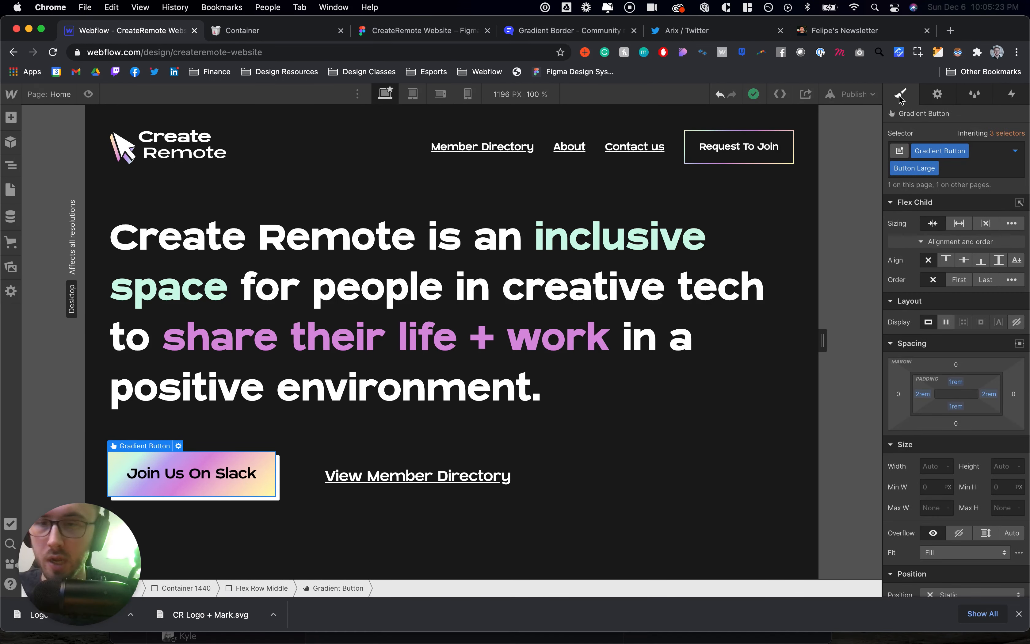
pyautogui.scroll(-3, 932, 256)
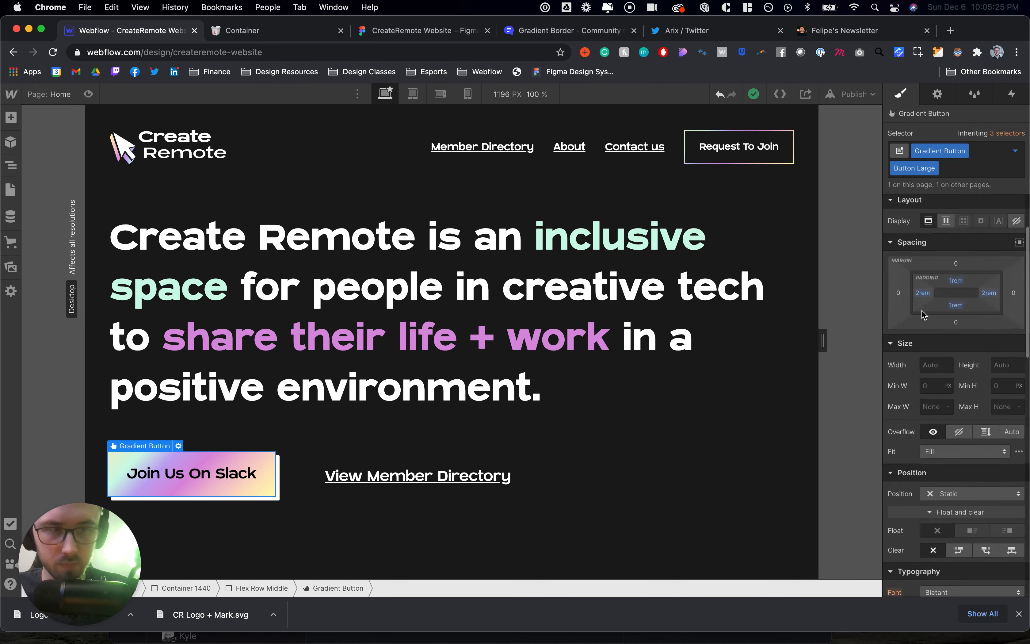
pyautogui.scroll(-6, 954, 348)
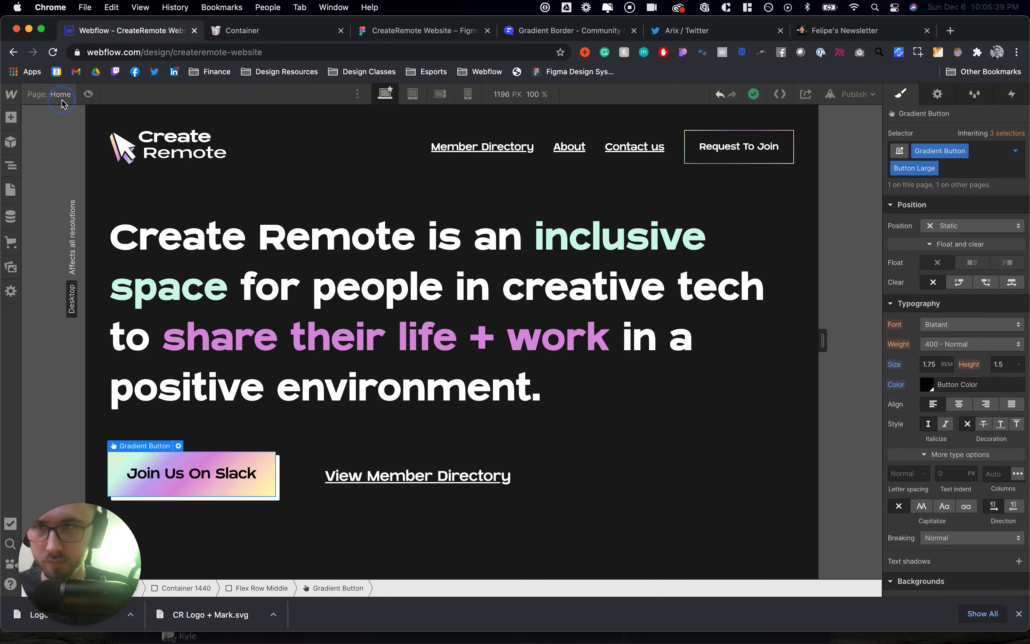
# On the Styleguide page, set the font size of the large Gradient Button and the large purple Button to 1.5 rem
pyautogui.click(11, 189)
pyautogui.click(73, 208)
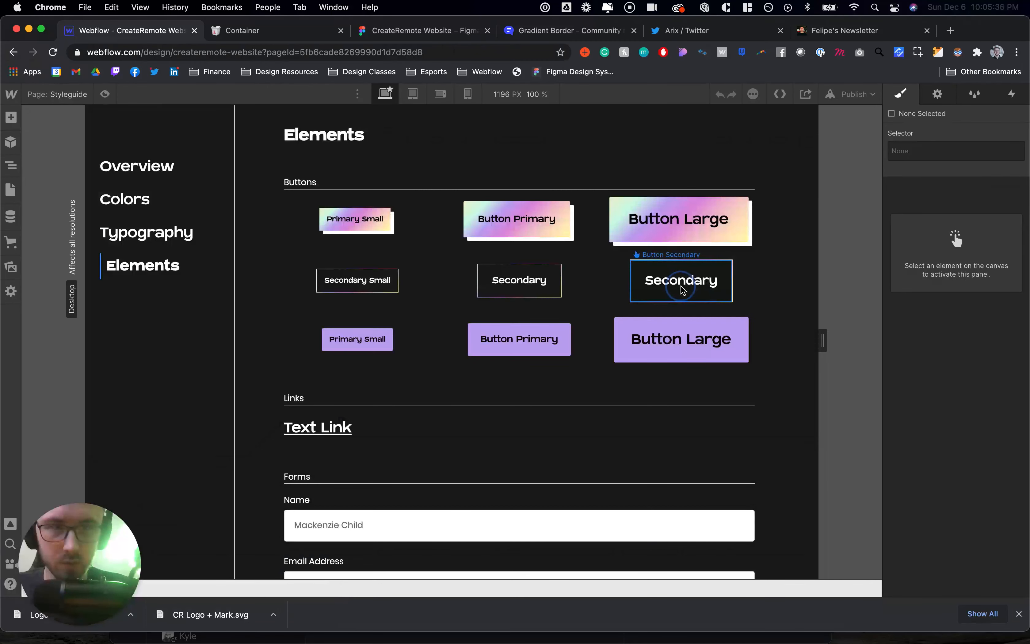
pyautogui.click(681, 285)
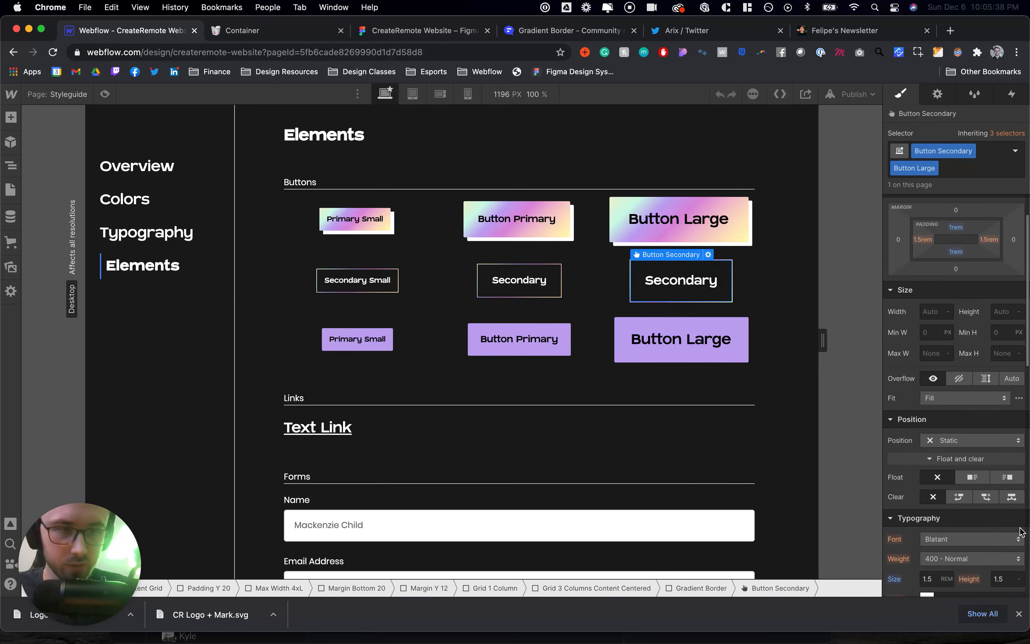
pyautogui.click(681, 225)
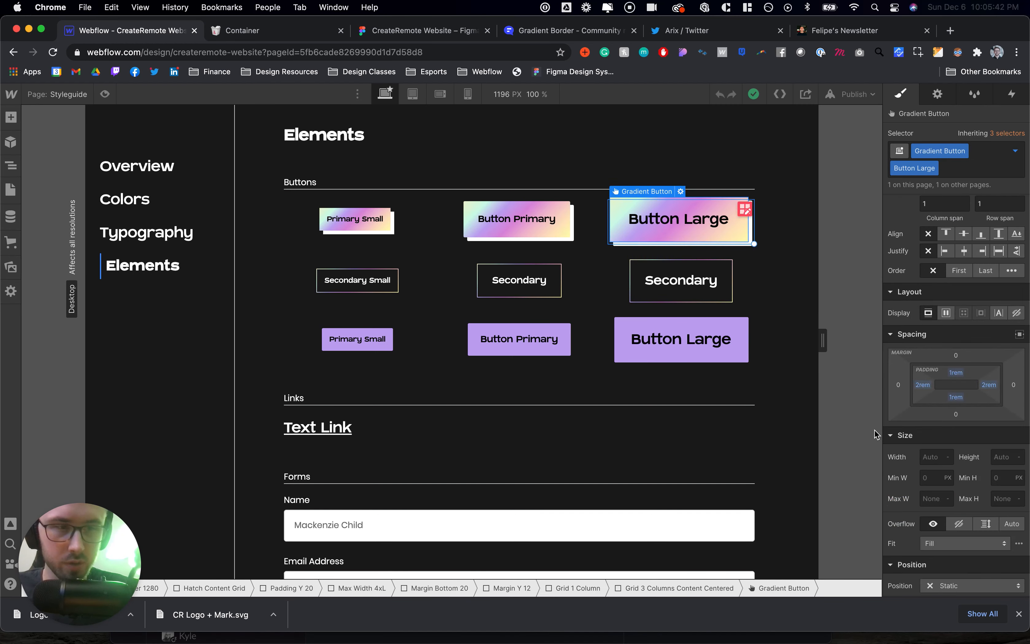
pyautogui.scroll(-5, 948, 468)
pyautogui.click(933, 511)
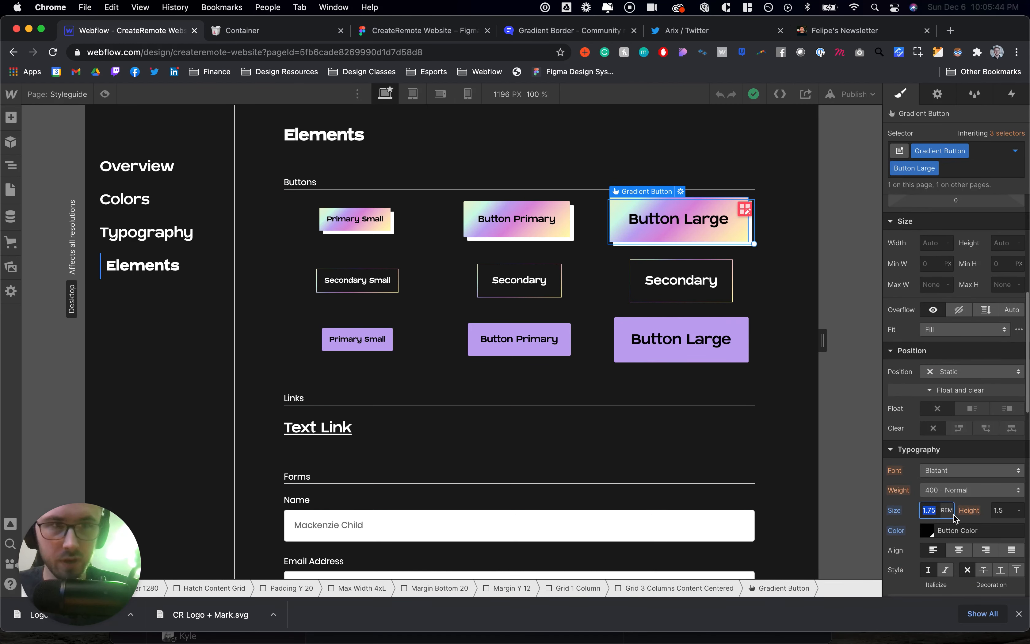
pyautogui.write('1.5')
pyautogui.press('Return')
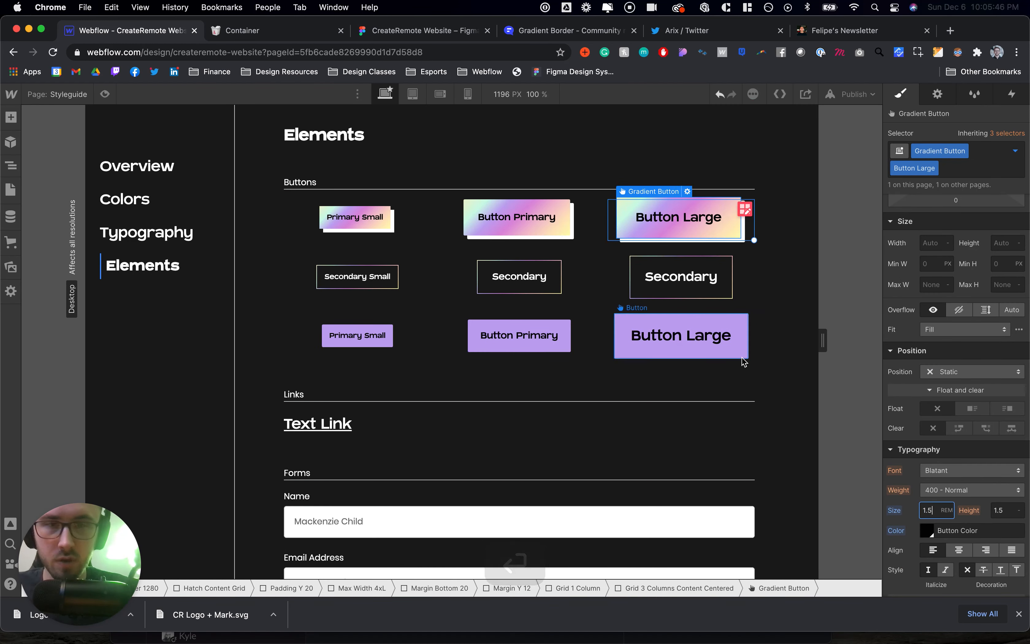
pyautogui.click(674, 347)
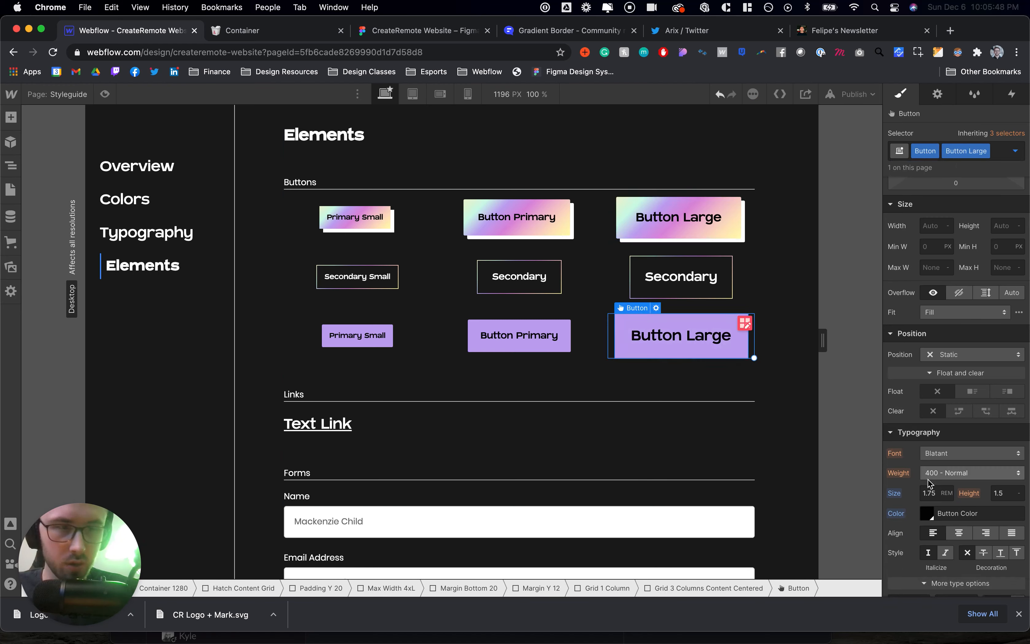
pyautogui.press('Return')
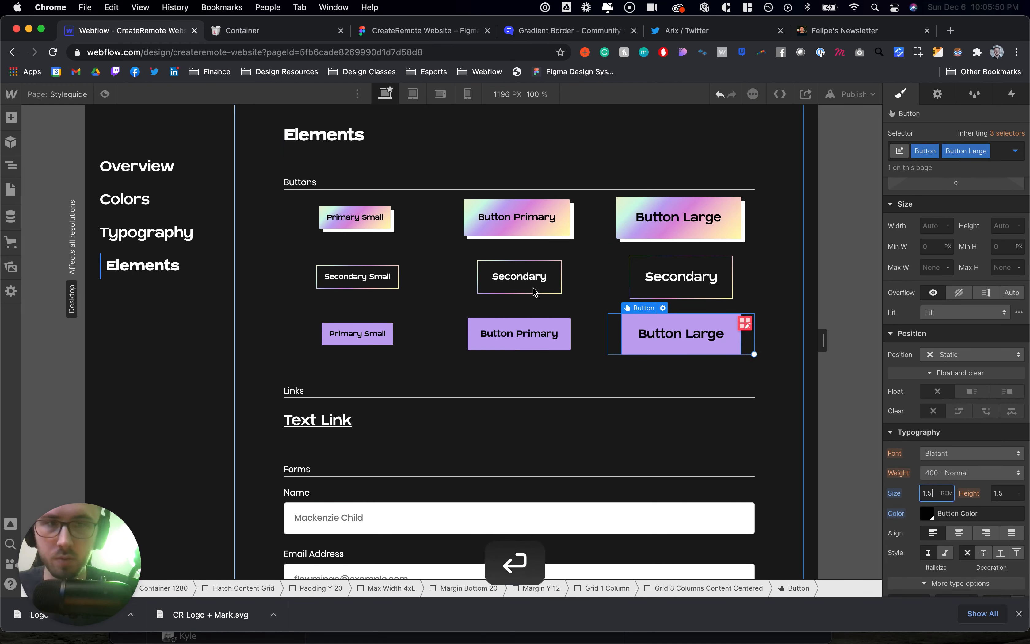
# On the Home page, set the All Links font size to 1.5 rem using the hero's View Member Directory link
pyautogui.click(72, 95)
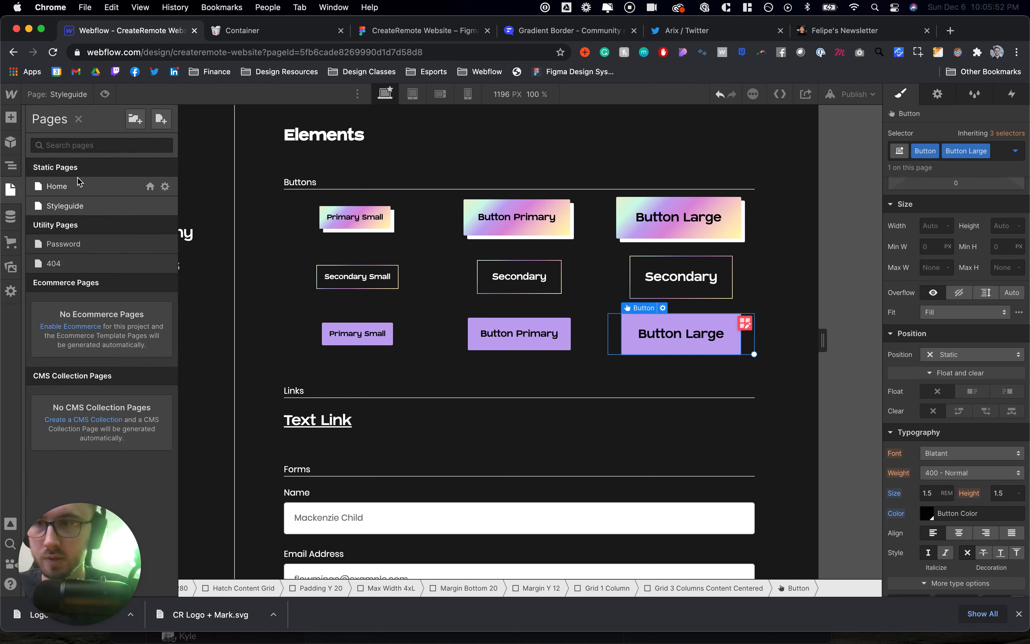
pyautogui.click(57, 186)
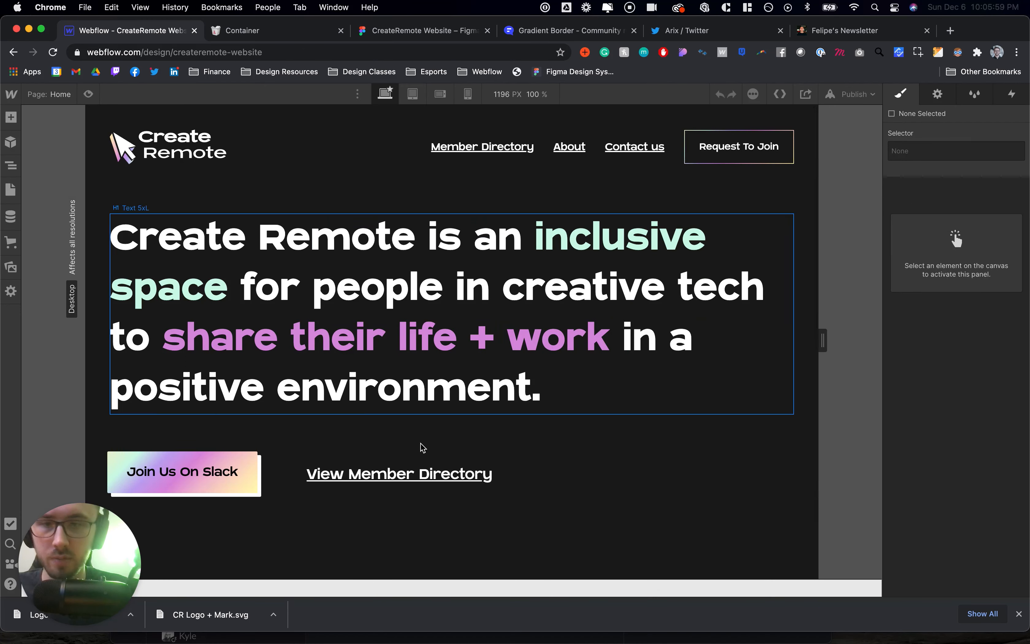
pyautogui.click(389, 475)
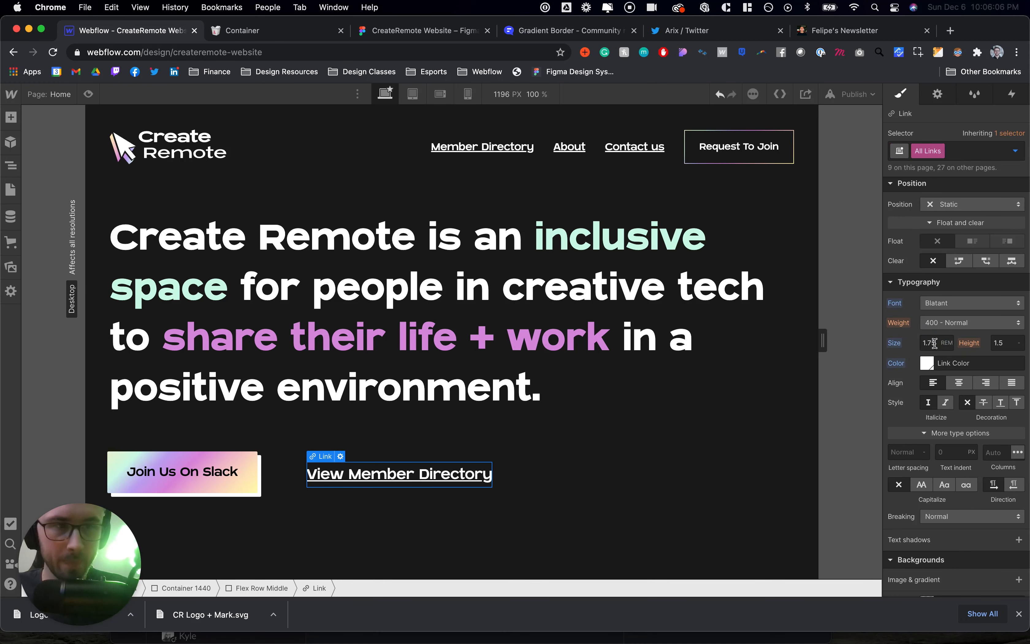
pyautogui.click(938, 343)
pyautogui.write('1.5')
pyautogui.press('Return')
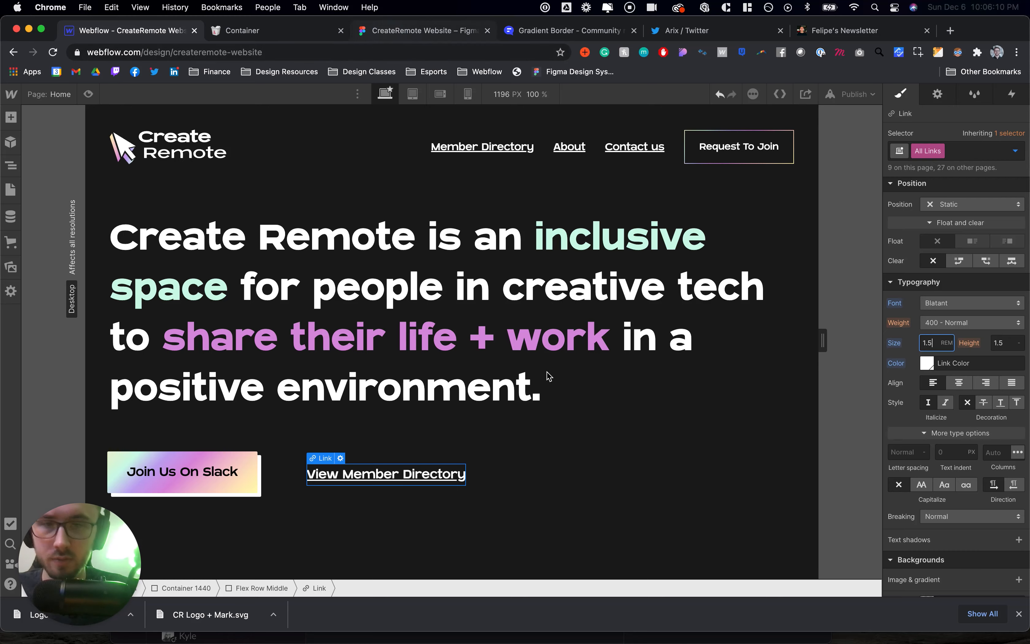
# Switch to Figma and check the text styles of the hero's View Member Directory link and the Member Directory frame's About link
pyautogui.press('super+3')
pyautogui.keyDown('super'); pyautogui.click(423, 411); pyautogui.keyUp('super')
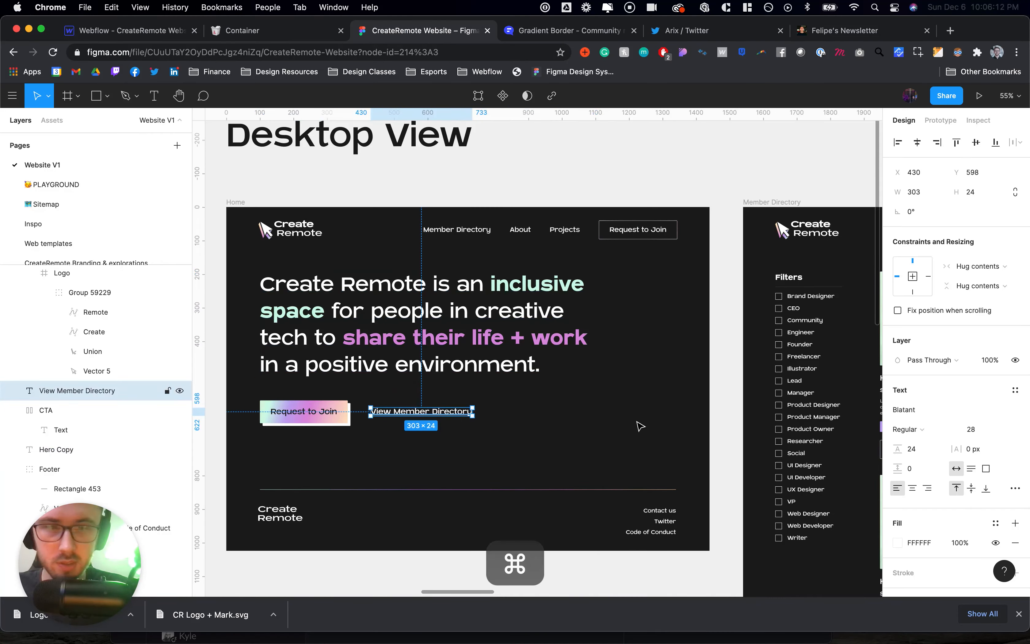
pyautogui.hscroll(10, 641, 426)
pyautogui.scroll(-4, 640, 425)
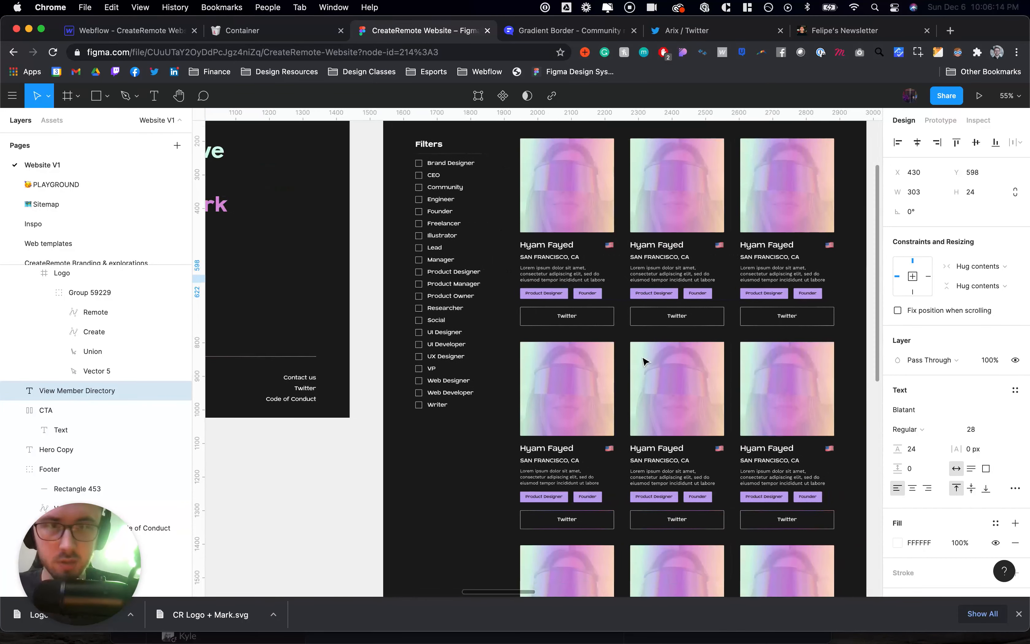
pyautogui.scroll(4, 578, 298)
pyautogui.hscroll(1, 591, 247)
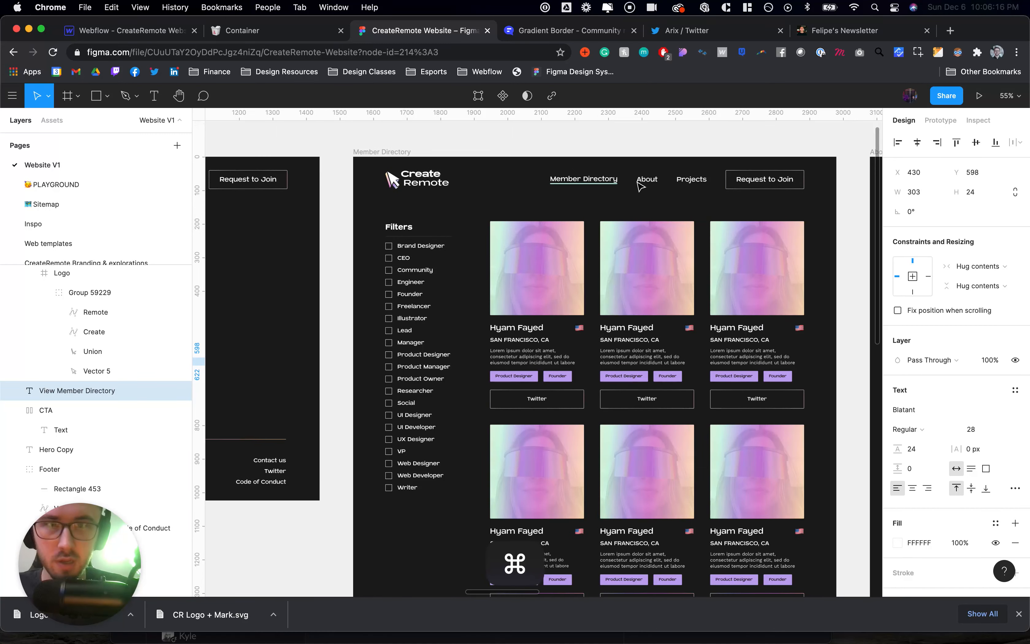
pyautogui.keyDown('super'); pyautogui.click(642, 186); pyautogui.keyUp('super')
pyautogui.hscroll(8, 570, 257)
pyautogui.scroll(-1, 570, 257)
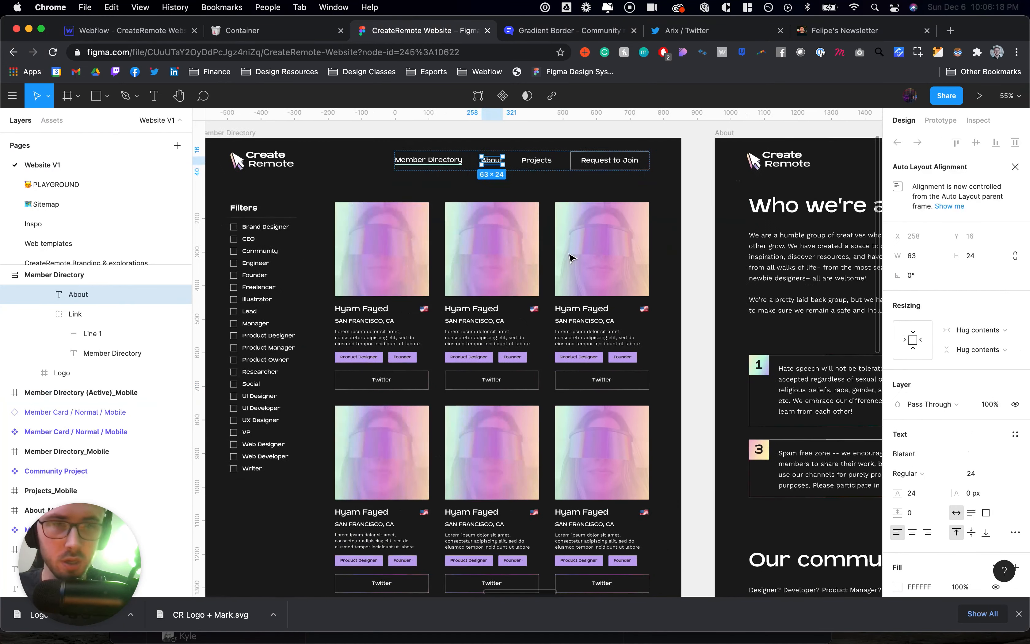
# Check the text style of the underlined admin name below the Our community section in the About frame
pyautogui.hscroll(8, 570, 258)
pyautogui.scroll(-8, 570, 258)
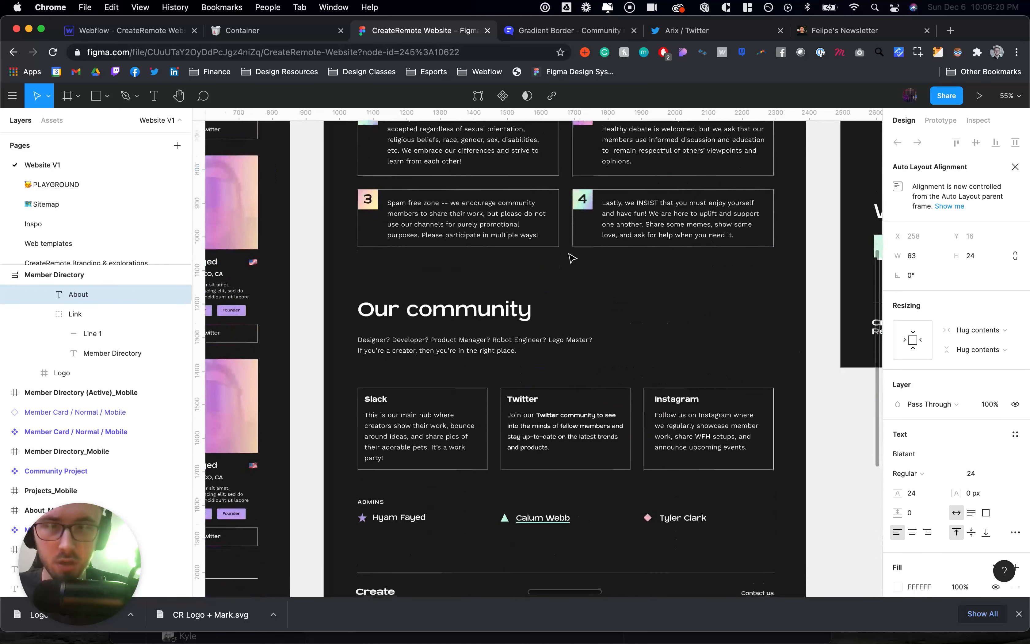
pyautogui.hscroll(1, 554, 396)
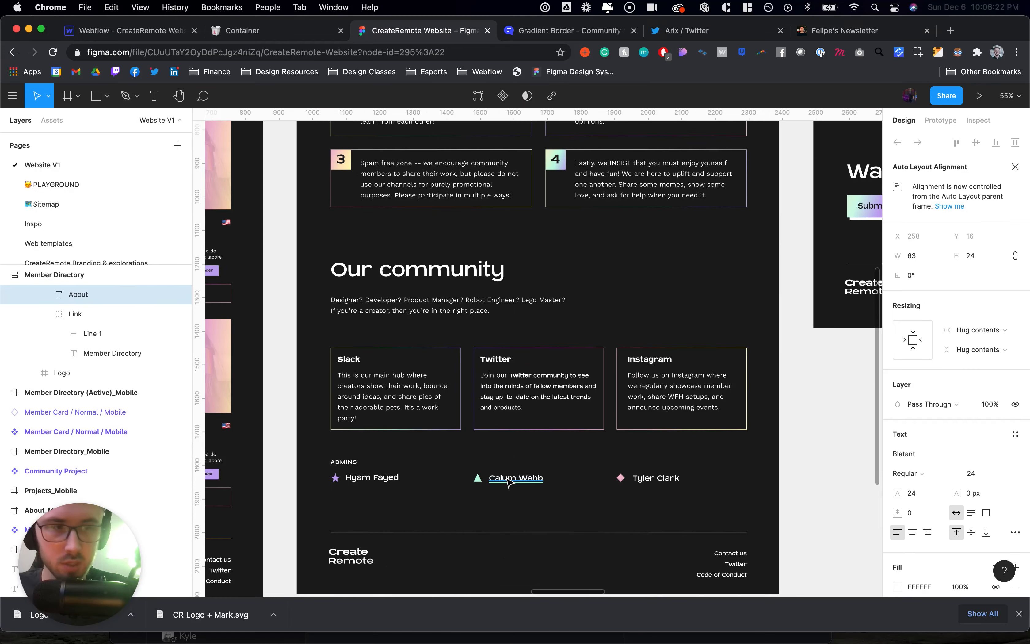
pyautogui.keyDown('super'); pyautogui.click(509, 482); pyautogui.keyUp('super')
pyautogui.scroll(-6, 509, 483)
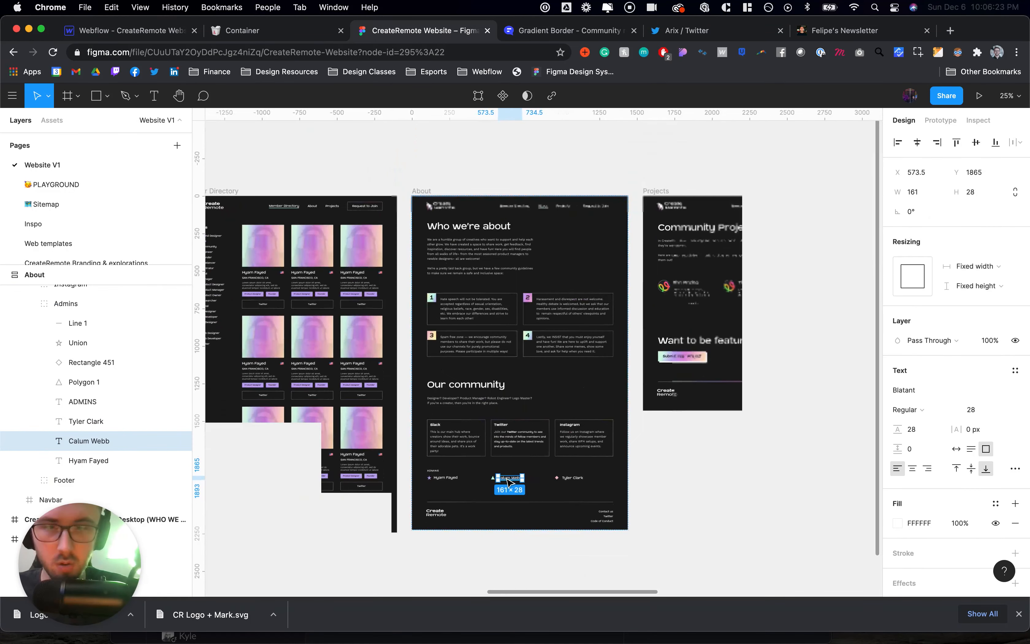
pyautogui.scroll(5, 502, 483)
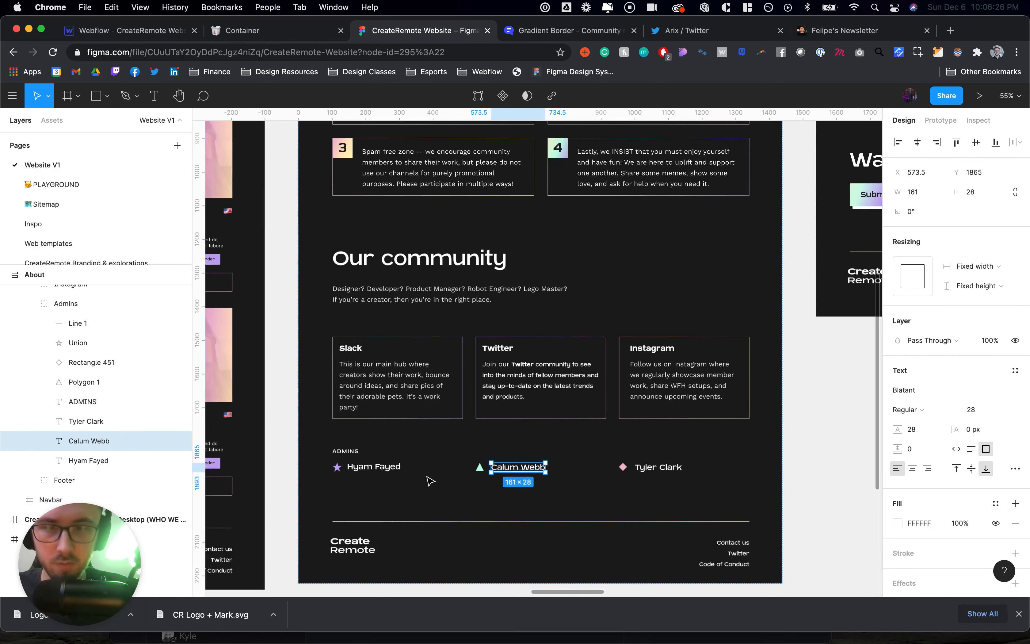
# Review the hero section of Figma's Home frame, and inspect the matching H1 heading's typography in Webflow
pyautogui.hscroll(-10, 430, 480)
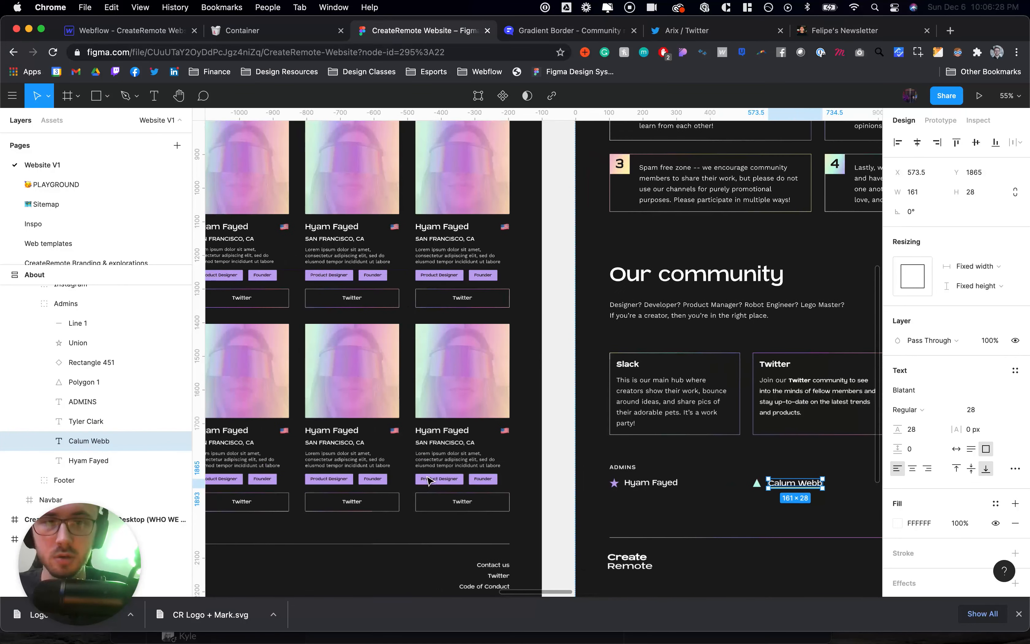
pyautogui.scroll(-8, 429, 481)
pyautogui.hscroll(-6, 423, 460)
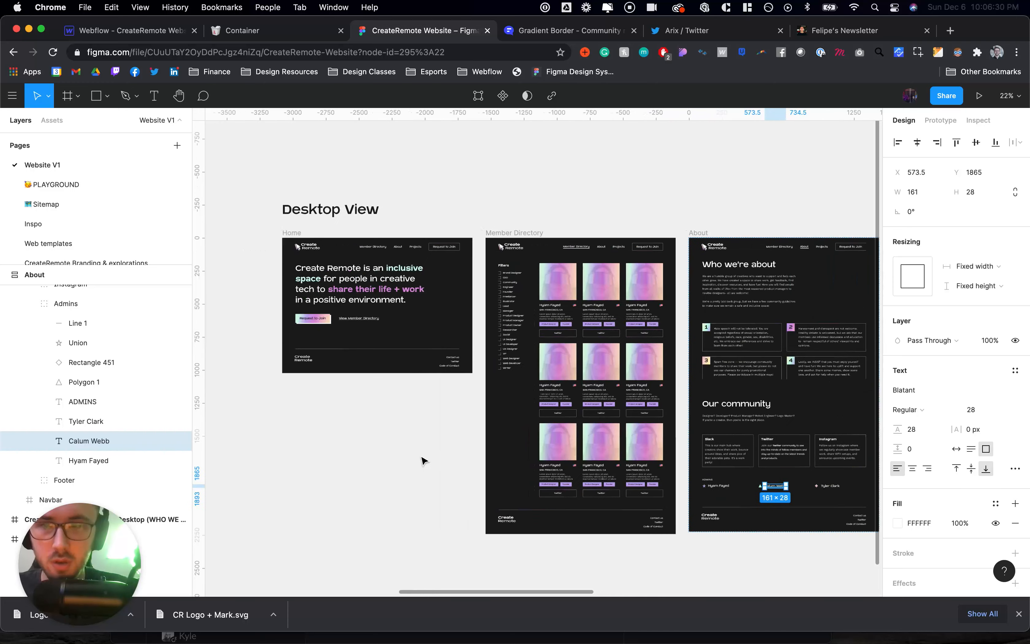
pyautogui.click(433, 323)
pyautogui.scroll(5, 430, 307)
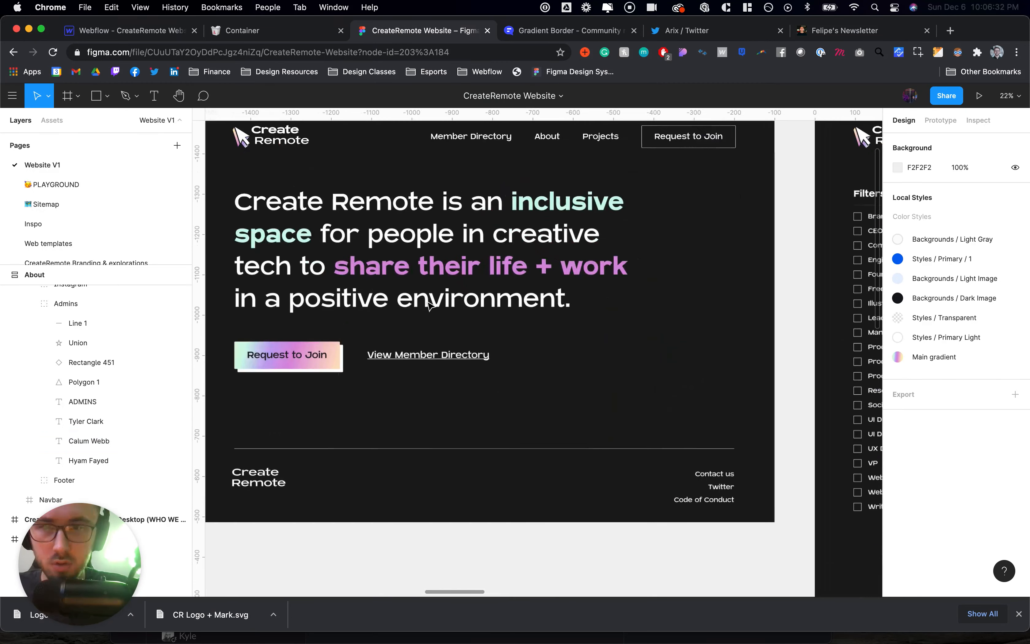
pyautogui.scroll(3, 427, 302)
pyautogui.scroll(-4, 427, 302)
pyautogui.hscroll(-1, 428, 302)
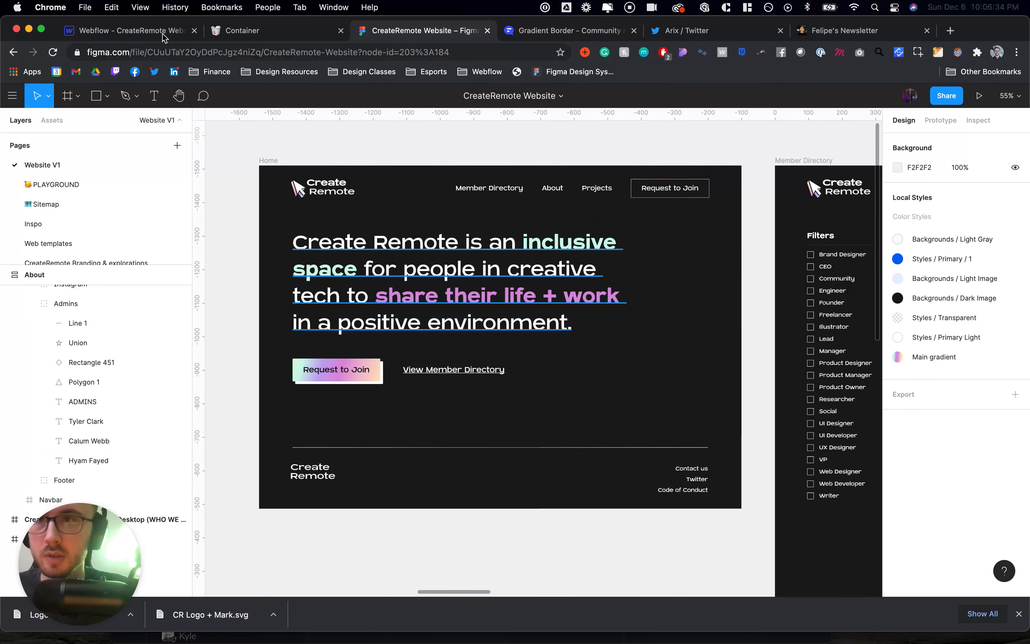
pyautogui.press('super+1')
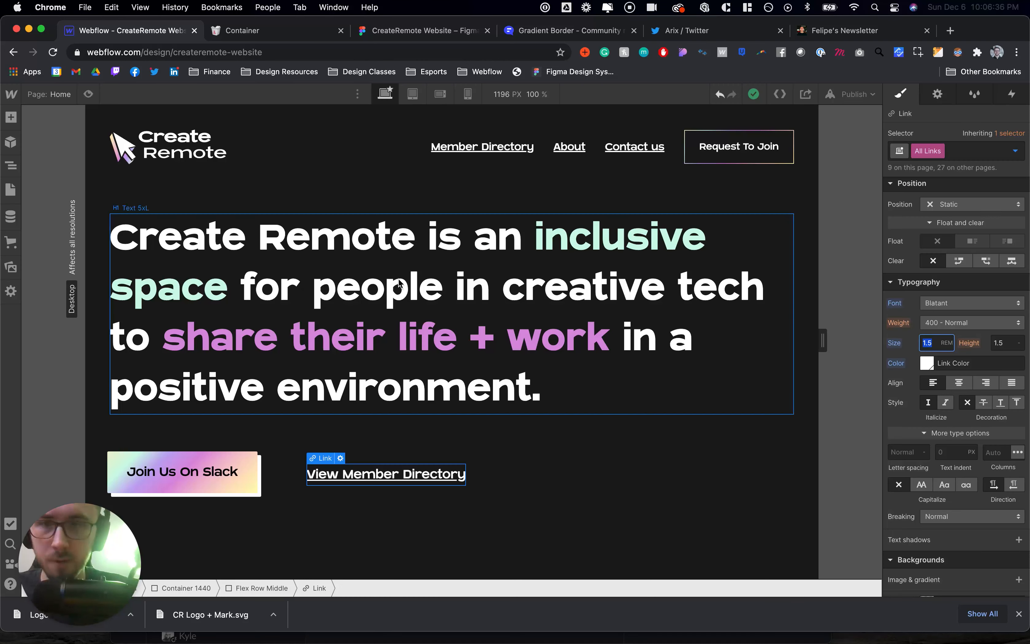
pyautogui.click(403, 293)
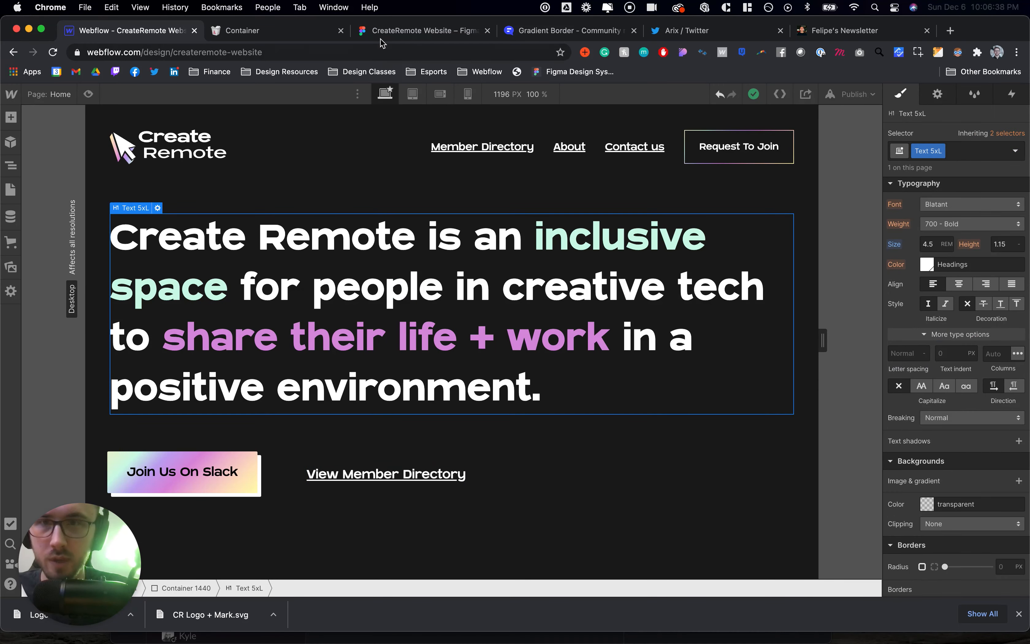
# Inspect the Hero Copy text's font weights in Figma, including the highlighted word "inclusive", and return to Webflow
pyautogui.click(386, 34)
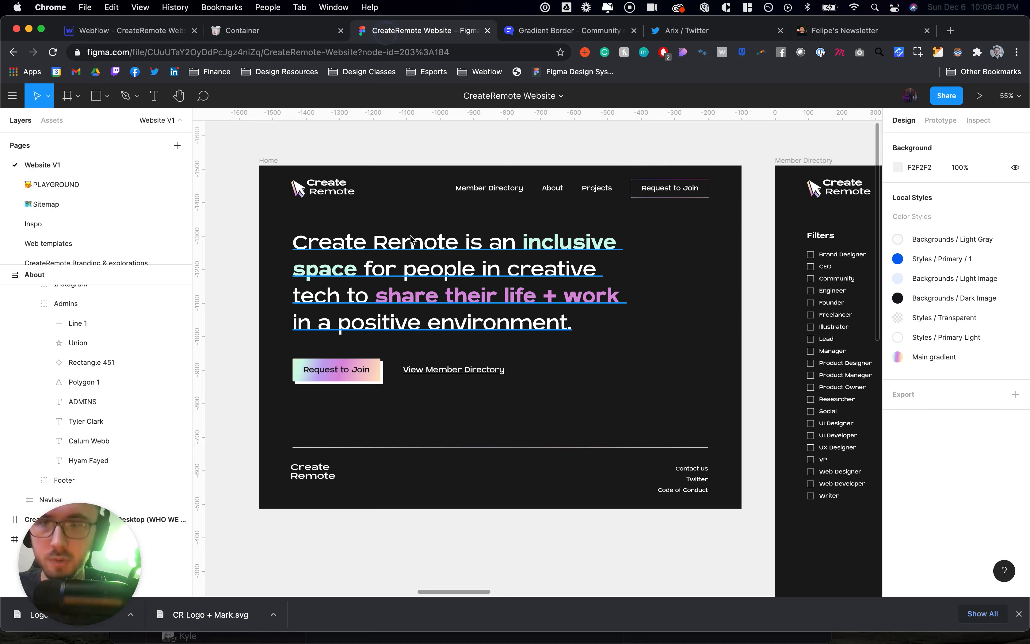
pyautogui.keyDown('super'); pyautogui.click(419, 253); pyautogui.keyUp('super')
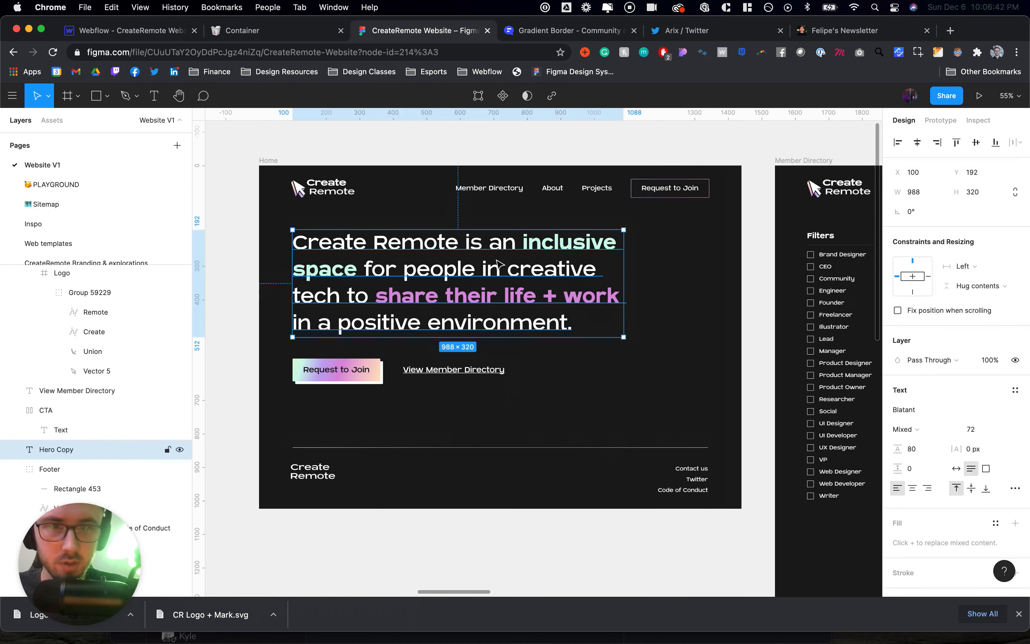
pyautogui.press('Return')
pyautogui.click(522, 249)
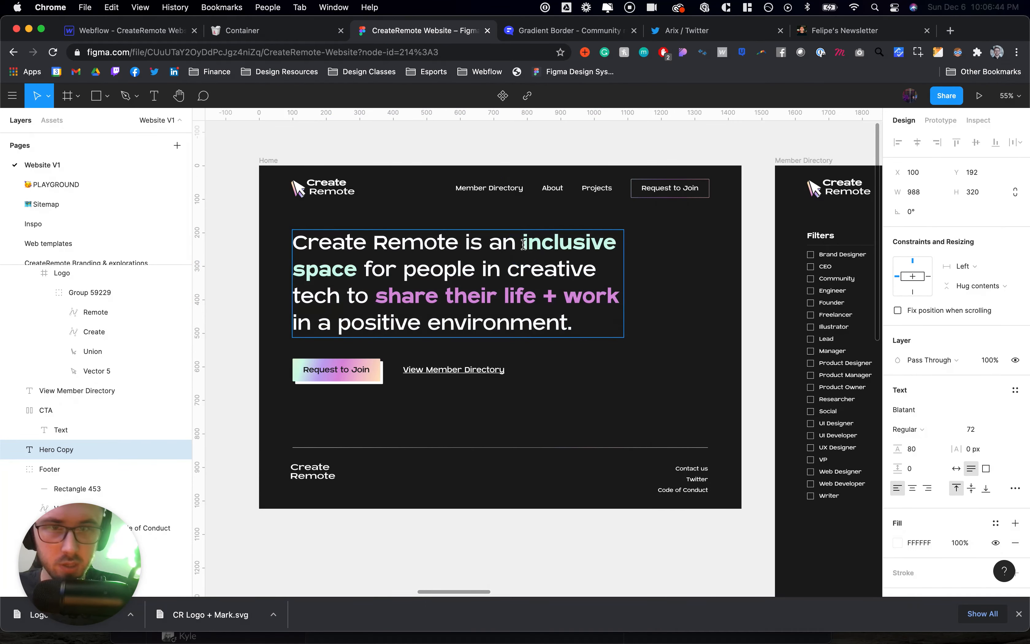
pyautogui.hotkey('shift', 'Right')
pyautogui.hotkey('shift', 'Right')
pyautogui.hotkey('shift', 'Right')
pyautogui.hotkey('shift', 'Right')
pyautogui.hotkey('shift', 'Right')
pyautogui.hotkey('shift', 'Right')
pyautogui.hotkey('shift', 'Right')
pyautogui.hotkey('shift', 'Right')
pyautogui.click(504, 243)
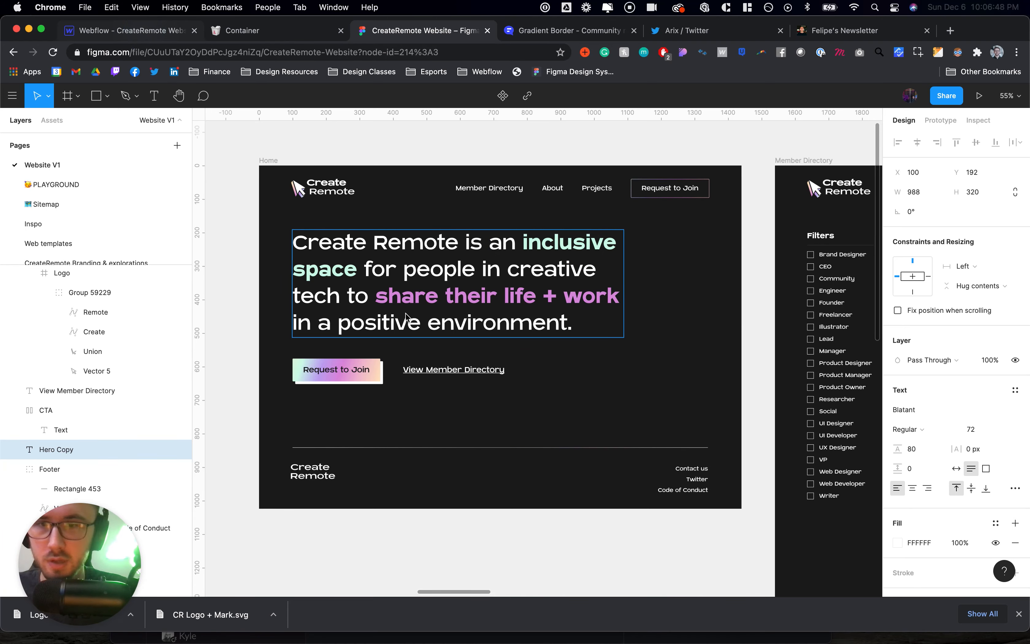
pyautogui.press('super+1')
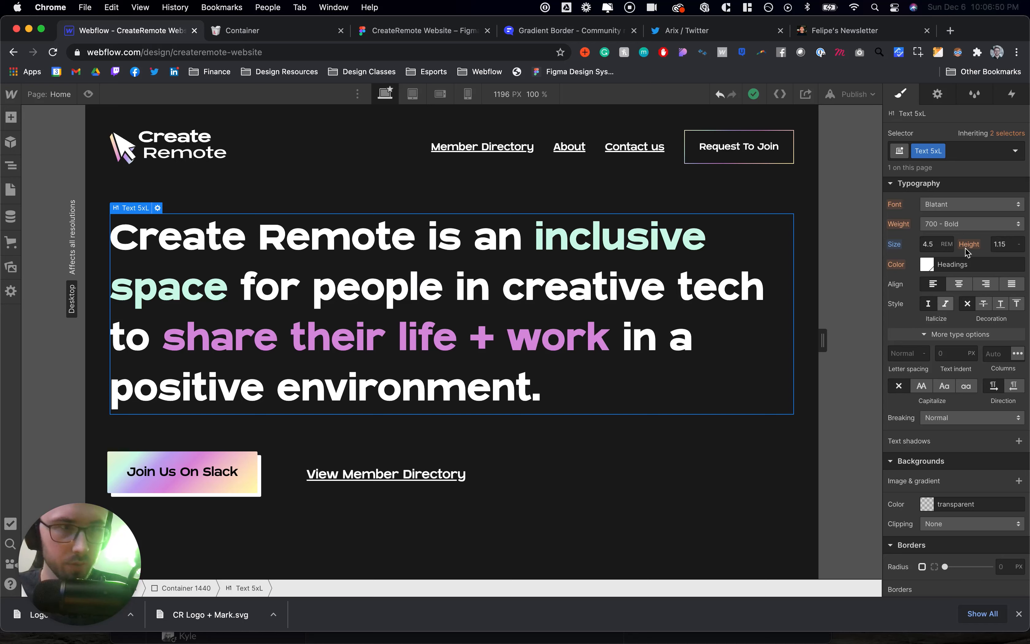
pyautogui.click(960, 153)
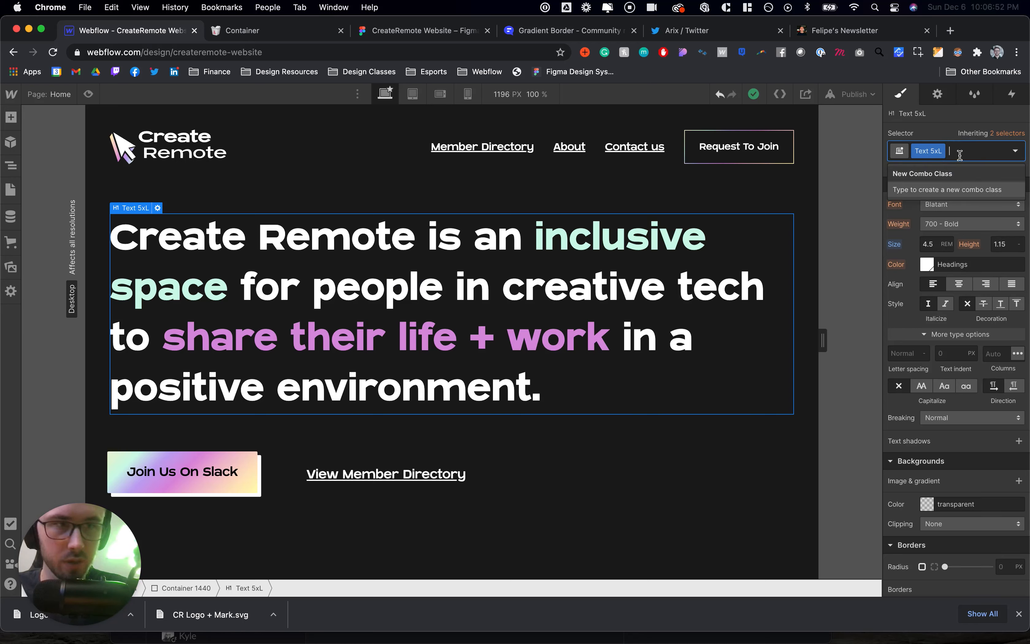
pyautogui.click(948, 224)
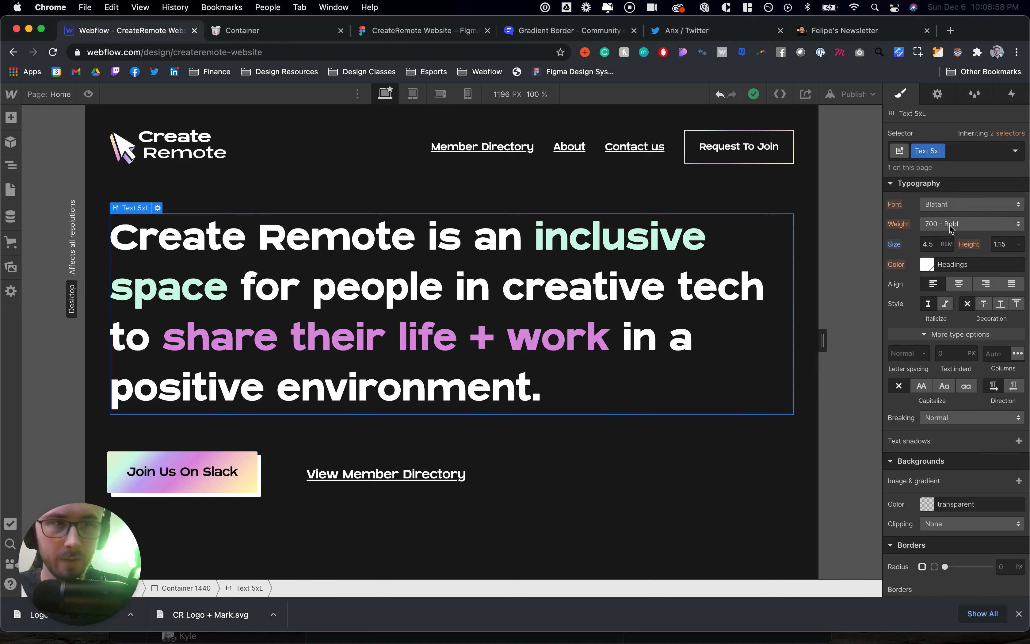
pyautogui.click(950, 226)
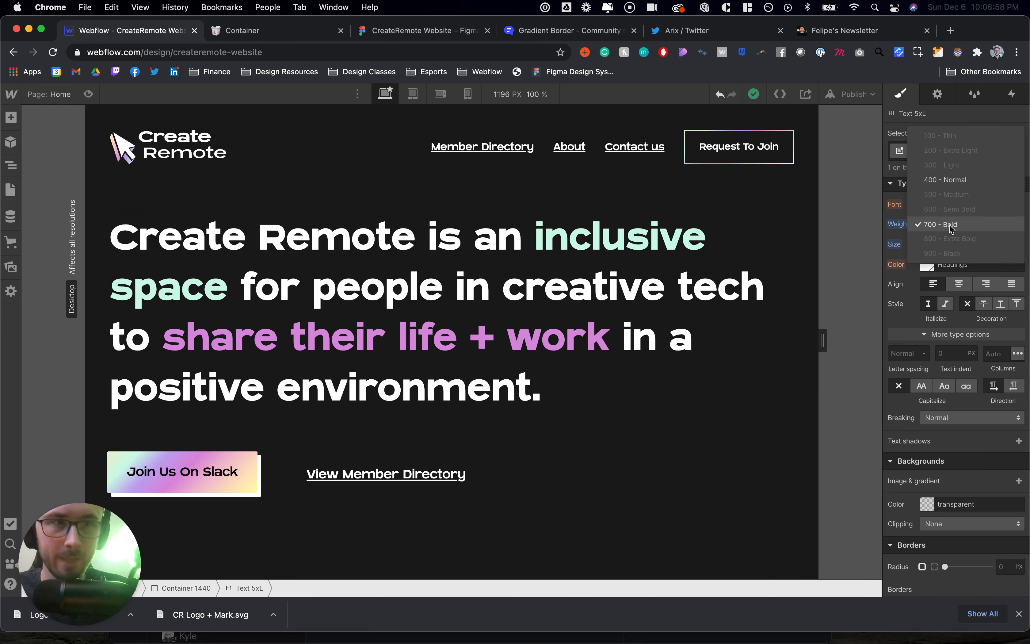
pyautogui.click(895, 131)
# Add a Regular combo class to the hero's Text 5xL heading and set its weight to 400 - Normal
pyautogui.click(960, 152)
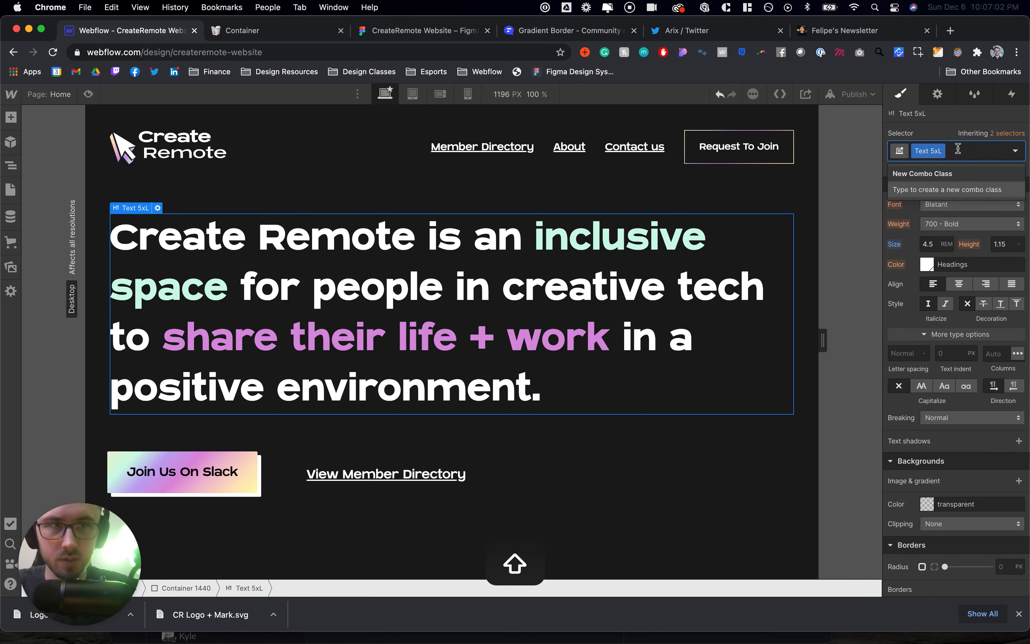
pyautogui.write('Regular')
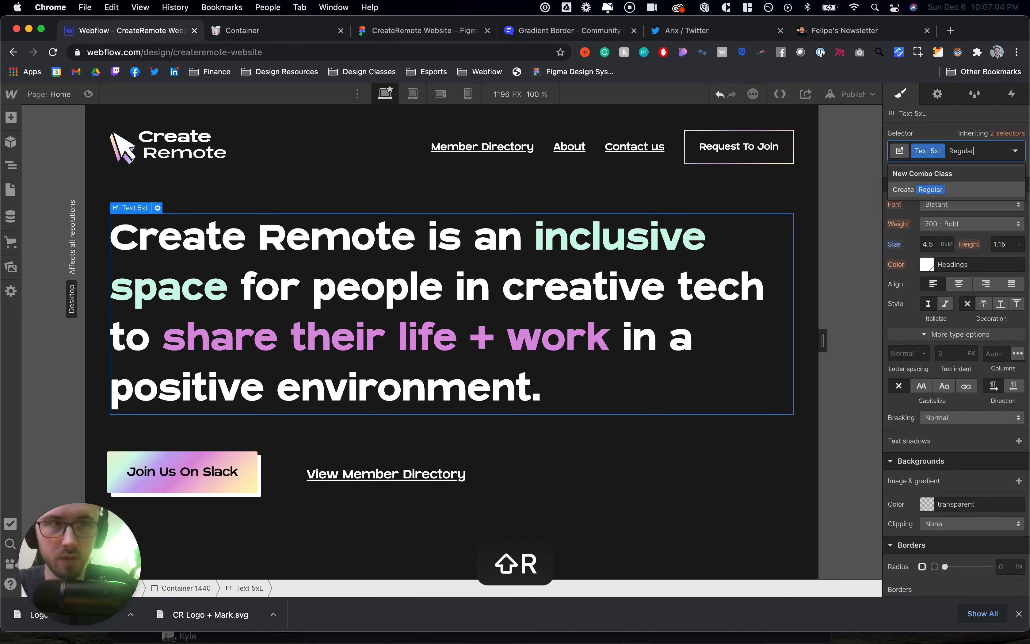
pyautogui.press('Return')
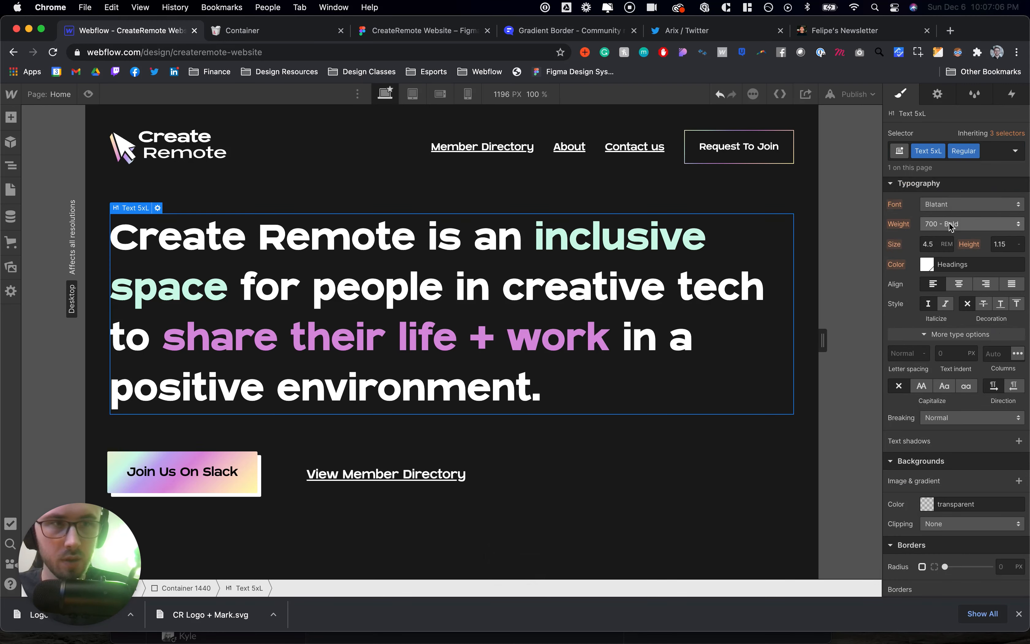
pyautogui.click(950, 226)
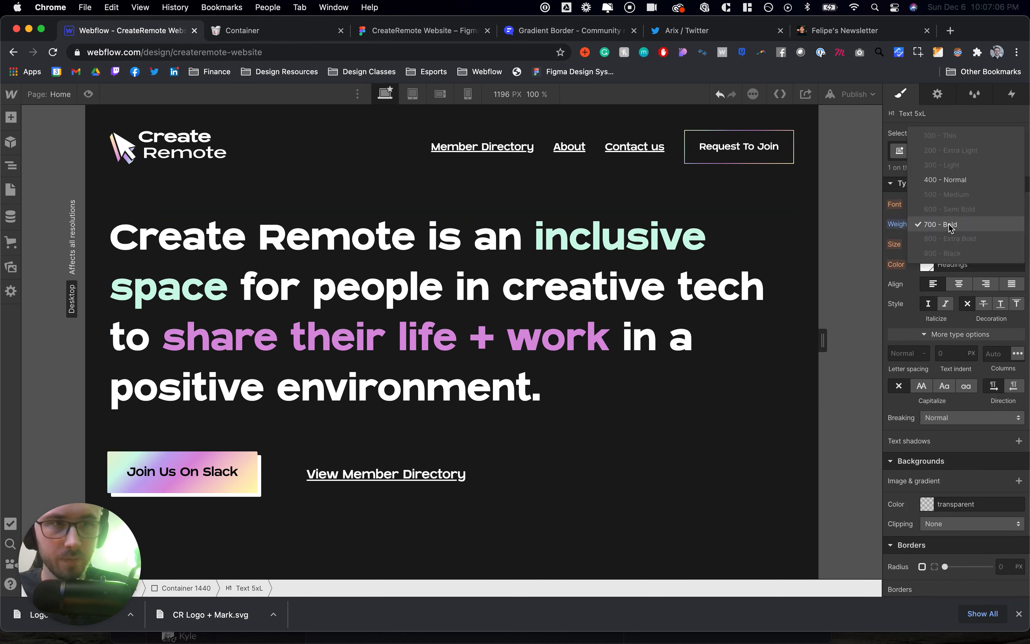
pyautogui.click(954, 180)
# Set the hero heading's Green Text Span and Purple Text Span to weight 700 - Bold
pyautogui.click(555, 247)
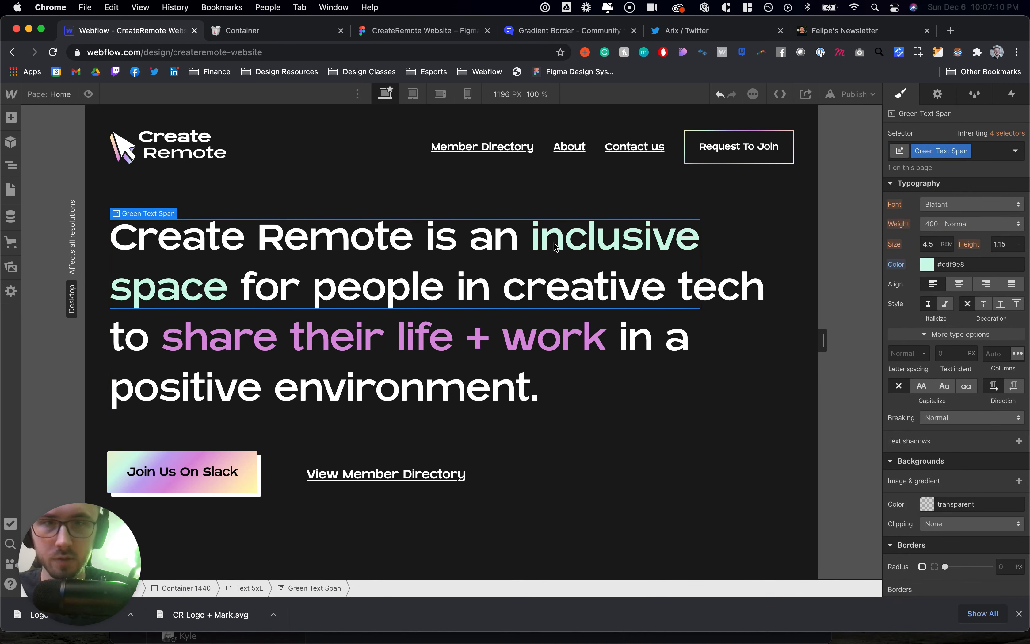
pyautogui.click(961, 227)
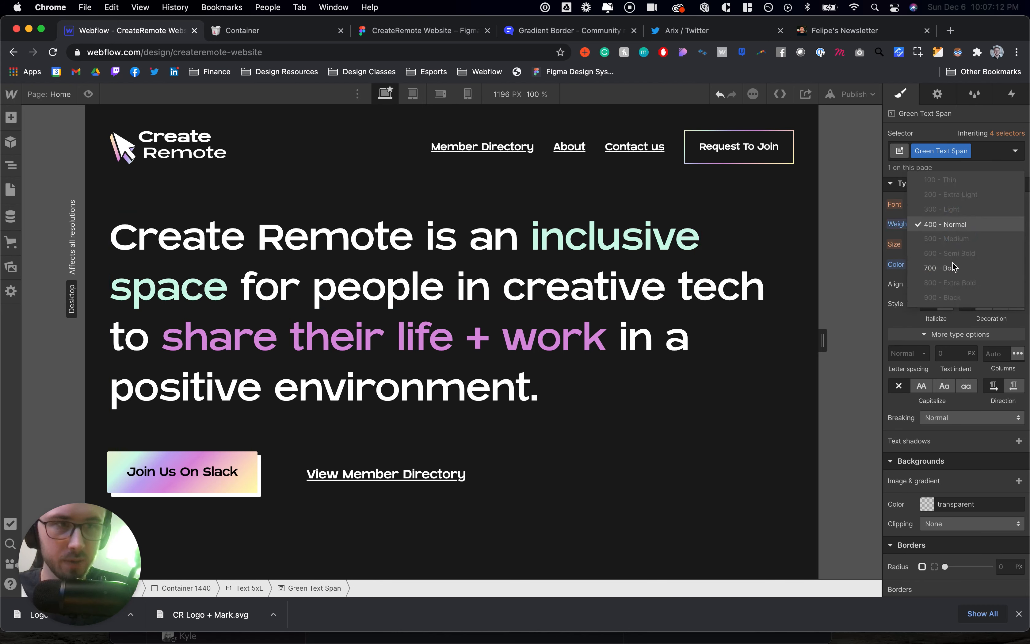
pyautogui.click(940, 267)
pyautogui.click(566, 340)
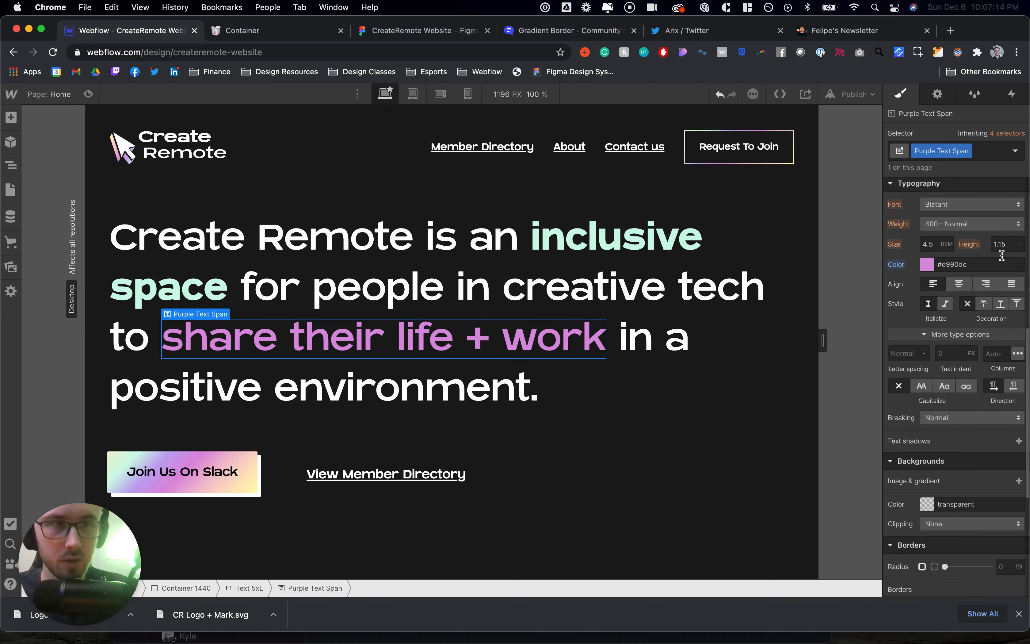
pyautogui.click(966, 223)
pyautogui.click(941, 268)
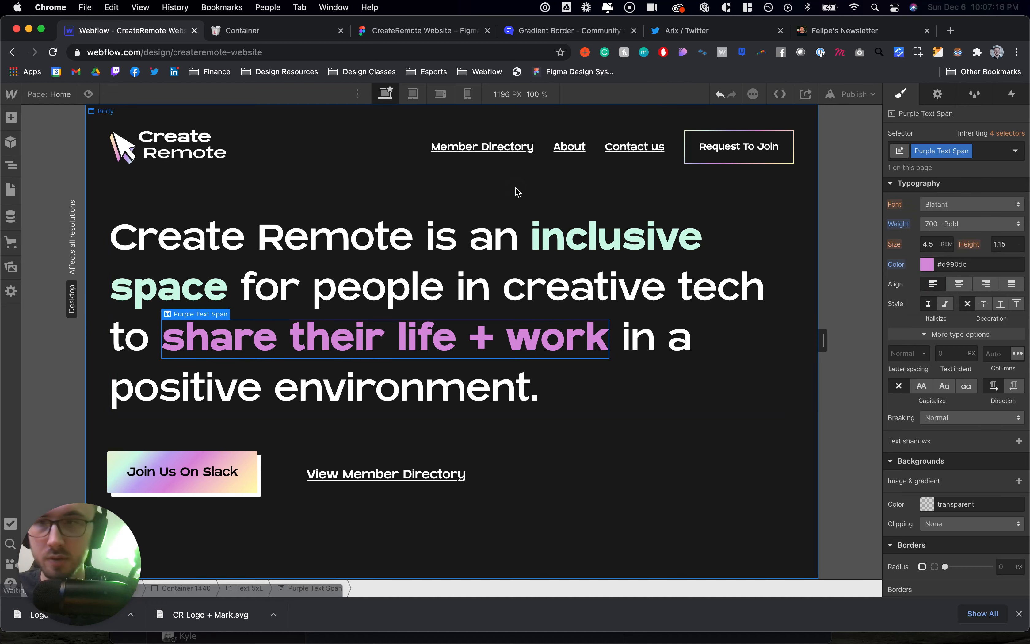
pyautogui.click(516, 187)
pyautogui.scroll(-2, 516, 191)
pyautogui.scroll(2, 508, 236)
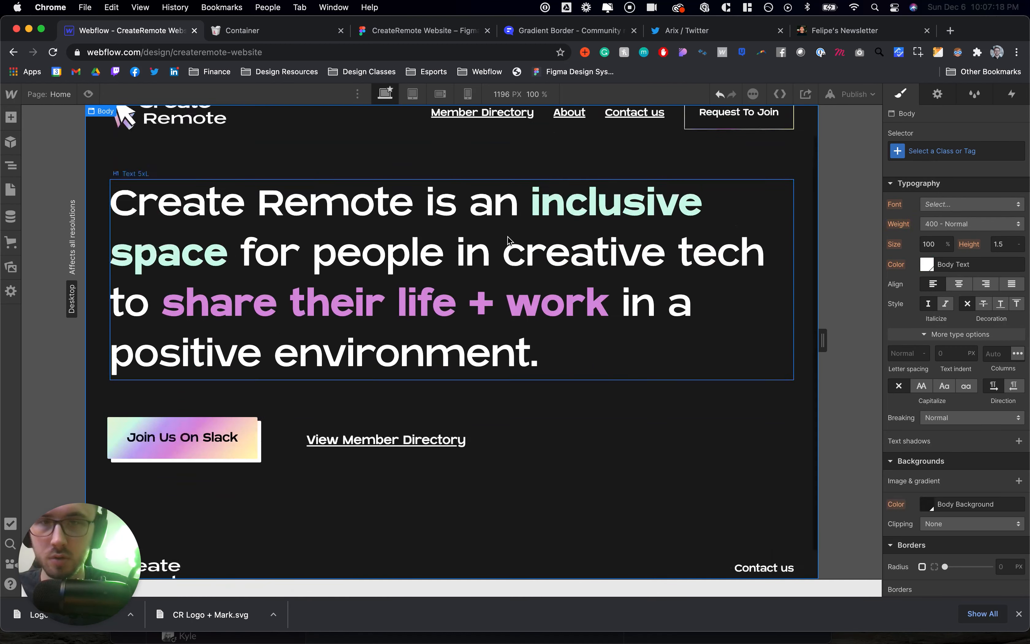
# Open the Footer symbol, then check the footer group's spacing to the Home frame's edge in Figma and return to Webflow
pyautogui.scroll(-2, 508, 236)
pyautogui.click(574, 549)
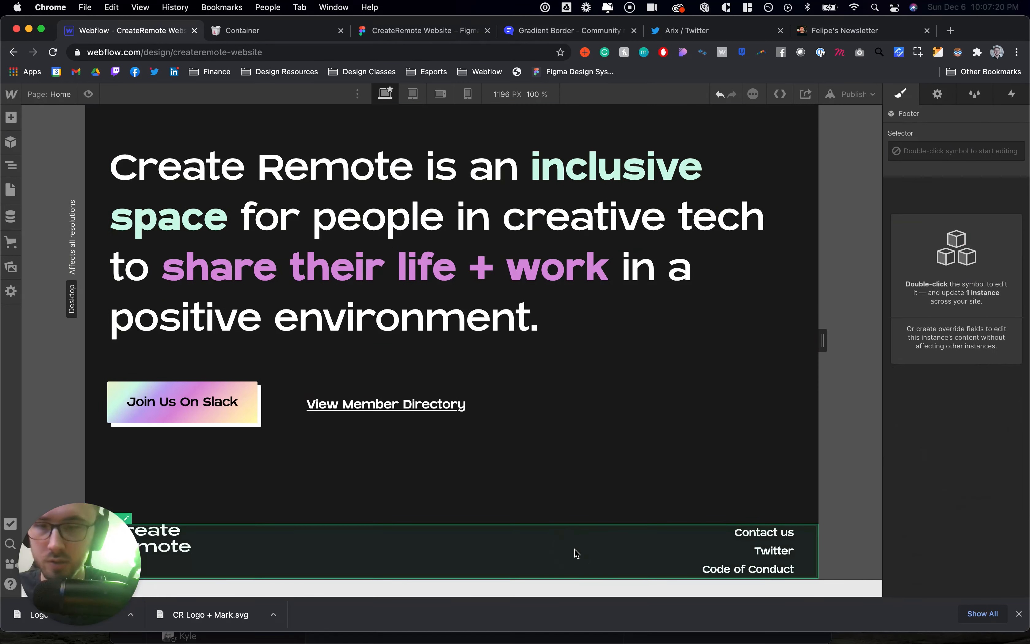
pyautogui.doubleClick(574, 549)
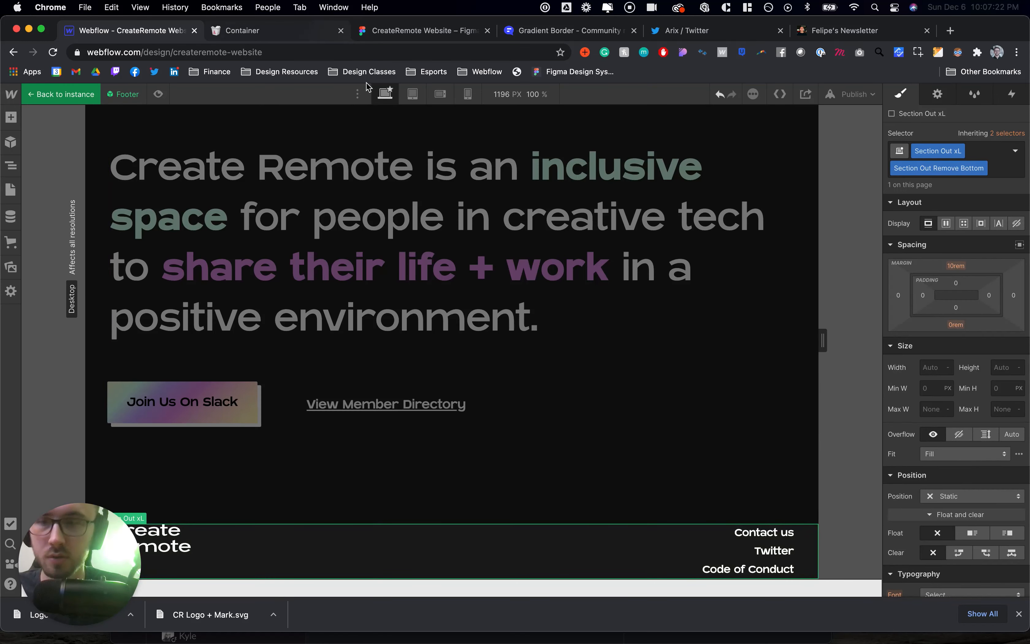
pyautogui.click(383, 34)
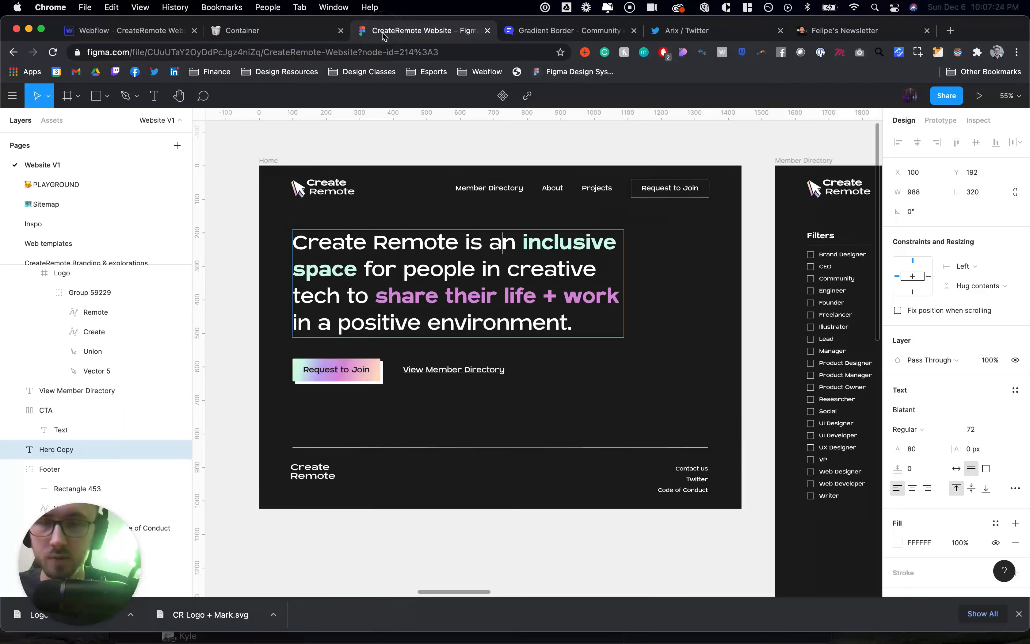
pyautogui.press('Escape')
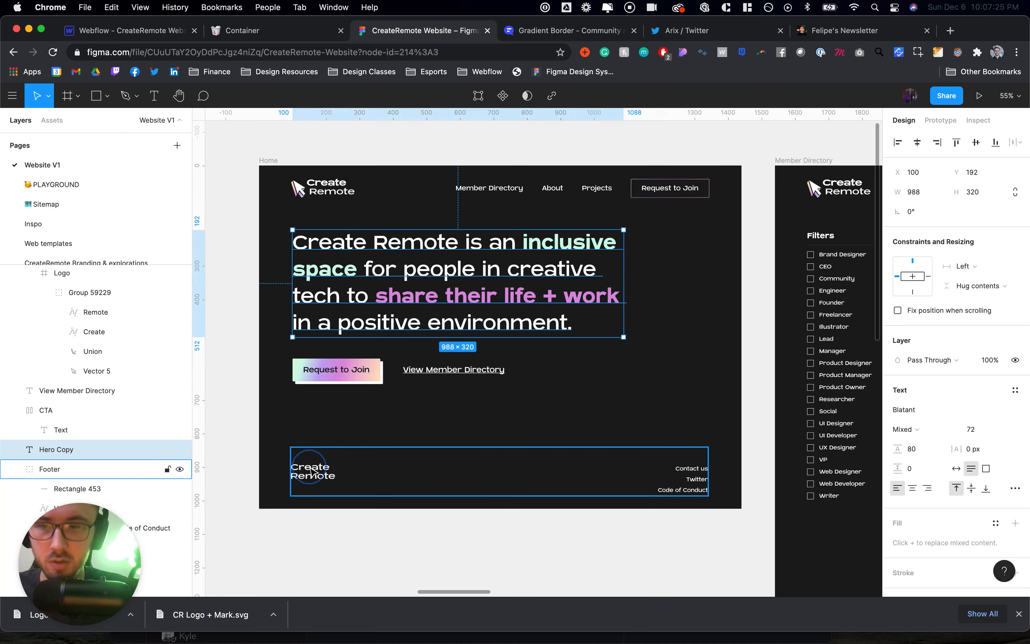
pyautogui.click(339, 478)
pyautogui.press('alt')
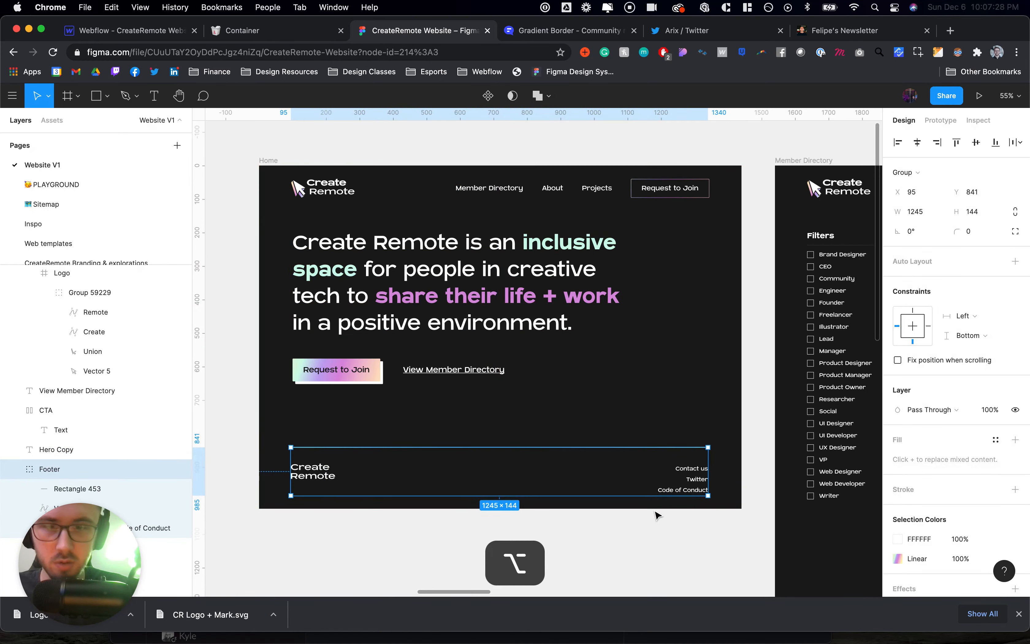
pyautogui.click(138, 34)
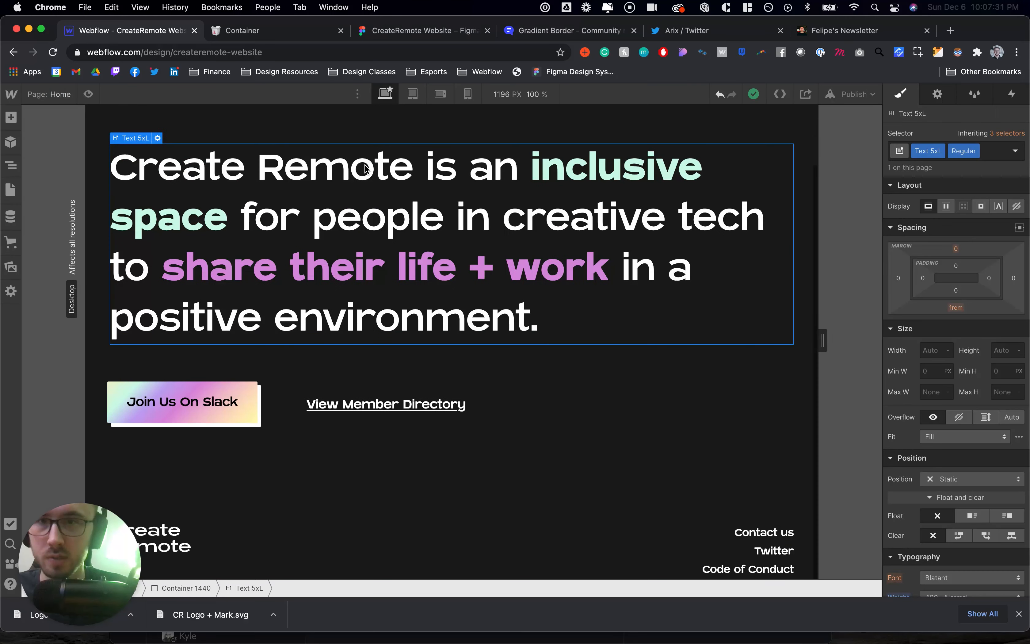
# In the Footer symbol, replace the section's Section Out Remove Bottom class with Section Out - 2.5rem
pyautogui.click(447, 528)
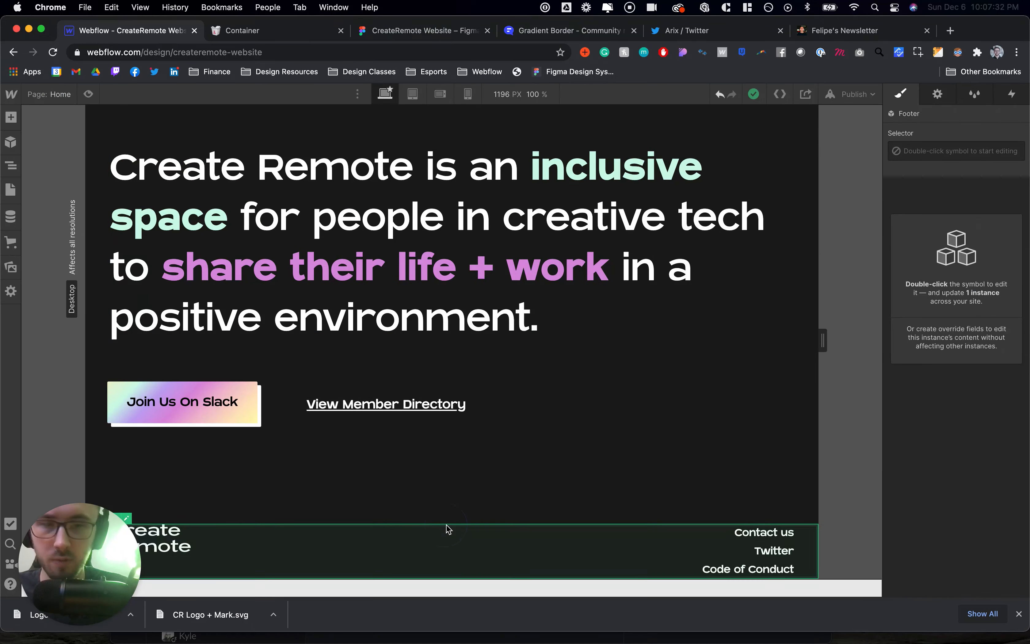
pyautogui.doubleClick(445, 542)
pyautogui.click(994, 151)
pyautogui.press('BackSpace')
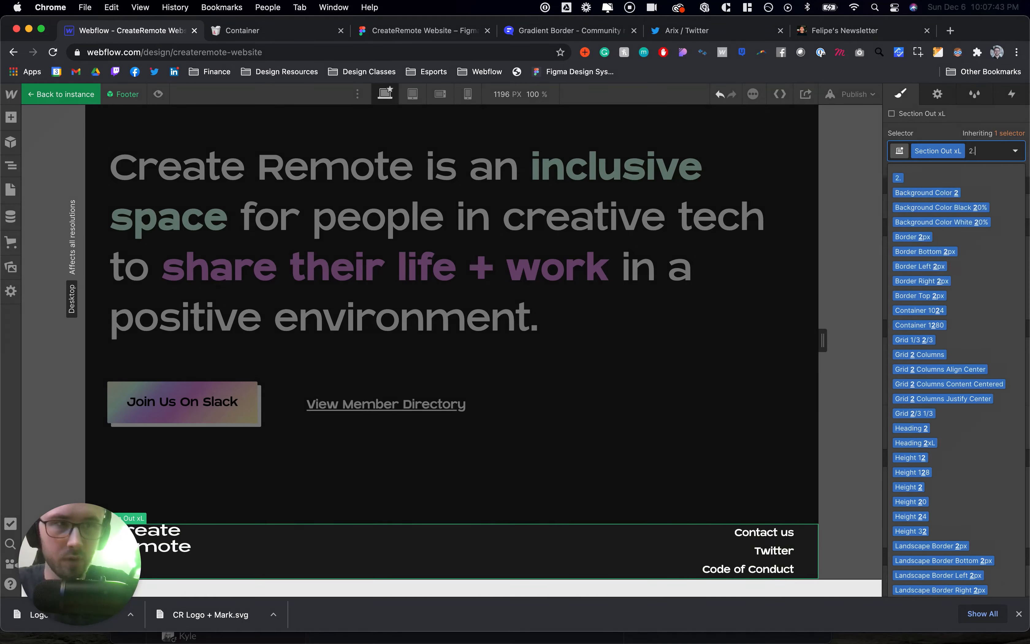
pyautogui.write('Section')
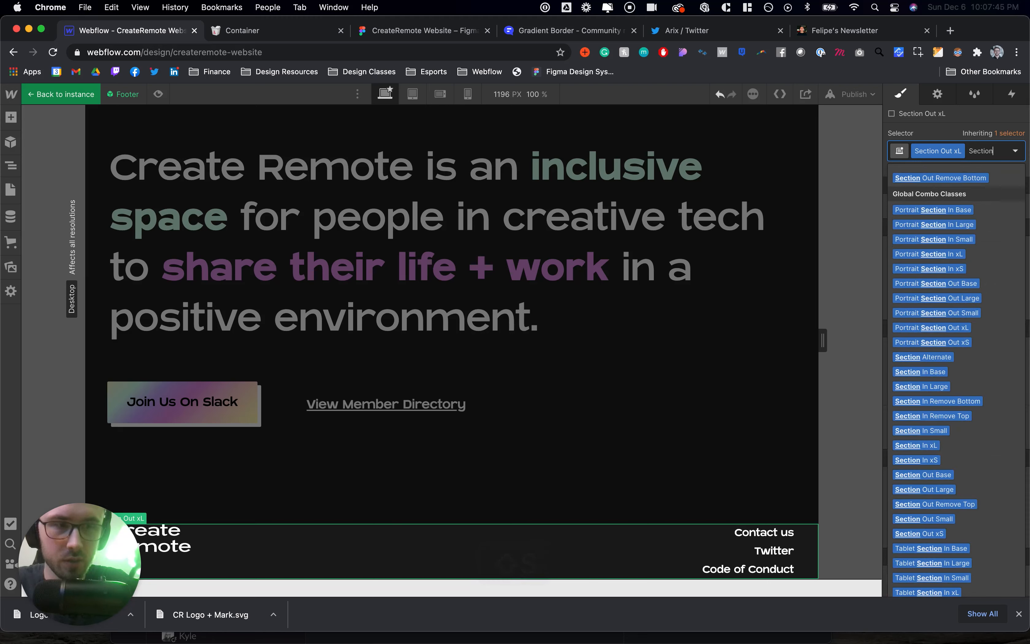
pyautogui.write(' Out')
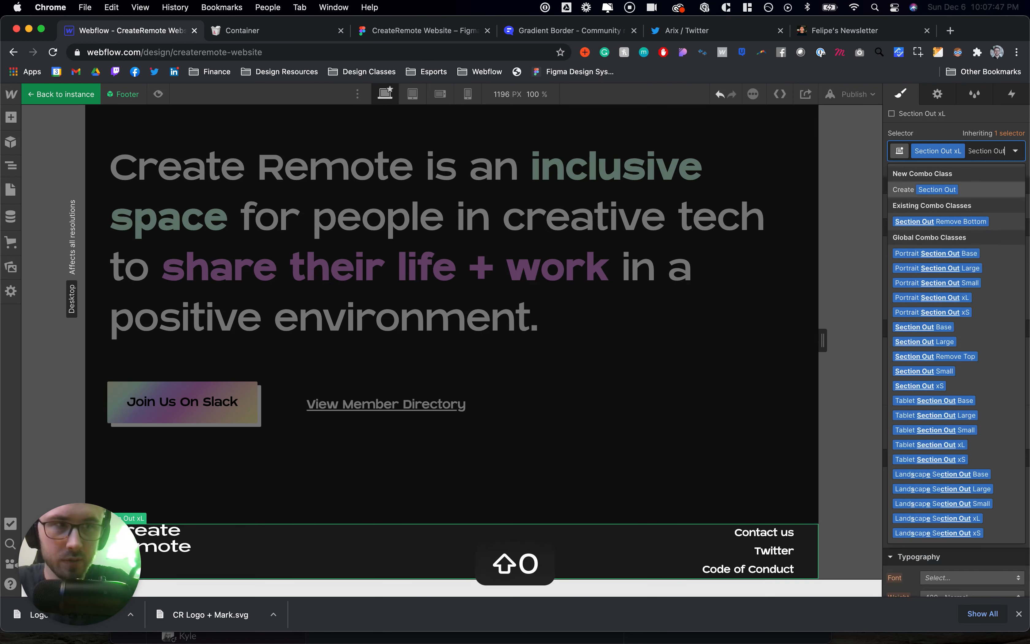
pyautogui.write(' - 2.5rem')
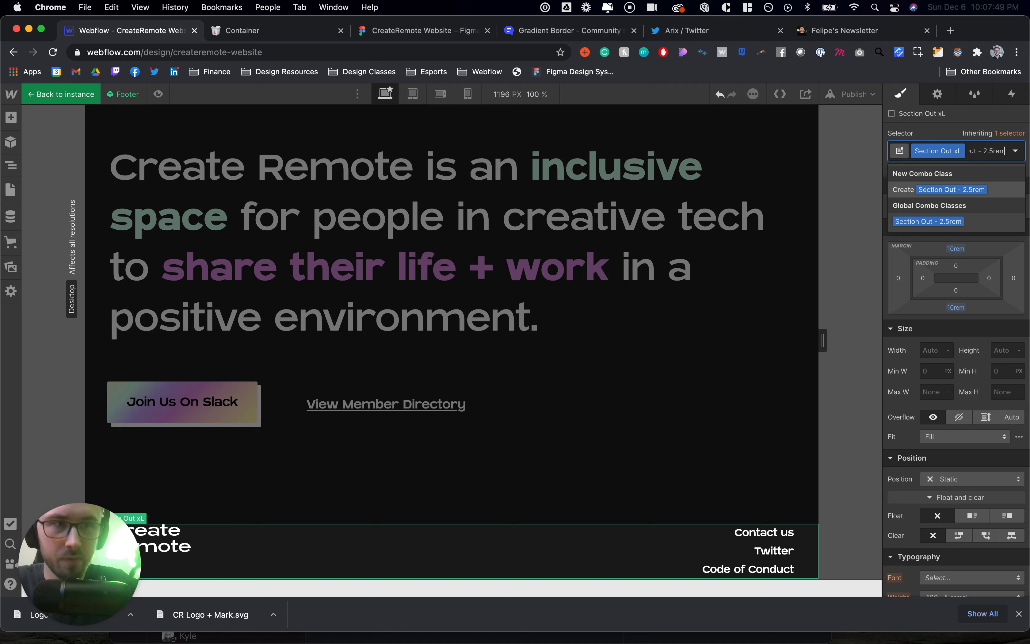
pyautogui.press('Return')
pyautogui.doubleClick(423, 461)
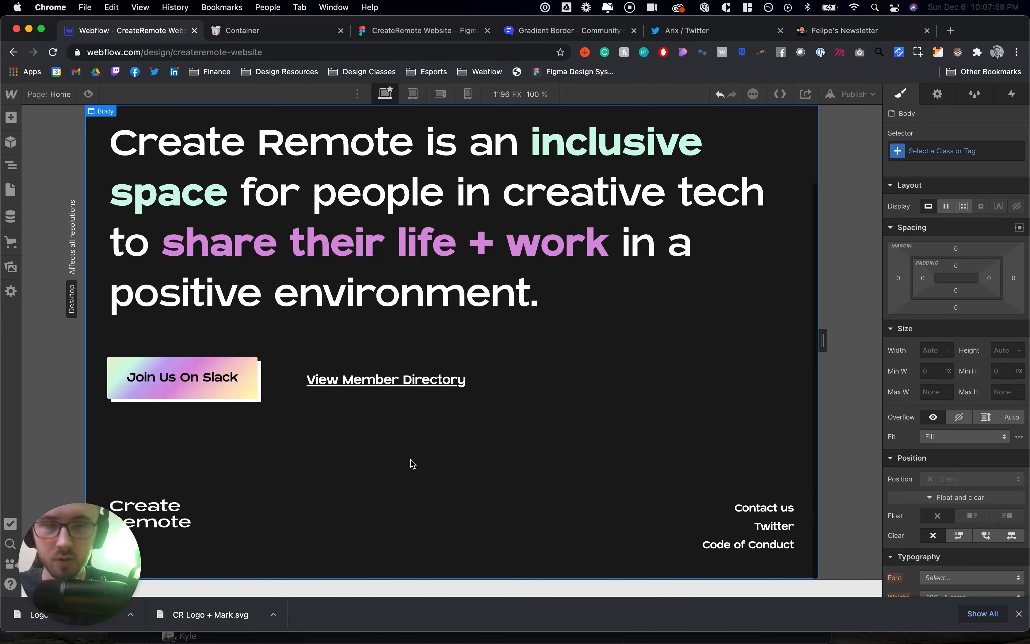
# Review the whole Home page at the desktop, tablet and mobile landscape breakpoints, ending on tablet
pyautogui.scroll(3, 412, 463)
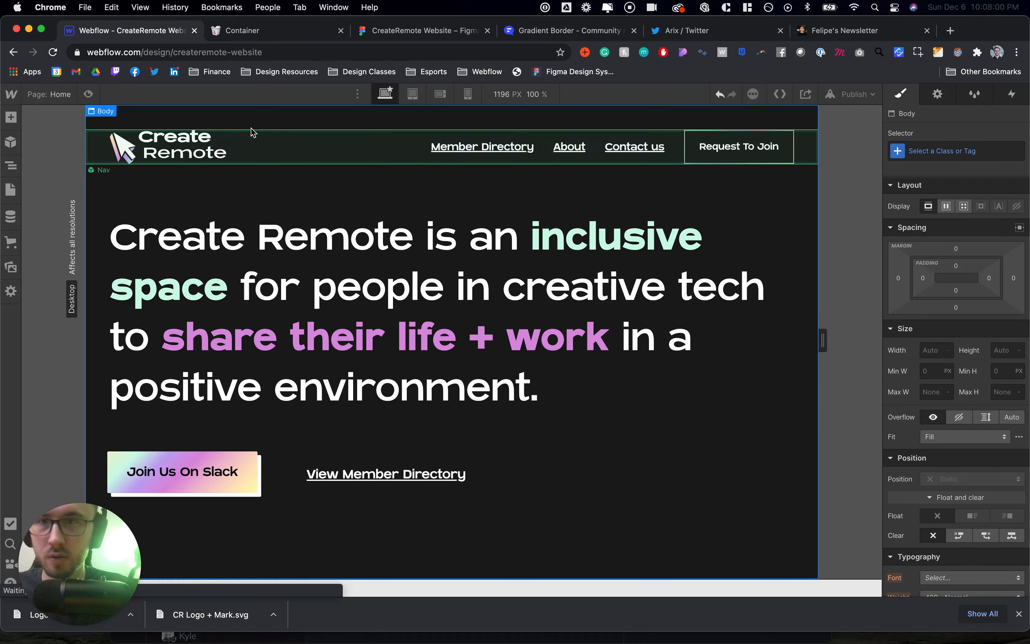
pyautogui.scroll(-3, 381, 264)
pyautogui.scroll(3, 395, 247)
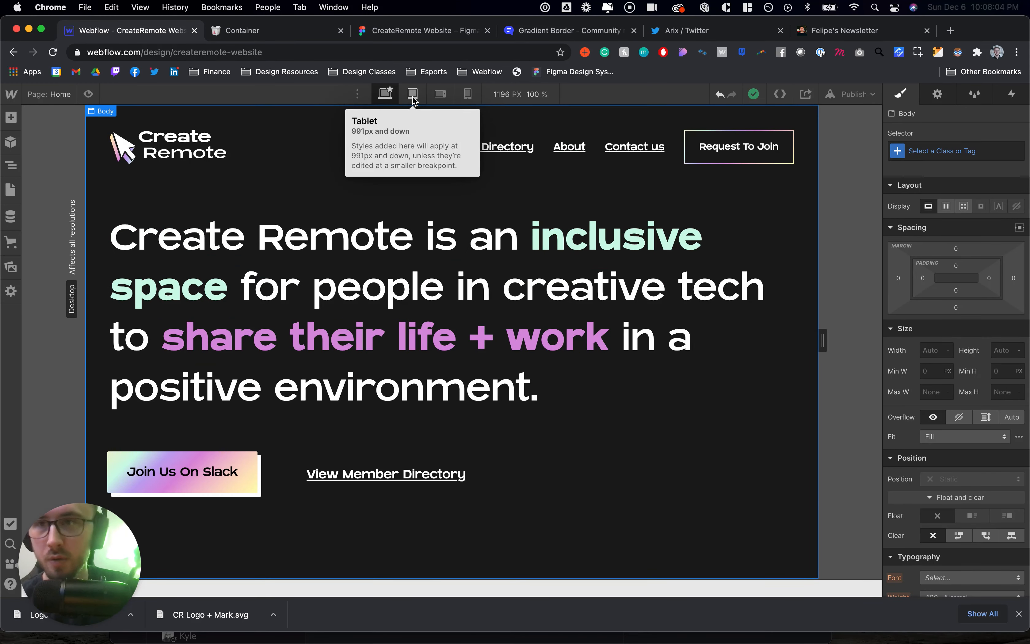
pyautogui.scroll(-3, 377, 284)
pyautogui.scroll(3, 376, 283)
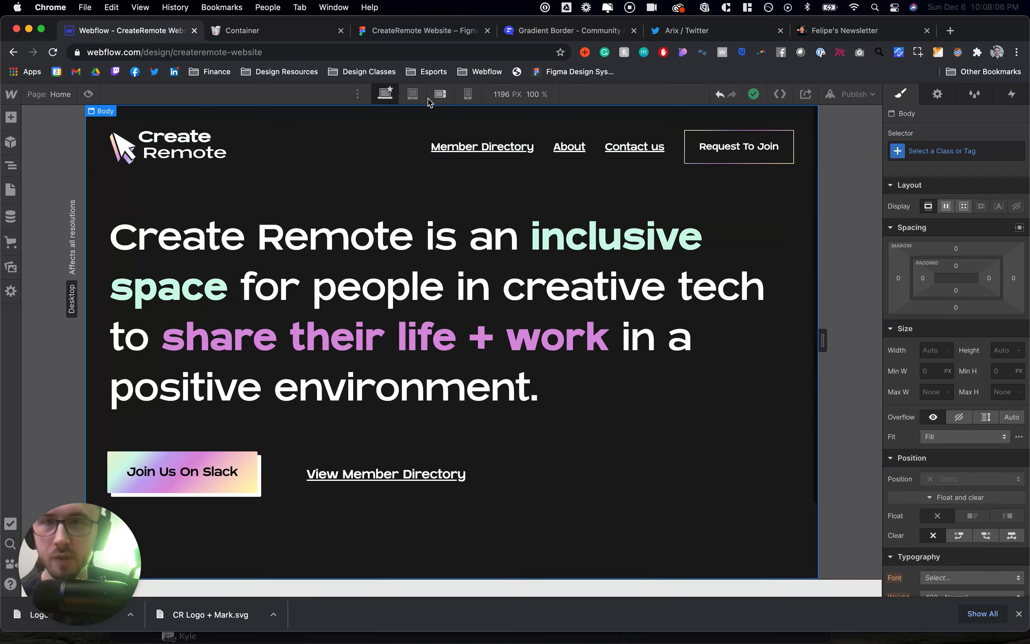
pyautogui.click(415, 96)
pyautogui.scroll(-3, 429, 169)
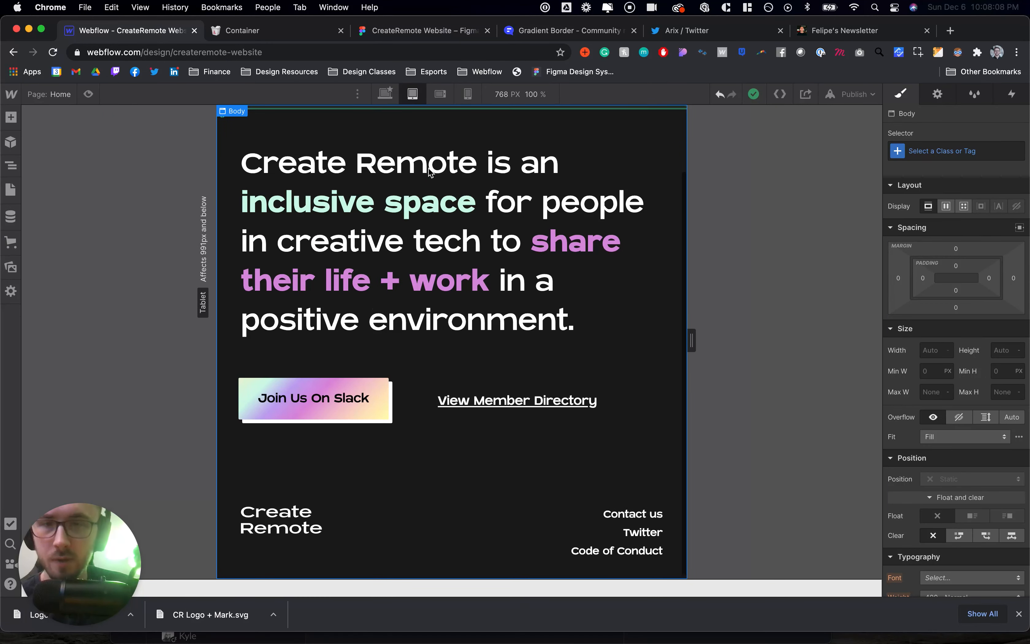
pyautogui.scroll(3, 430, 170)
pyautogui.click(441, 95)
pyautogui.click(417, 96)
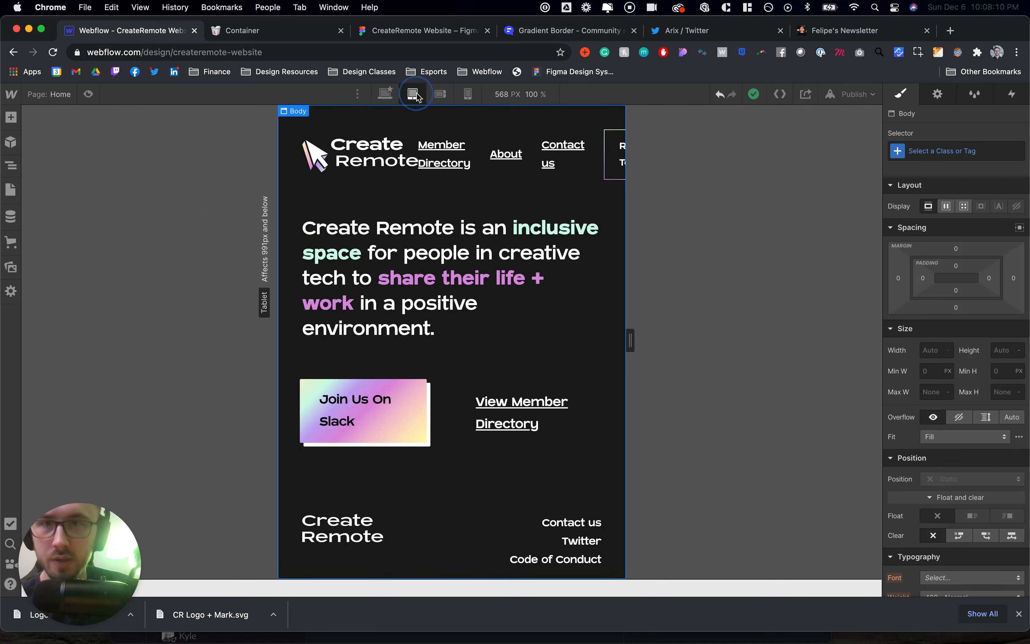
pyautogui.scroll(-3, 378, 245)
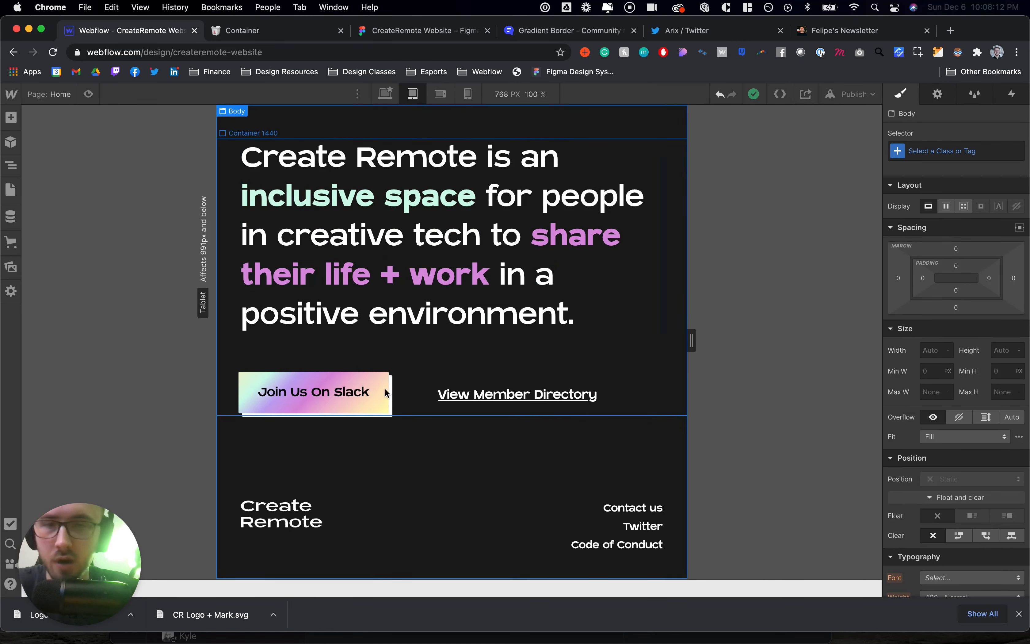
# Inspect the hero's Flex Row Middle at tablet size, and consult the Container class documentation in Notion before returning to Webflow
pyautogui.click(420, 413)
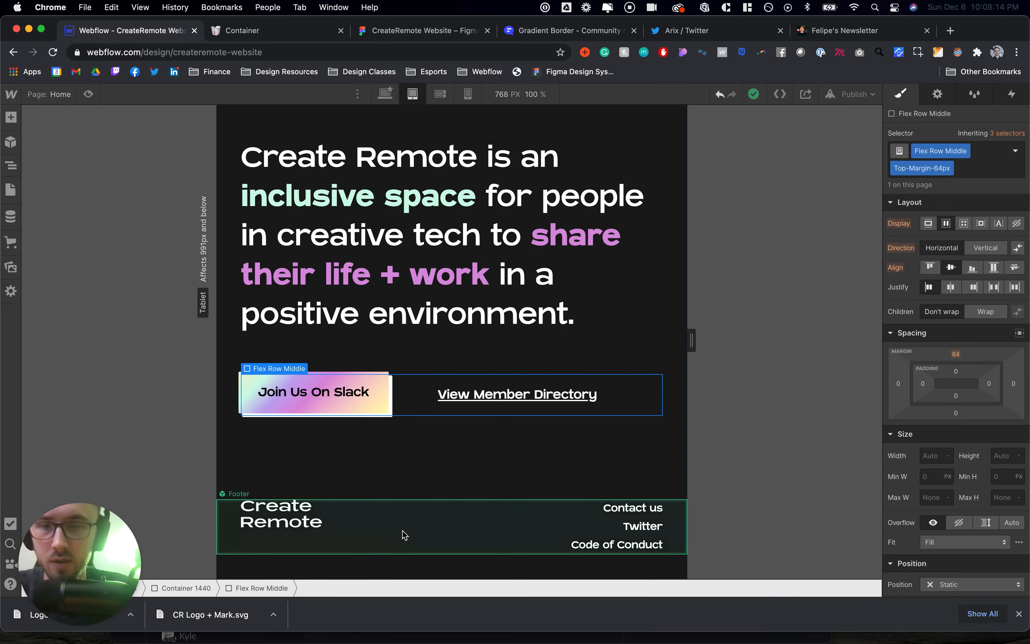
pyautogui.click(261, 32)
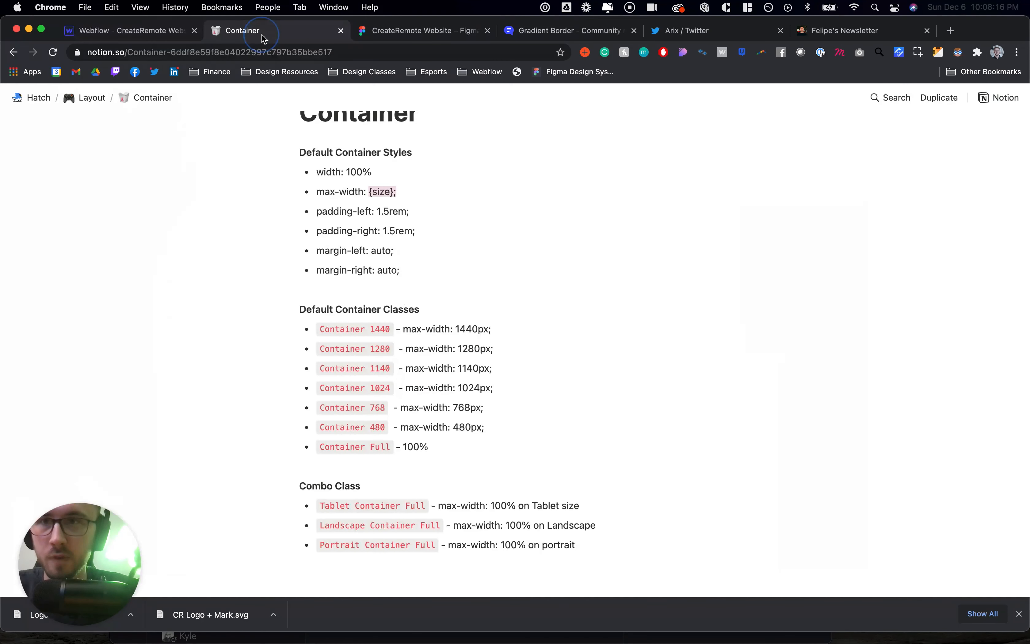
pyautogui.scroll(3, 358, 341)
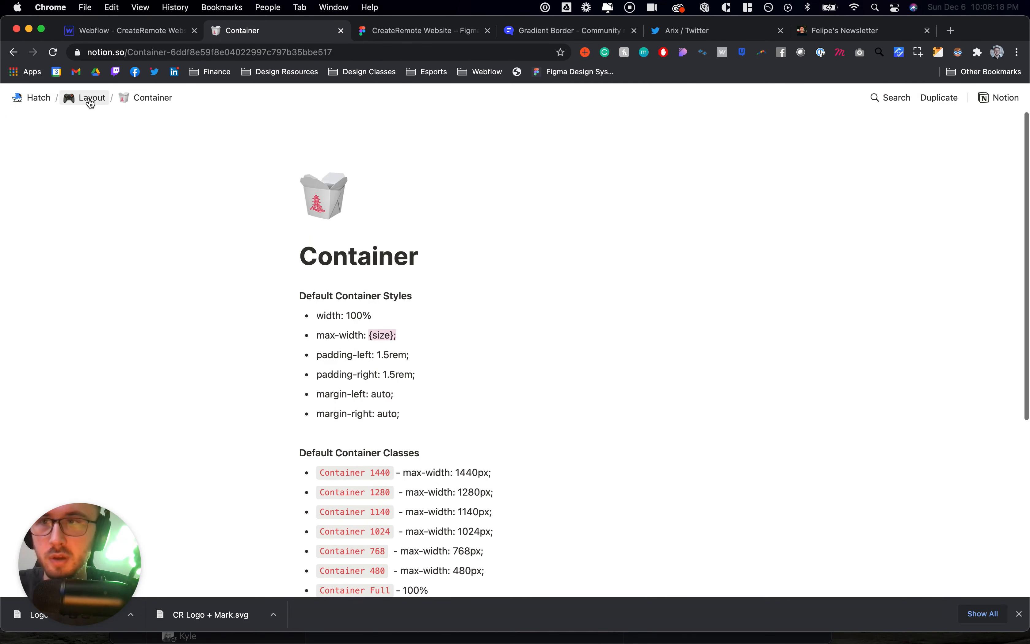
pyautogui.click(142, 31)
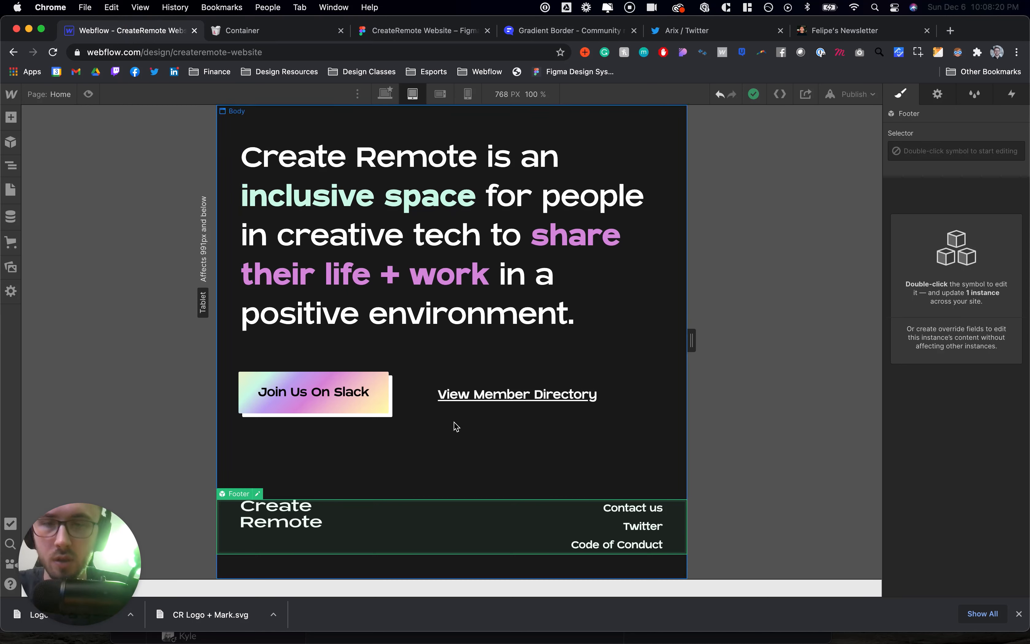
# Review the Home page's tablet layout and select the Nav symbol
pyautogui.scroll(3, 605, 404)
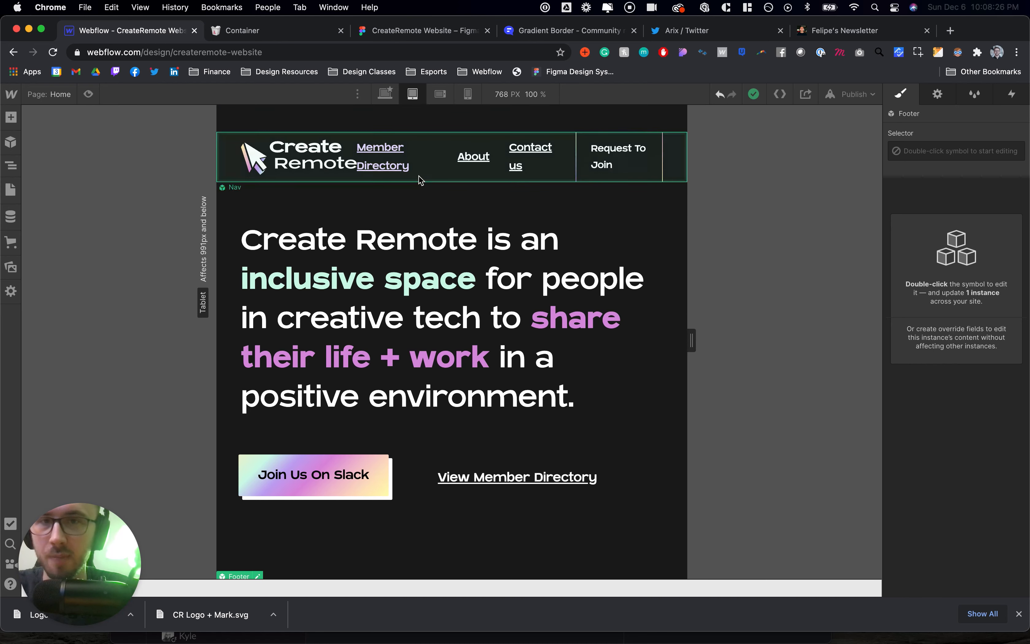
pyautogui.scroll(-3, 420, 298)
pyautogui.scroll(3, 419, 310)
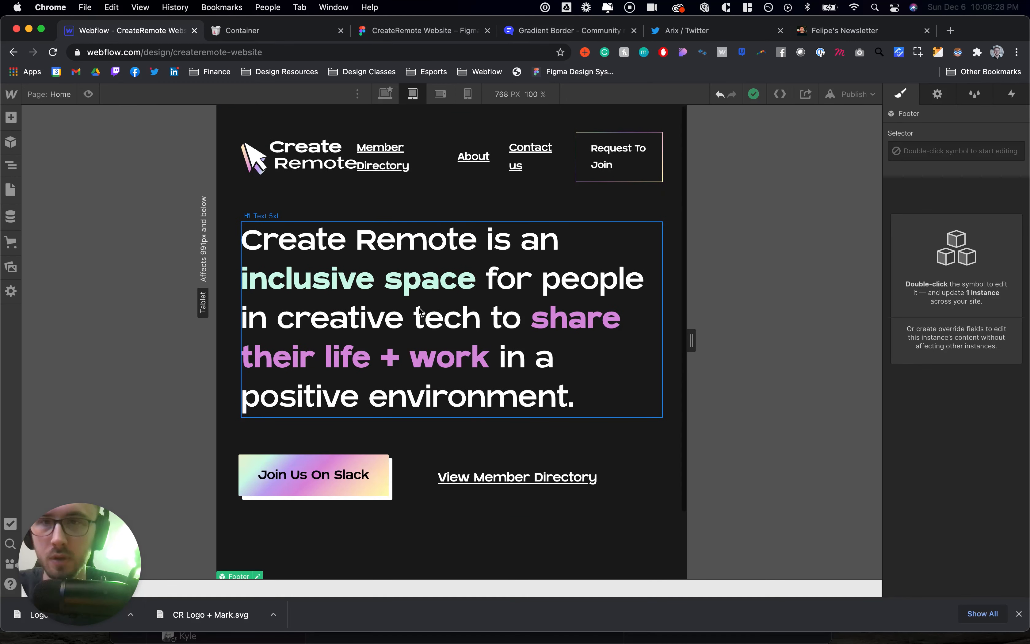
pyautogui.click(430, 166)
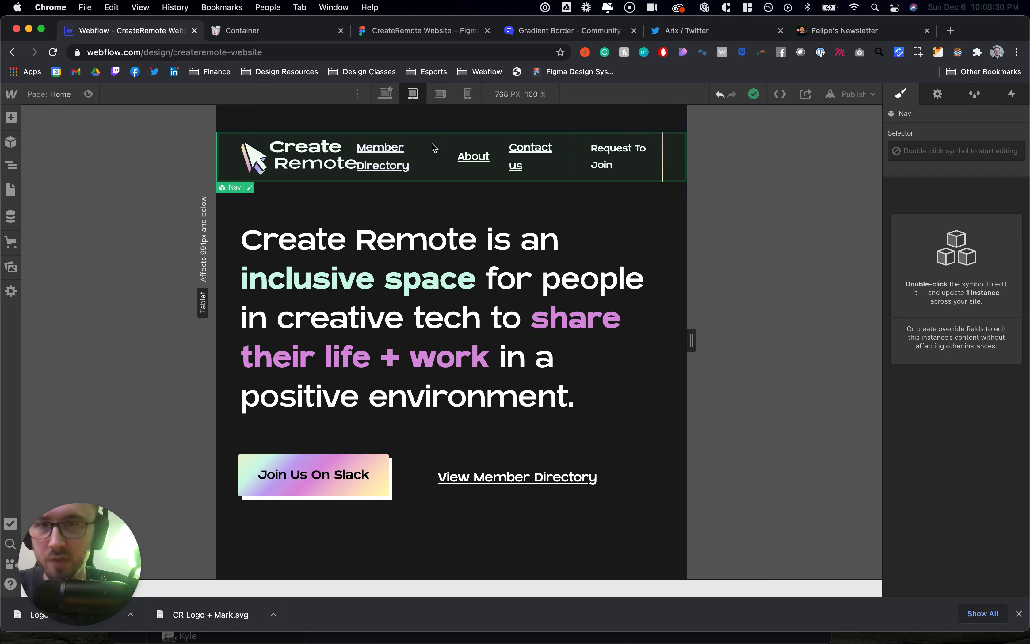